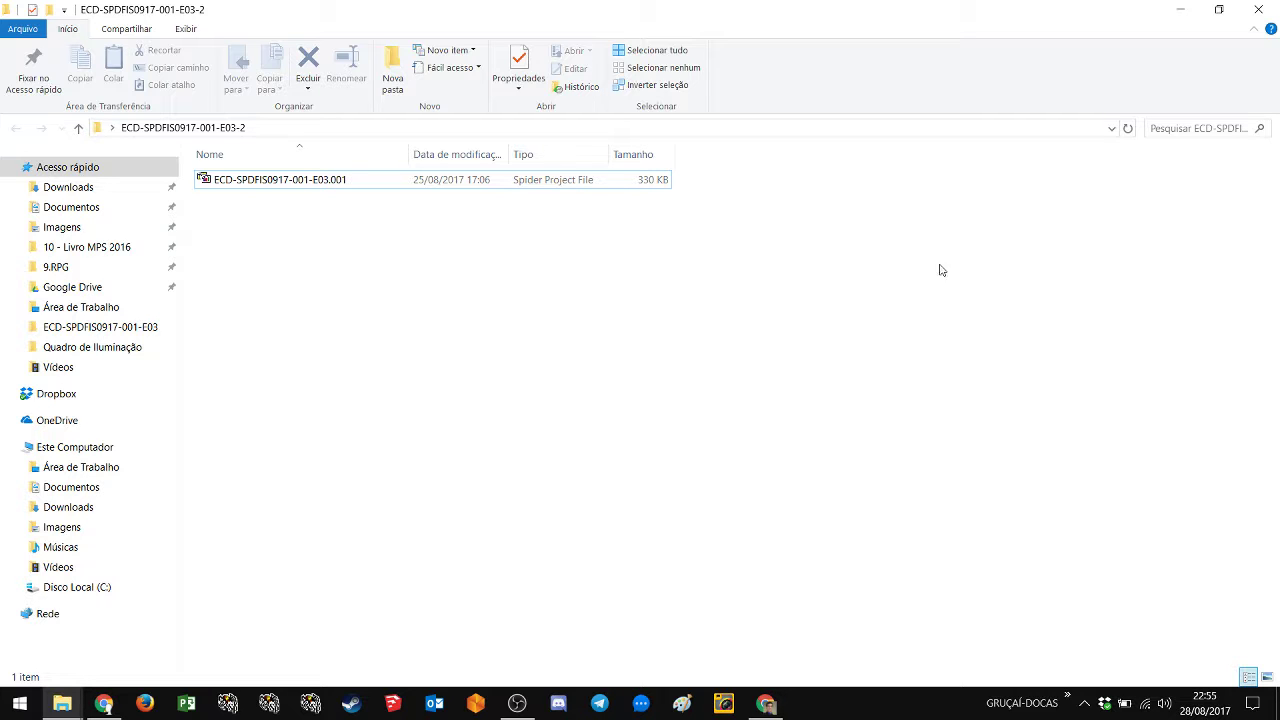
Step: Open the project file ECD-SPDFIS0917-001-E03.001 in Spider Project and display its activity Gantt (Gantt de Atividades)
double_click(292, 184)
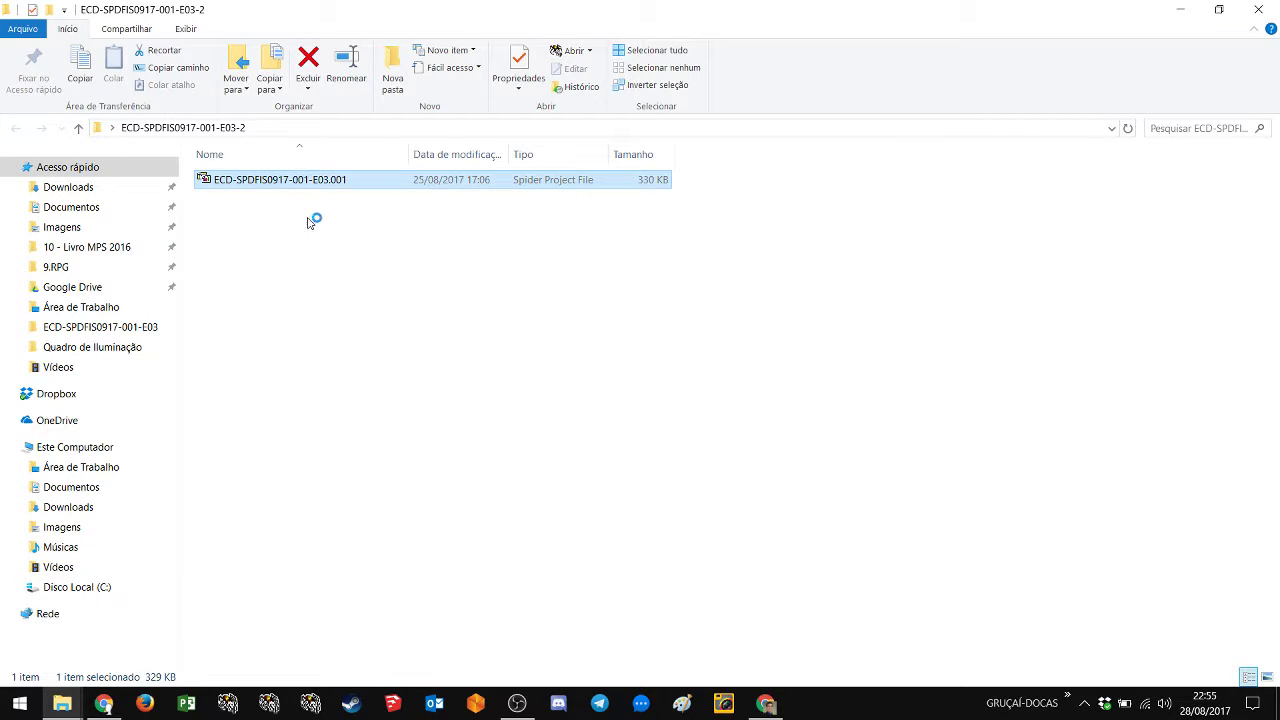
click(220, 351)
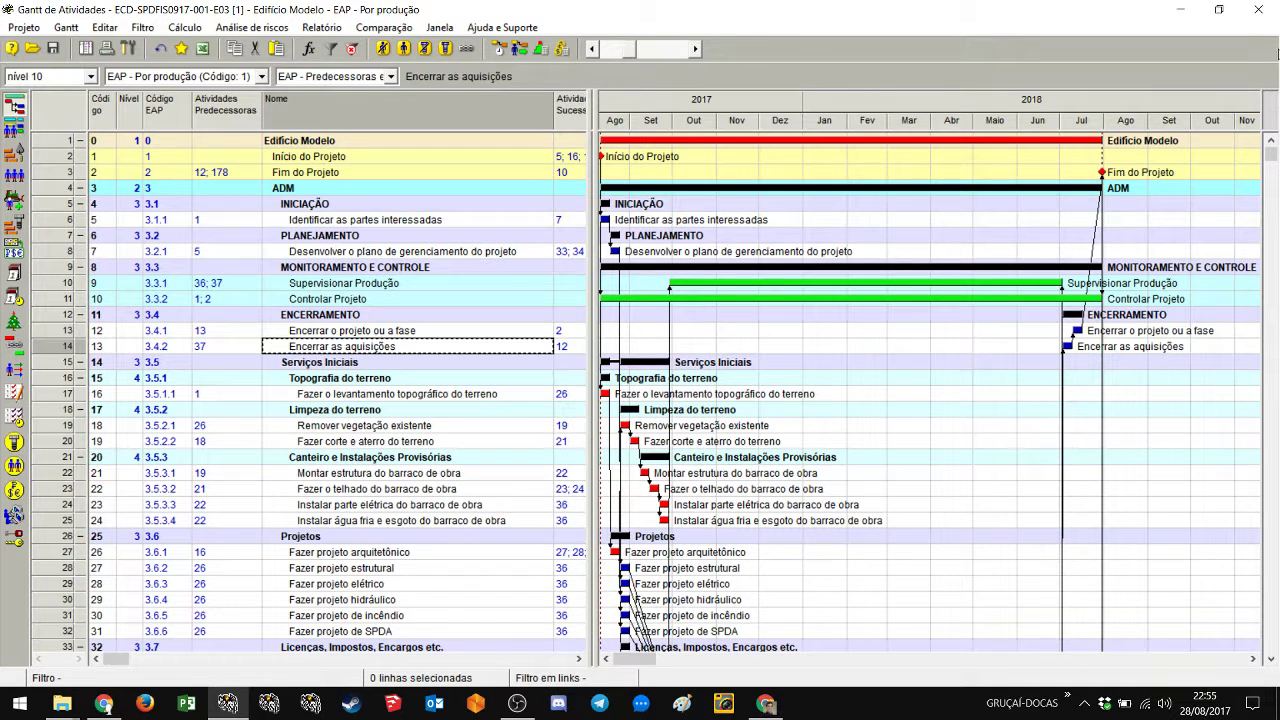
click(1258, 9)
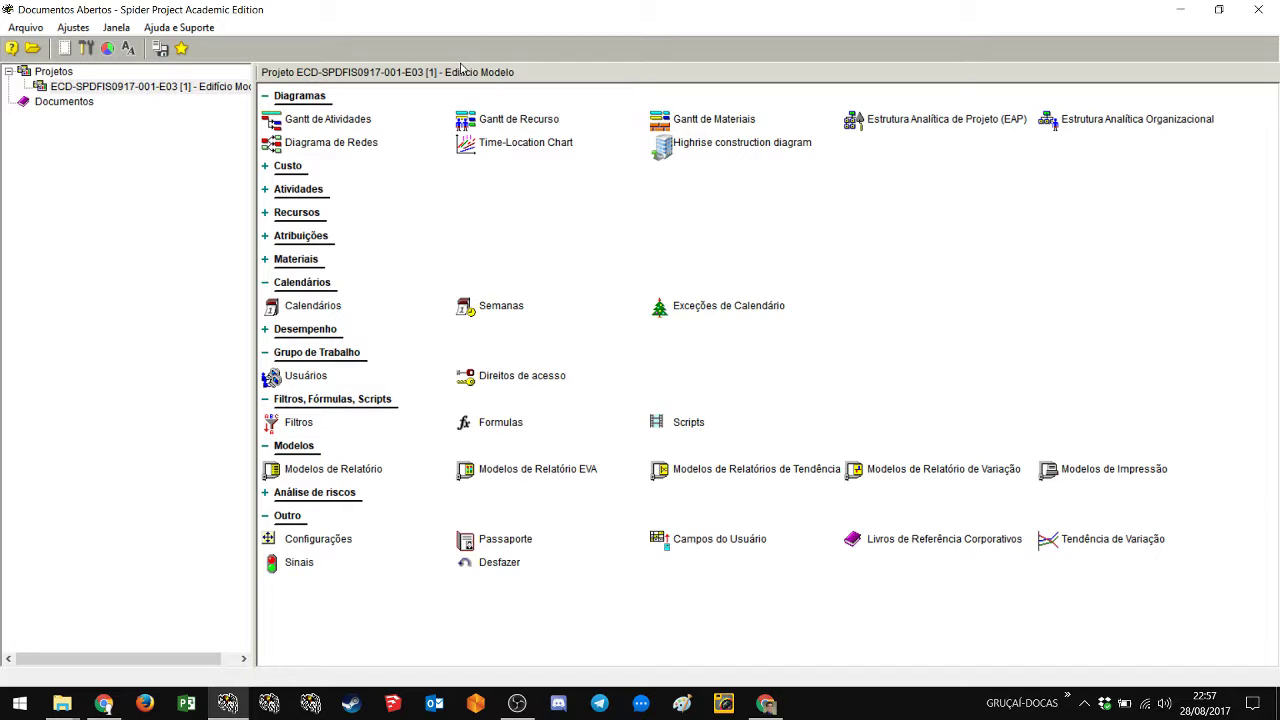
double_click(325, 122)
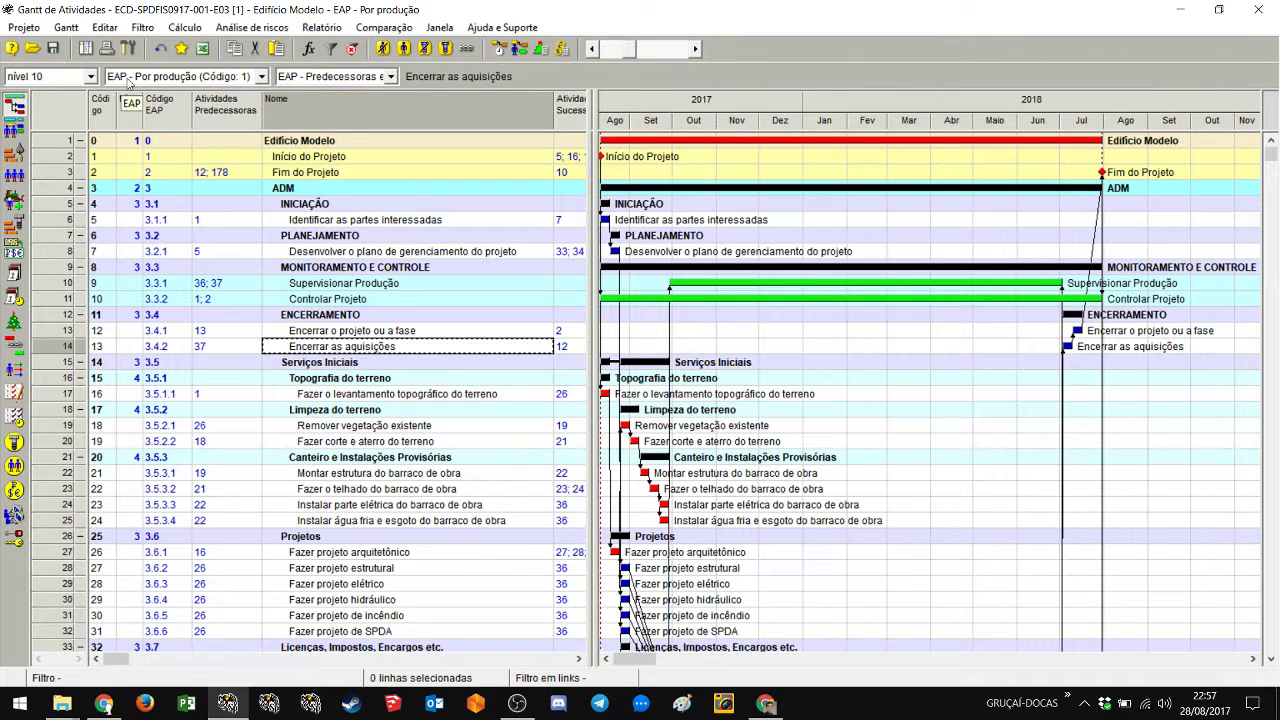
Step: Select the EAP - Por produção breakdown structure and collapse the activity tree to nível 1
click(145, 76)
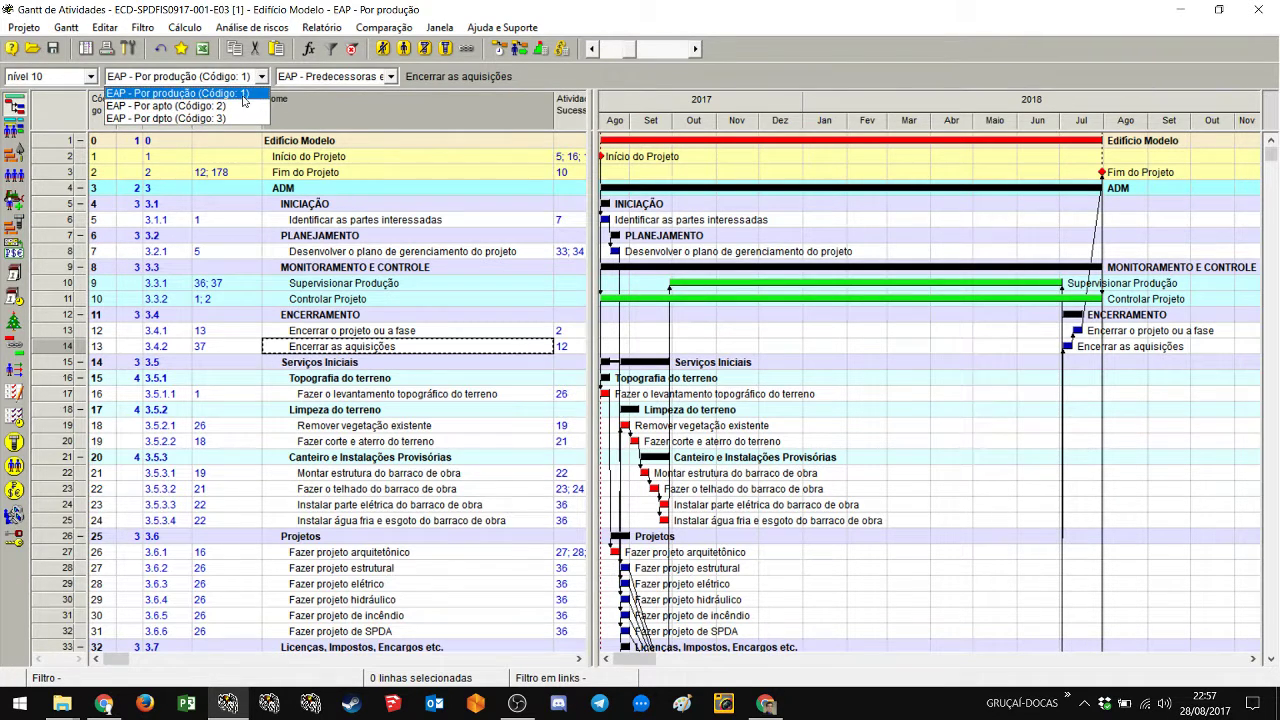
click(243, 96)
click(90, 76)
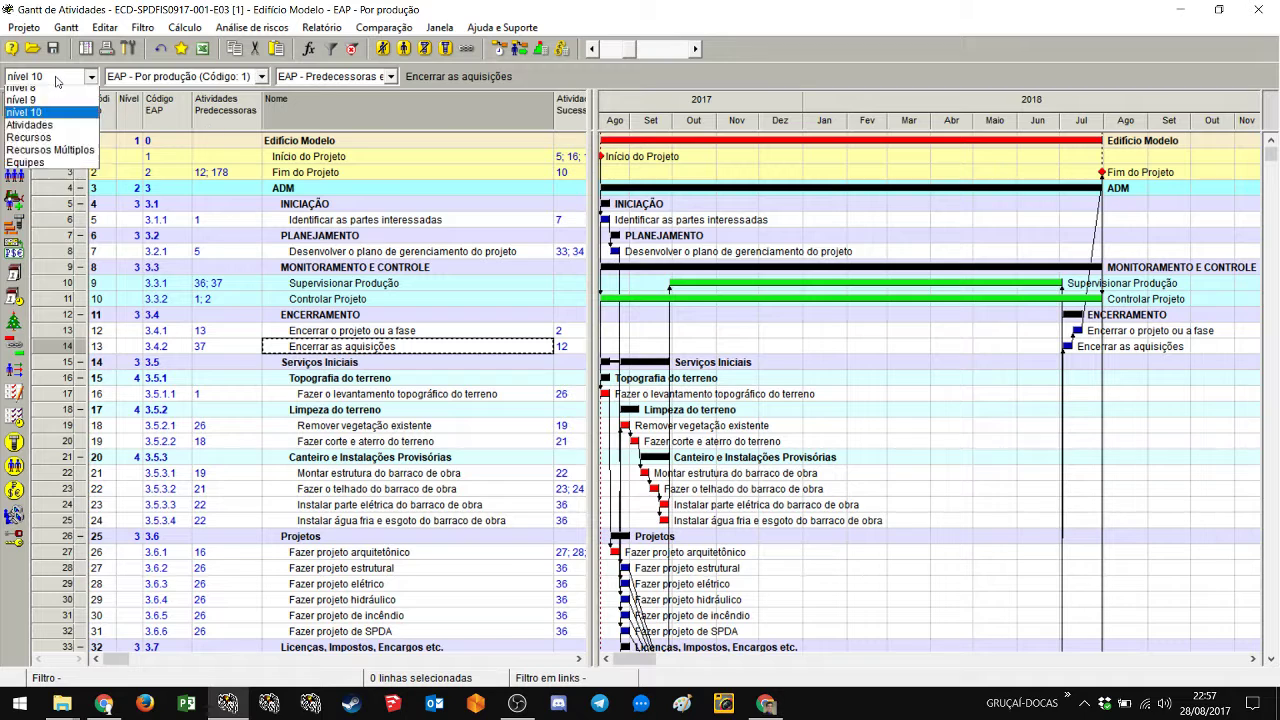
click(40, 93)
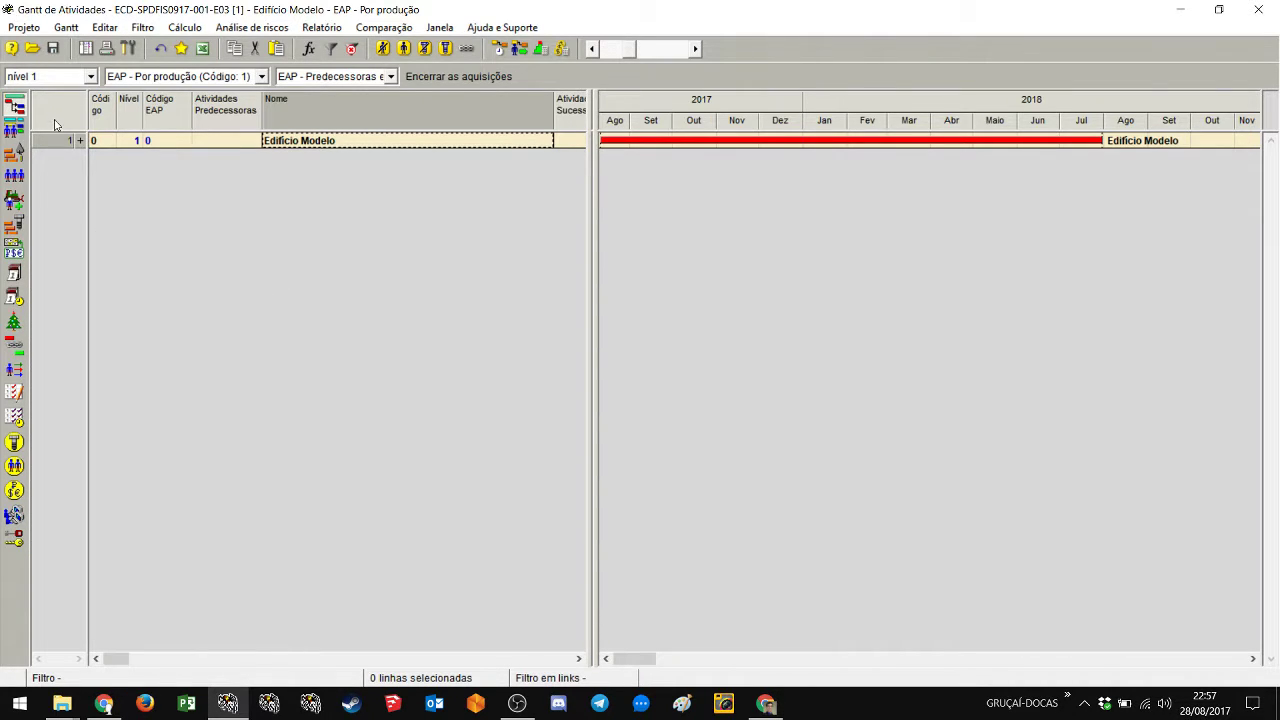
Step: Widen the activity table to show the Atividades Sucessoras column fully and shrink the Gantt chart area out of view
drag(594, 188, 876, 205)
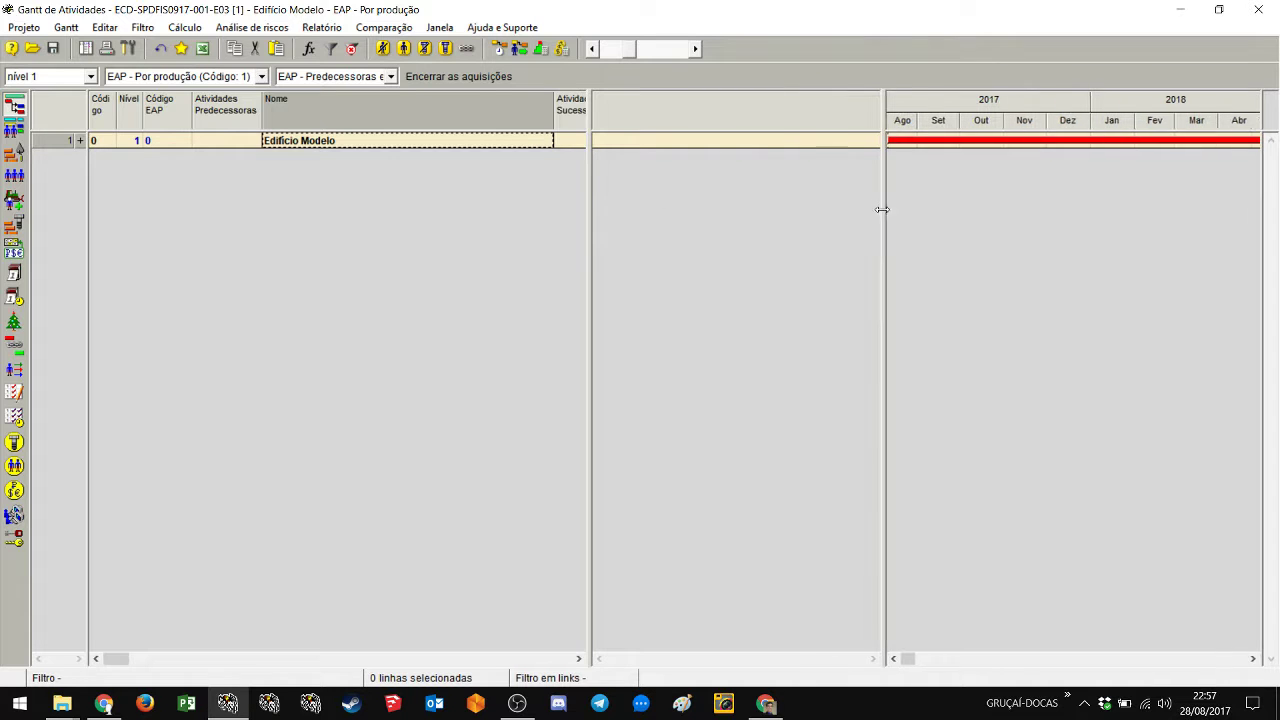
drag(588, 170, 619, 195)
click(380, 80)
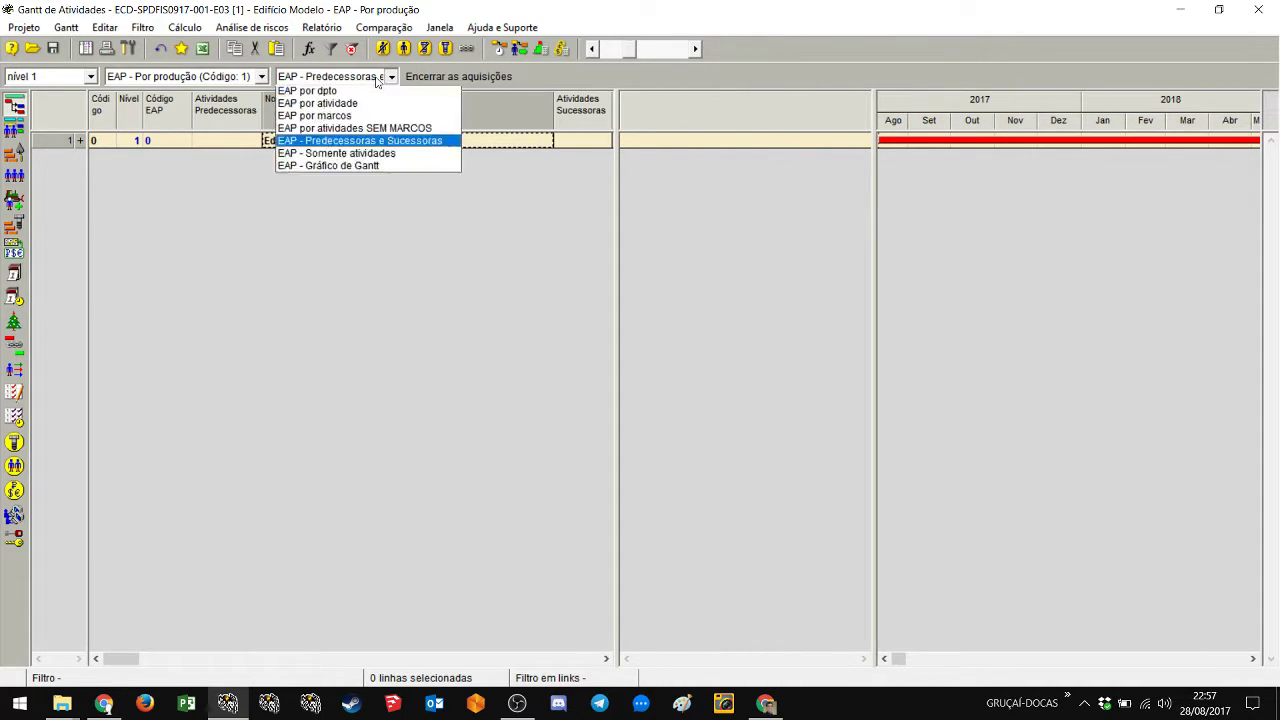
click(681, 83)
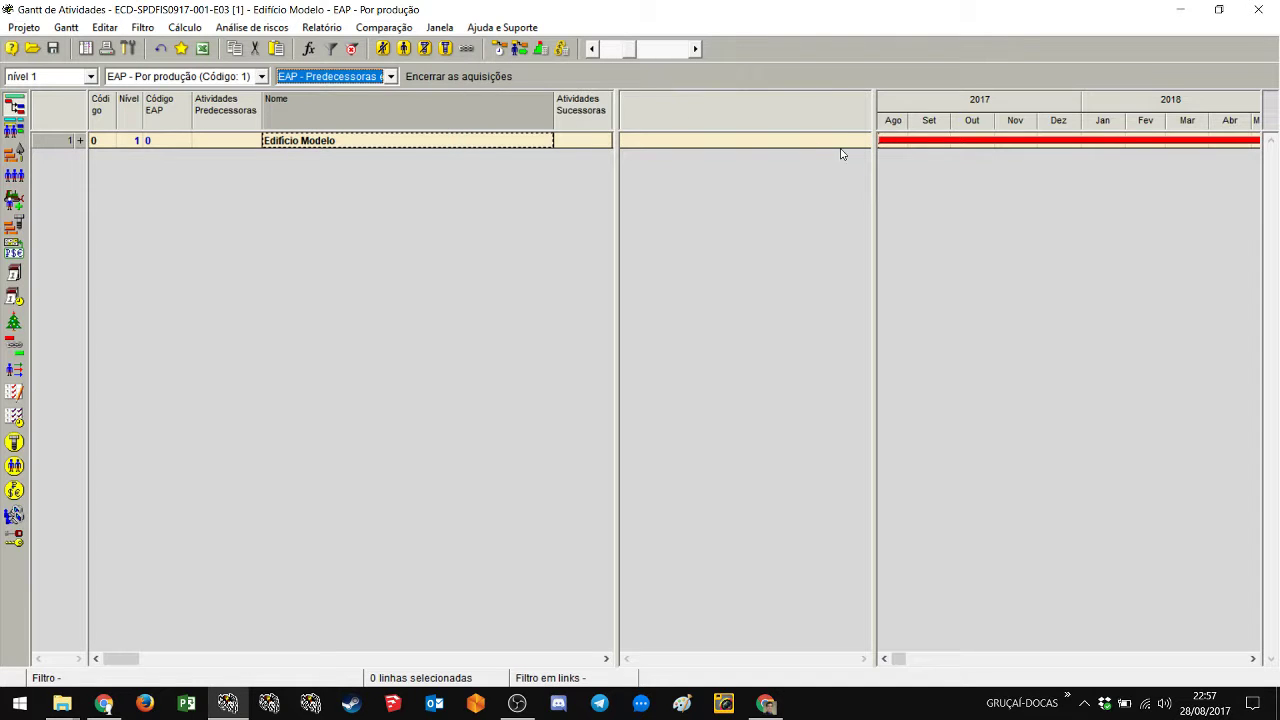
drag(874, 133, 1277, 141)
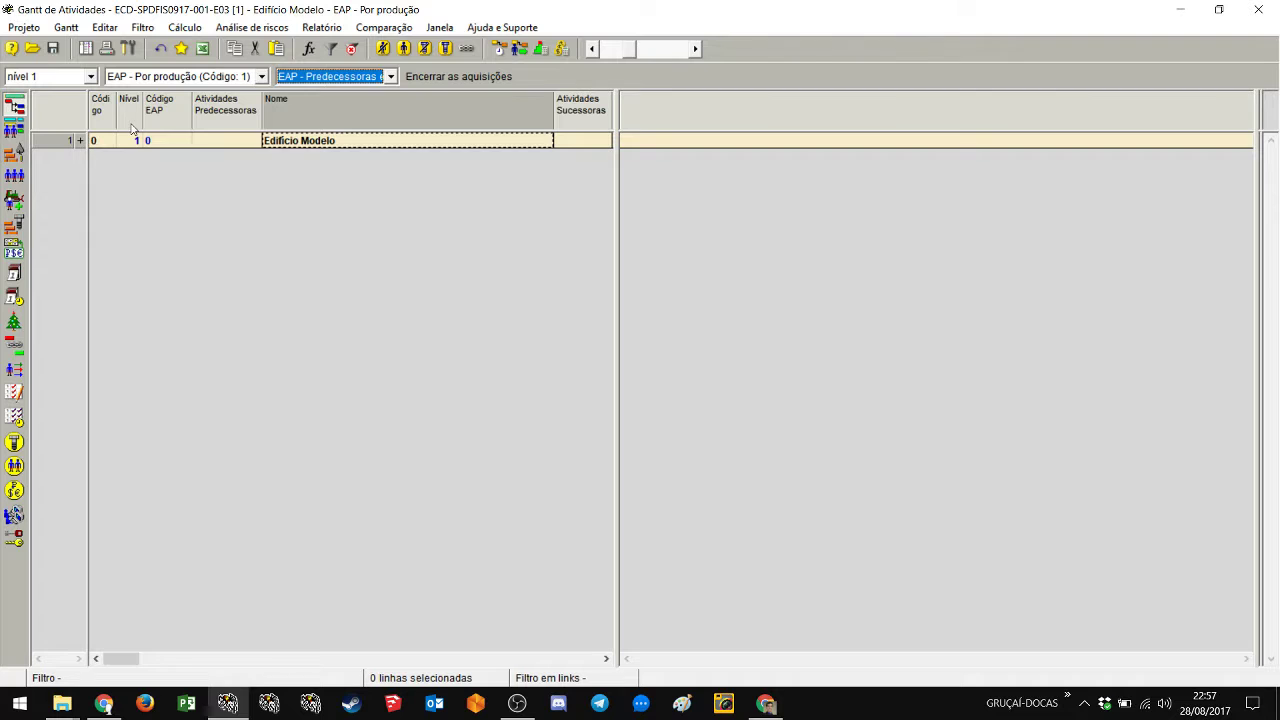
Step: Expand Edifício Modelo and its ADM, PRODUÇÃO and PÓS-PRODUÇÃO phases to show their sub-phases
click(80, 141)
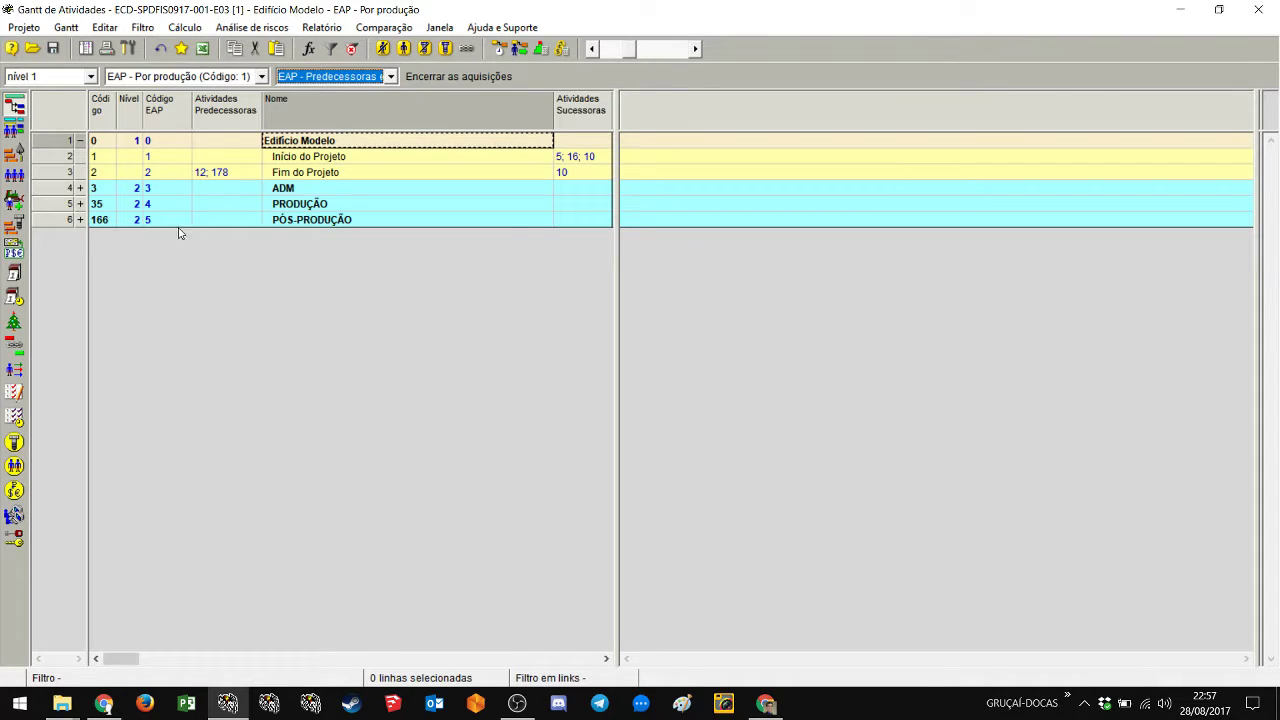
click(82, 189)
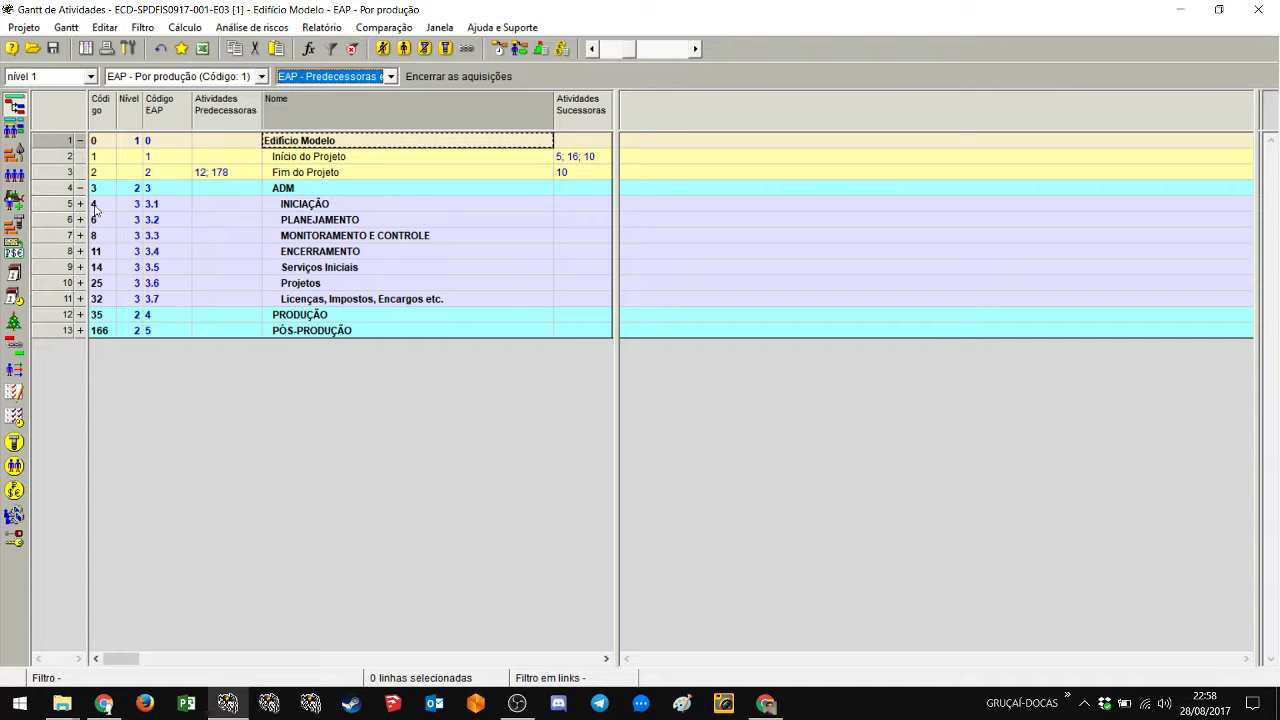
click(81, 189)
click(81, 204)
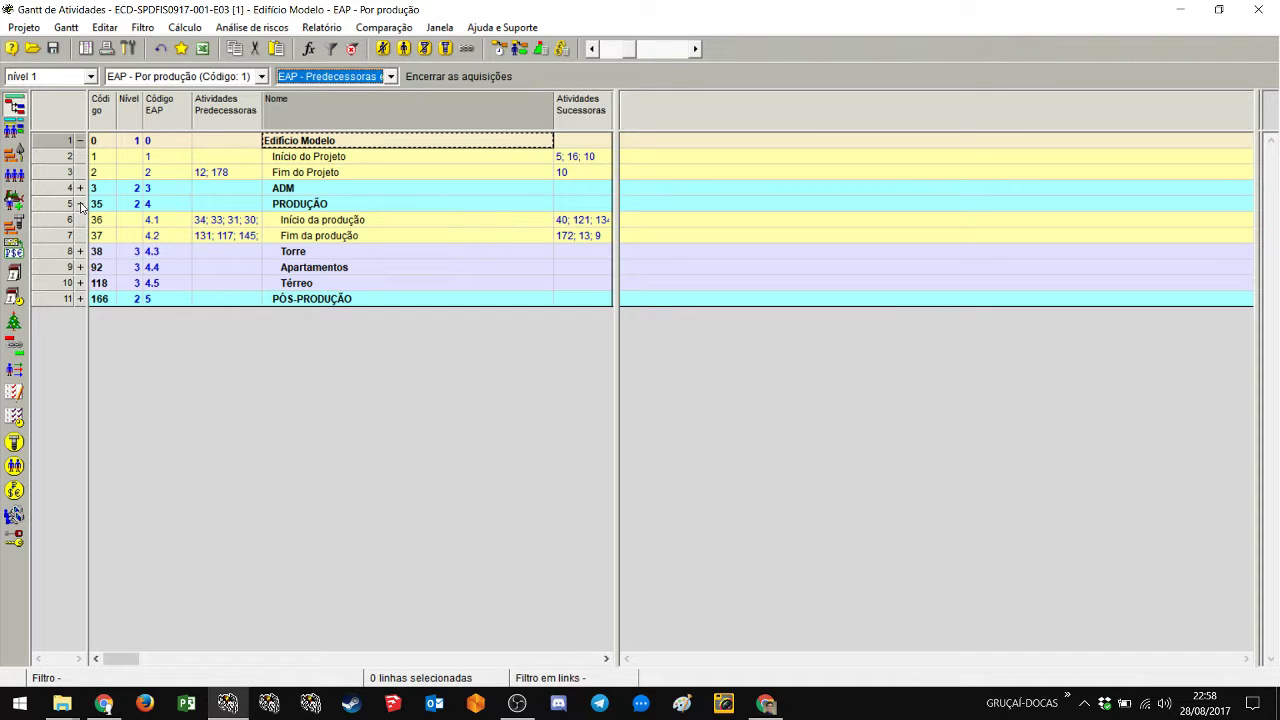
click(81, 299)
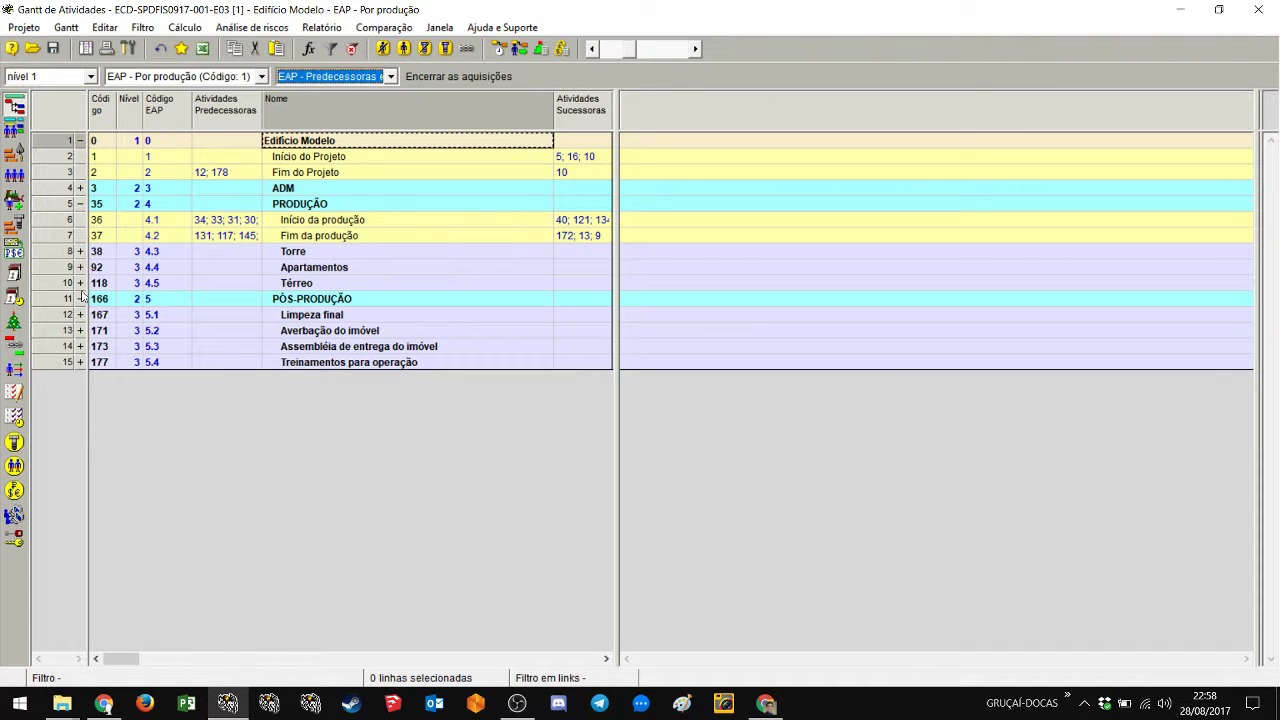
click(81, 188)
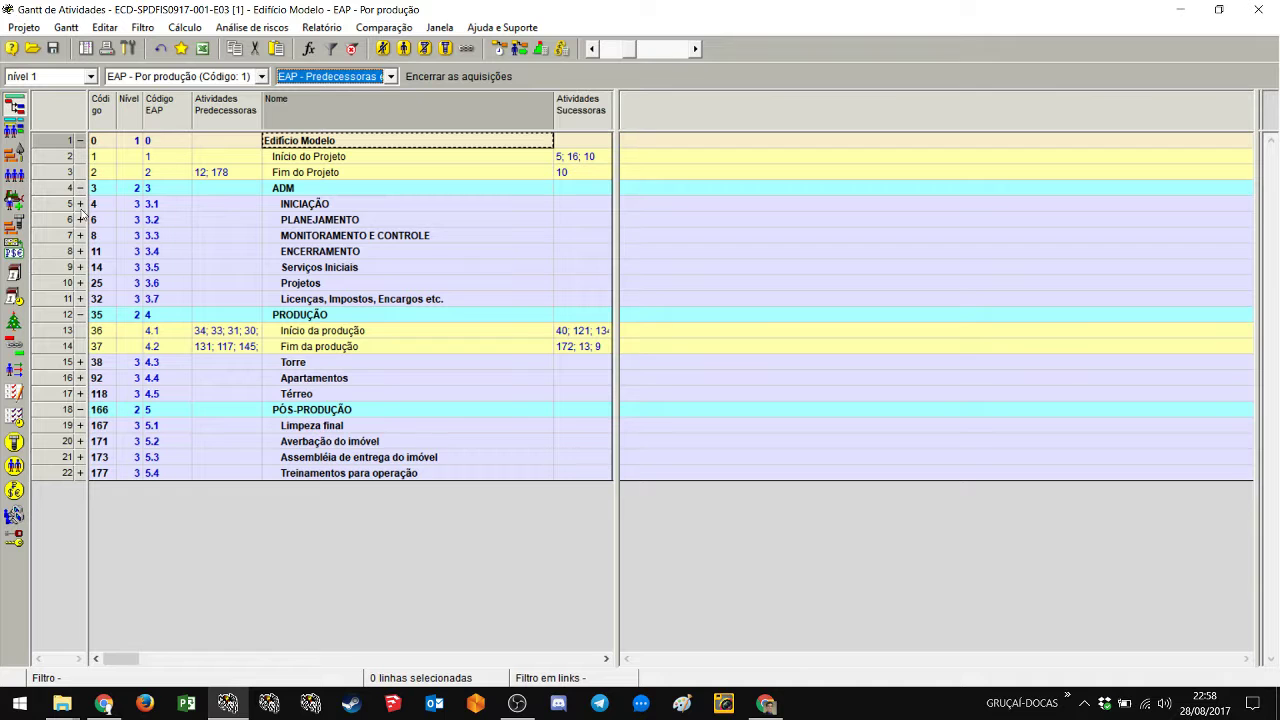
Step: Expand the INICIAÇÃO, PLANEJAMENTO and MONITORAMENTO E CONTROLE phases under ADM to show their activities
click(81, 204)
click(81, 236)
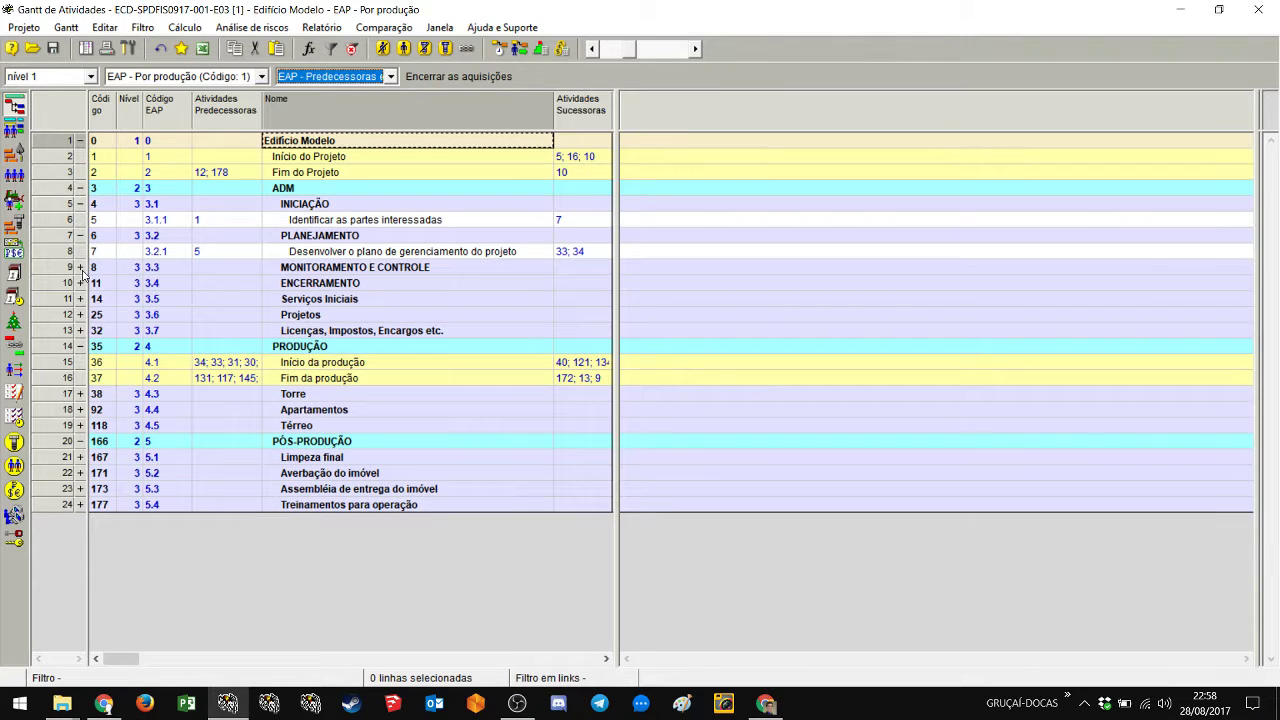
click(81, 268)
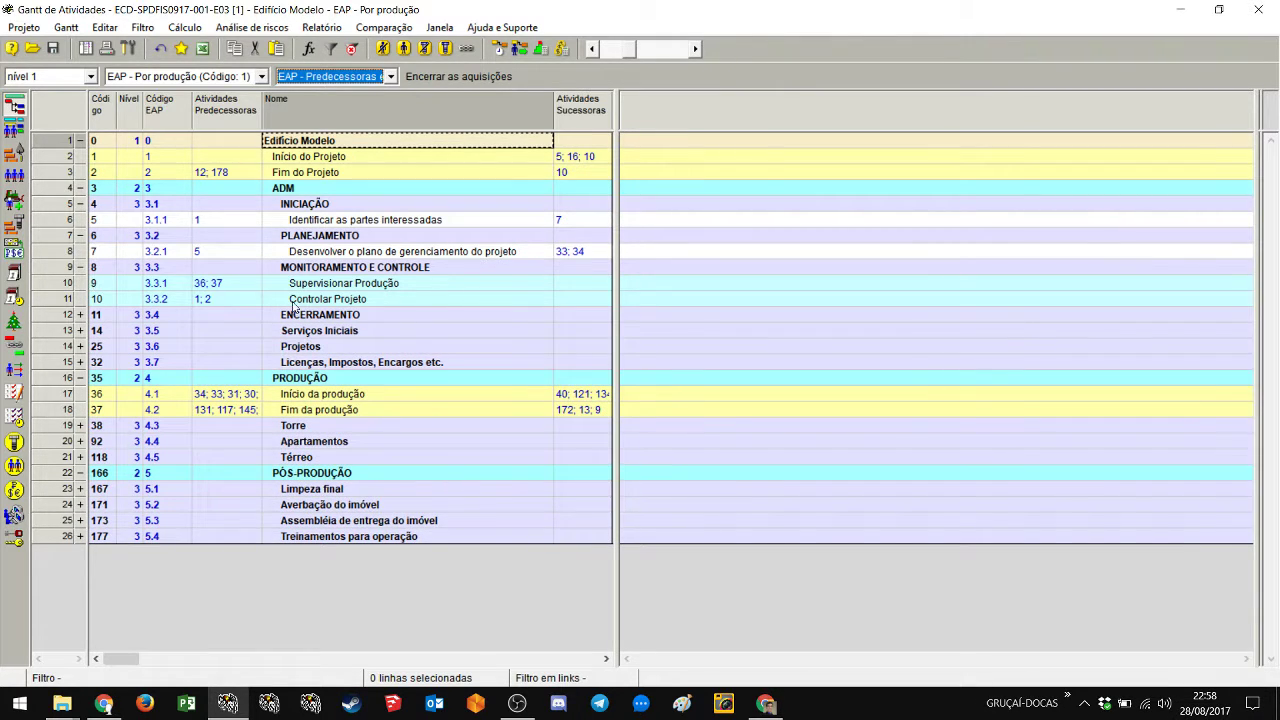
Step: View the properties of the Supervisionar Produção activity, including its Tipo DPH, and close them without changes
double_click(55, 285)
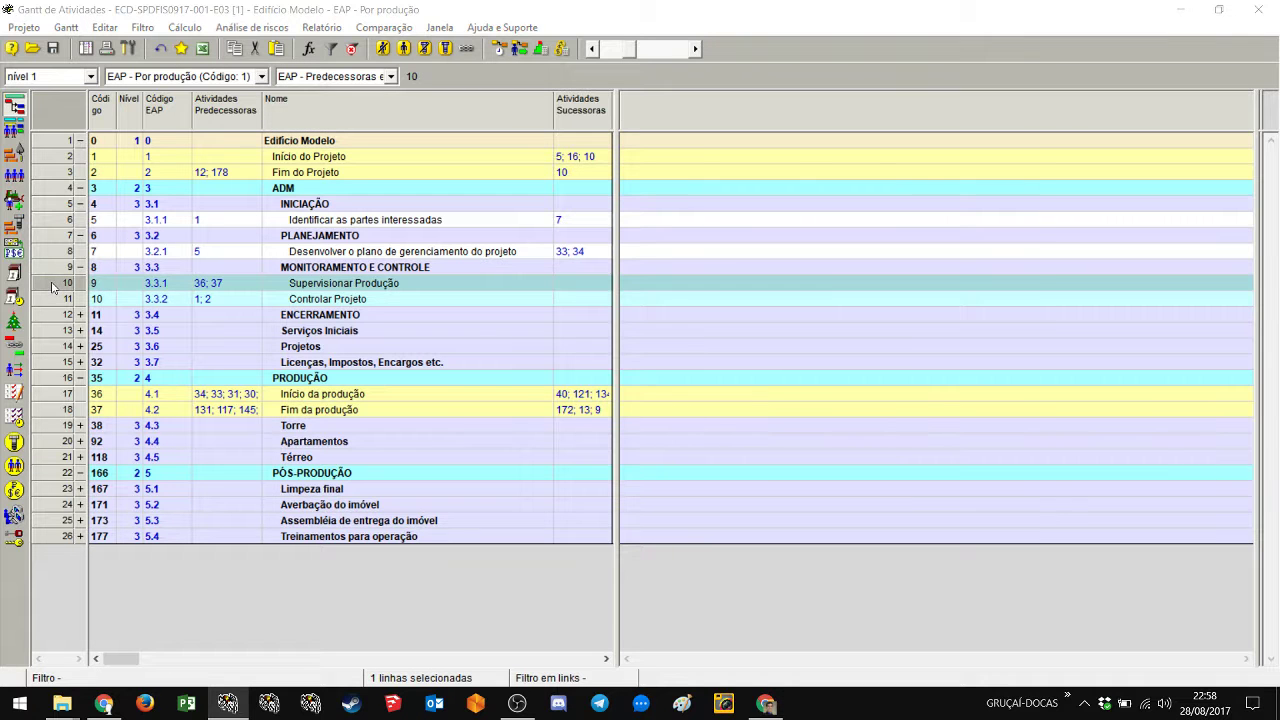
drag(724, 170, 484, 151)
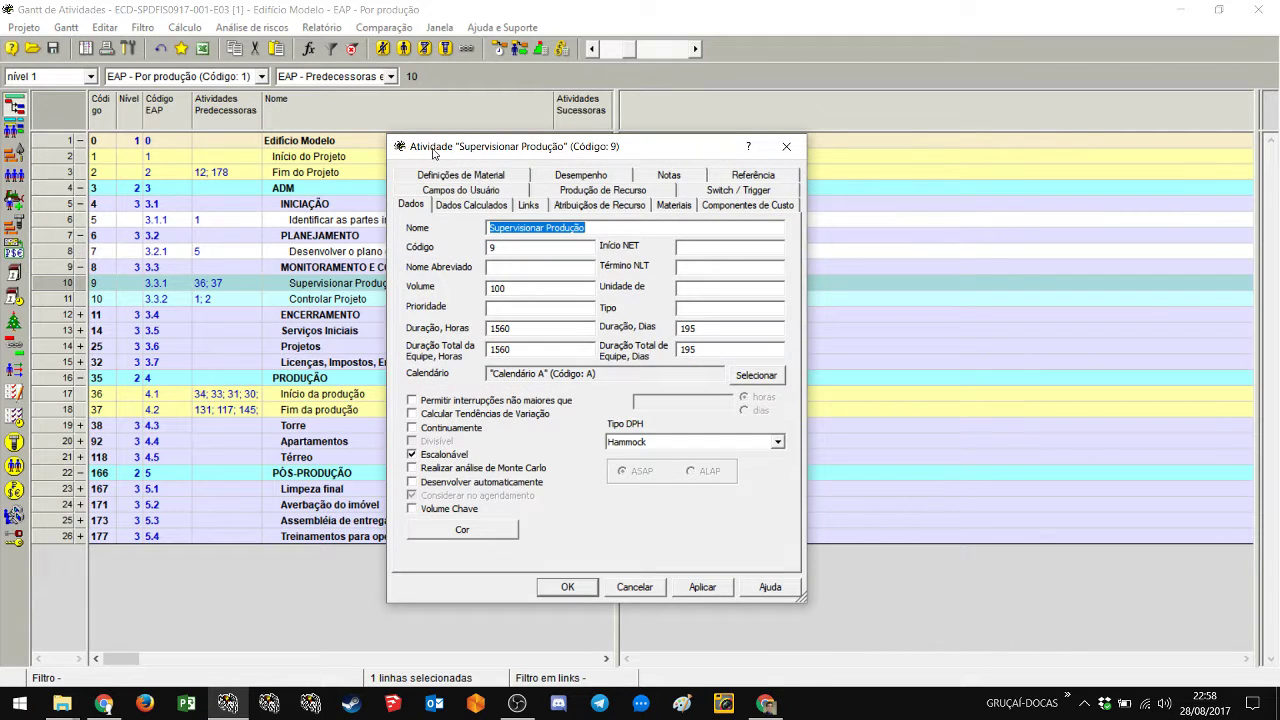
click(785, 147)
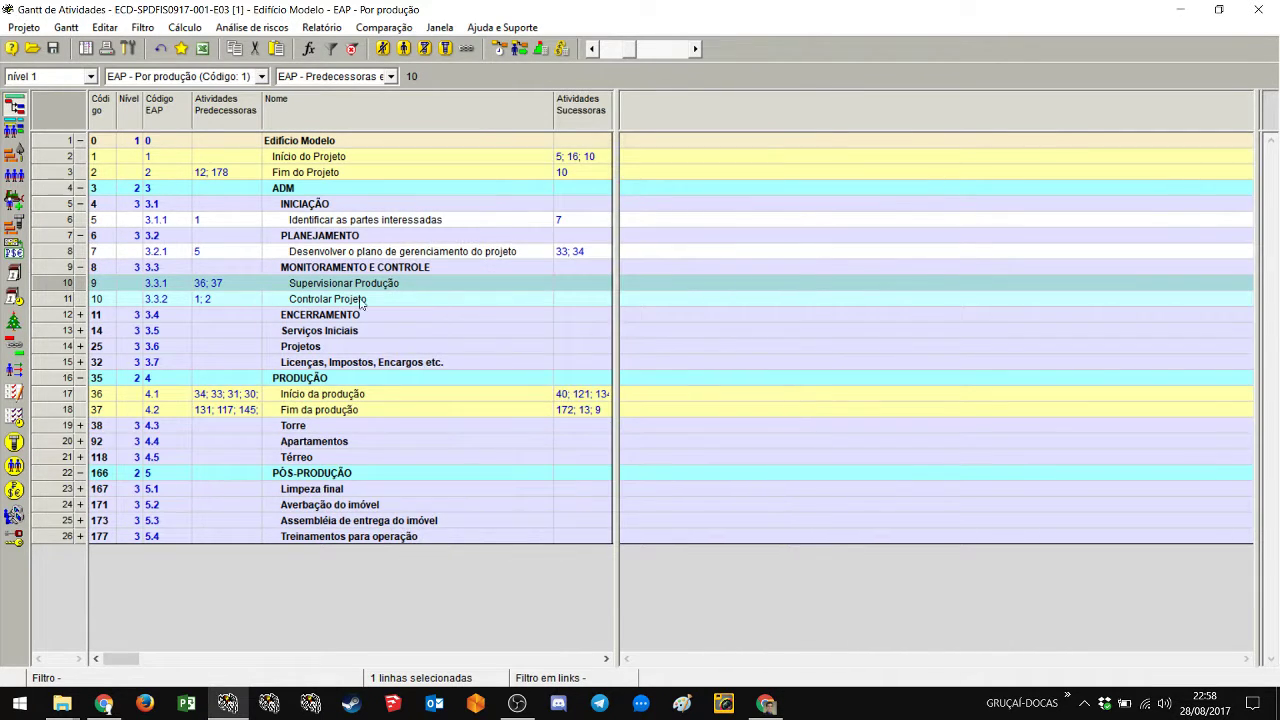
drag(1256, 316, 1278, 281)
Step: Expand ENCERRAMENTO and Serviços Iniciais, including Topografia do terreno, Limpeza do terreno and Canteiro e Instalações Provisórias
click(80, 315)
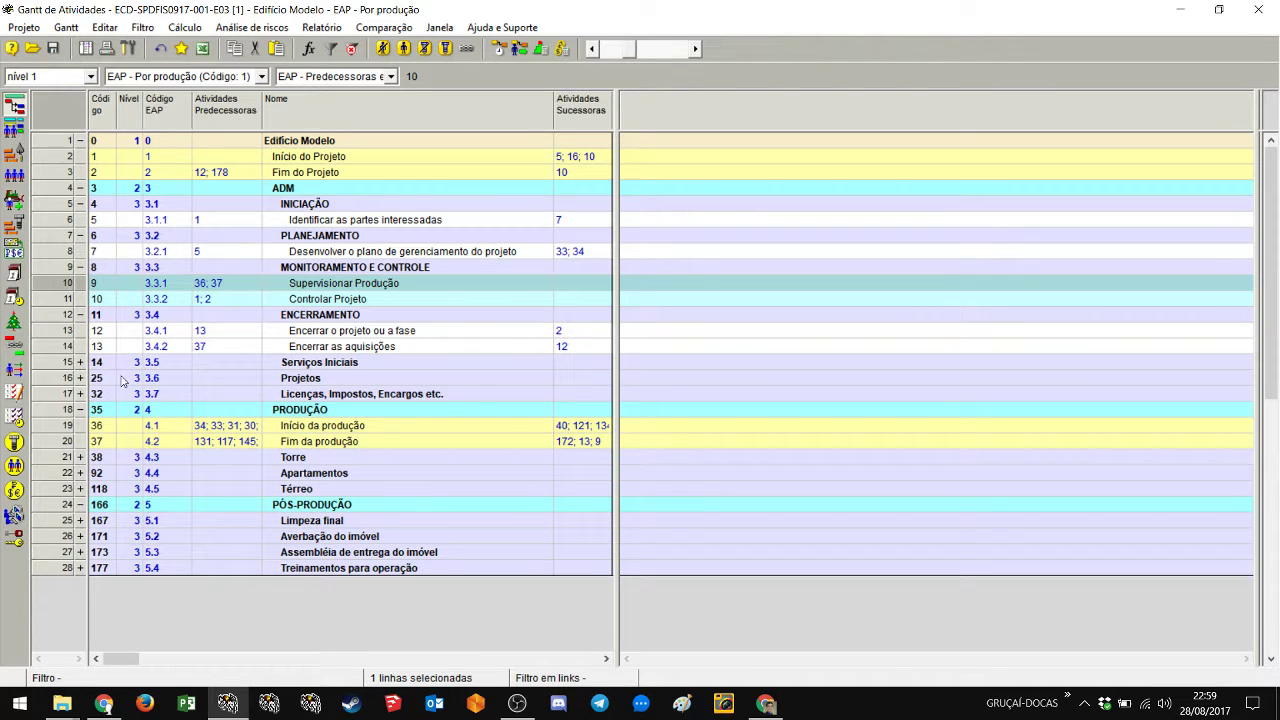
click(80, 362)
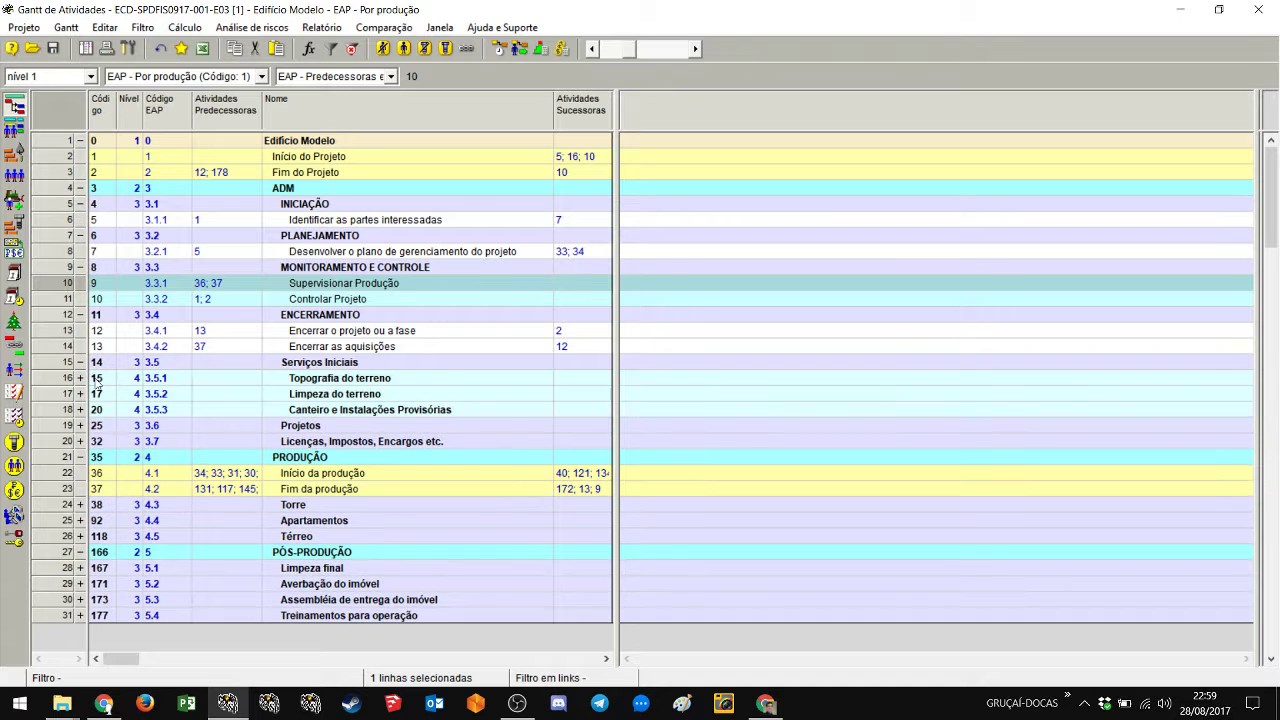
scroll(100, 385, down, 2)
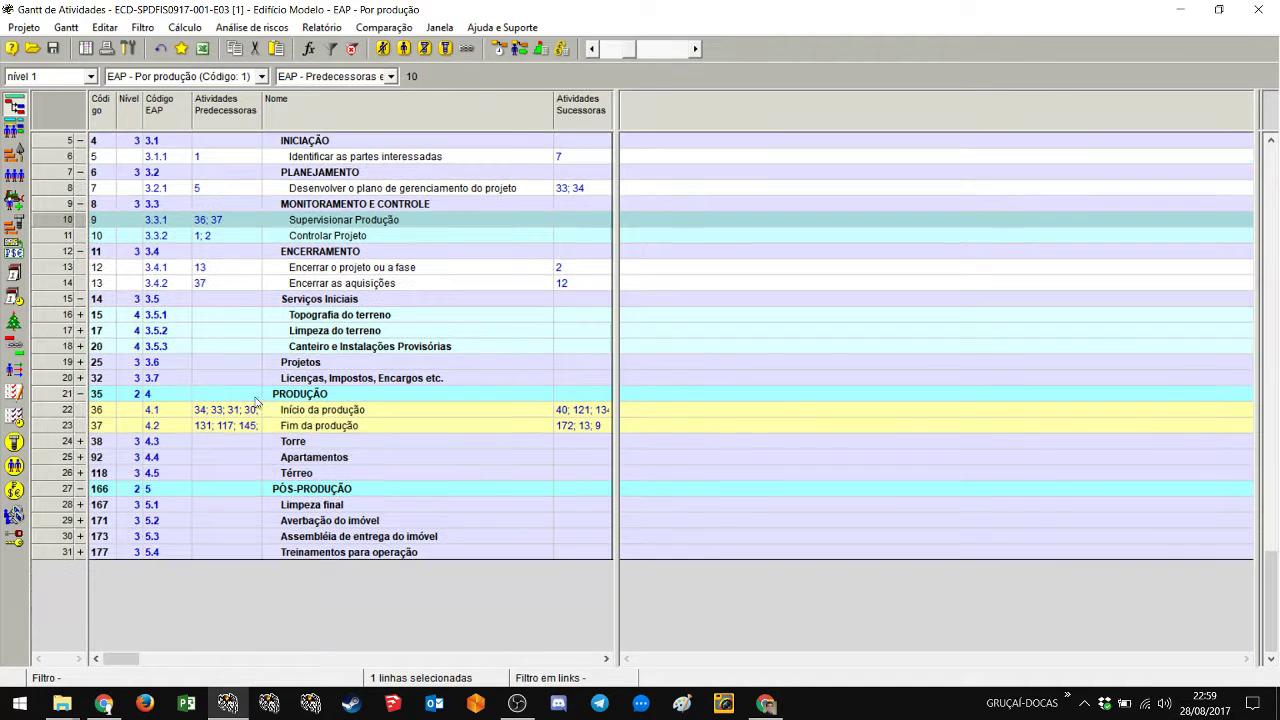
click(80, 331)
click(81, 316)
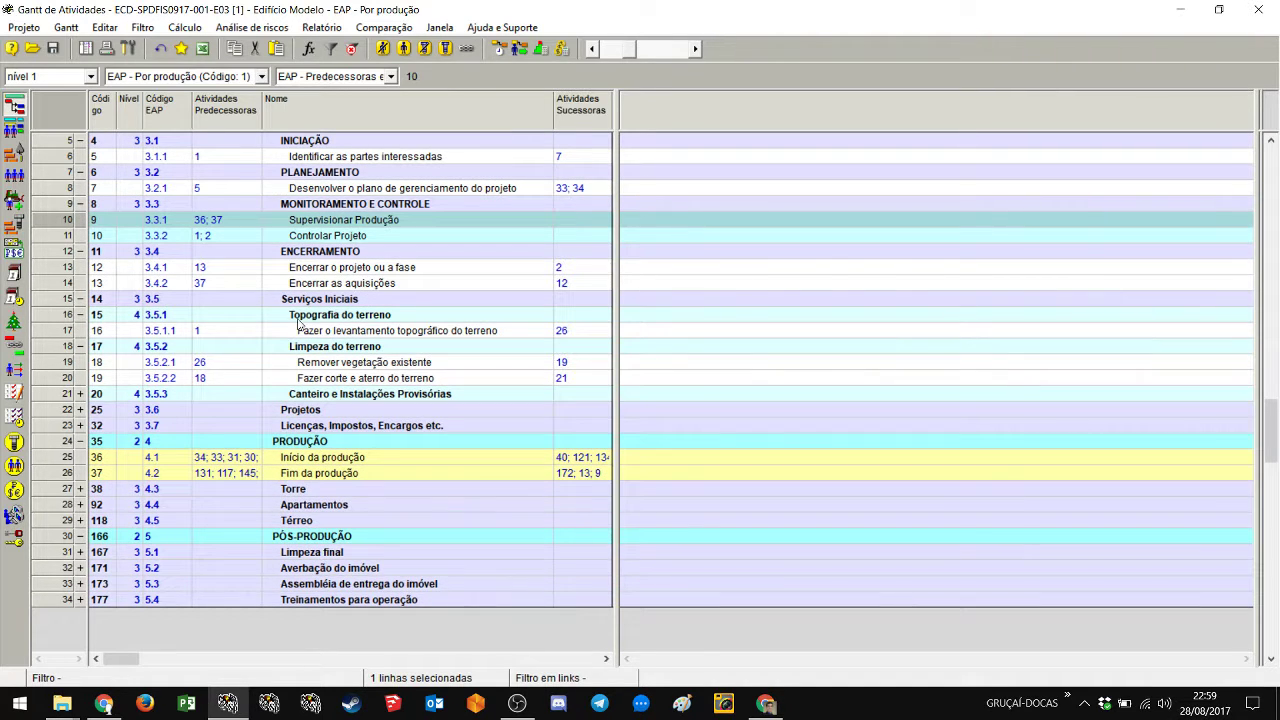
click(80, 394)
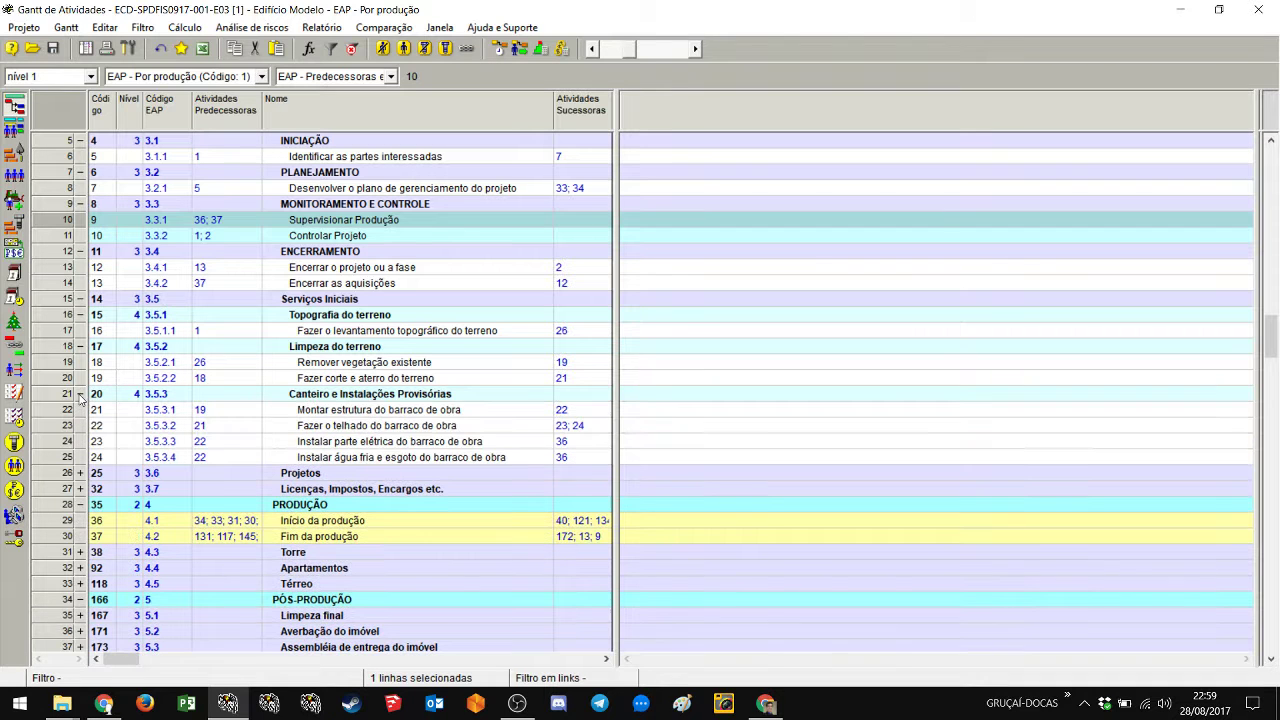
Step: Set the display level to Atividades so that every phase is expanded down to its activities
click(78, 76)
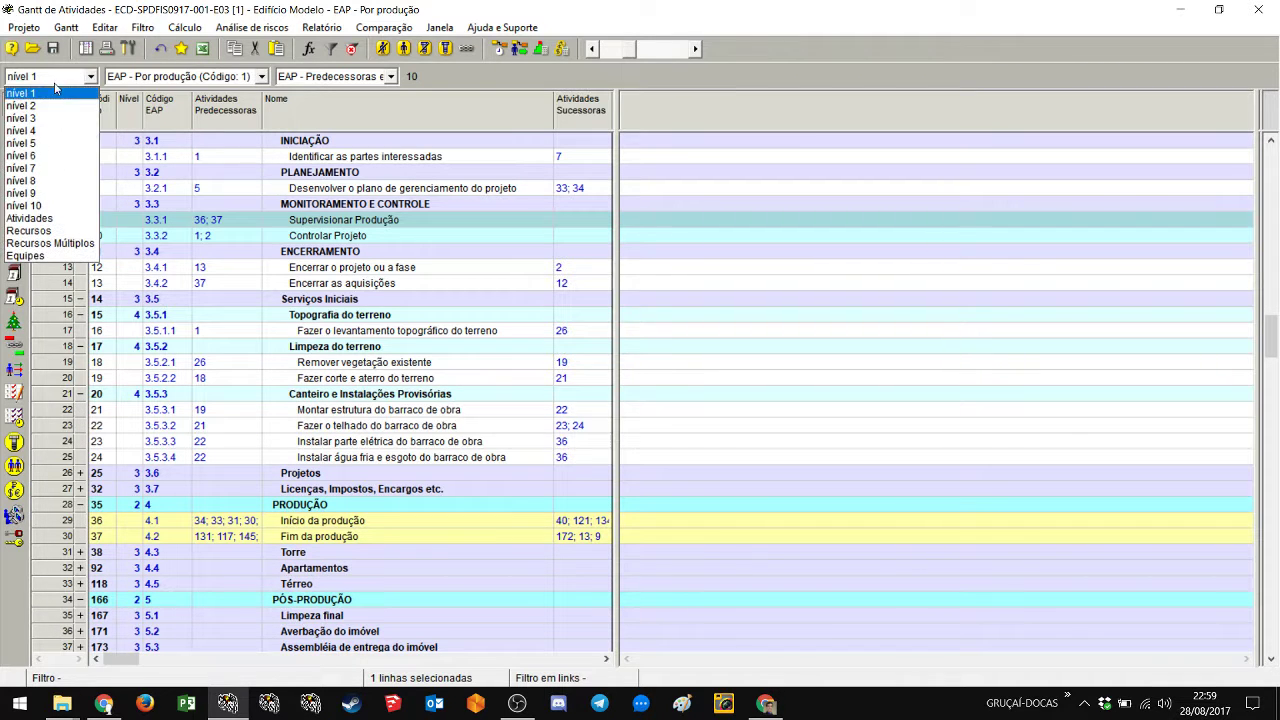
click(33, 218)
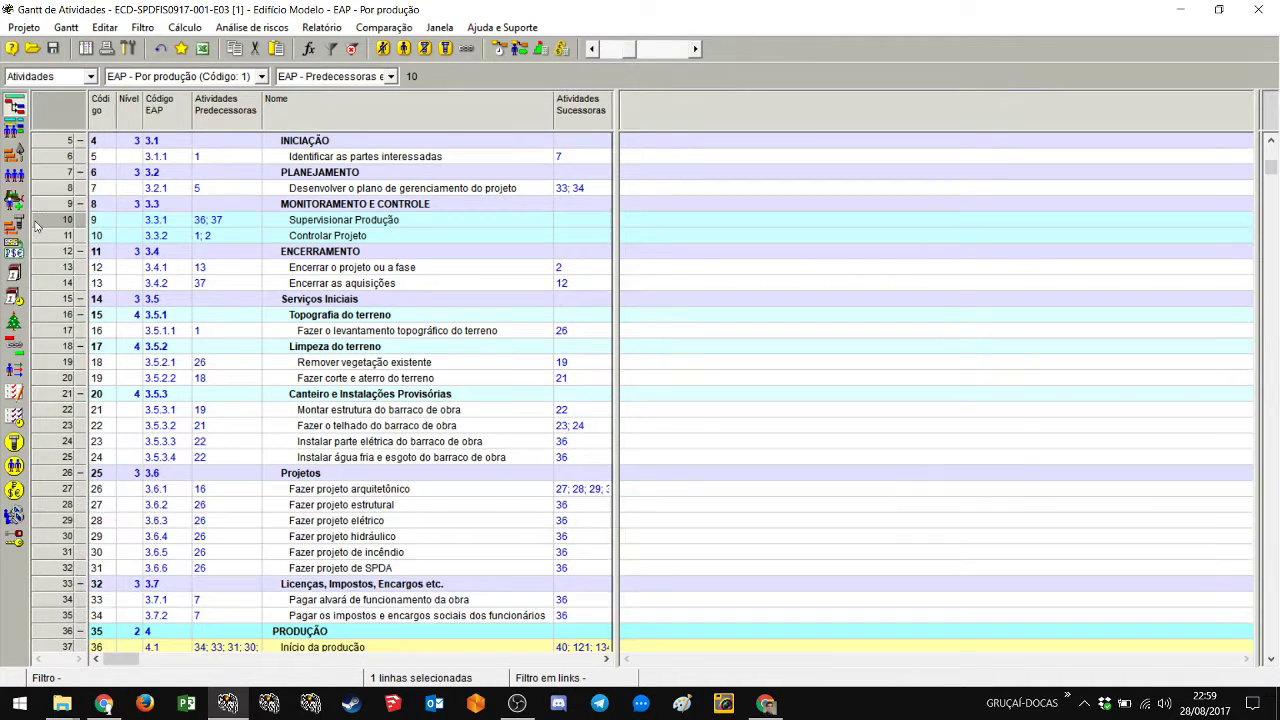
Step: Examine the expanded activity list from ADM through the tower foundation and structure phases, and the available display levels
scroll(366, 328, down, 11)
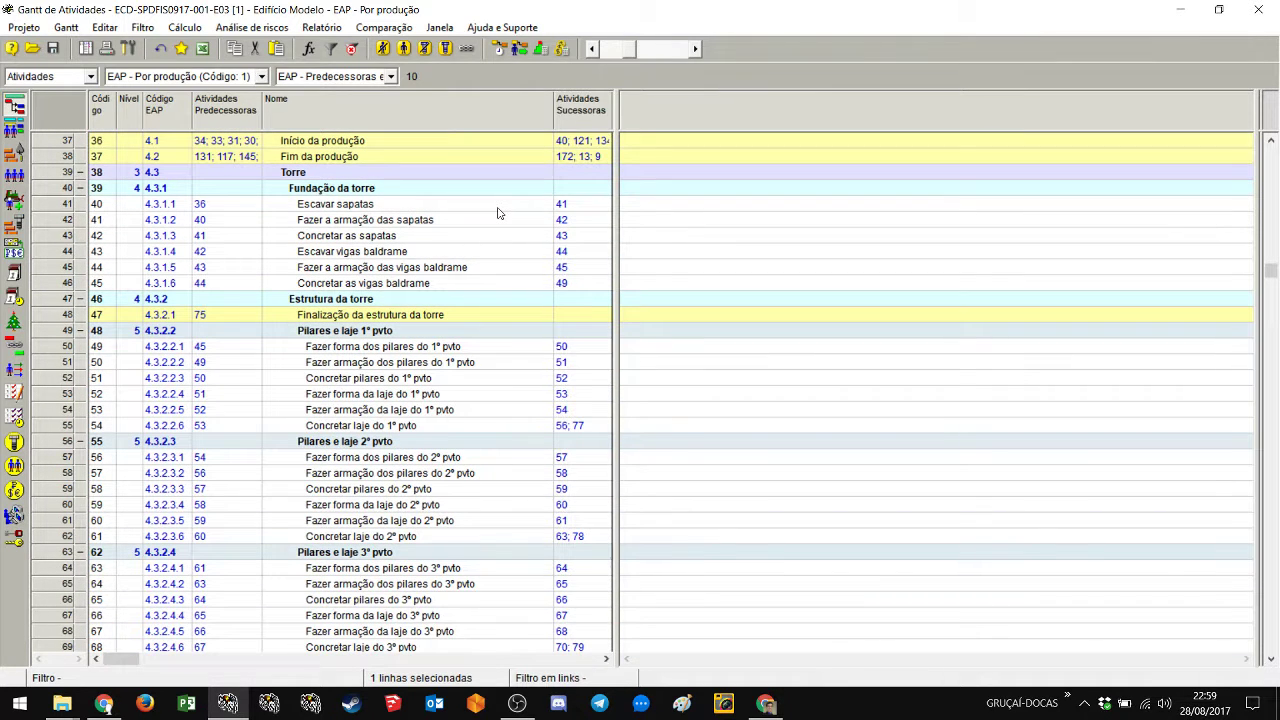
scroll(499, 213, up, 3)
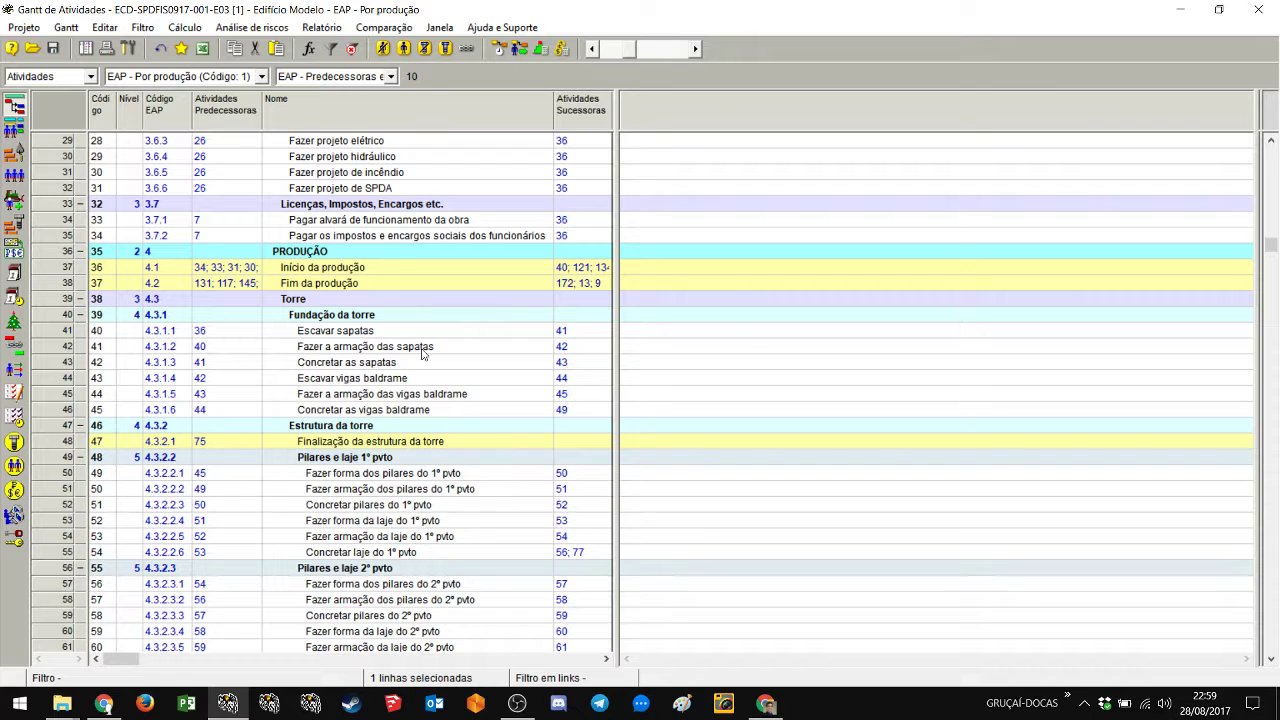
scroll(353, 312, down, 4)
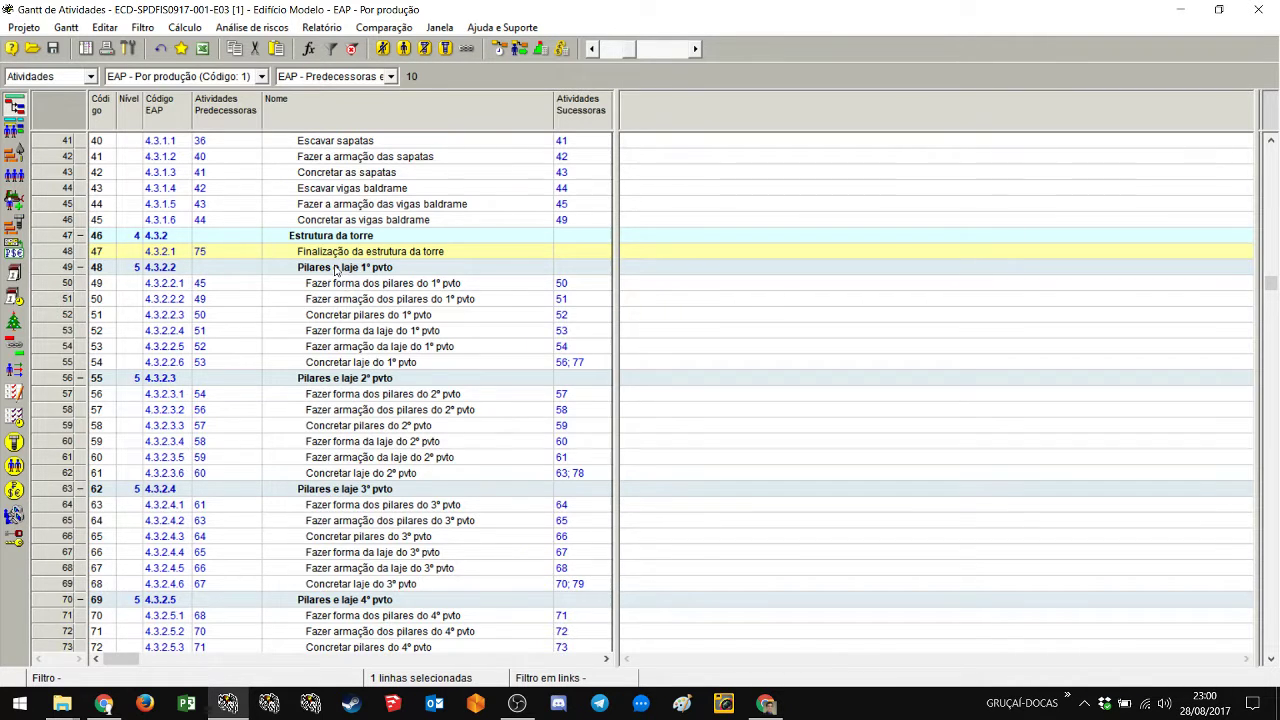
scroll(338, 283, up, 7)
scroll(338, 283, up, 7)
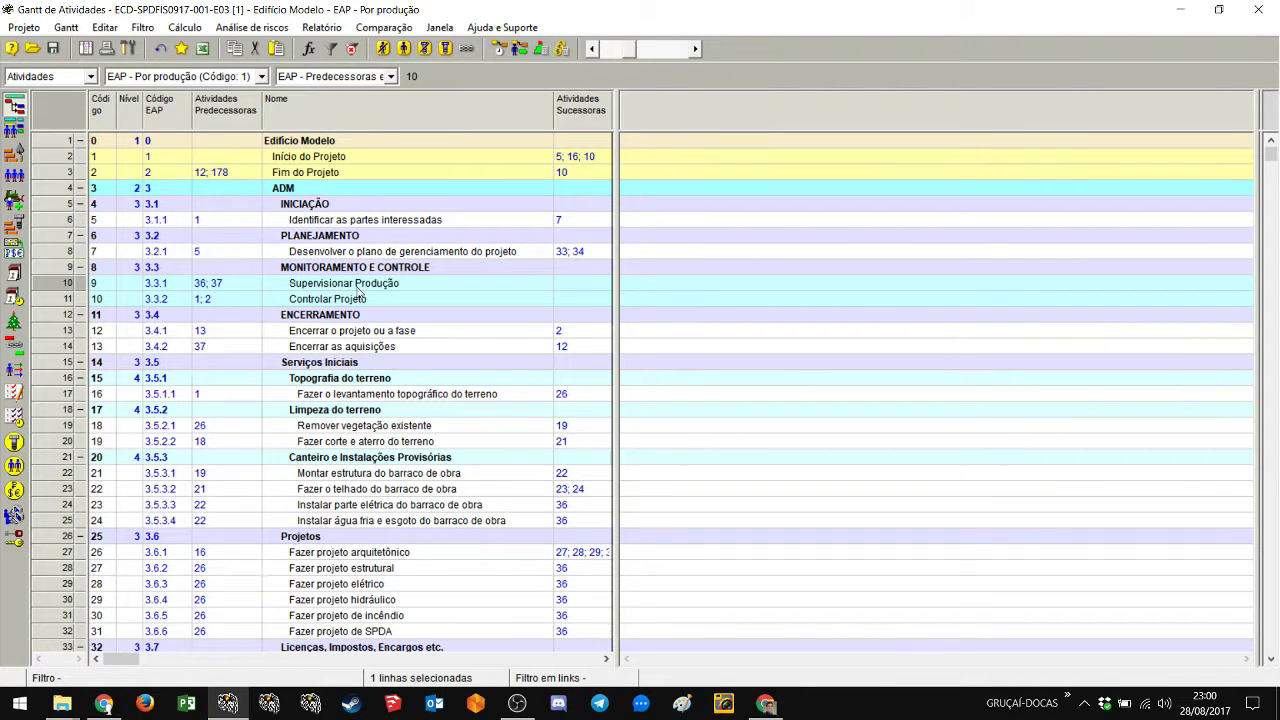
scroll(372, 306, down, 1)
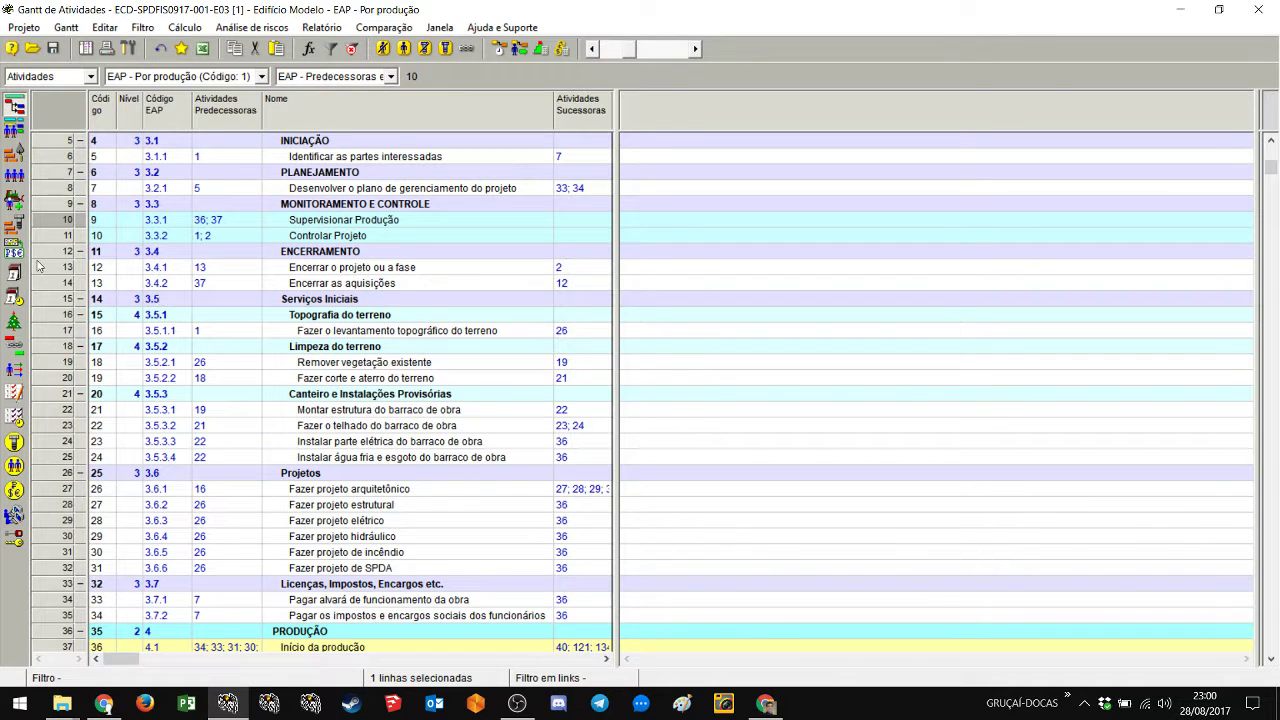
click(47, 78)
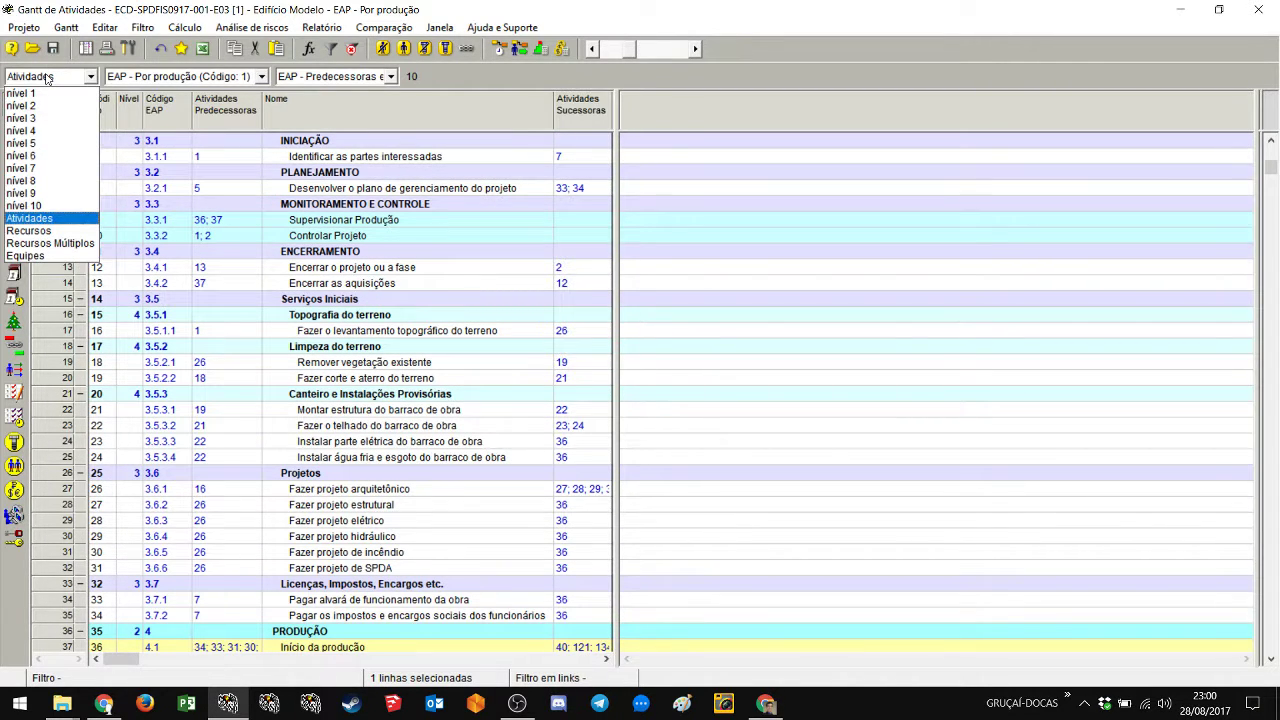
click(47, 78)
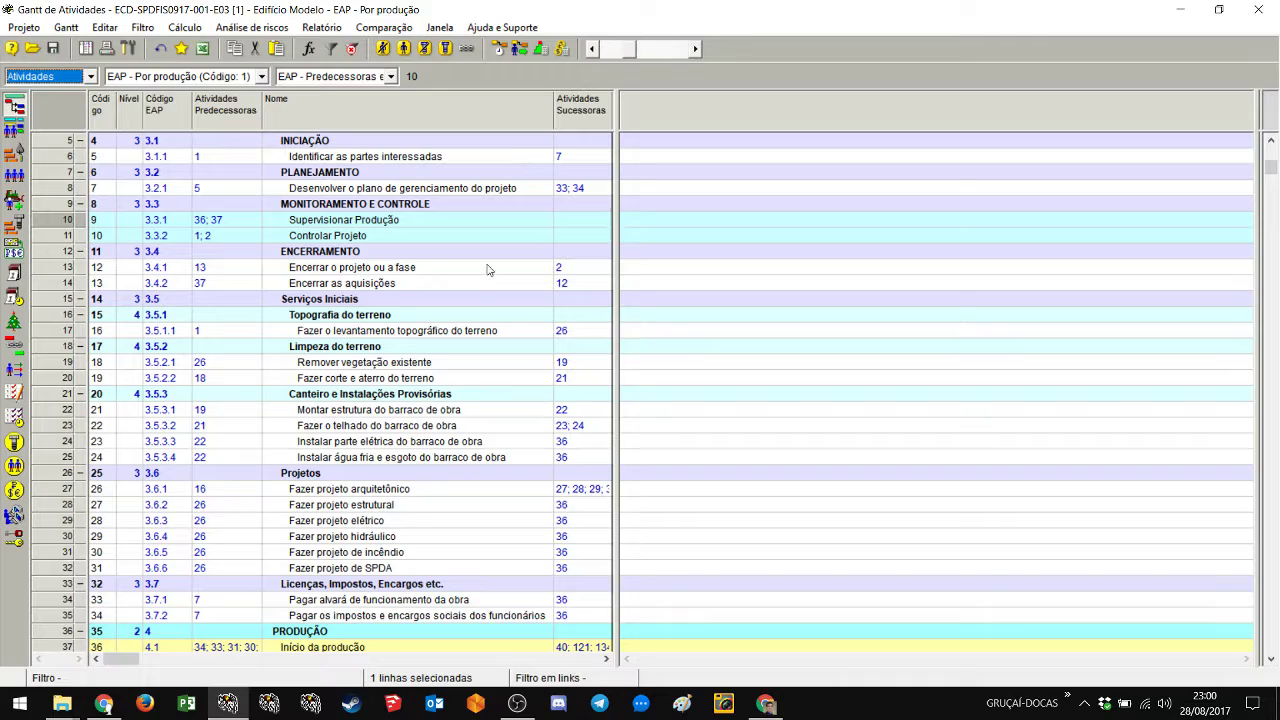
Step: Examine the full activity list from the project start through Térreo and PÓS-PRODUÇÃO down to the last training activity
scroll(491, 298, up, 1)
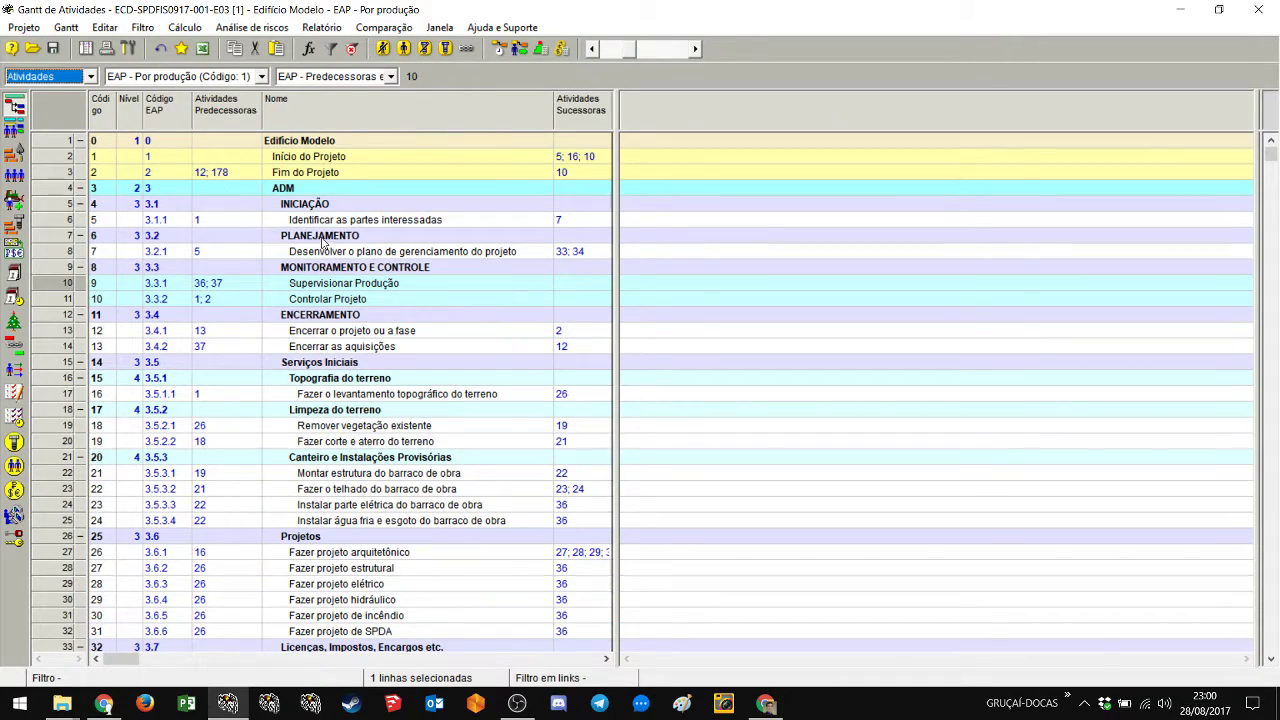
scroll(324, 252, down, 20)
scroll(324, 252, down, 12)
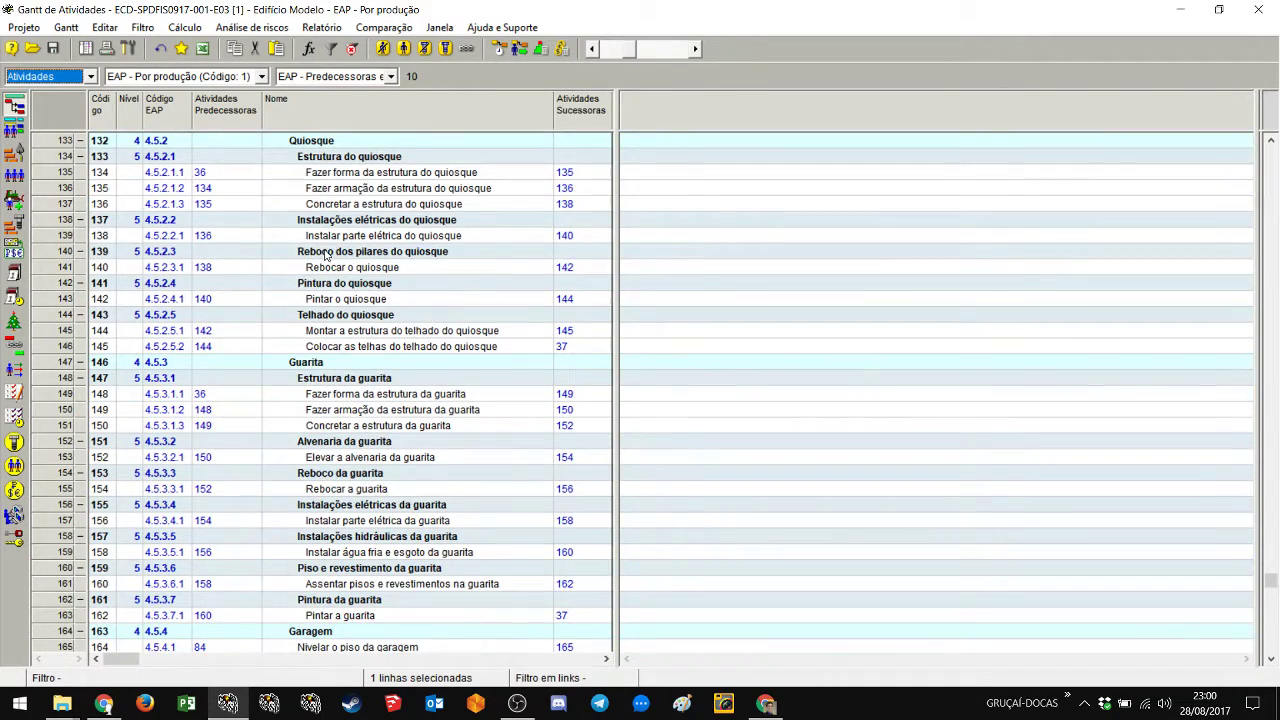
scroll(330, 268, down, 7)
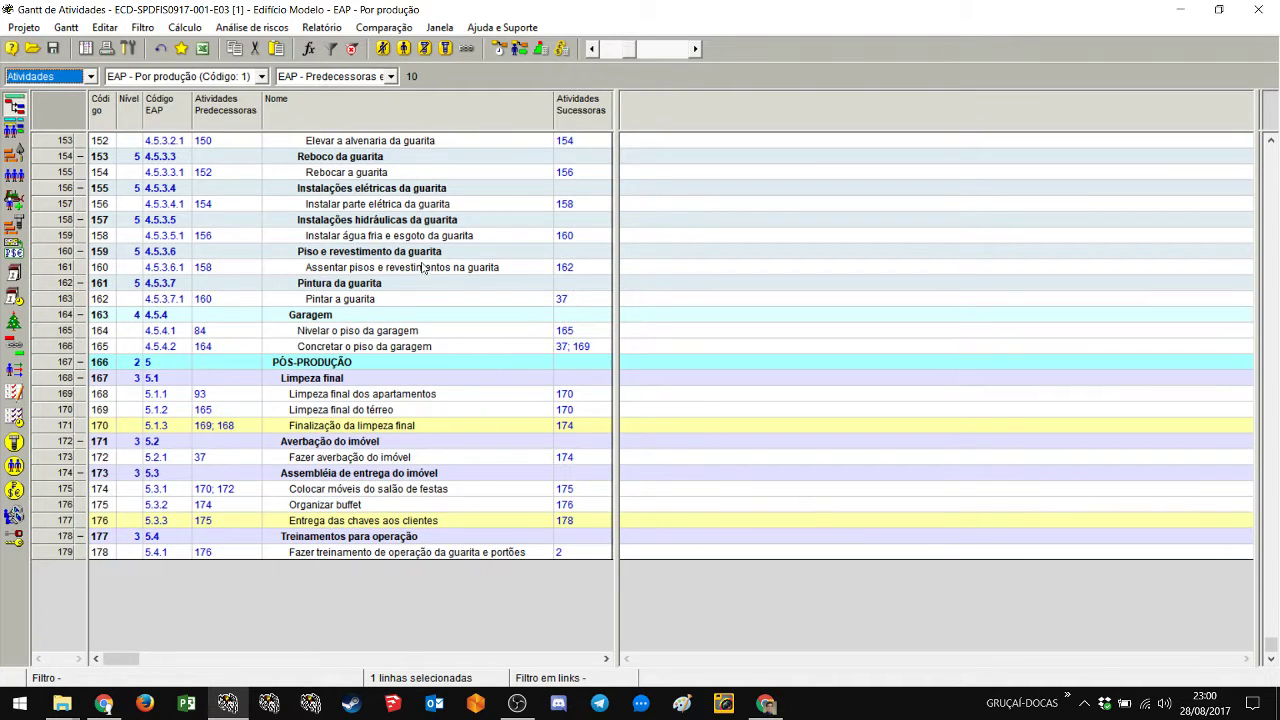
click(372, 556)
scroll(450, 423, up, 20)
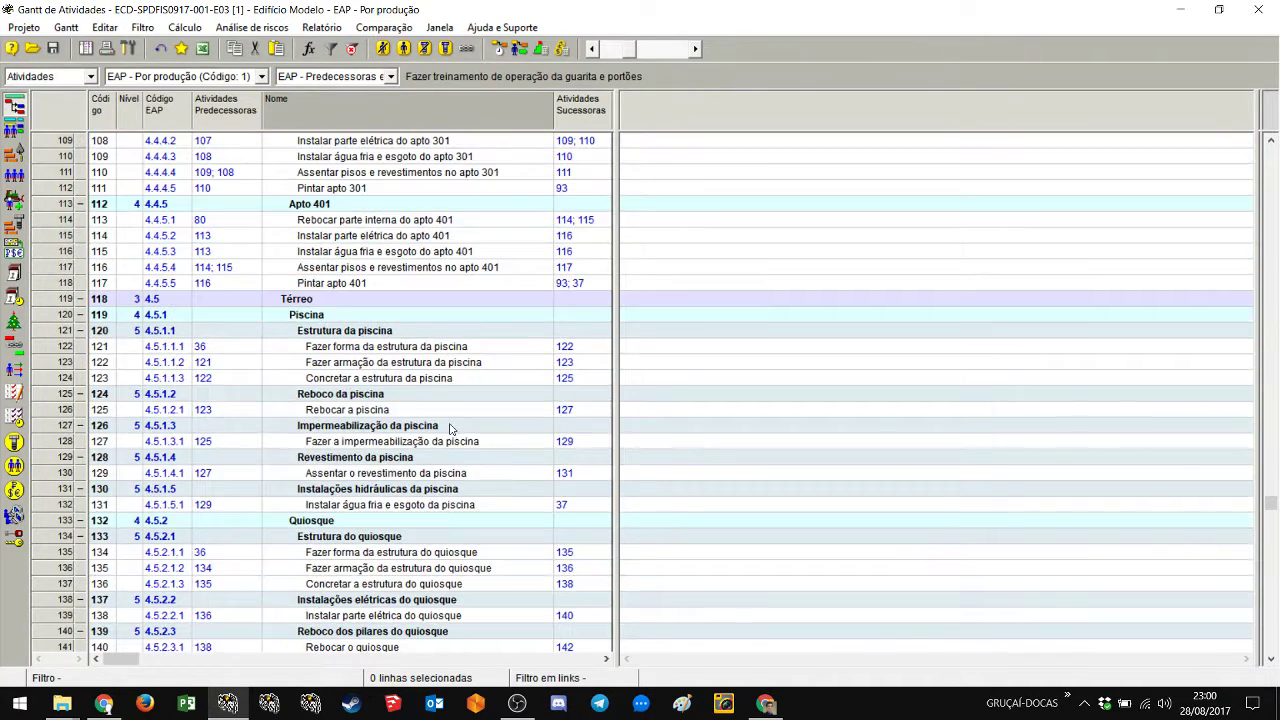
scroll(437, 401, up, 17)
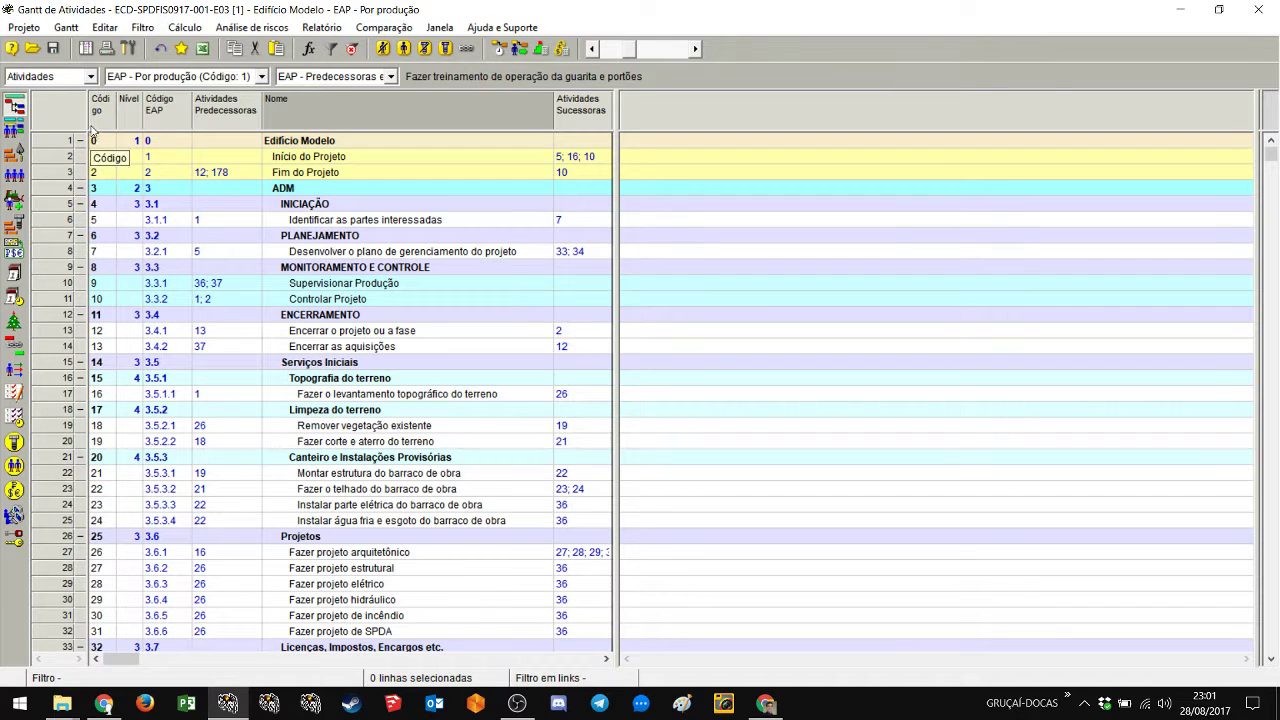
Step: Examine the activities, predecessors and successors of the tower and apartments, including the milestone Finalização da estrutura da torre
scroll(441, 320, down, 19)
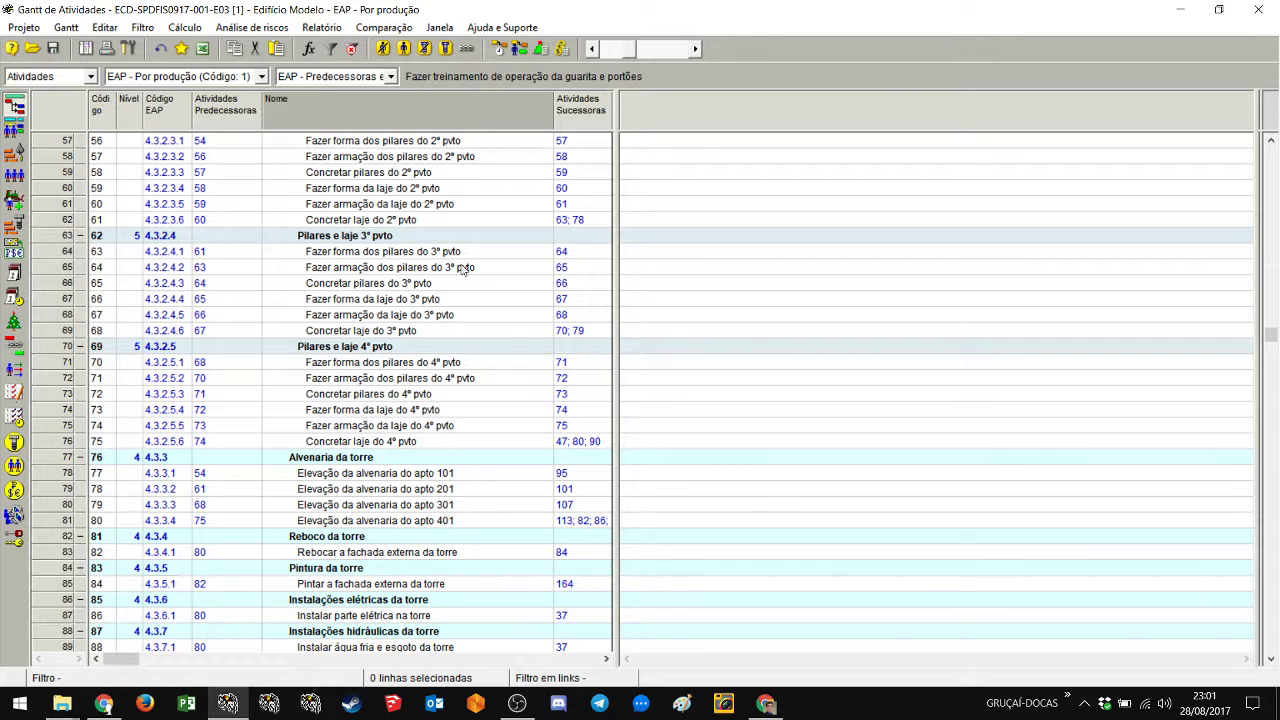
click(581, 382)
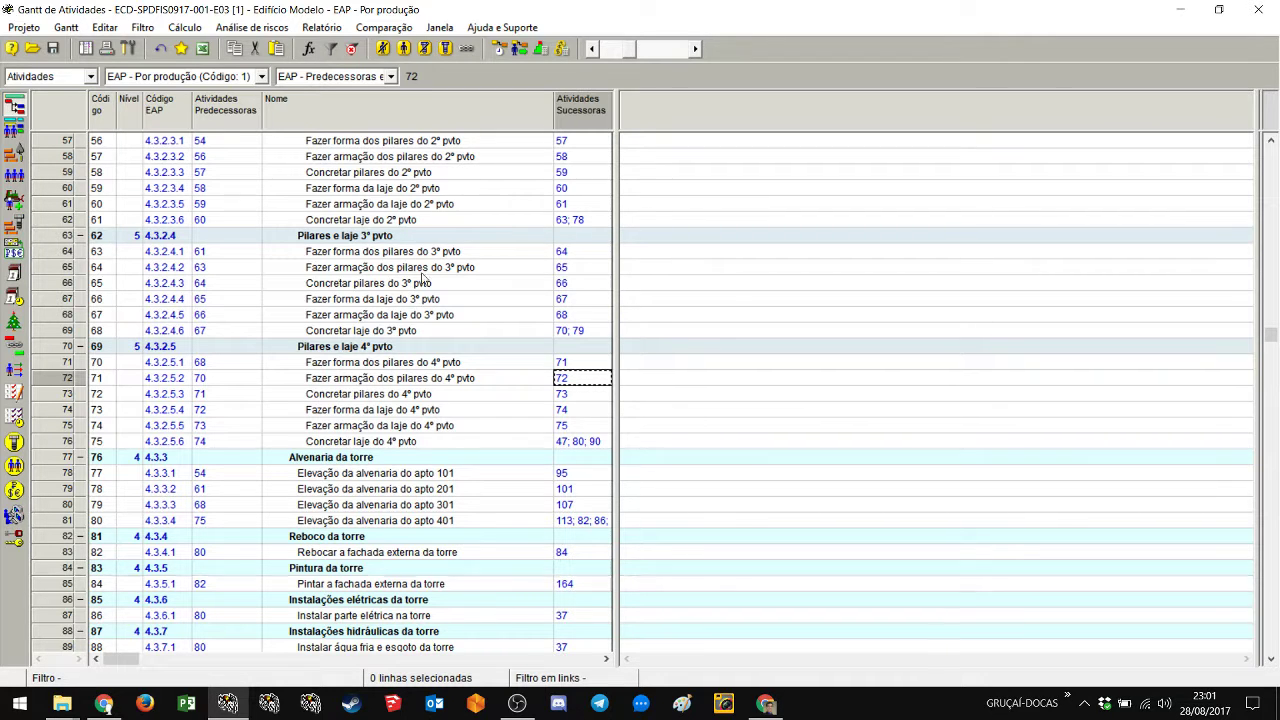
scroll(413, 270, down, 5)
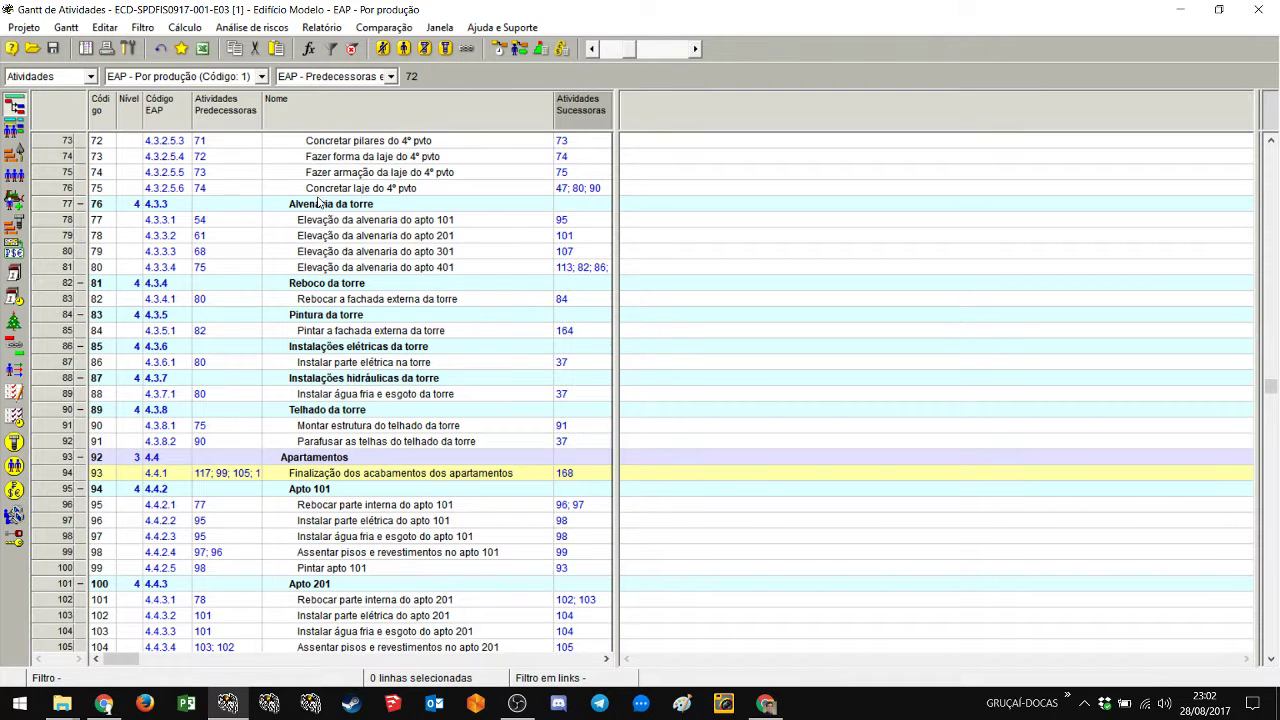
scroll(377, 252, up, 20)
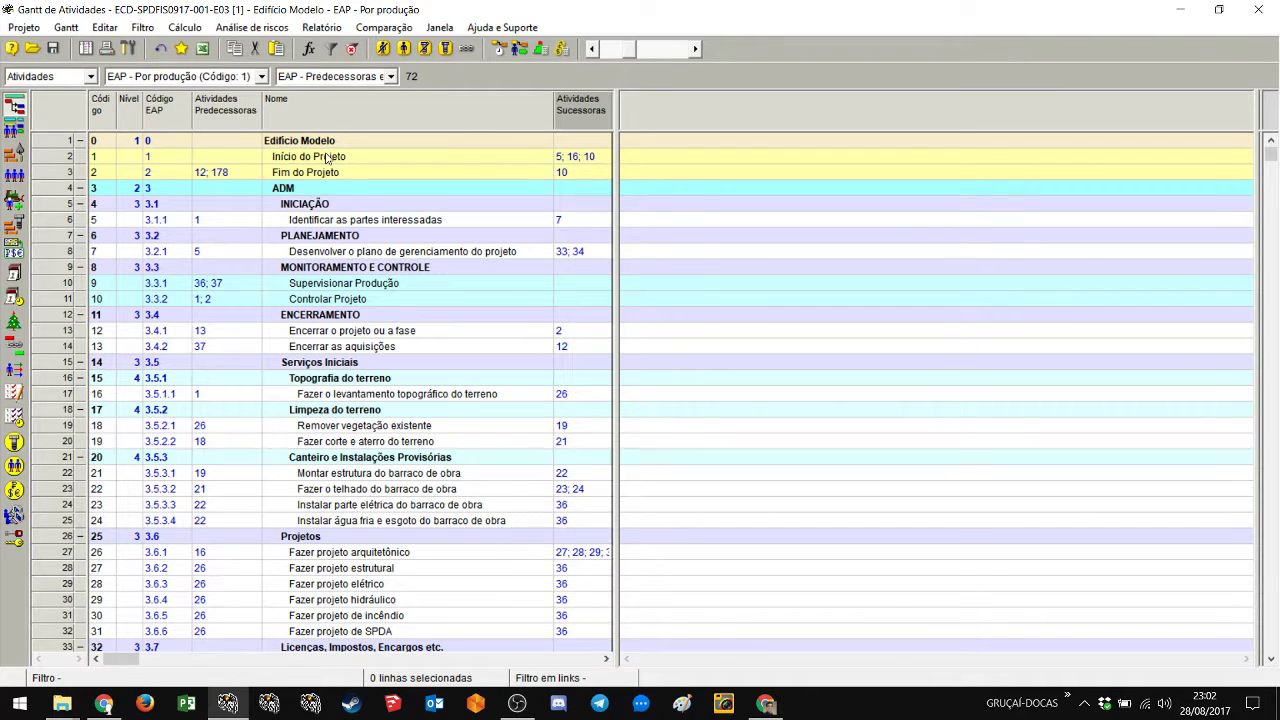
scroll(352, 493, down, 9)
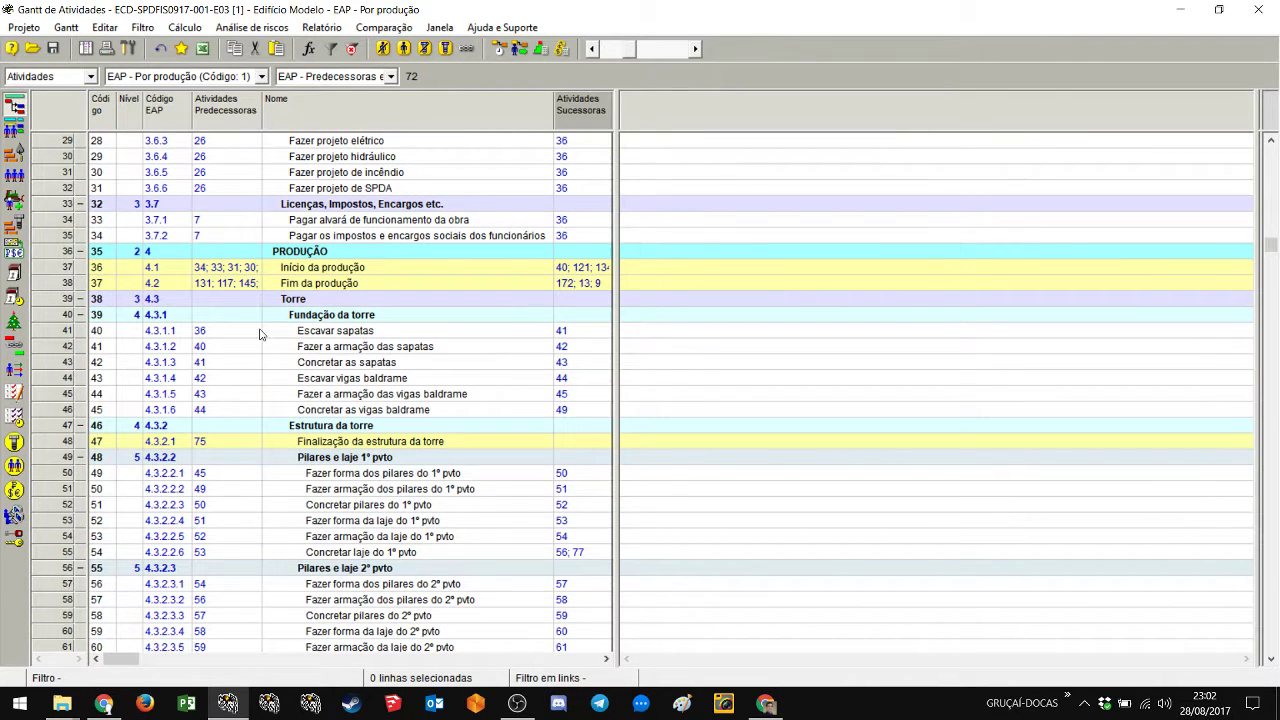
click(383, 441)
scroll(383, 445, down, 20)
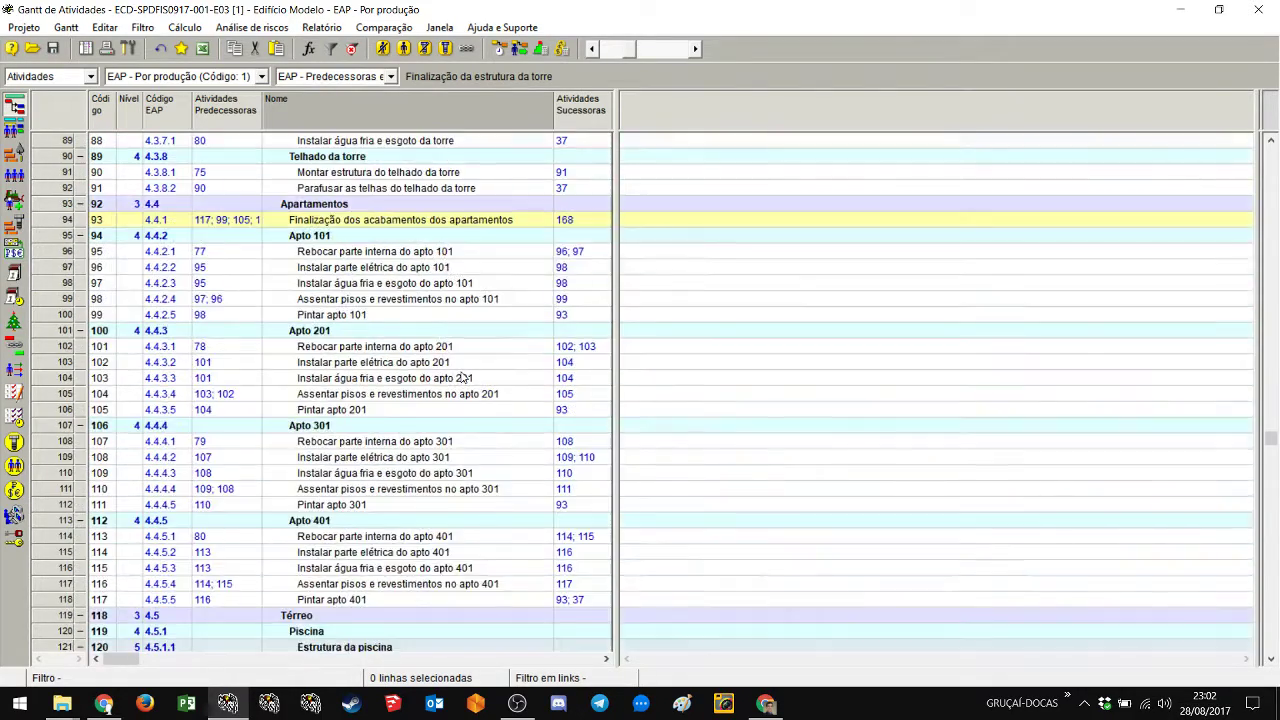
scroll(463, 379, up, 3)
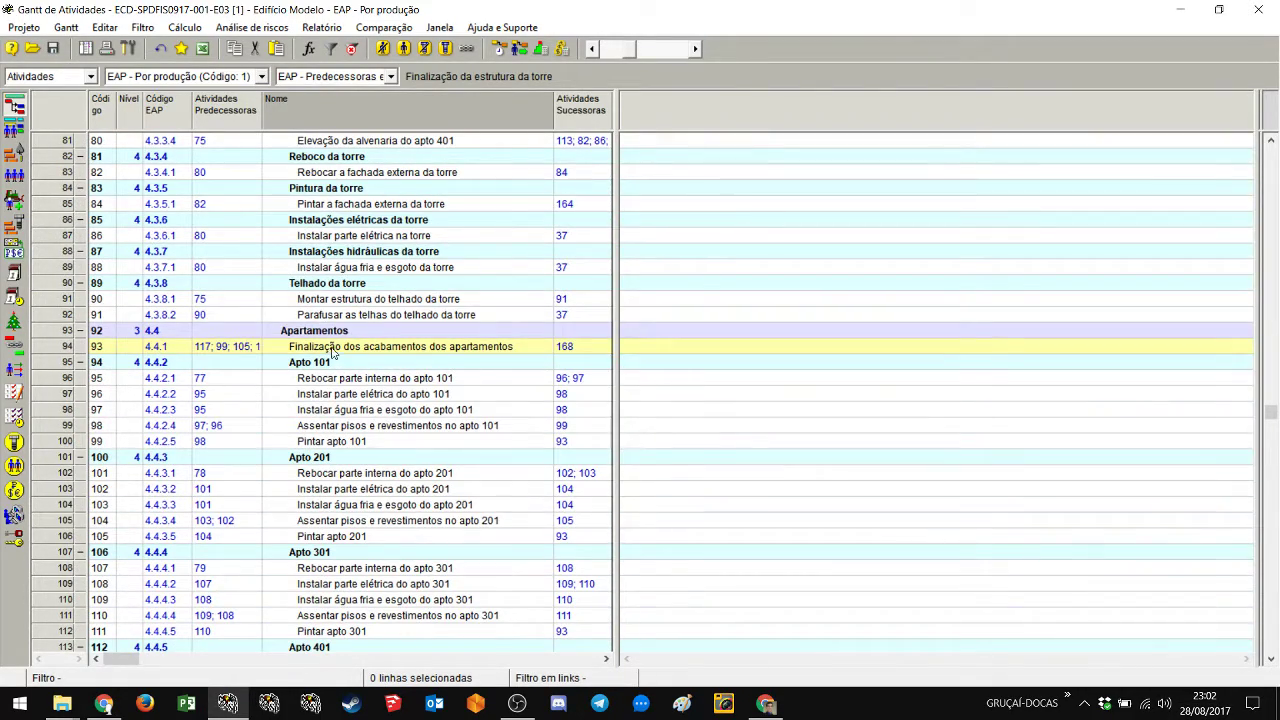
Step: Show the Tipo DPH field as a column in the empty second table area
right_click(669, 110)
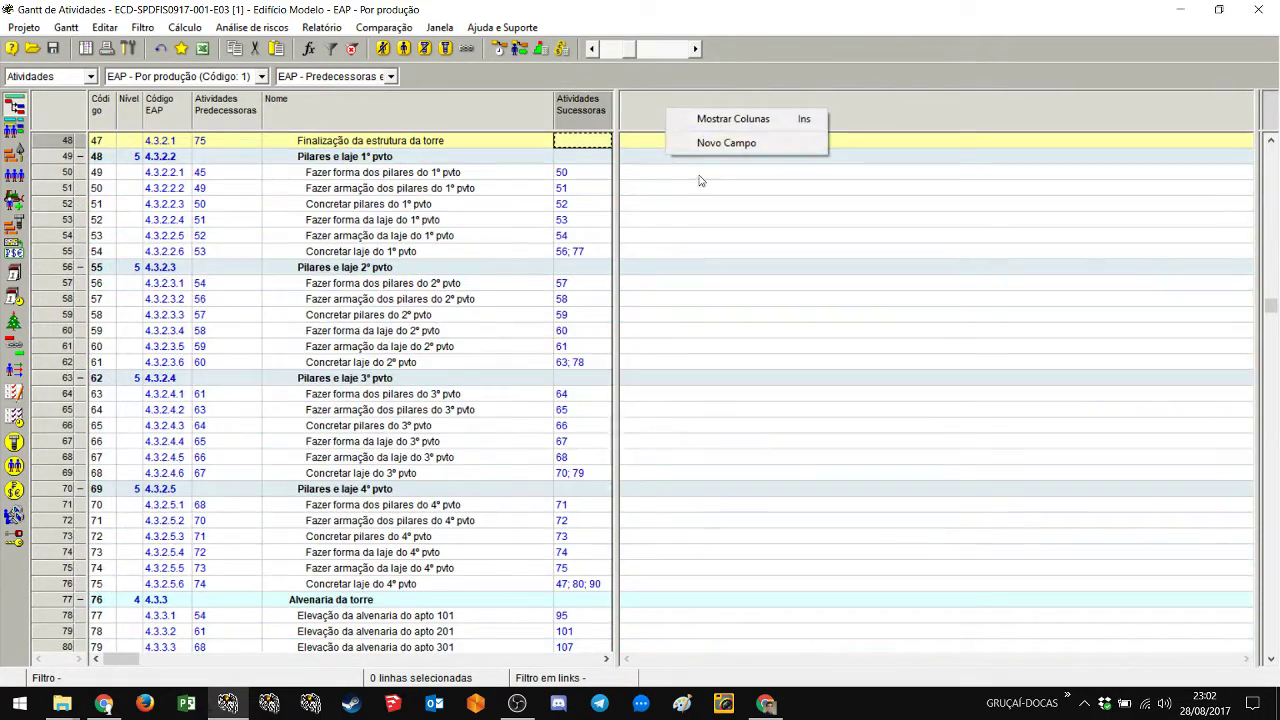
click(755, 124)
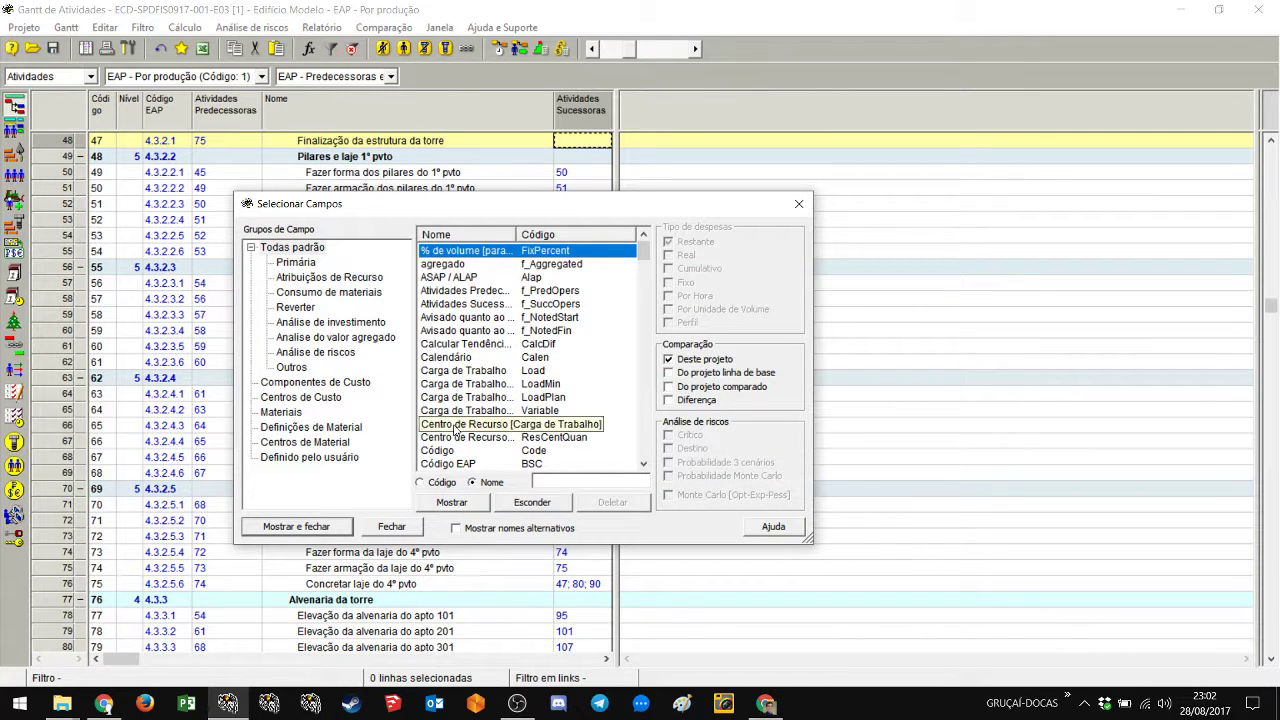
text(tipo dph)
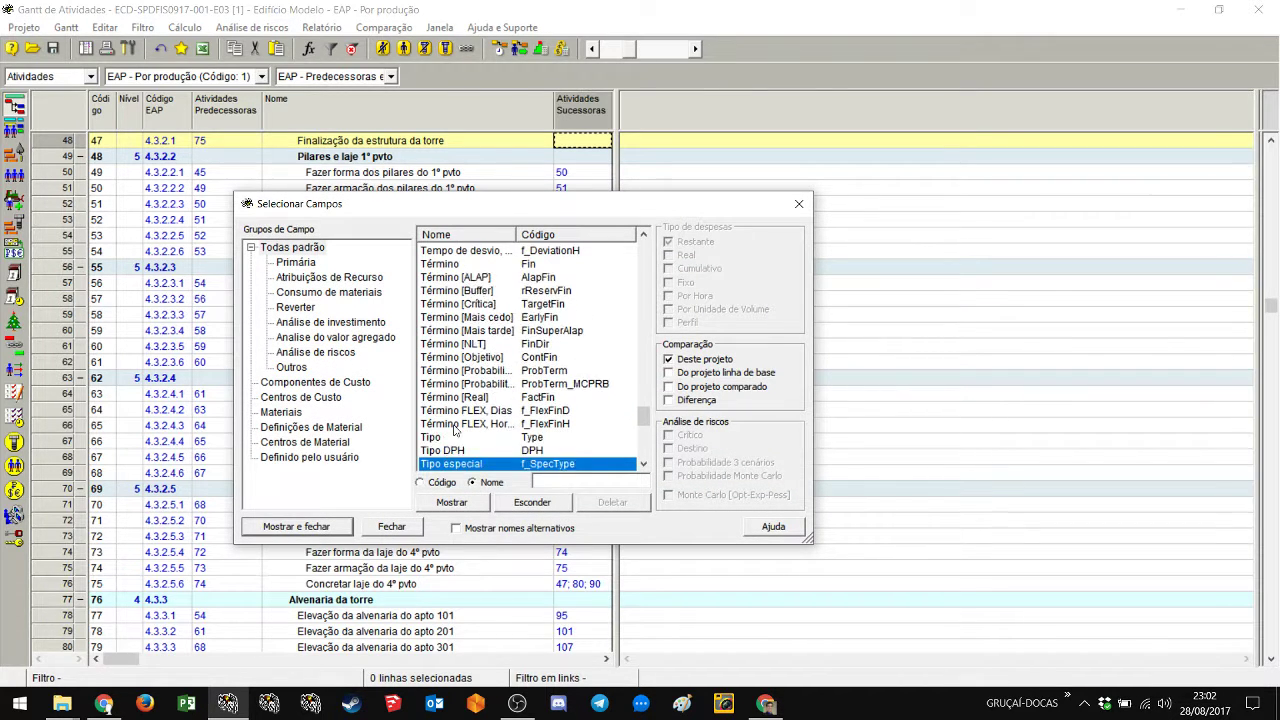
key(Return)
Step: Filter the activities by value so that Tipo DPH equals Marco de projeto
right_click(657, 114)
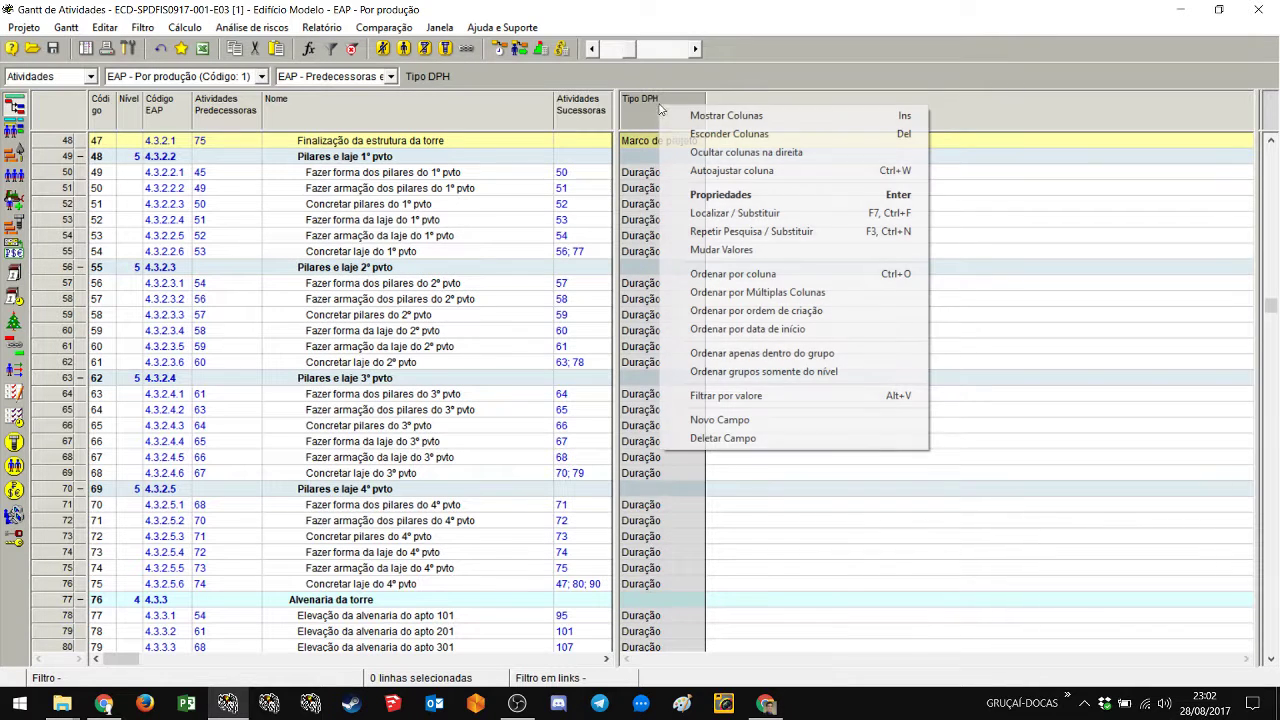
click(776, 395)
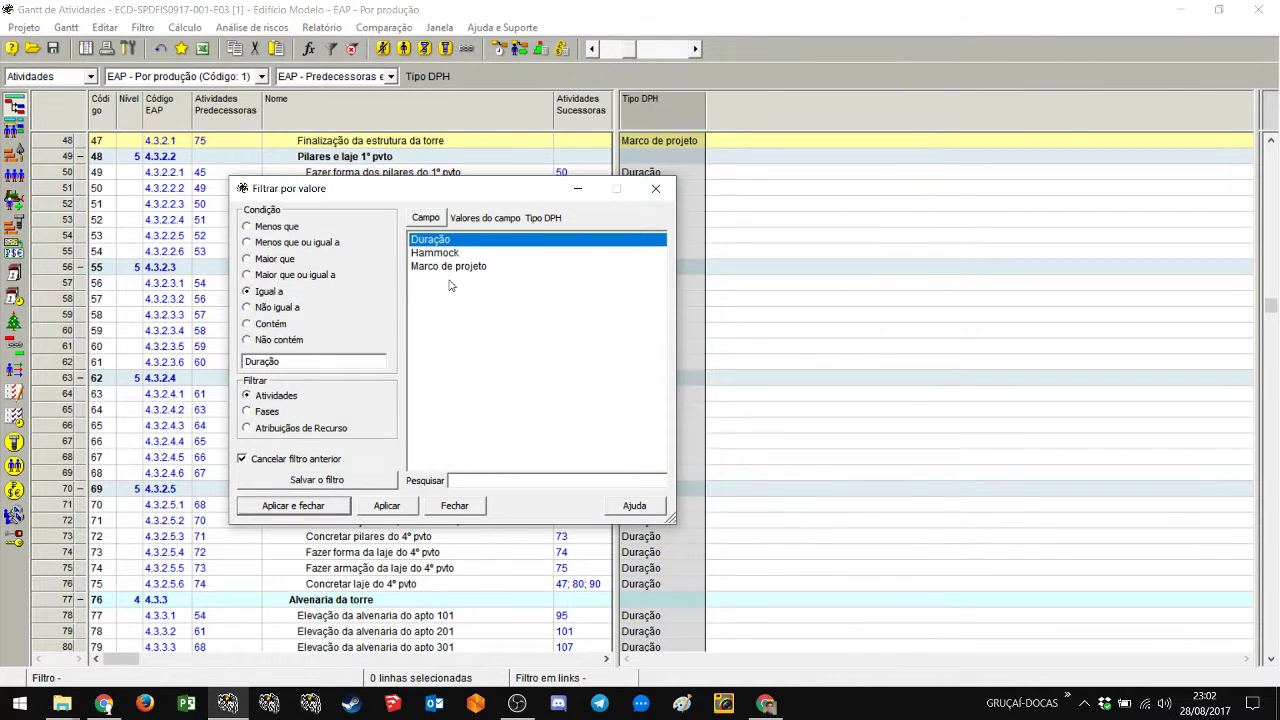
click(436, 266)
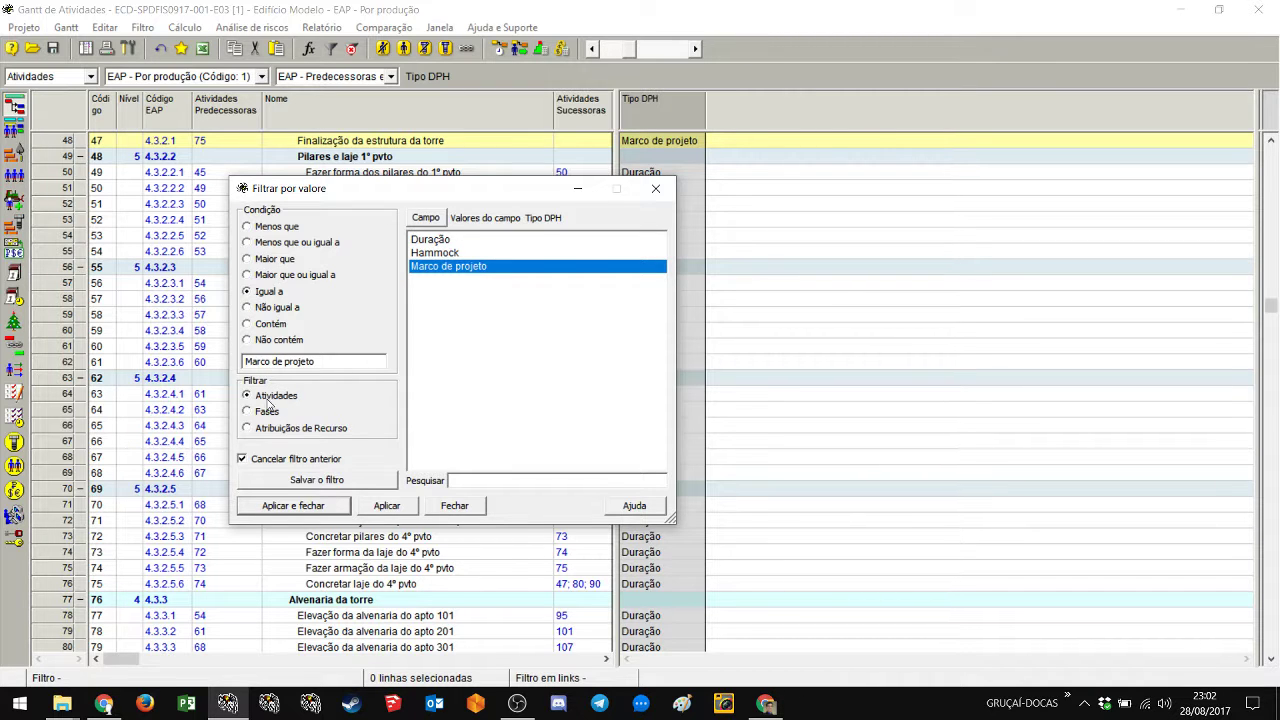
click(327, 506)
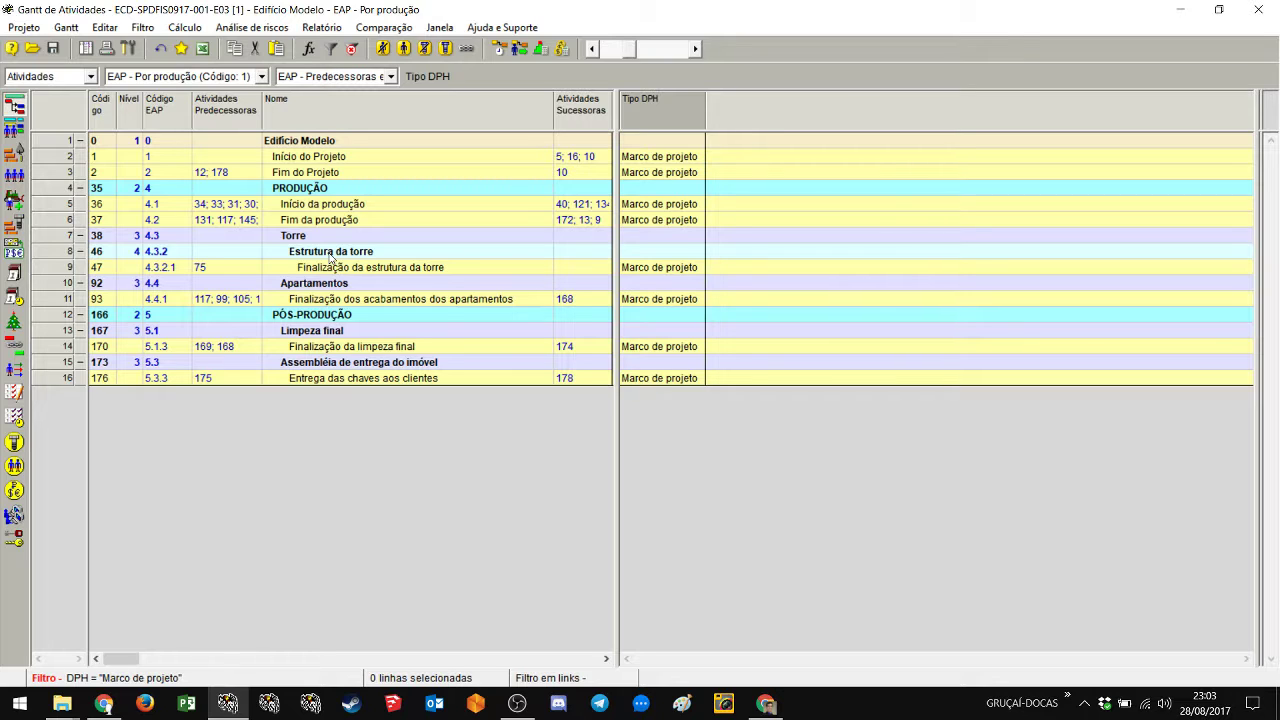
click(332, 255)
Step: Reload the EAP - Predecessoras e Sucessoras view and switch to the EAP por produção view
click(391, 76)
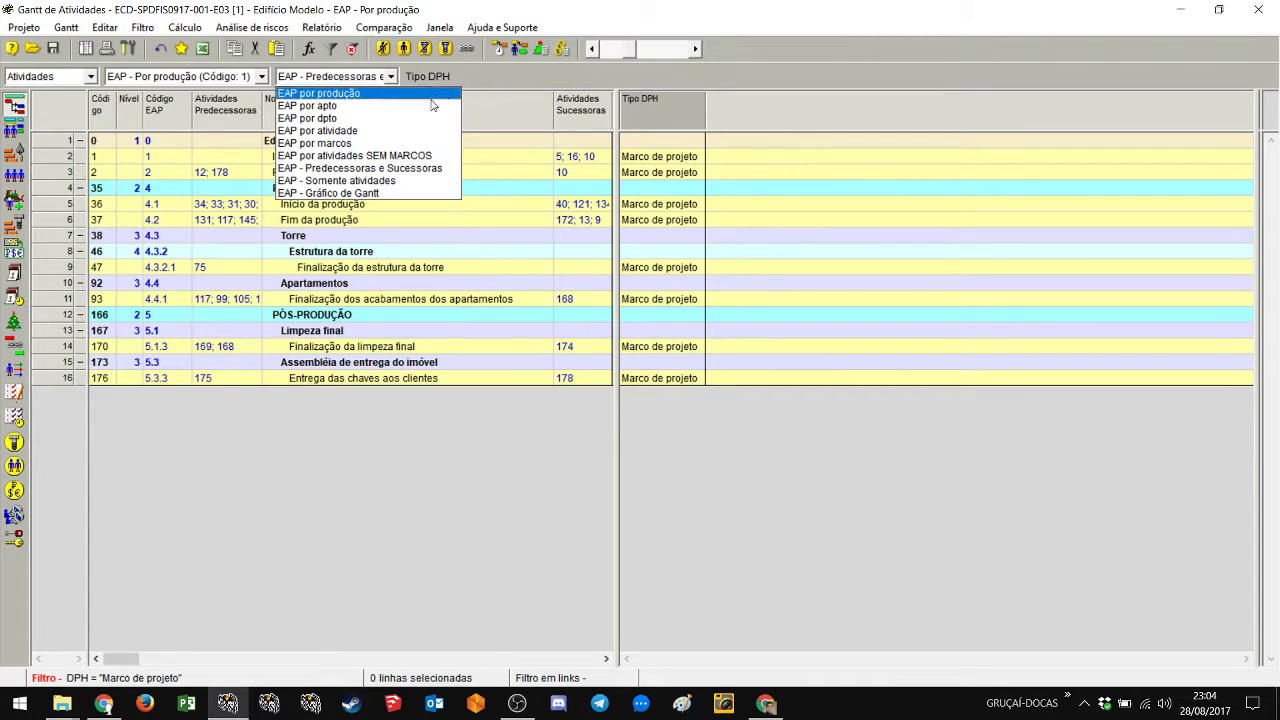
click(406, 170)
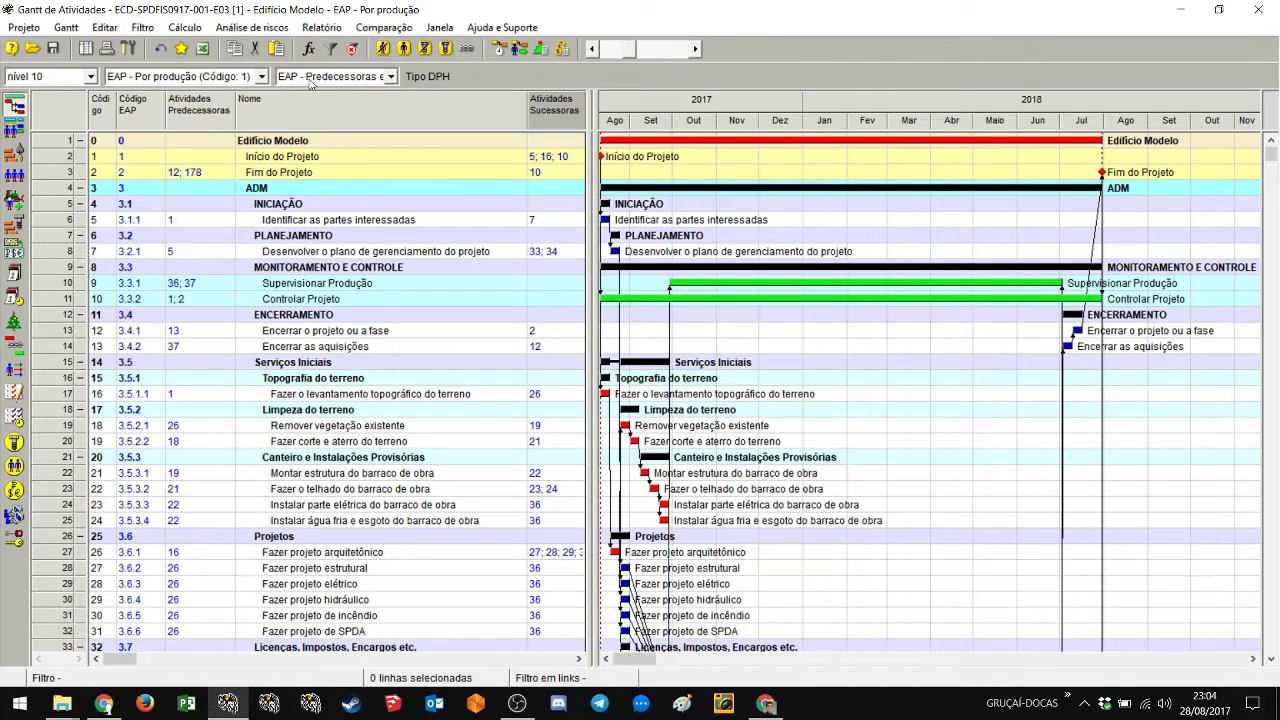
click(313, 80)
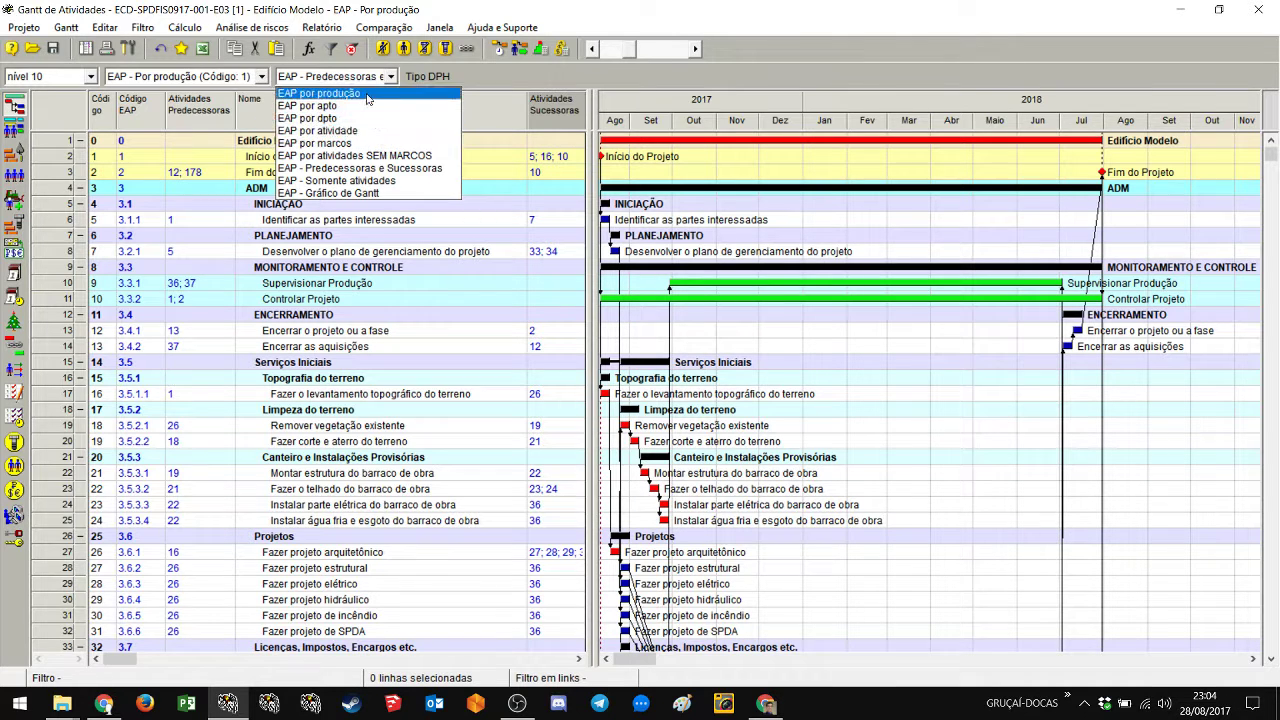
click(367, 94)
Step: View the schedule by apartment with EAP por apto and by department with EAP por dpto
click(367, 79)
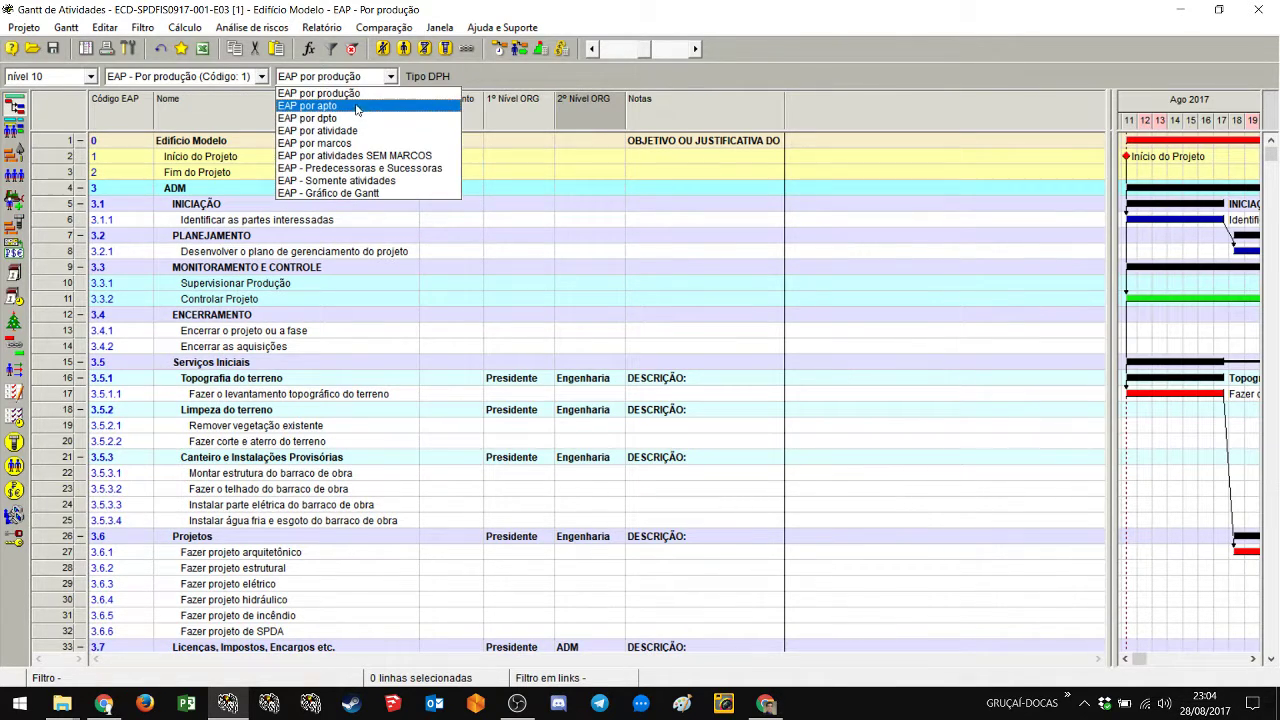
click(356, 106)
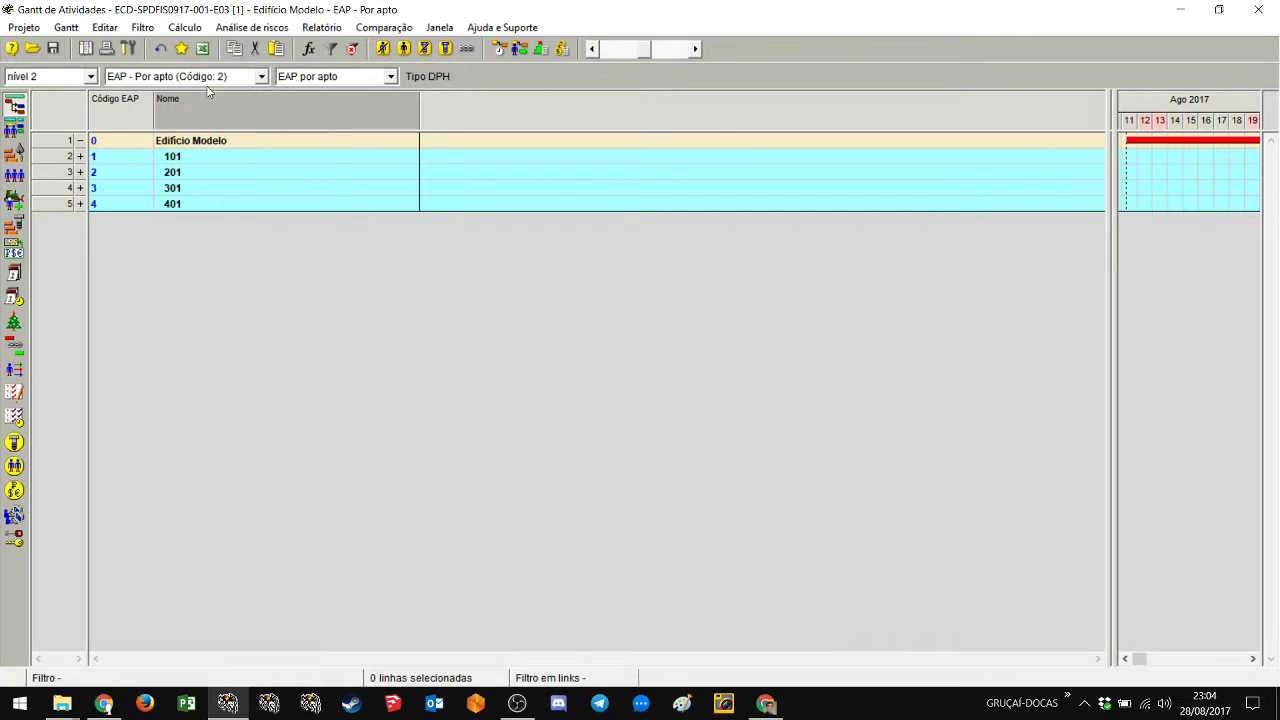
click(330, 77)
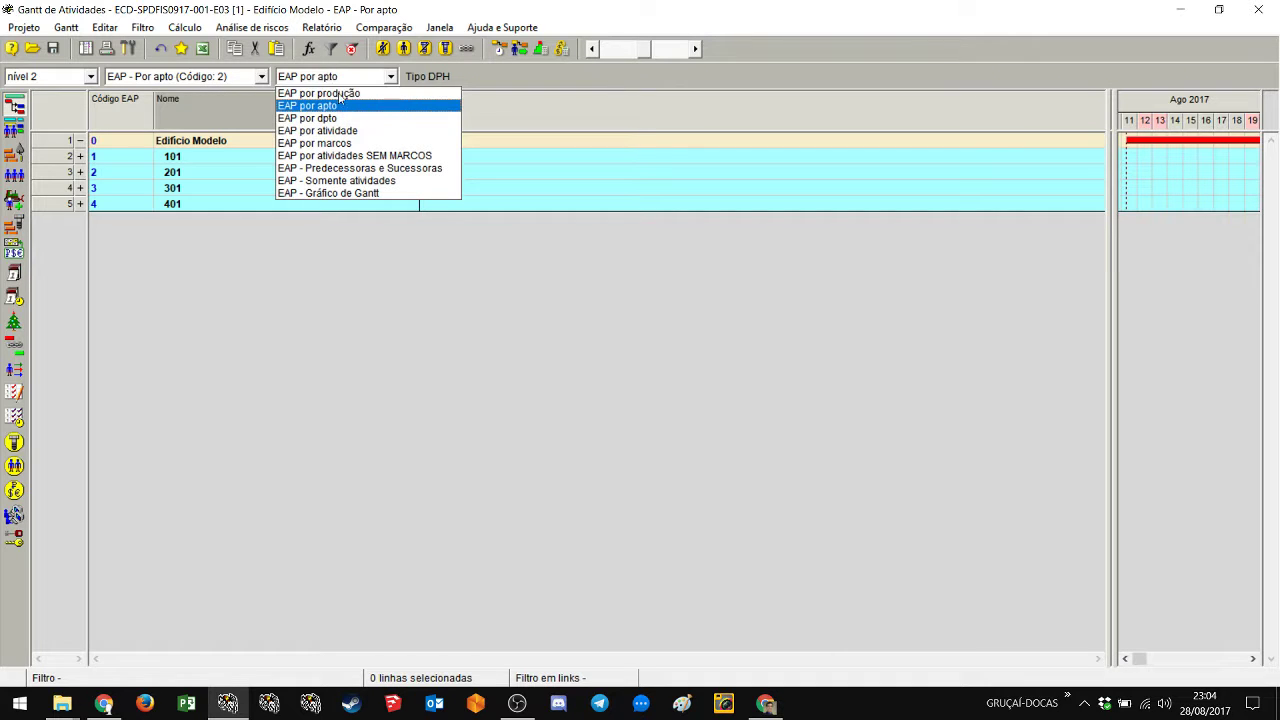
click(357, 119)
Step: Display the EAP por atividade view and check the available saved views
click(331, 76)
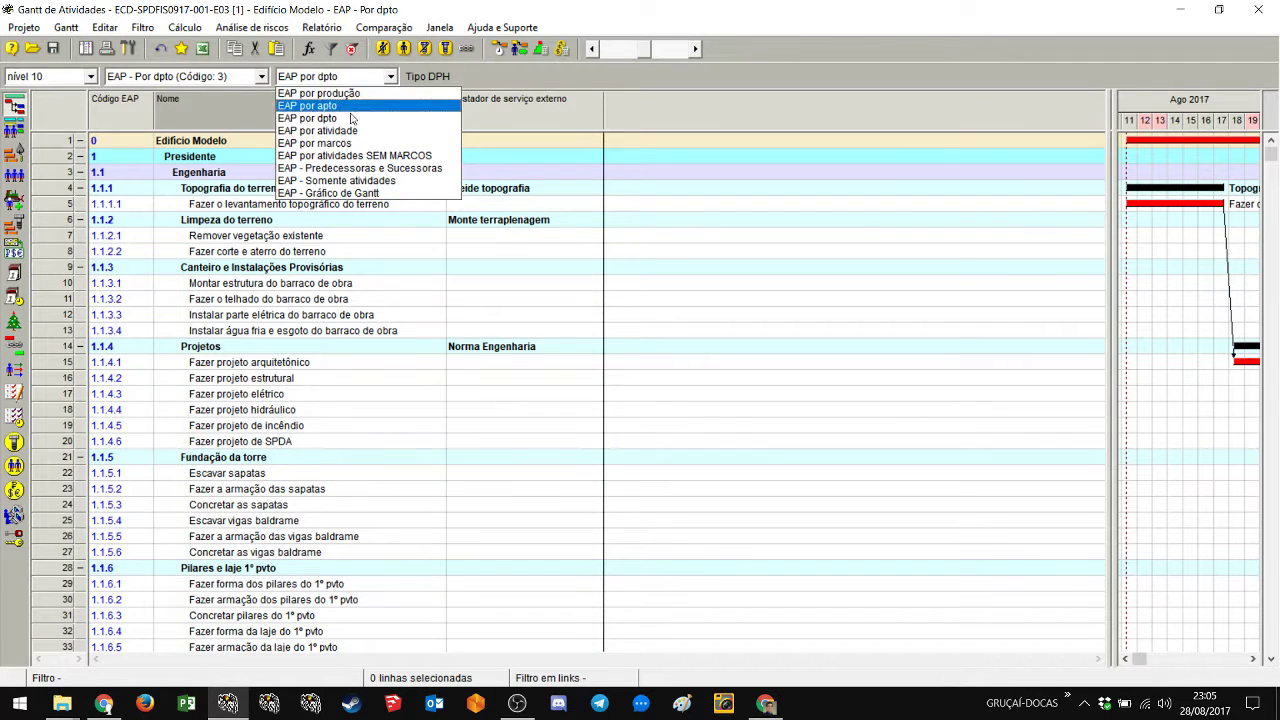
click(367, 134)
click(338, 78)
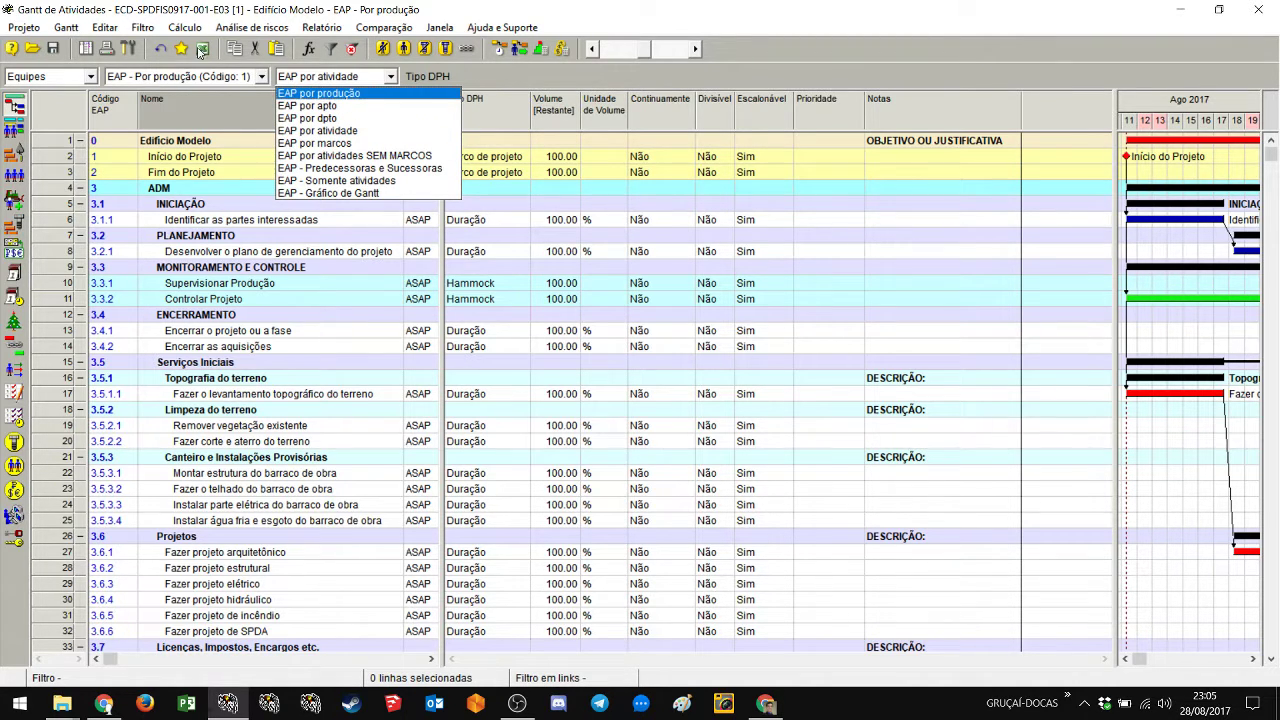
click(530, 71)
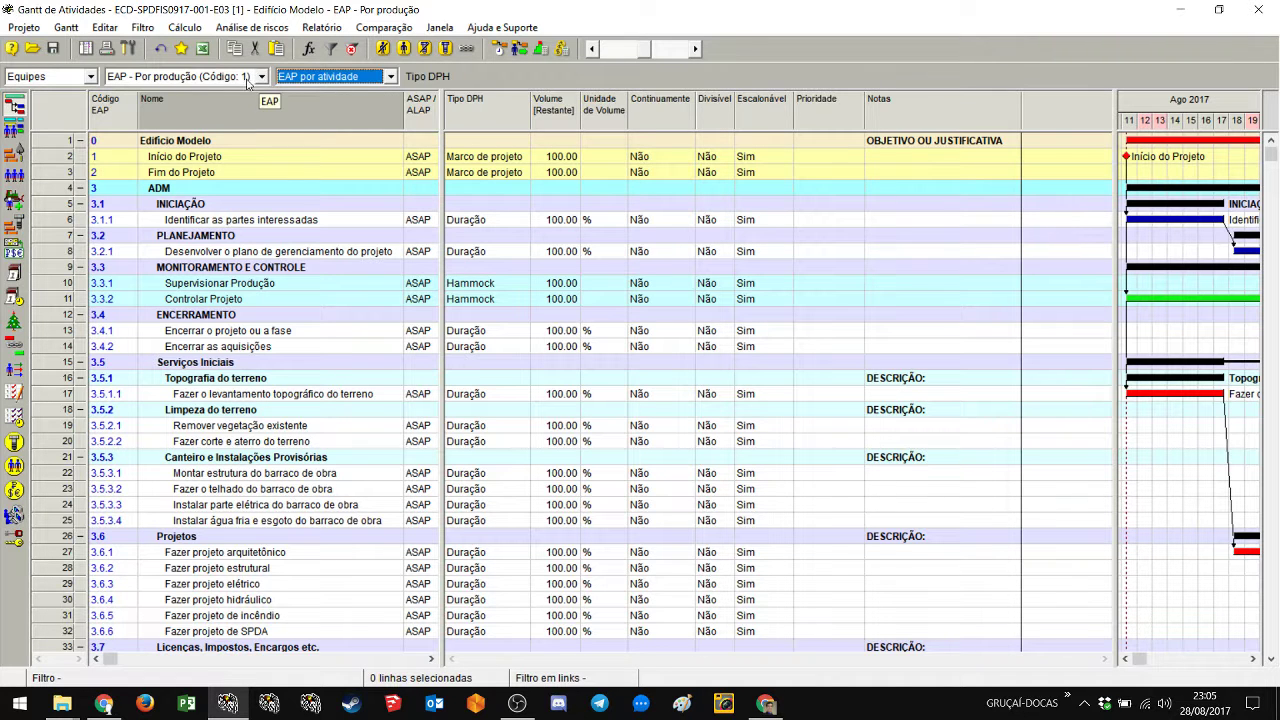
Step: Return to the EAP por produção view and shift the divider before the Gantt chart to narrow the chart slightly
click(324, 79)
scroll(330, 110, up, 2)
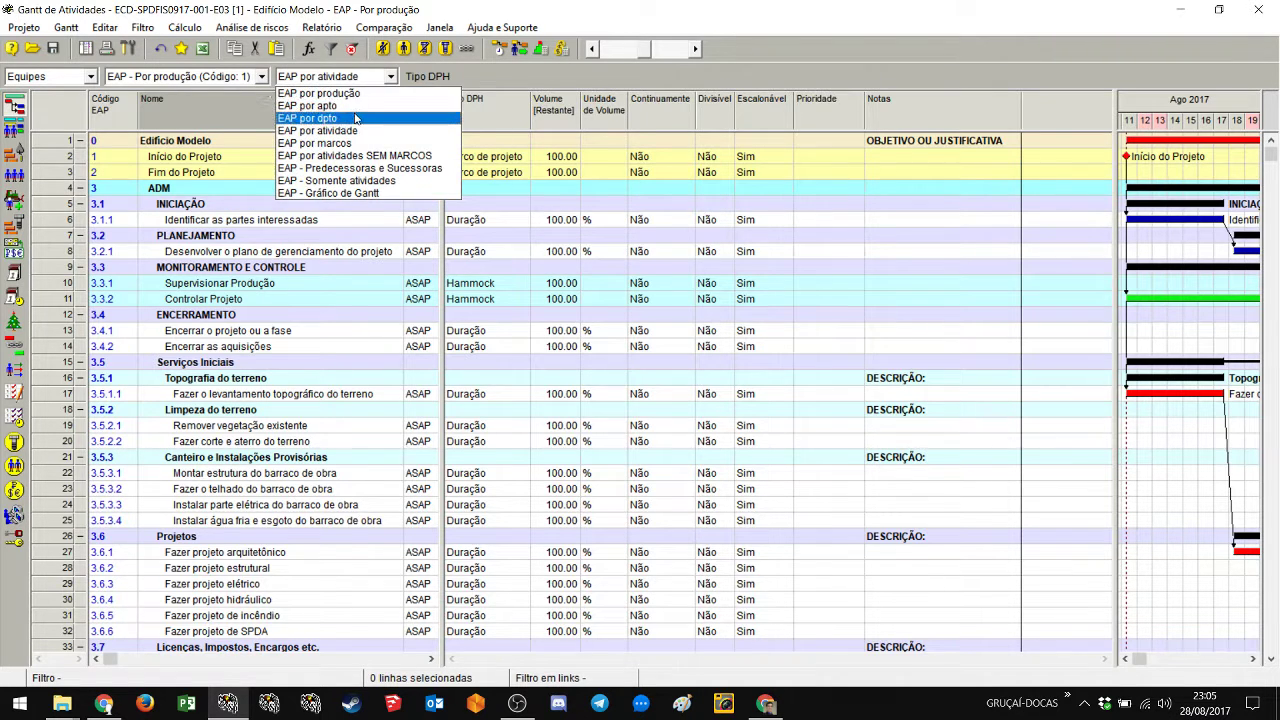
click(357, 113)
click(300, 80)
click(305, 94)
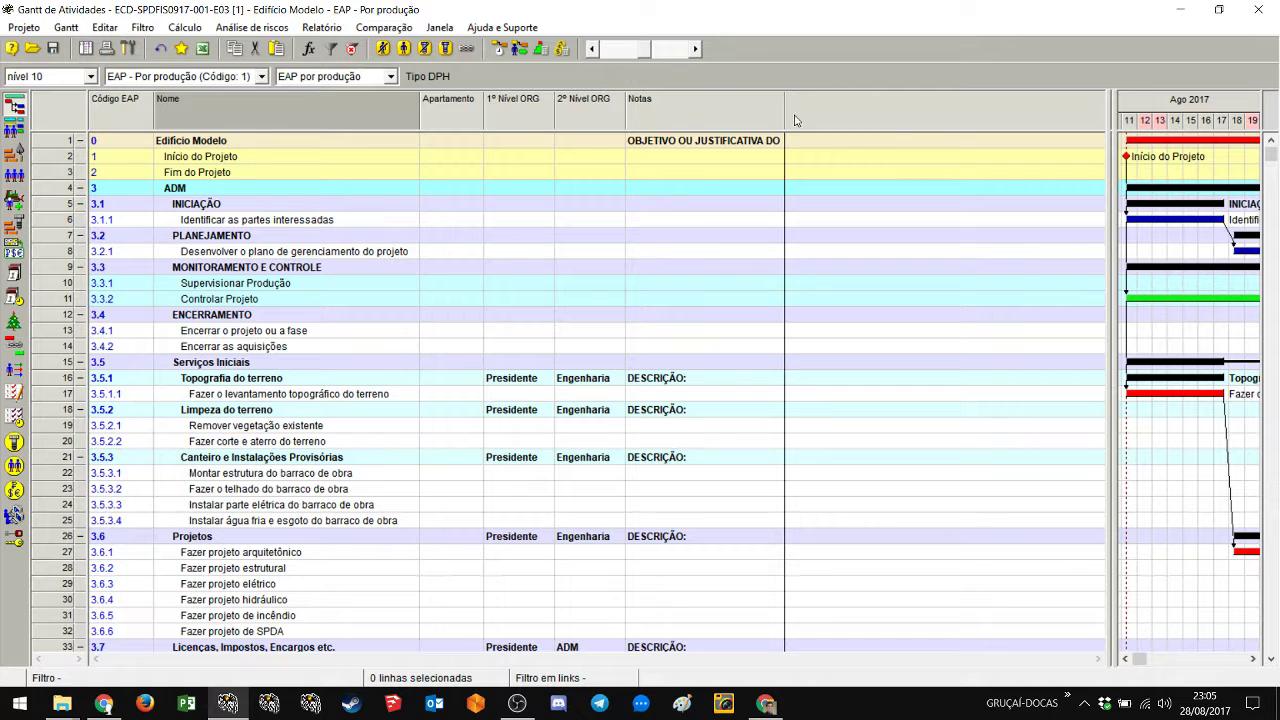
drag(1113, 157, 1146, 160)
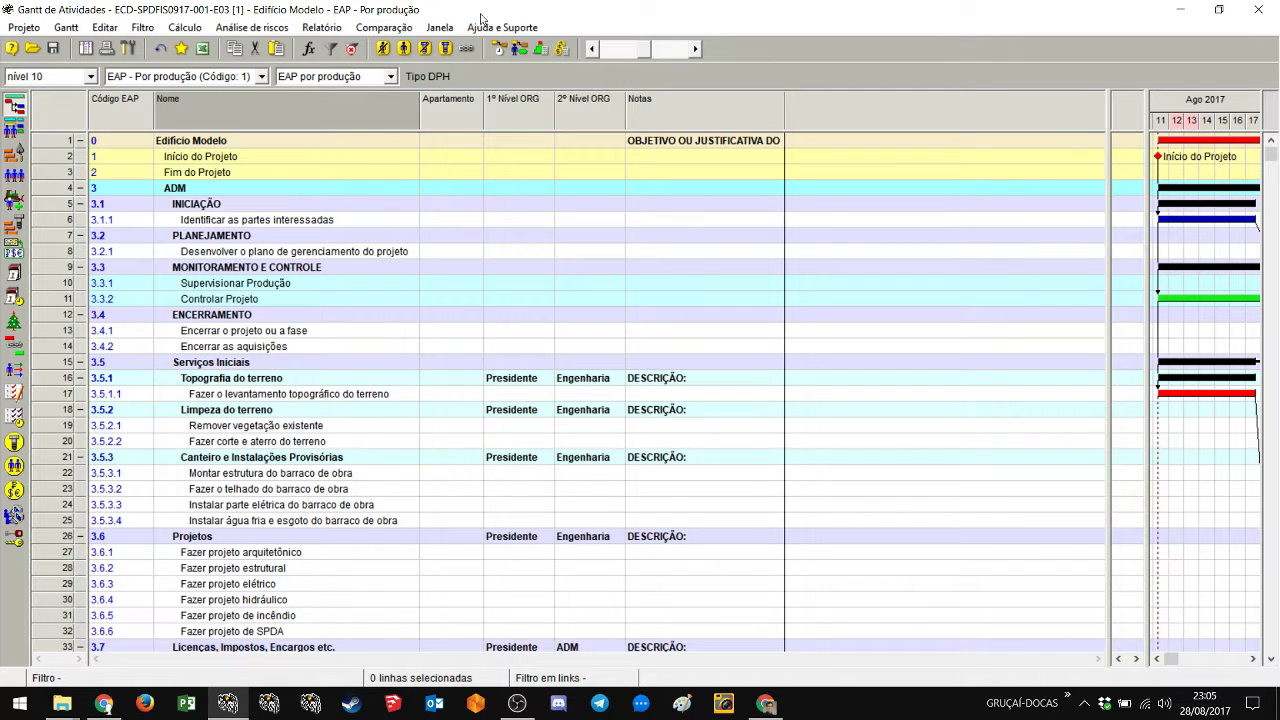
Step: View the milestones with EAP por marcos, switch to EAP por atividades SEM MARCOS, and dismiss the message notification
click(391, 78)
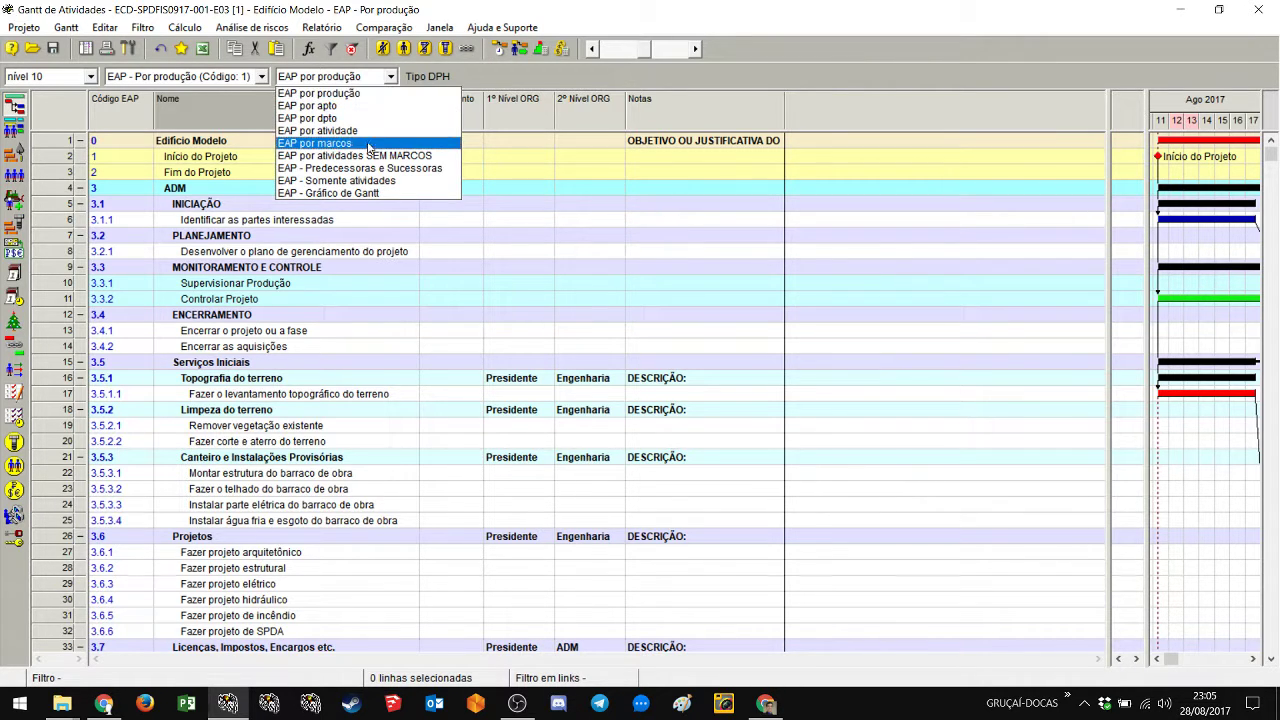
click(368, 143)
click(343, 77)
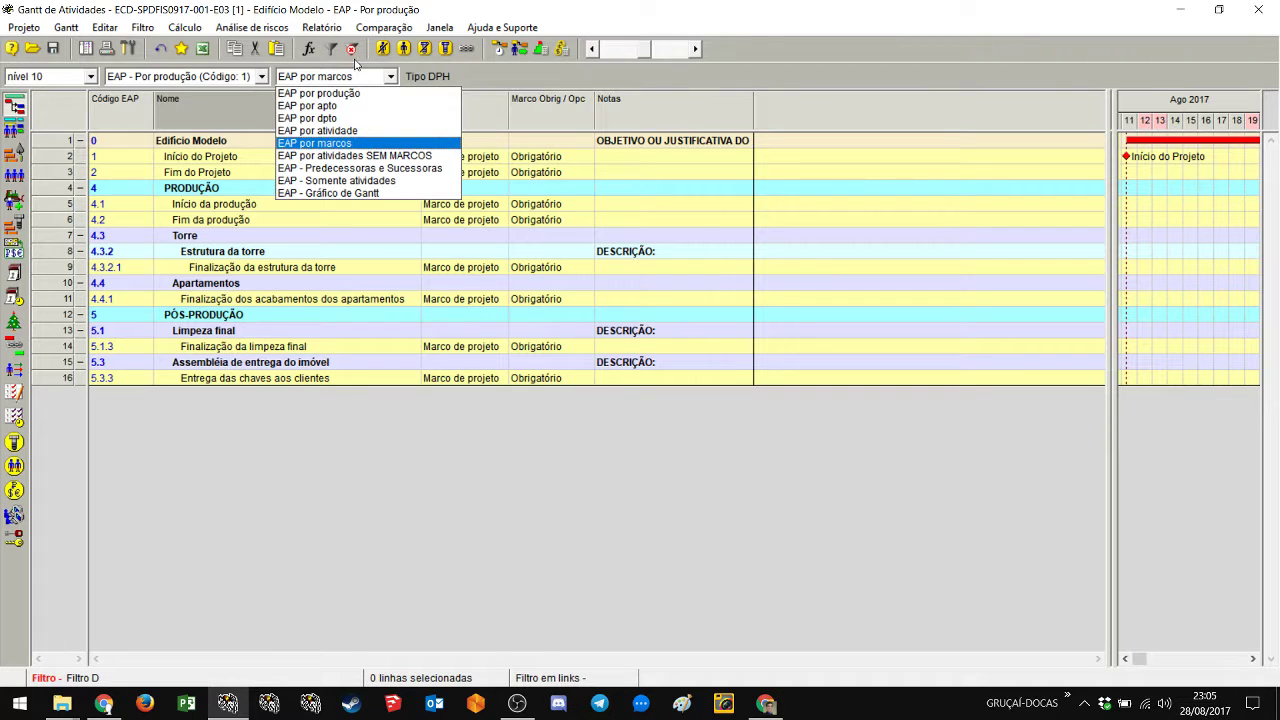
click(404, 146)
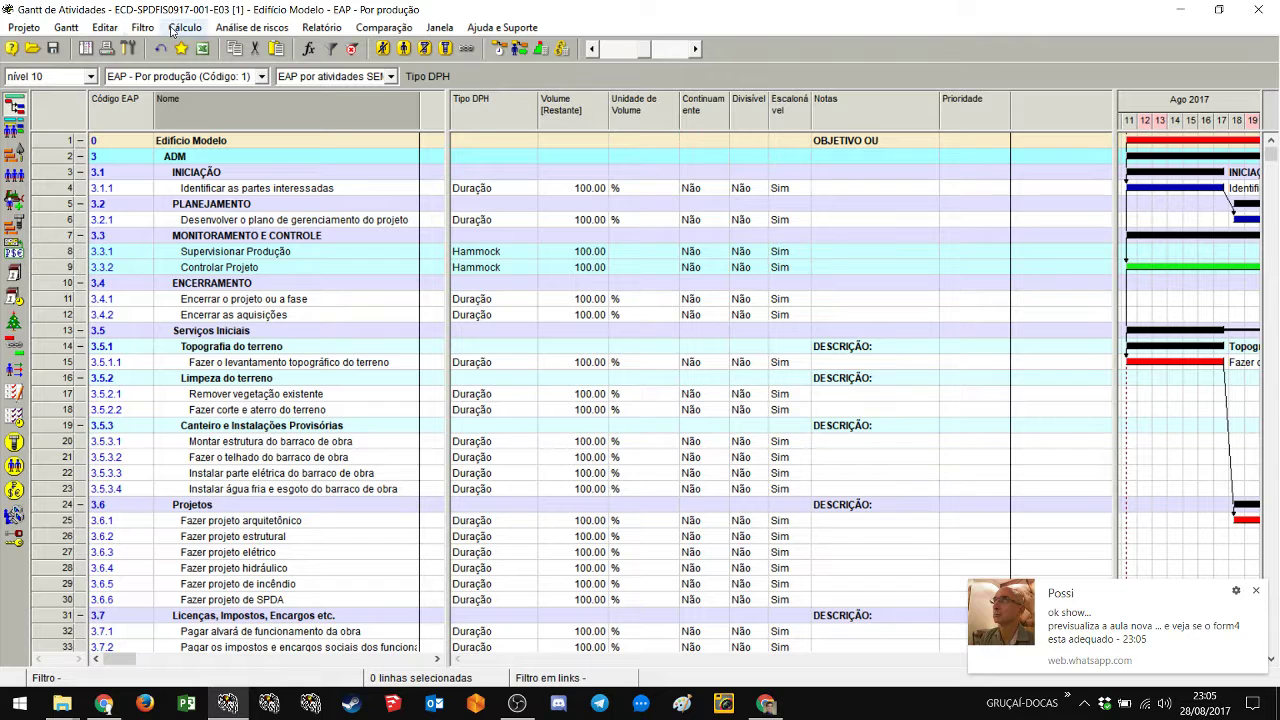
click(1256, 590)
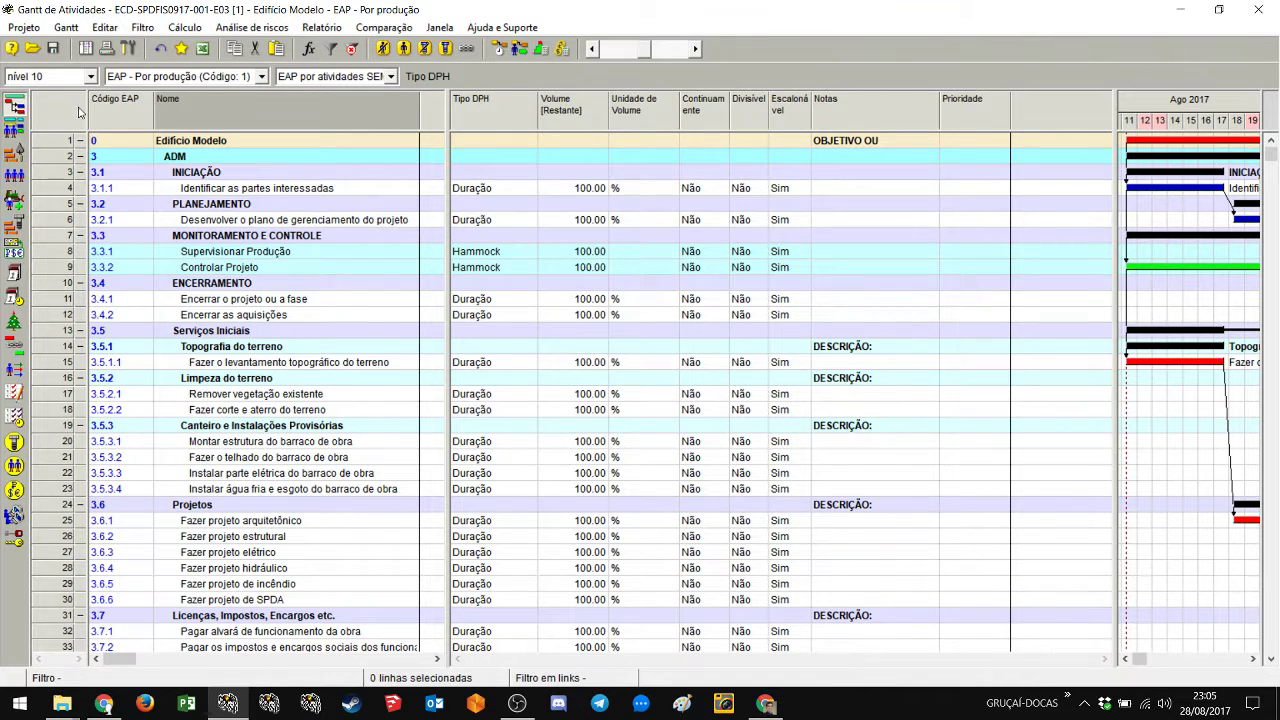
Step: Check the primary display options of the Gantt diagram and close them
click(66, 27)
click(98, 66)
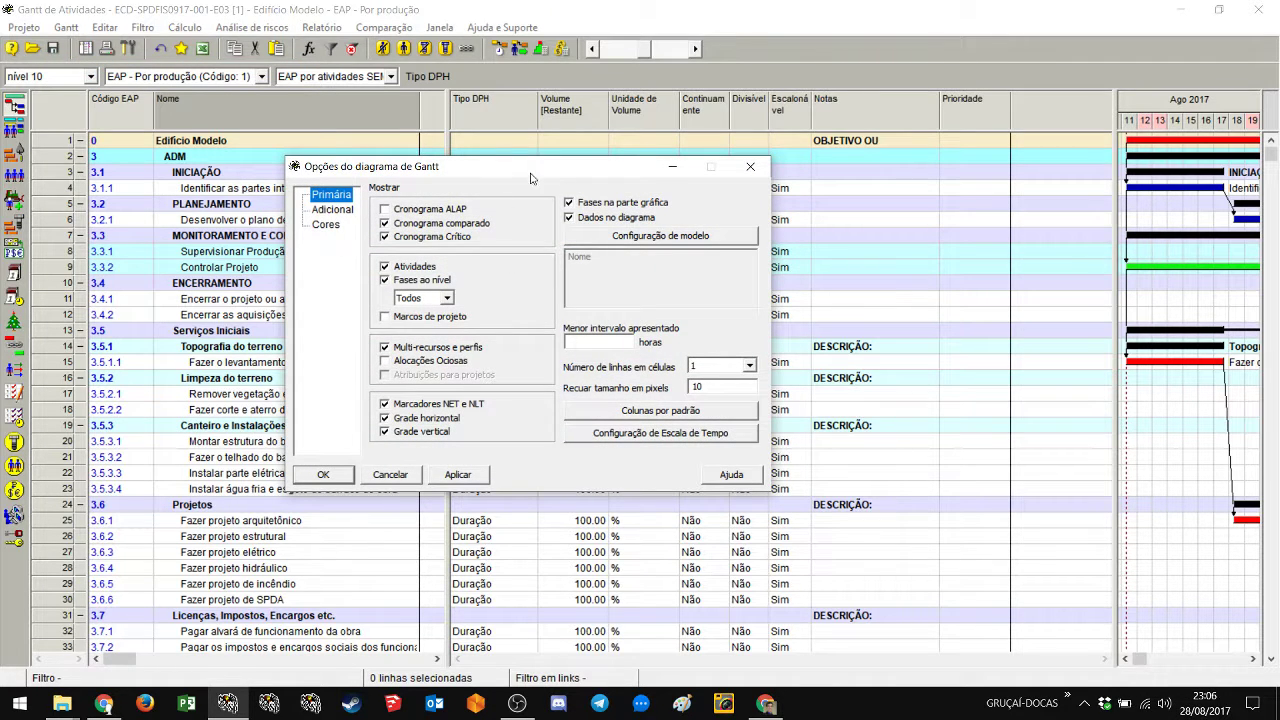
click(750, 166)
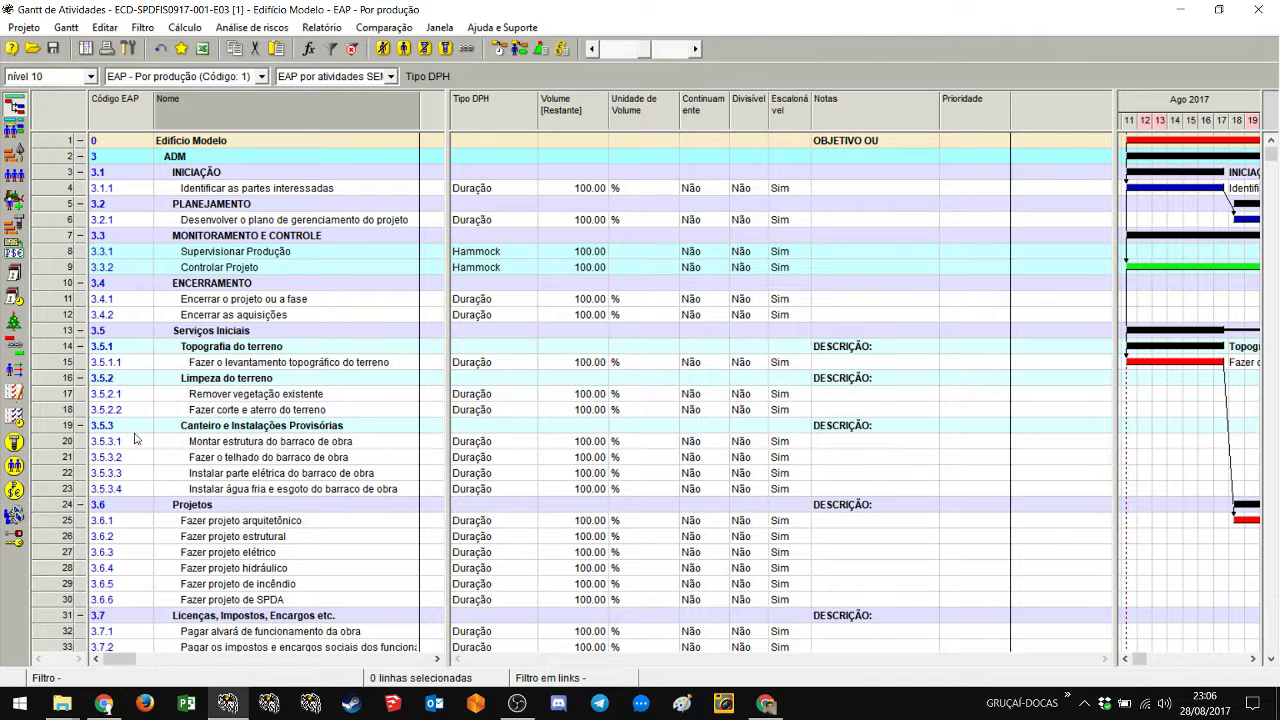
Step: Check the notes of the activity Remover vegetação existente and close its properties
double_click(57, 396)
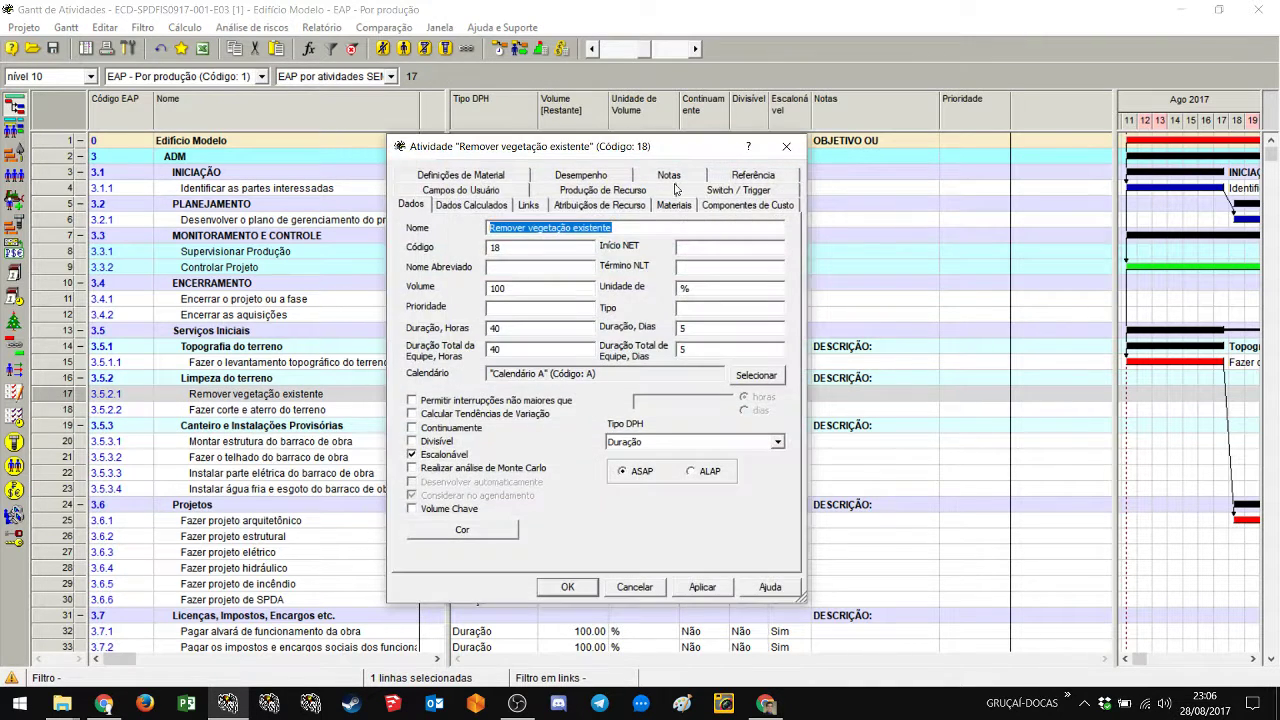
click(684, 174)
click(468, 277)
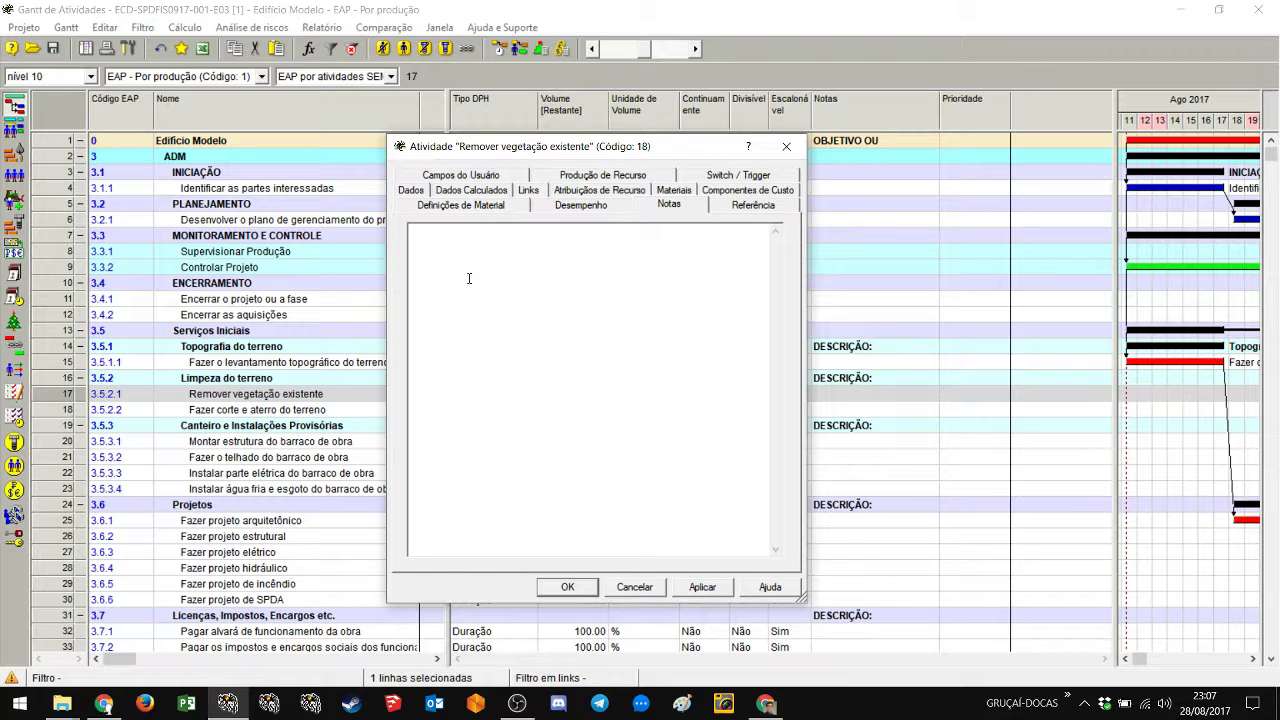
click(469, 278)
click(795, 146)
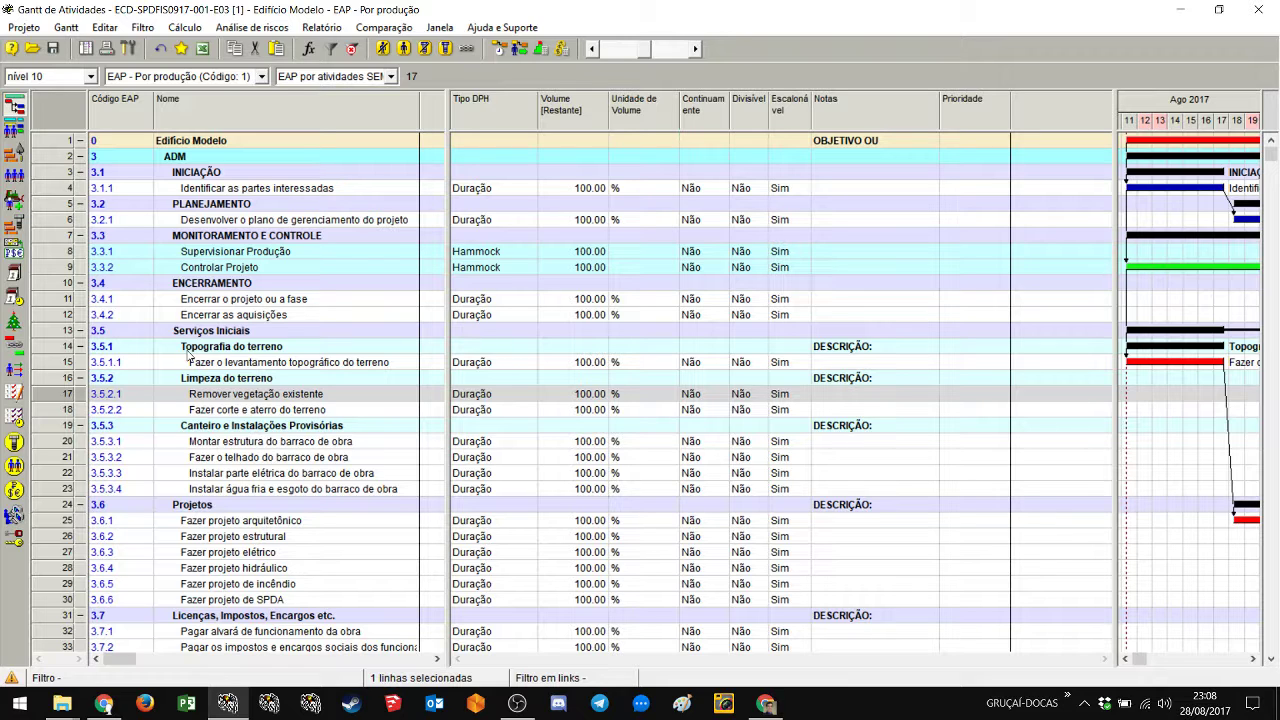
Step: Review the ADM activities and the PRODUÇÃO activities from Fundação da torre through the apartments to Térreo
click(80, 157)
click(81, 157)
click(200, 190)
click(218, 219)
click(216, 266)
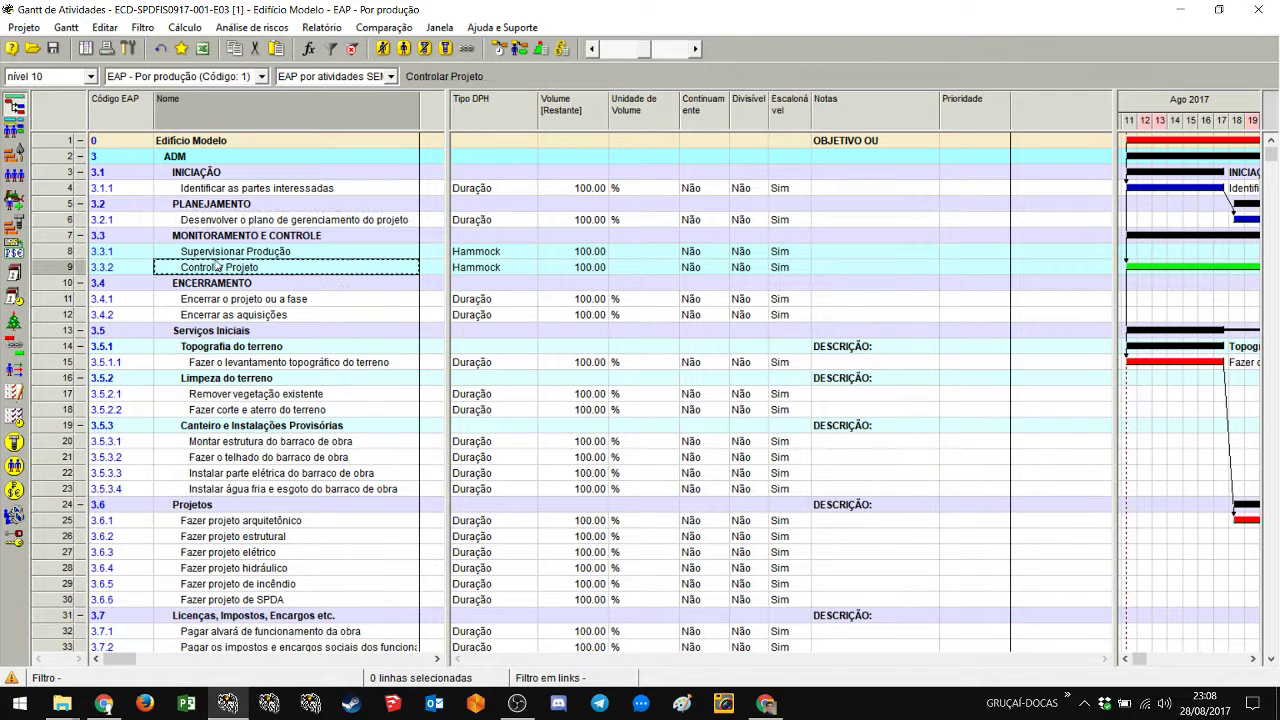
click(220, 299)
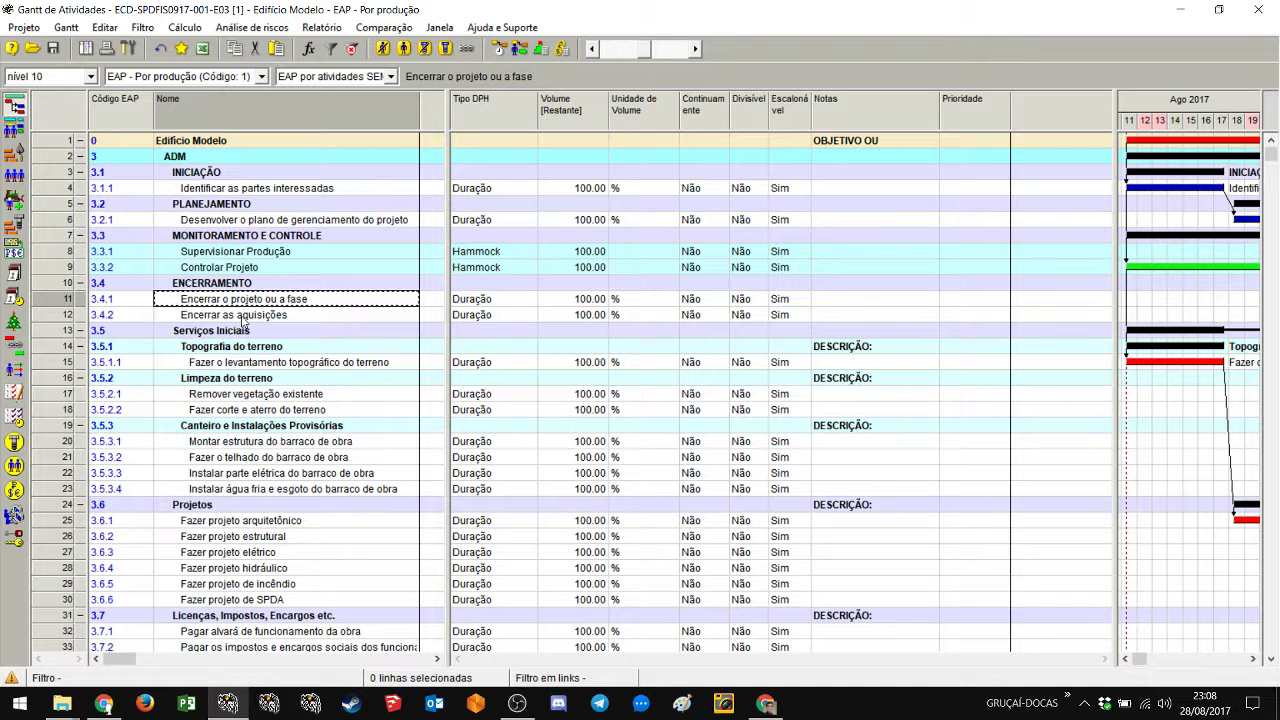
scroll(293, 389, down, 4)
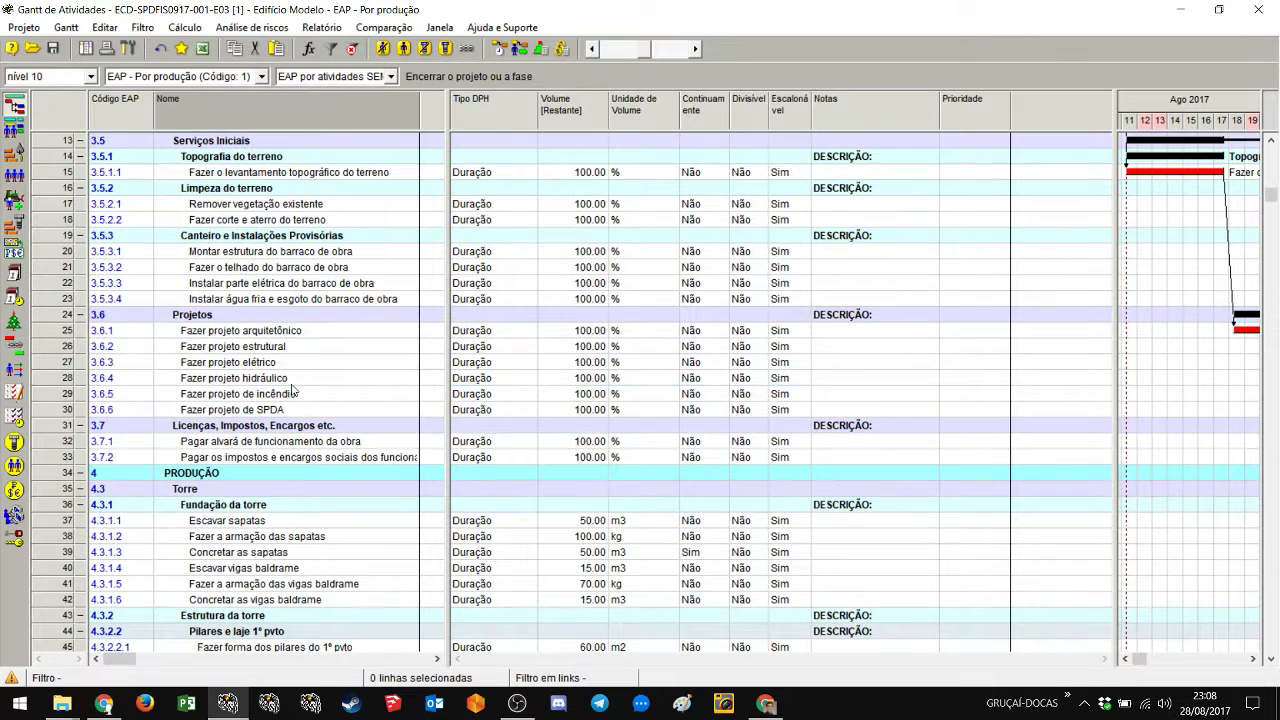
click(262, 378)
scroll(270, 400, down, 5)
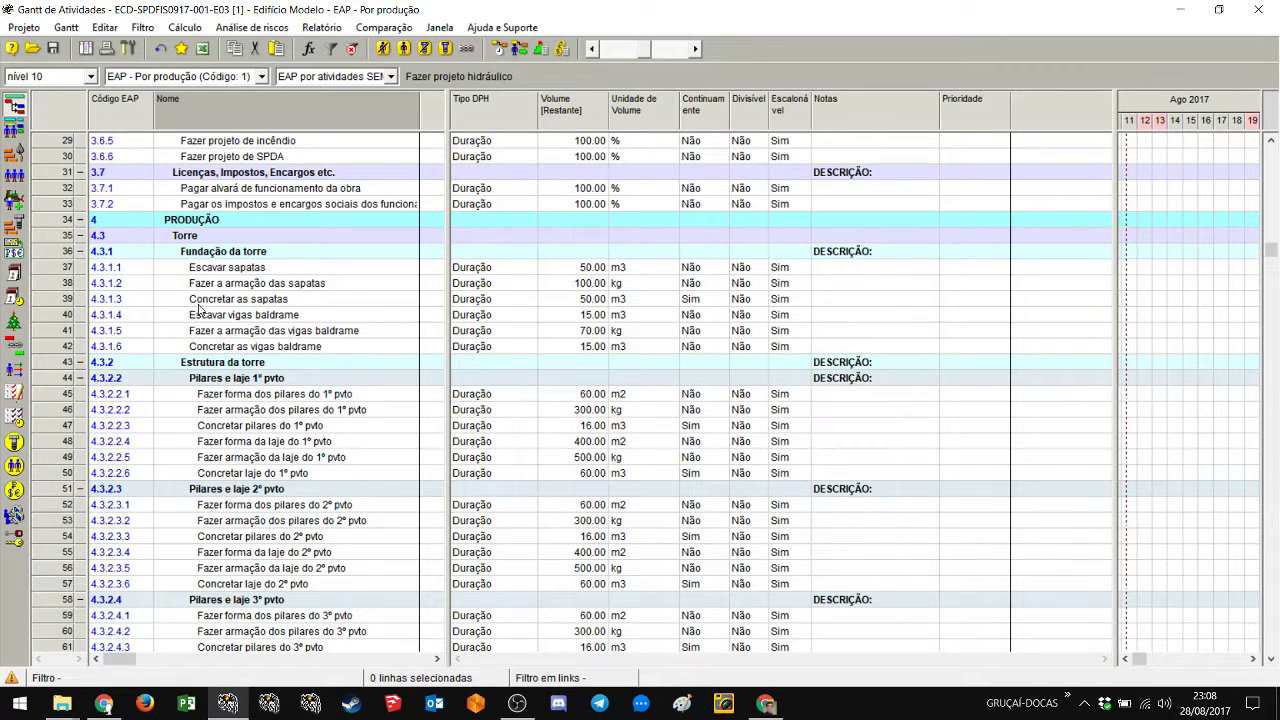
scroll(265, 433, down, 20)
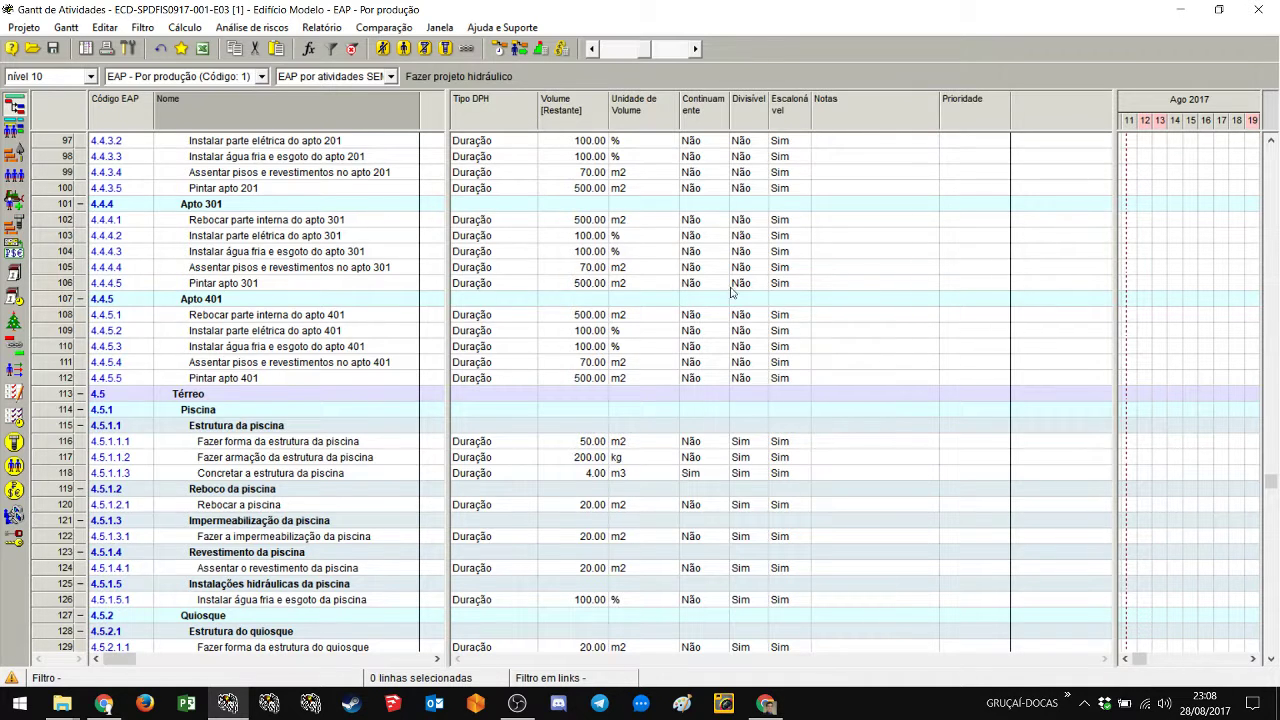
Step: Read the description and acceptance criteria in the notes of Elevação da alvenaria do apto 201 and close the activity
scroll(733, 292, up, 12)
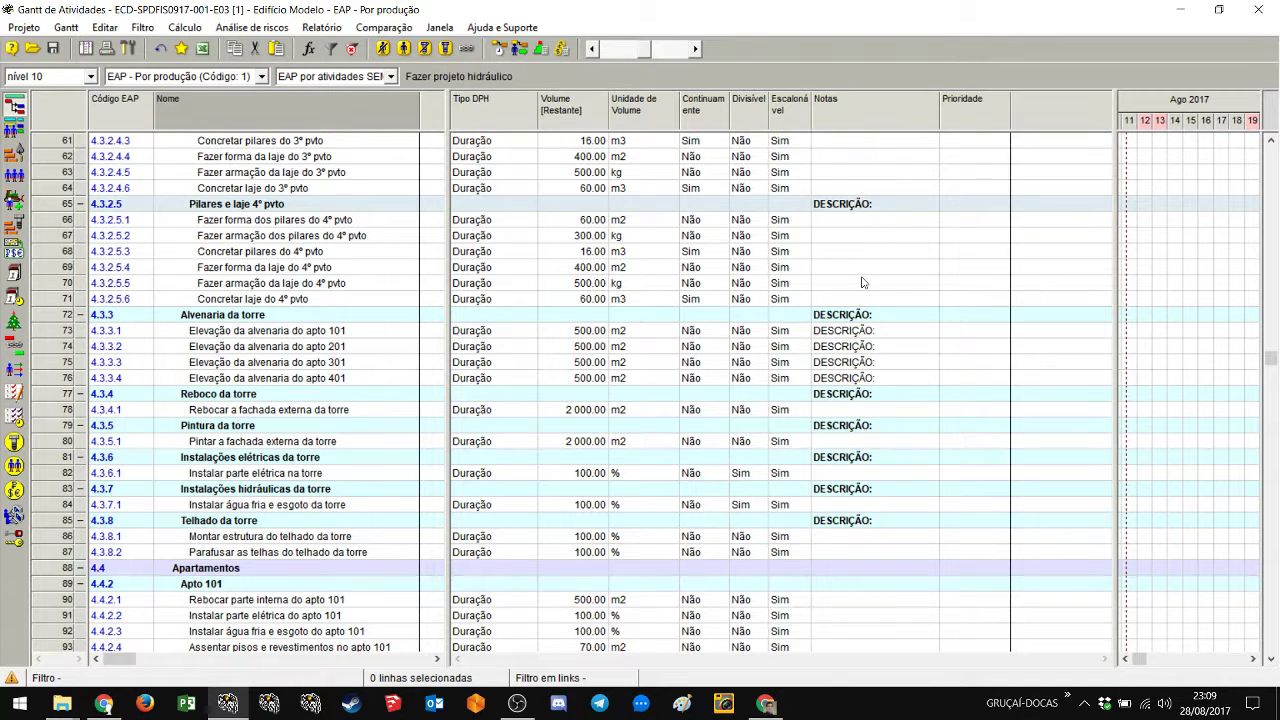
mouse_move(866, 376)
click(53, 350)
double_click(53, 350)
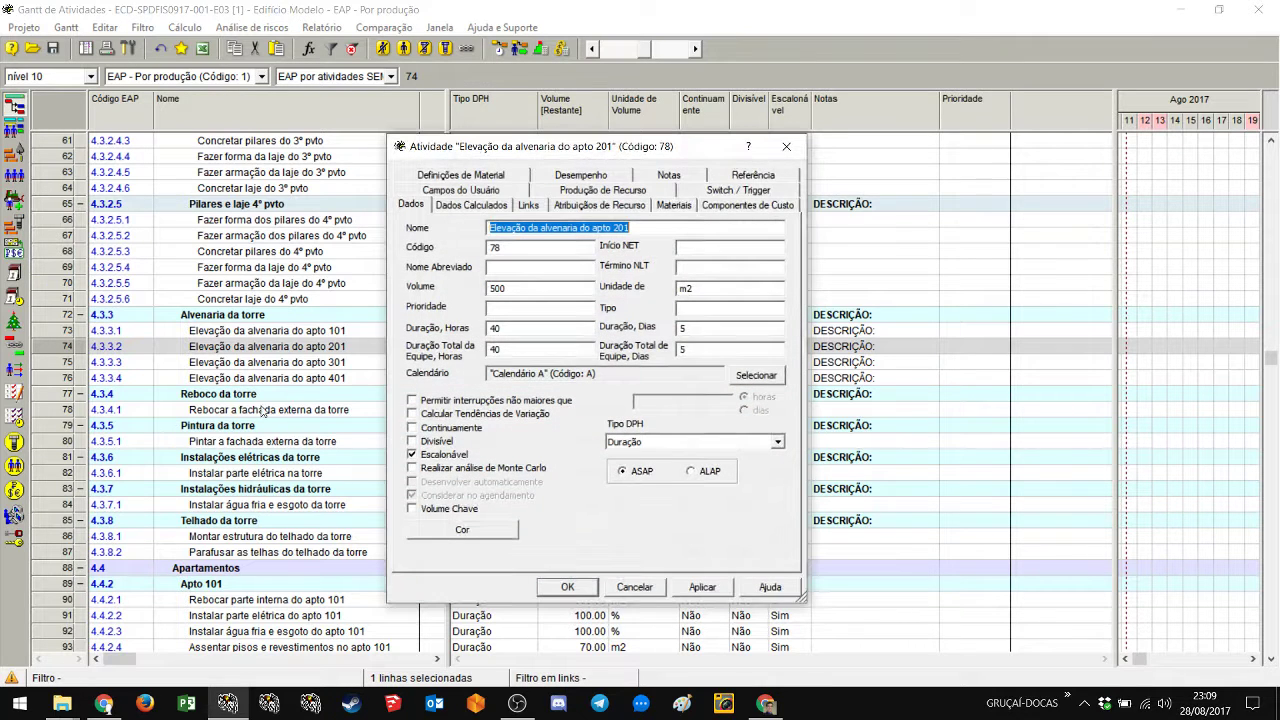
click(668, 176)
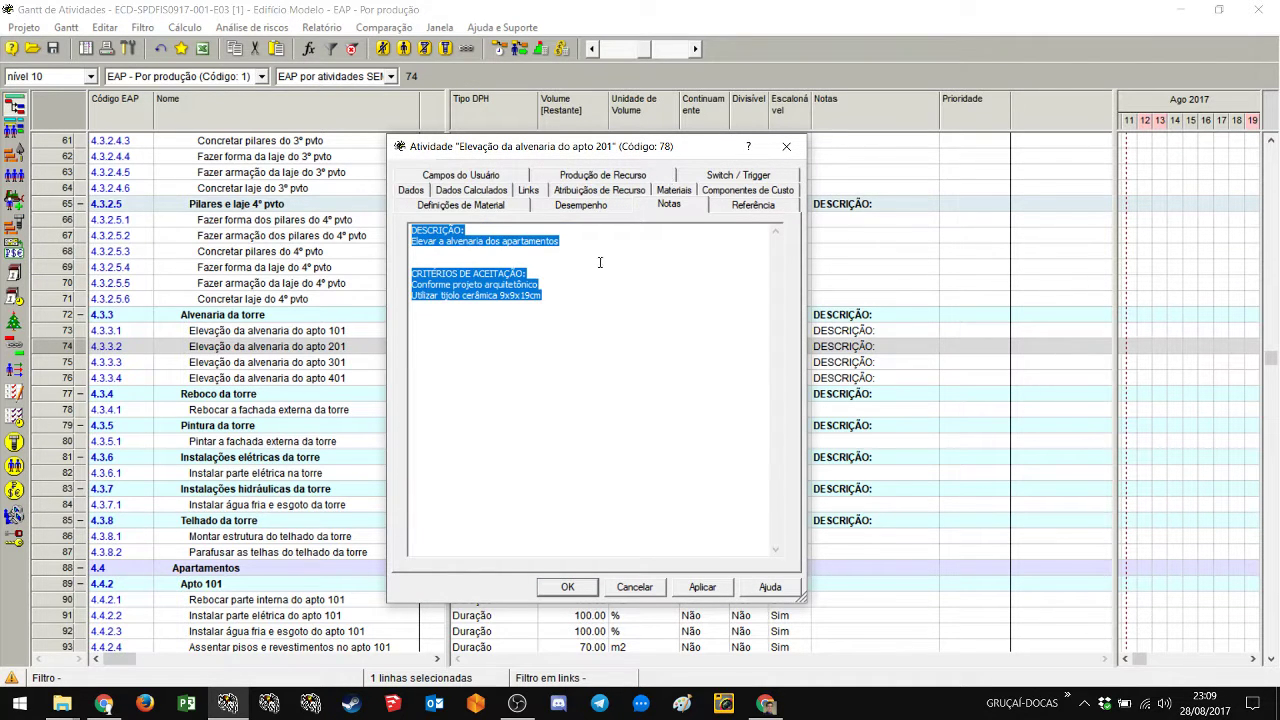
drag(606, 306, 474, 267)
click(786, 146)
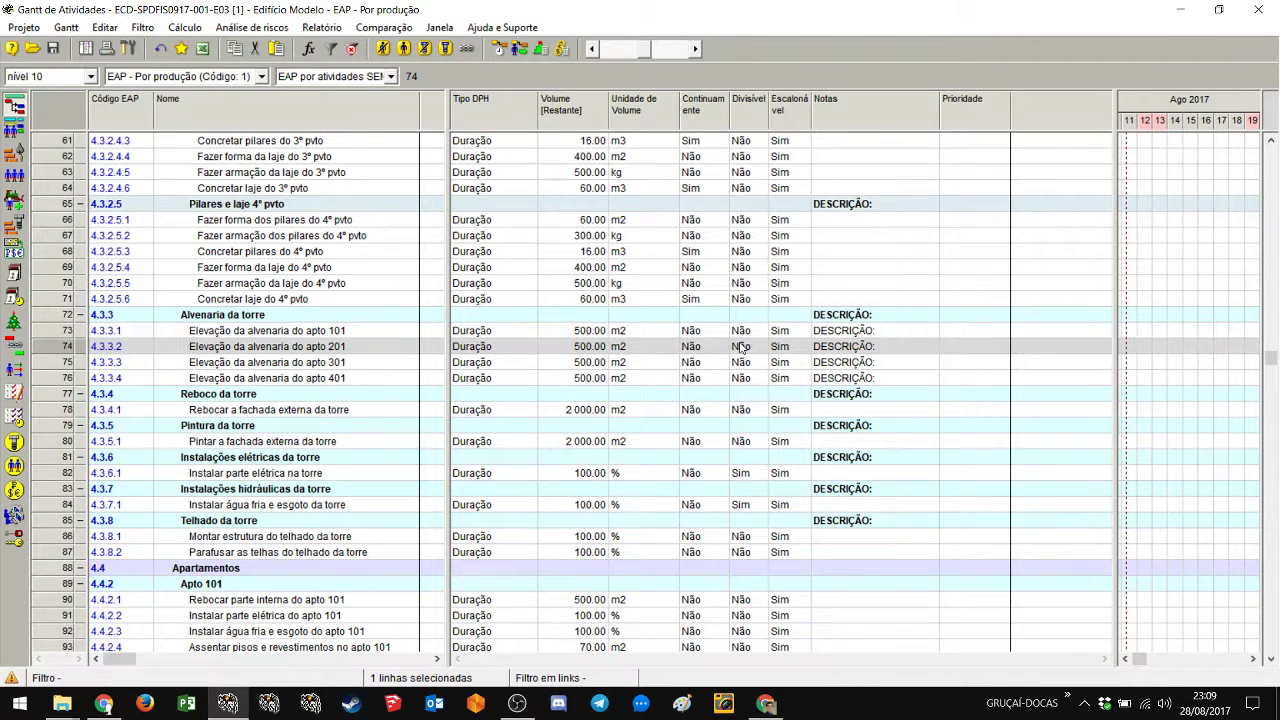
Step: Examine the dates, durations, volumes and slack of all activities in the Atividades table and return to the activity Gantt
scroll(990, 306, up, 20)
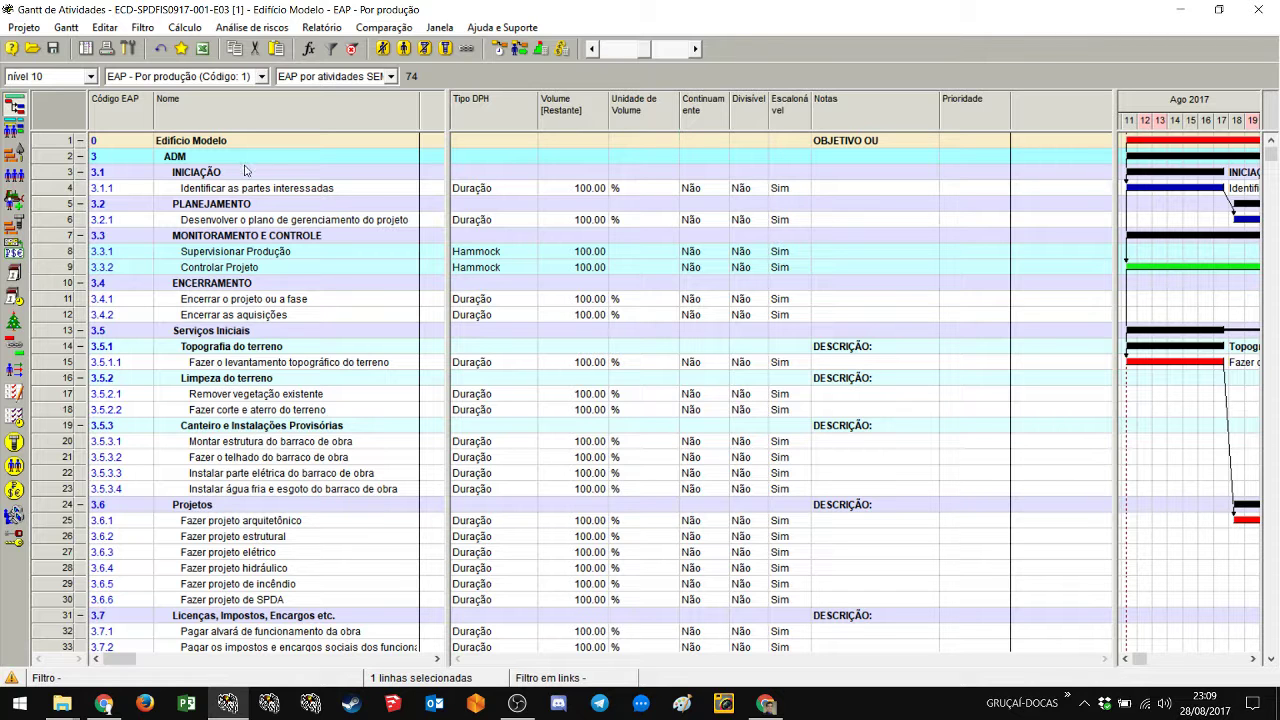
click(16, 155)
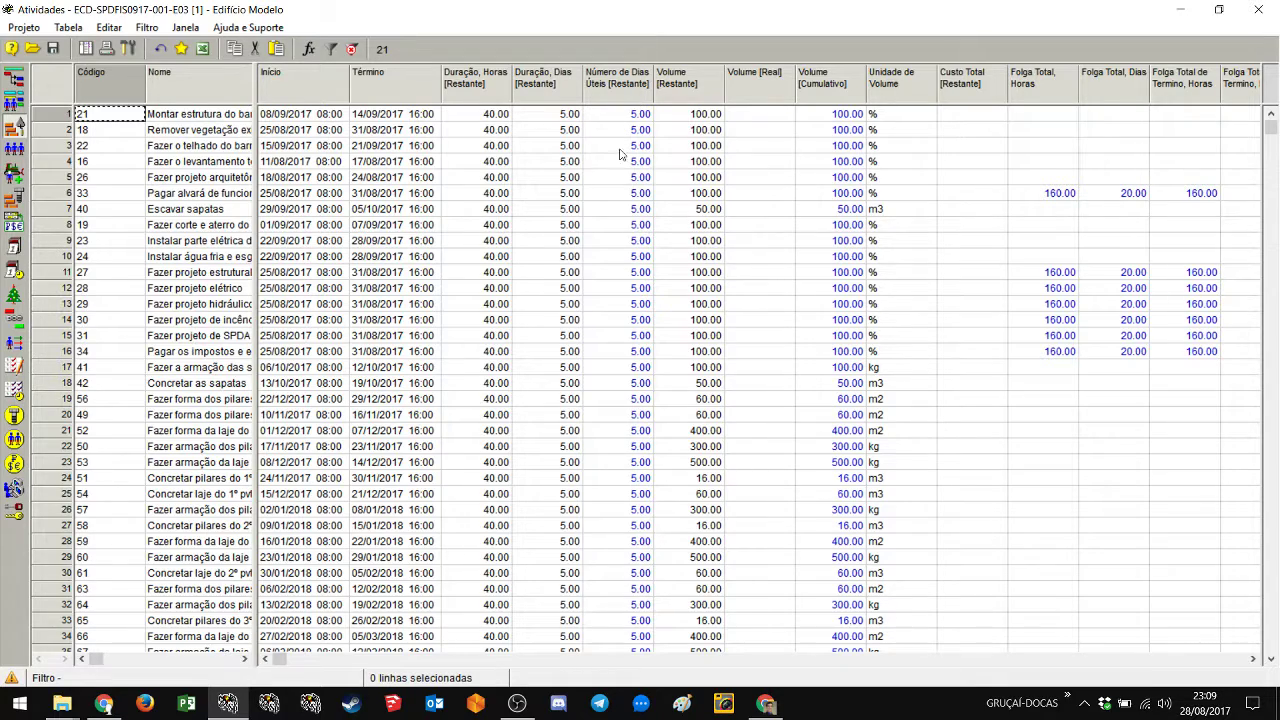
scroll(620, 155, down, 20)
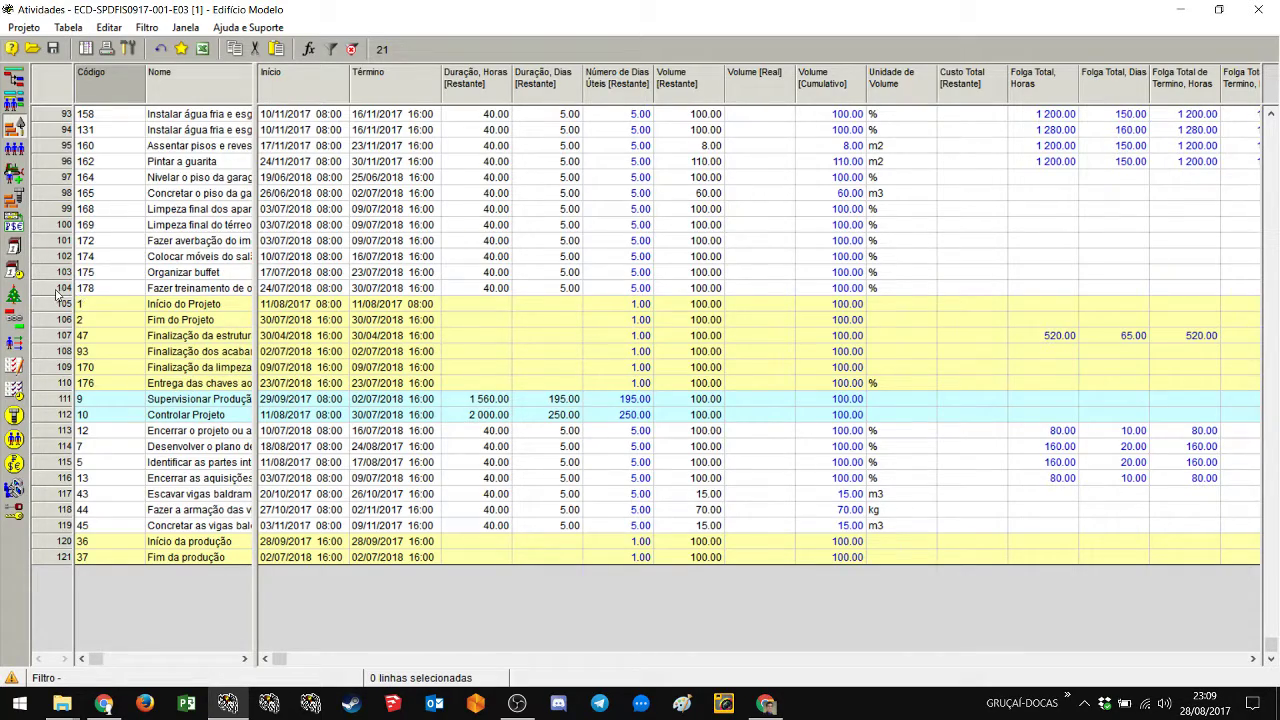
scroll(637, 230, up, 20)
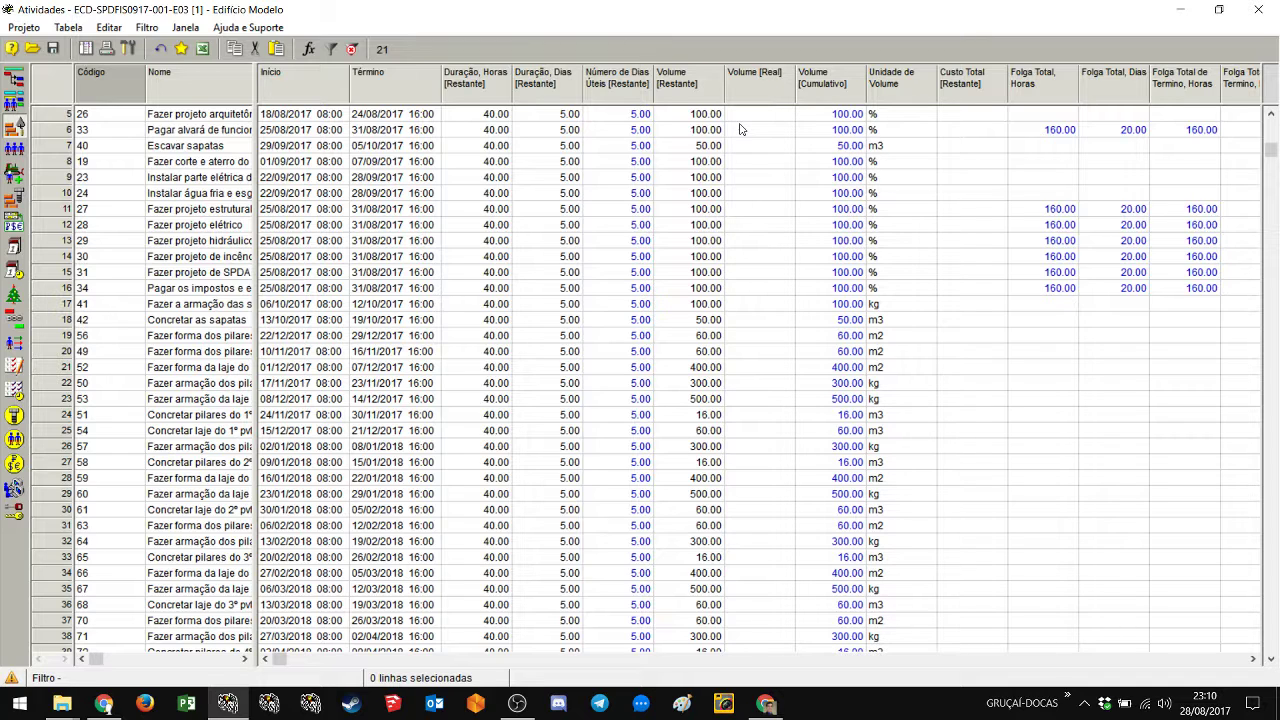
scroll(702, 205, down, 20)
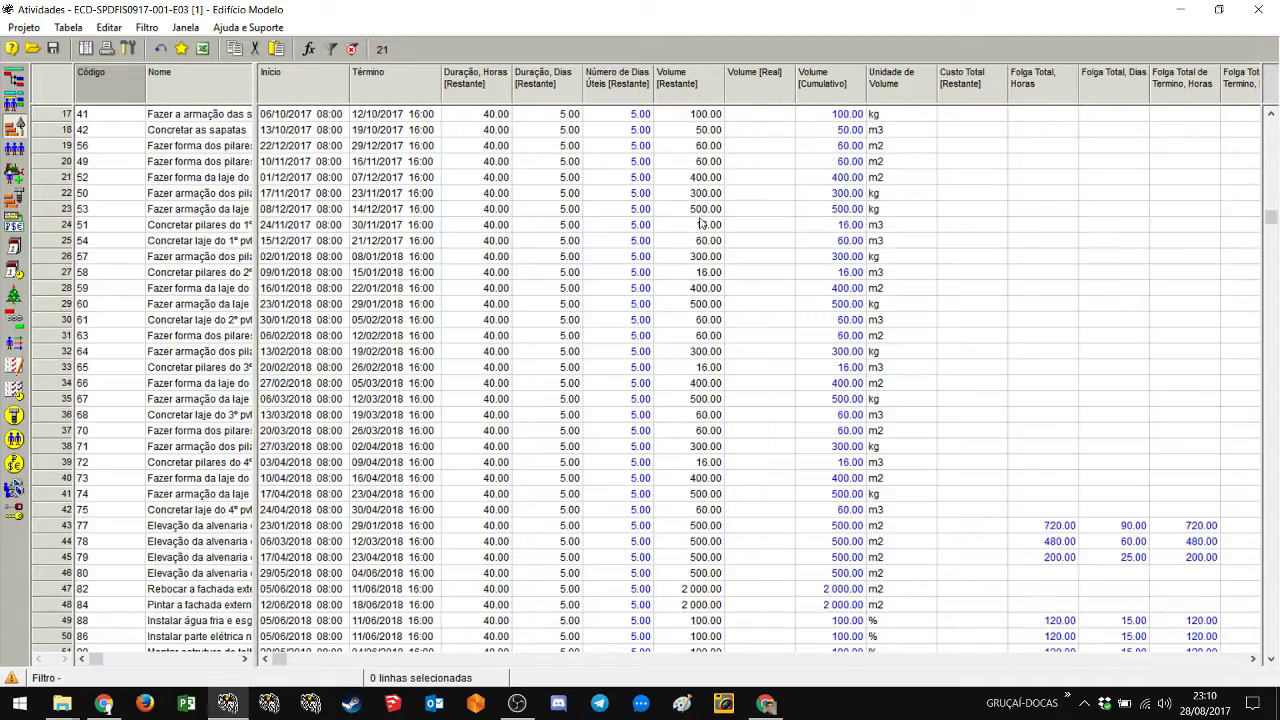
scroll(681, 285, down, 10)
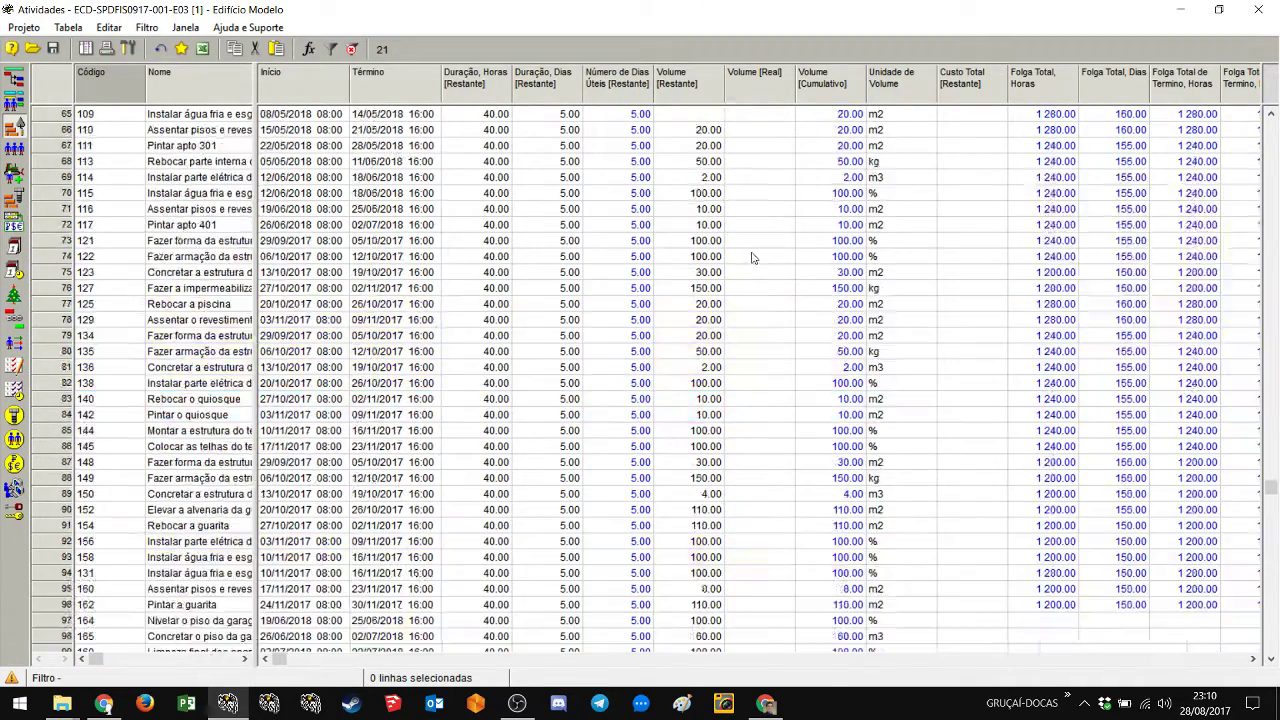
scroll(745, 268, up, 20)
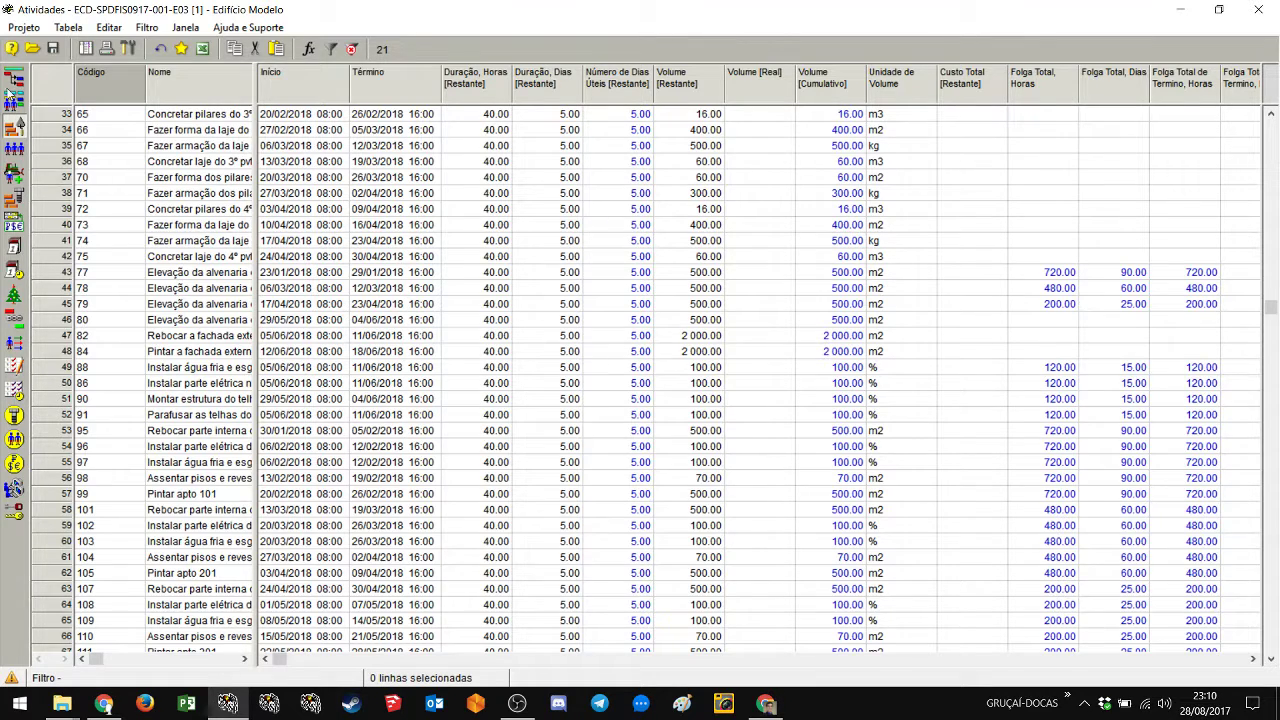
click(13, 78)
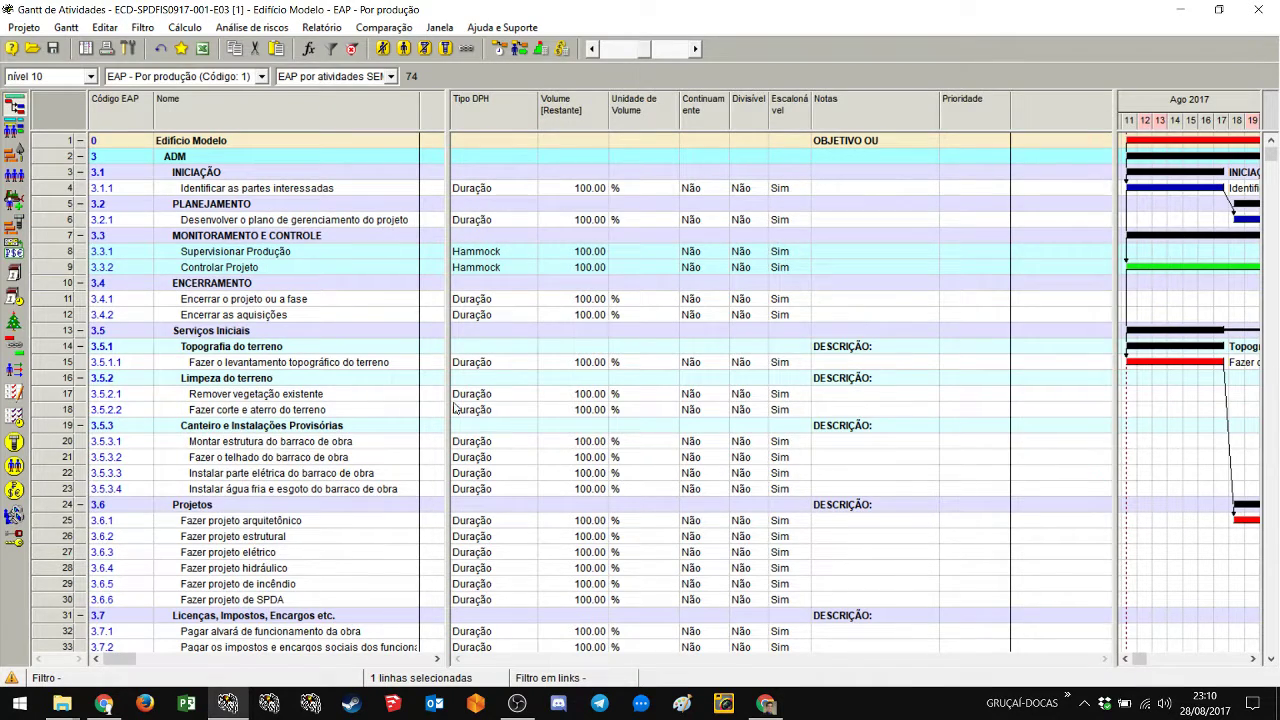
Step: Set the priority of the 3.6 Projetos phase to 500 and copy it to all of the phase's activities
scroll(250, 335, down, 4)
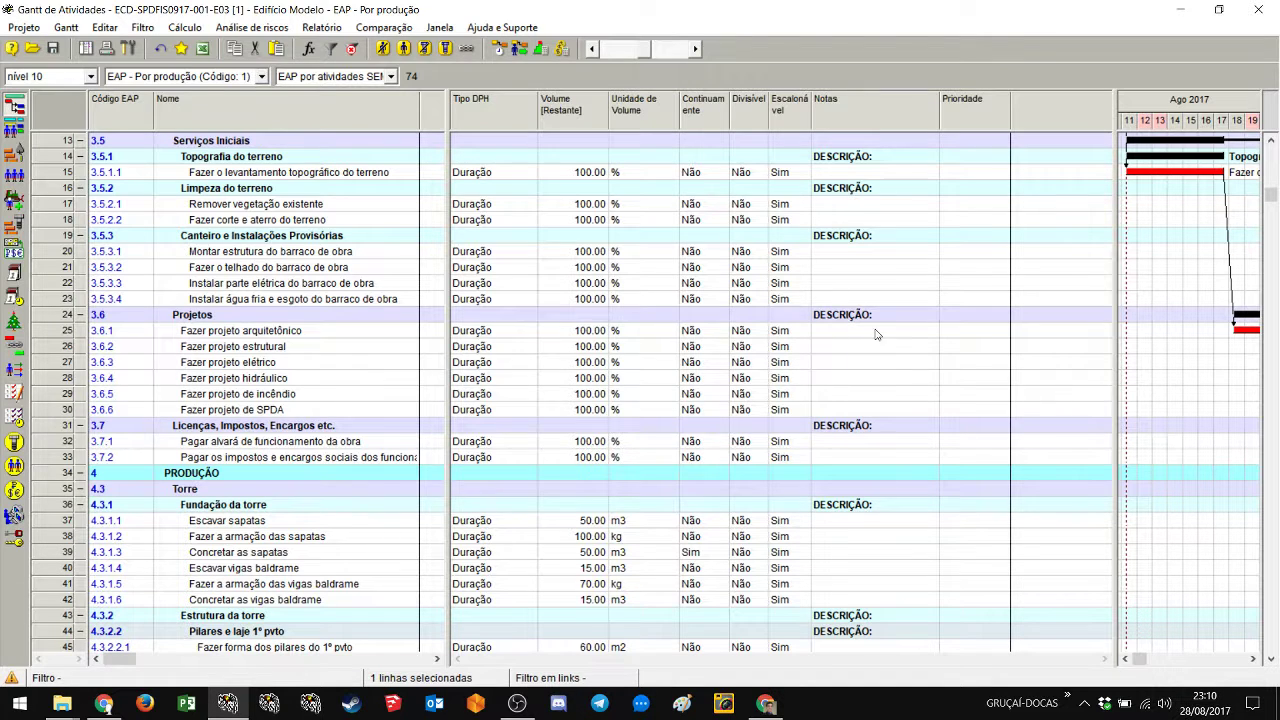
click(962, 318)
text(500)
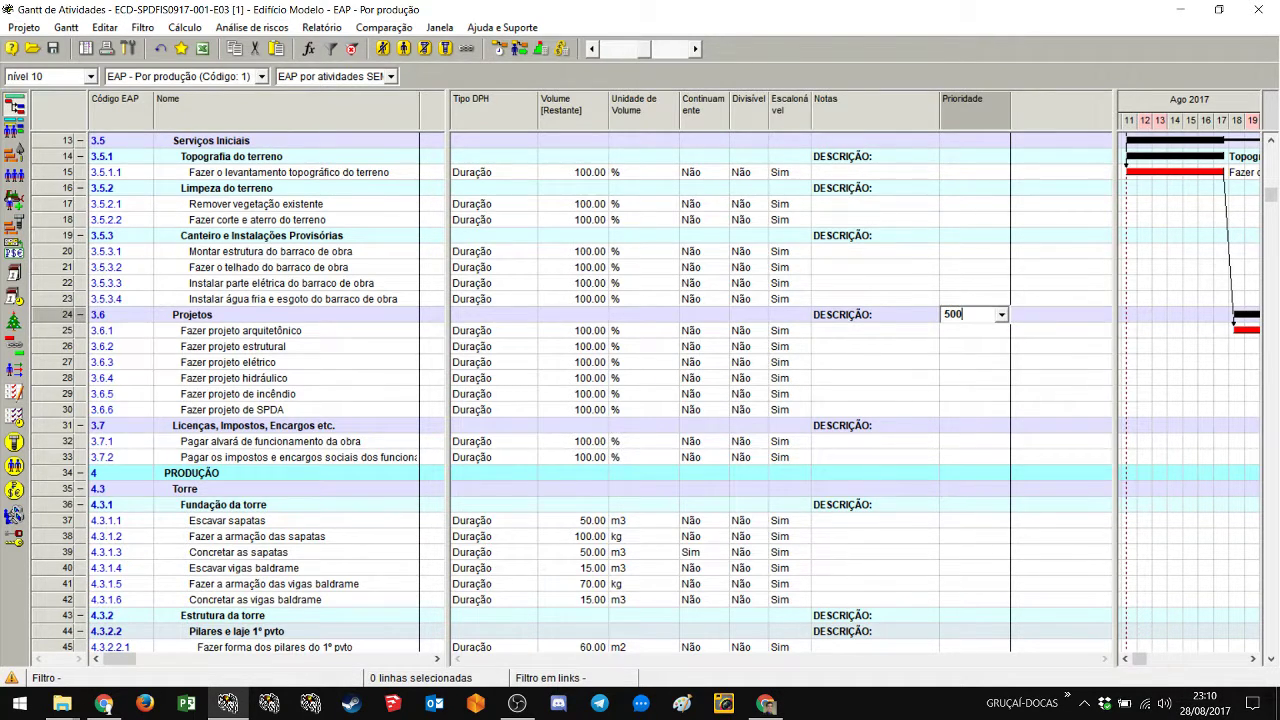
key(Return)
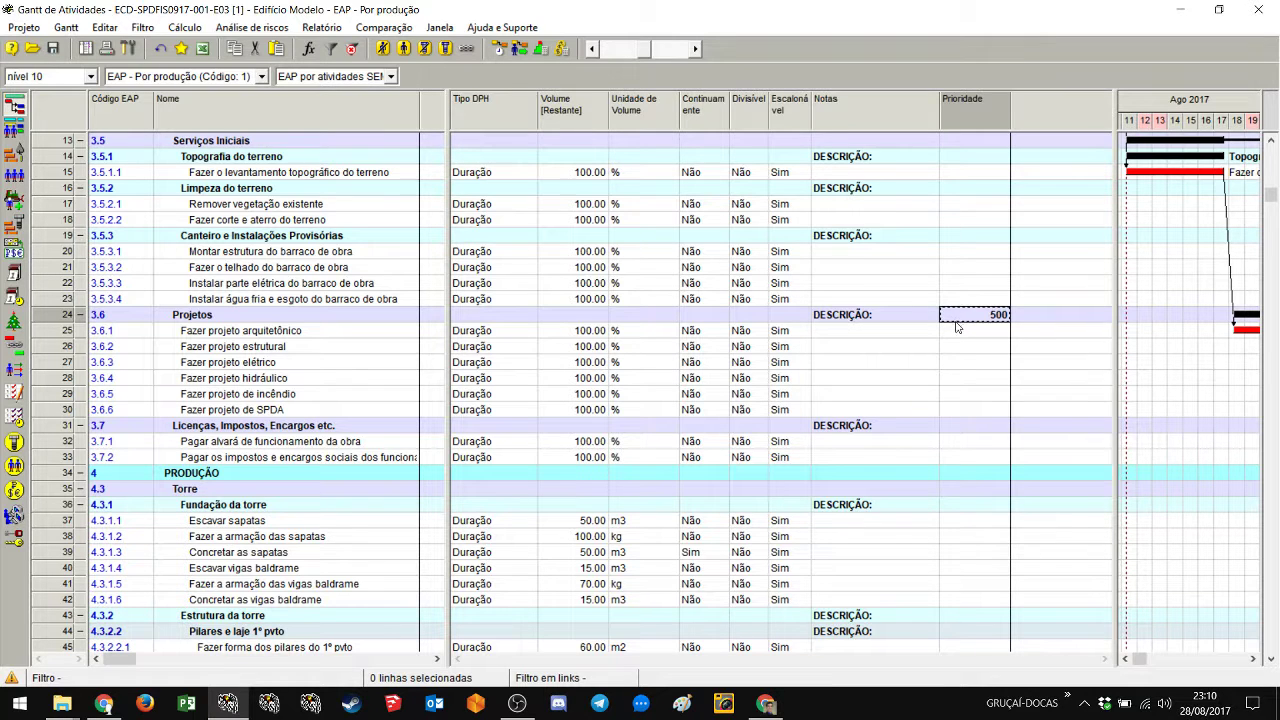
right_click(958, 320)
click(1028, 346)
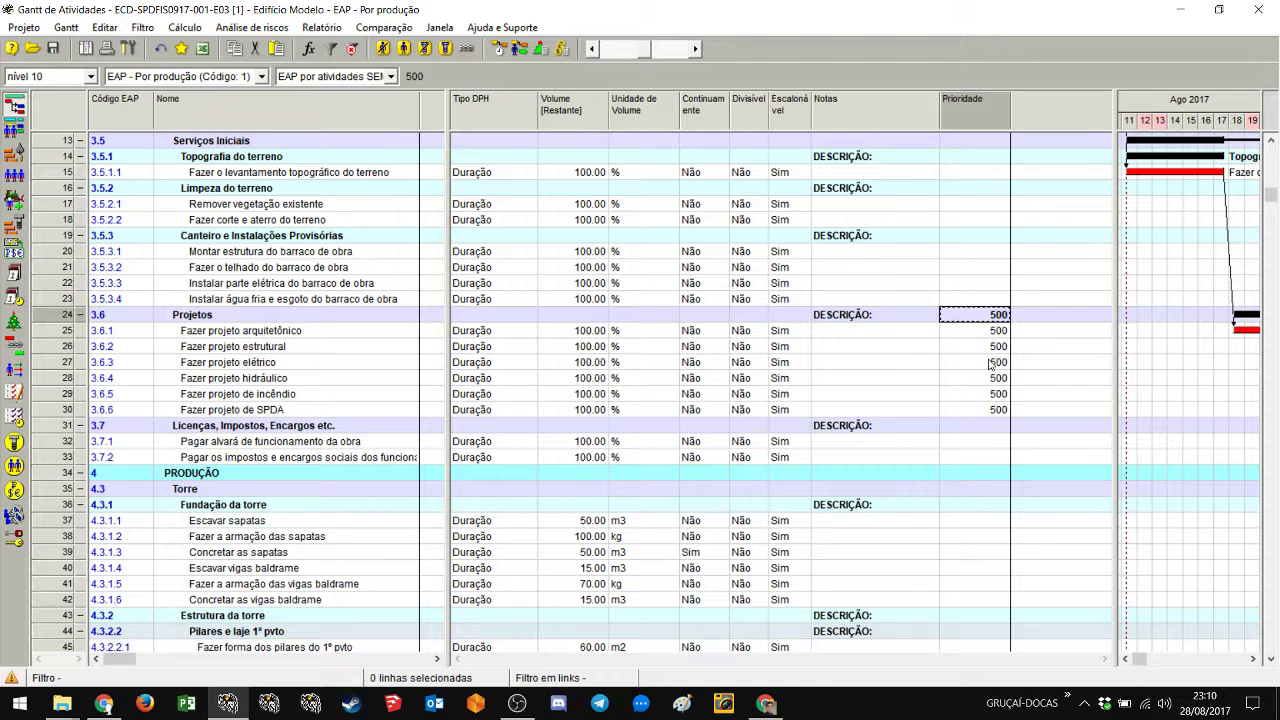
Step: Clear the priority values of the Projetos phase and its activities
shift+click(1003, 413)
key(Delete)
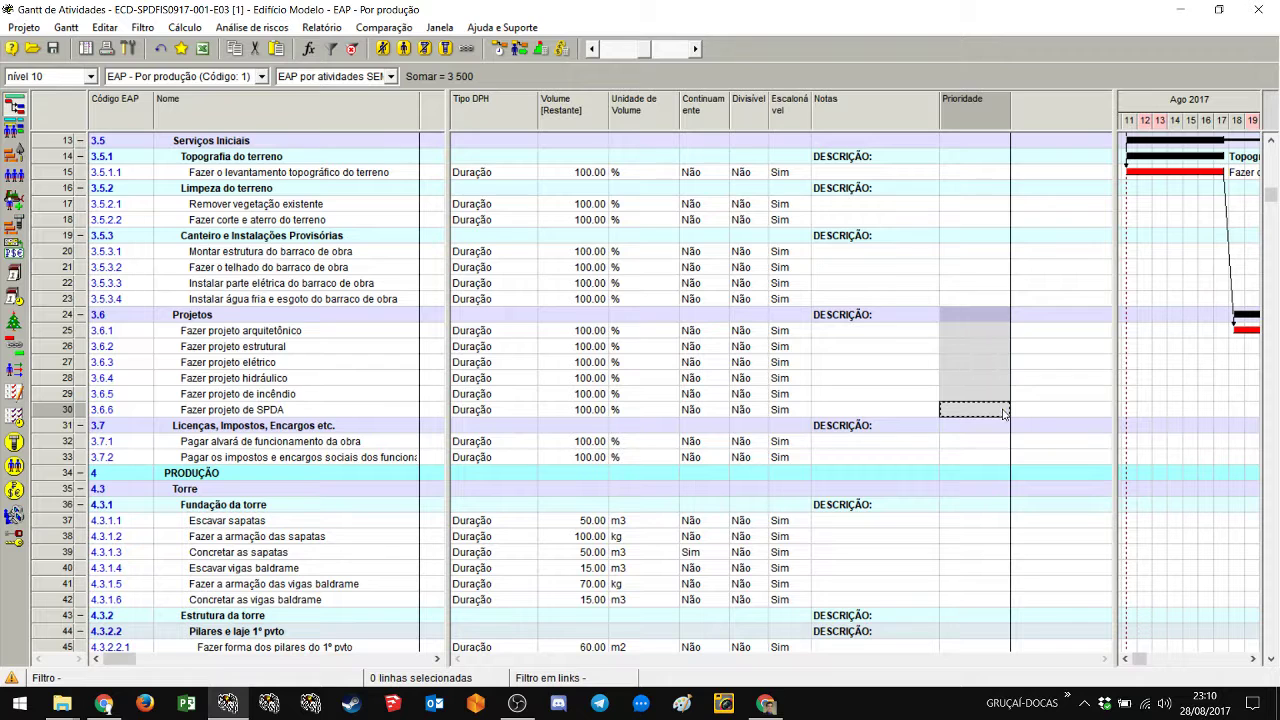
click(985, 347)
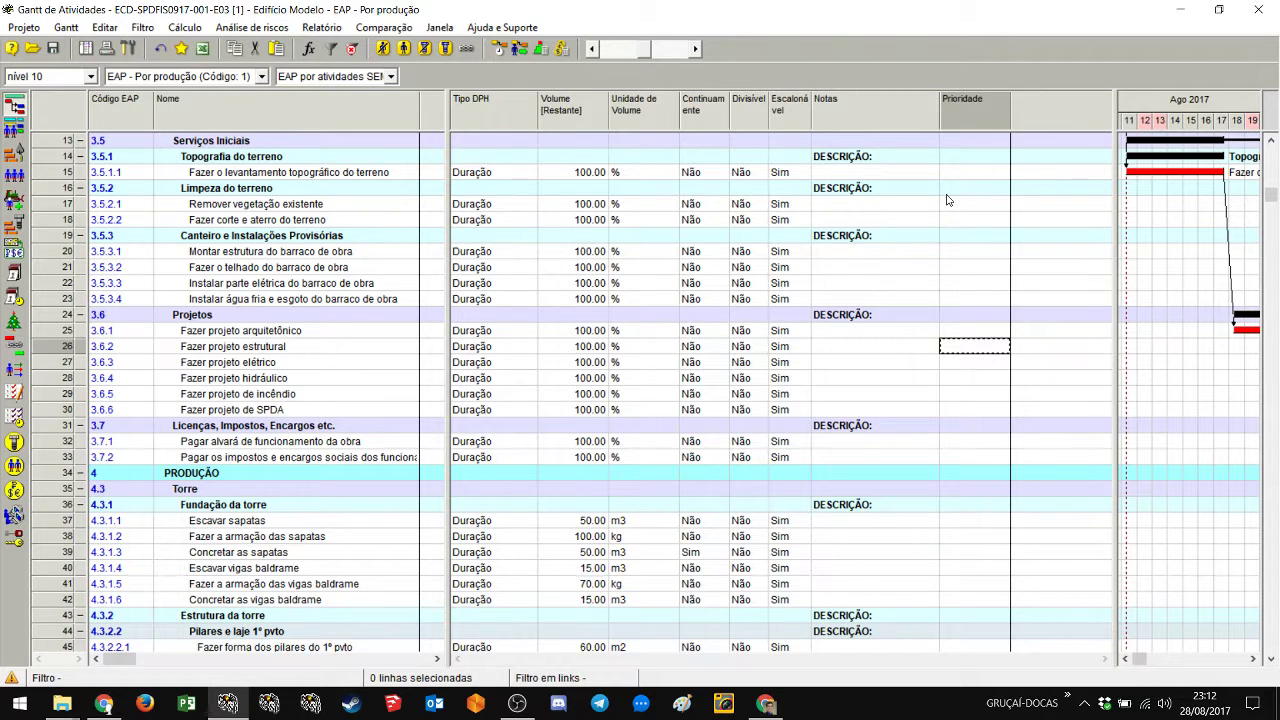
Step: Widen the Gantt chart area and switch the saved view to EAP - Predecessoras e Sucessoras
click(228, 80)
click(167, 95)
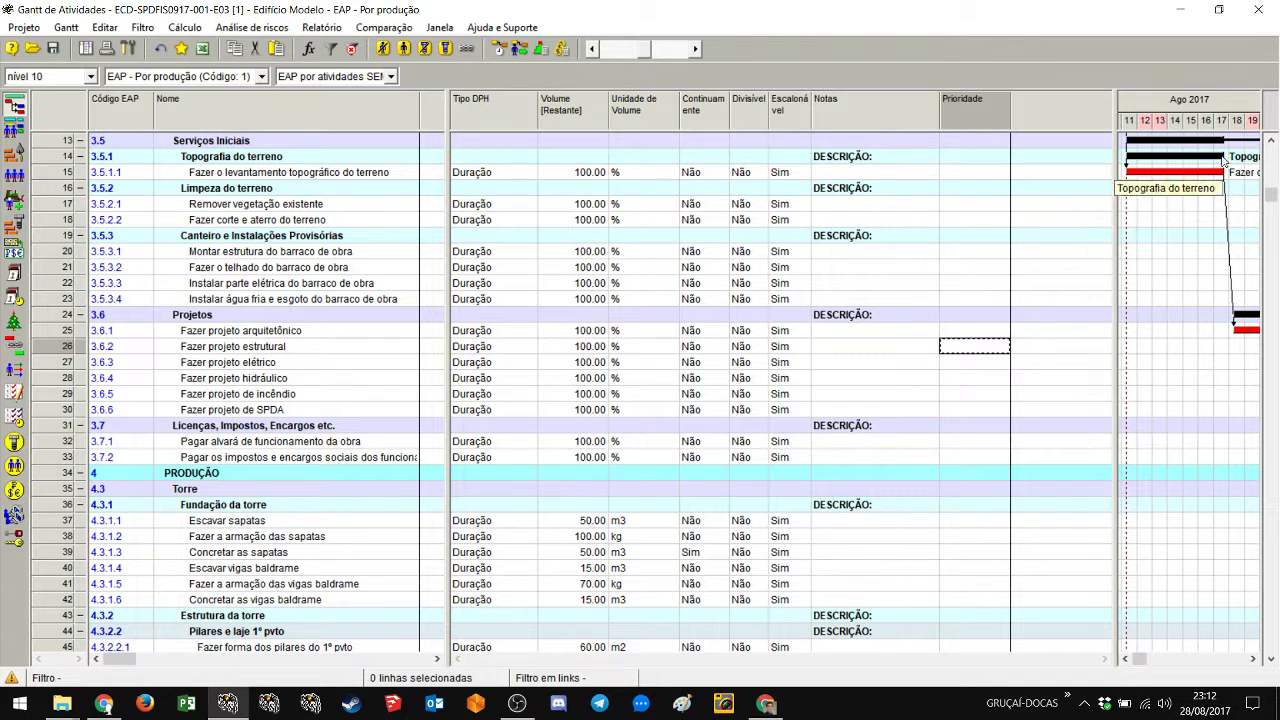
drag(1114, 149, 750, 216)
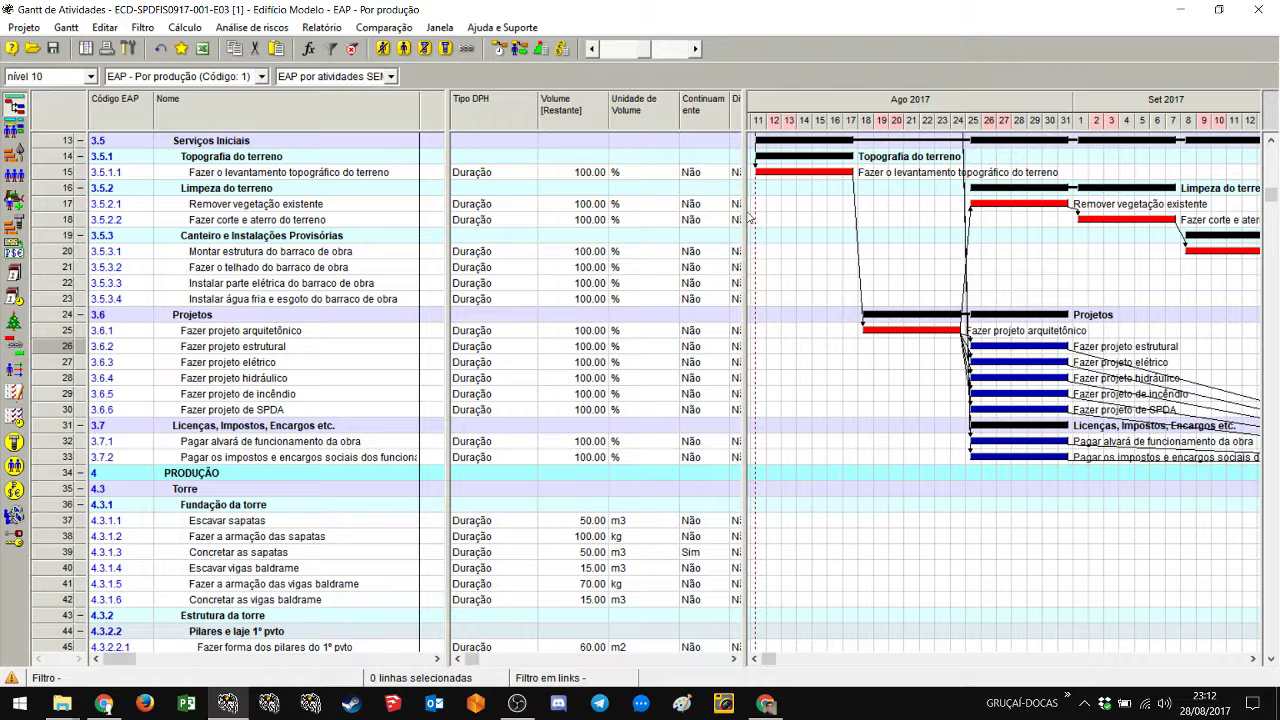
click(310, 75)
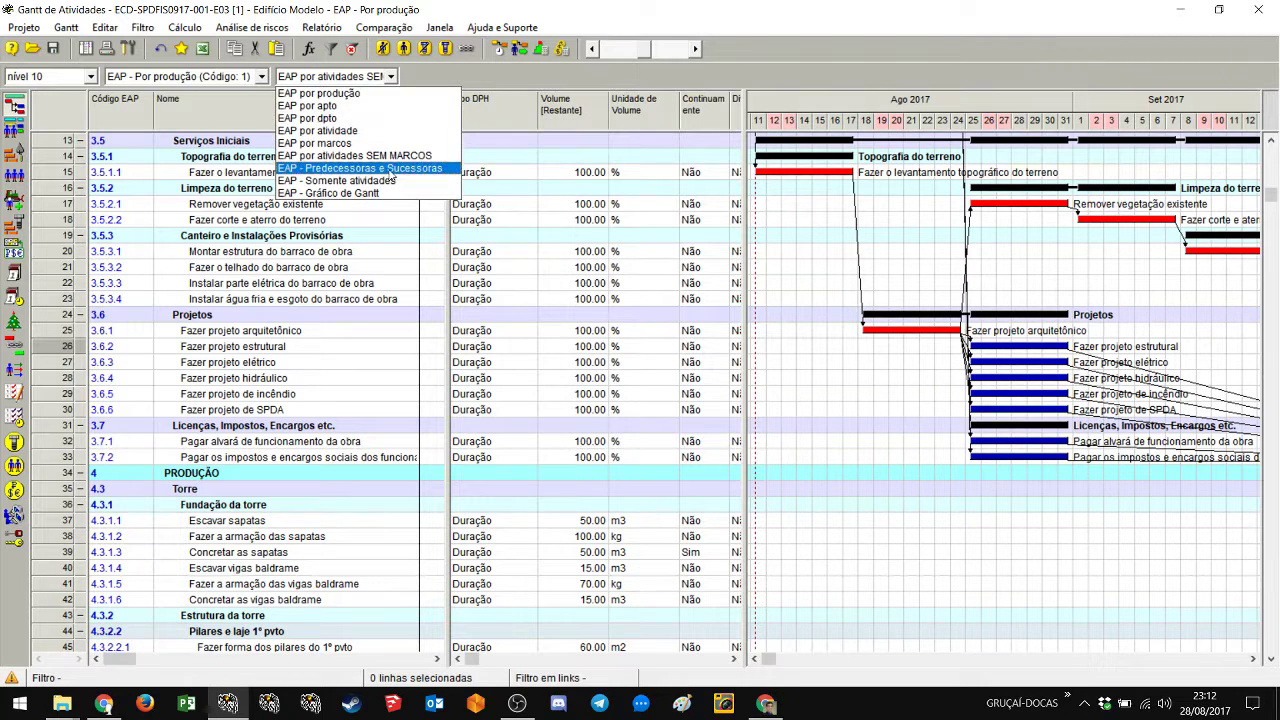
click(392, 168)
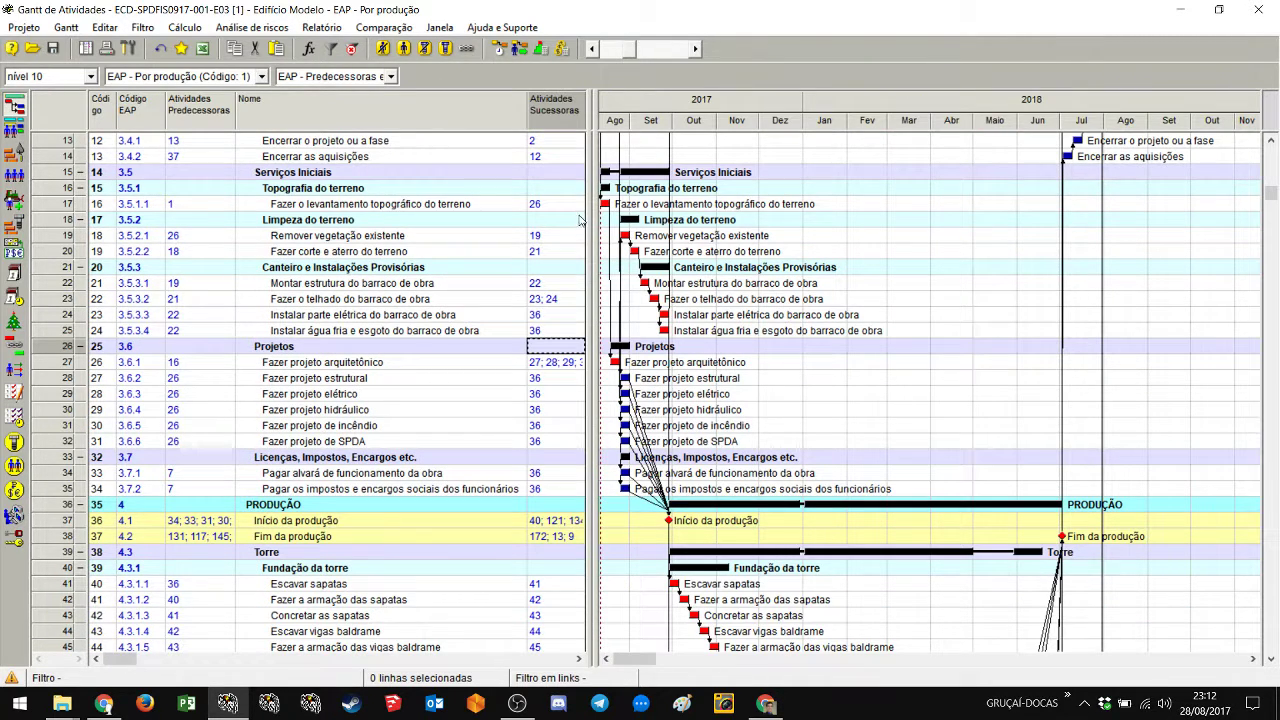
Step: Filter the schedule by value to show only activities whose Atividades Predecessoras field is blank
right_click(205, 108)
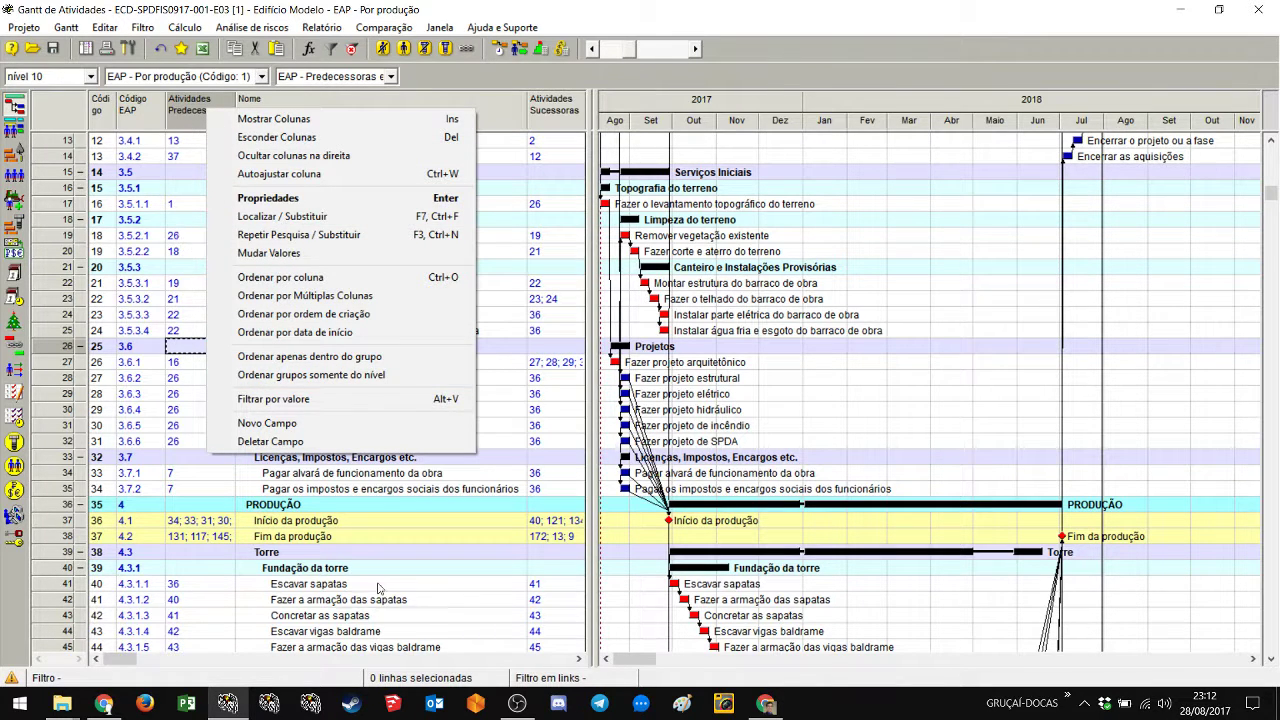
click(285, 399)
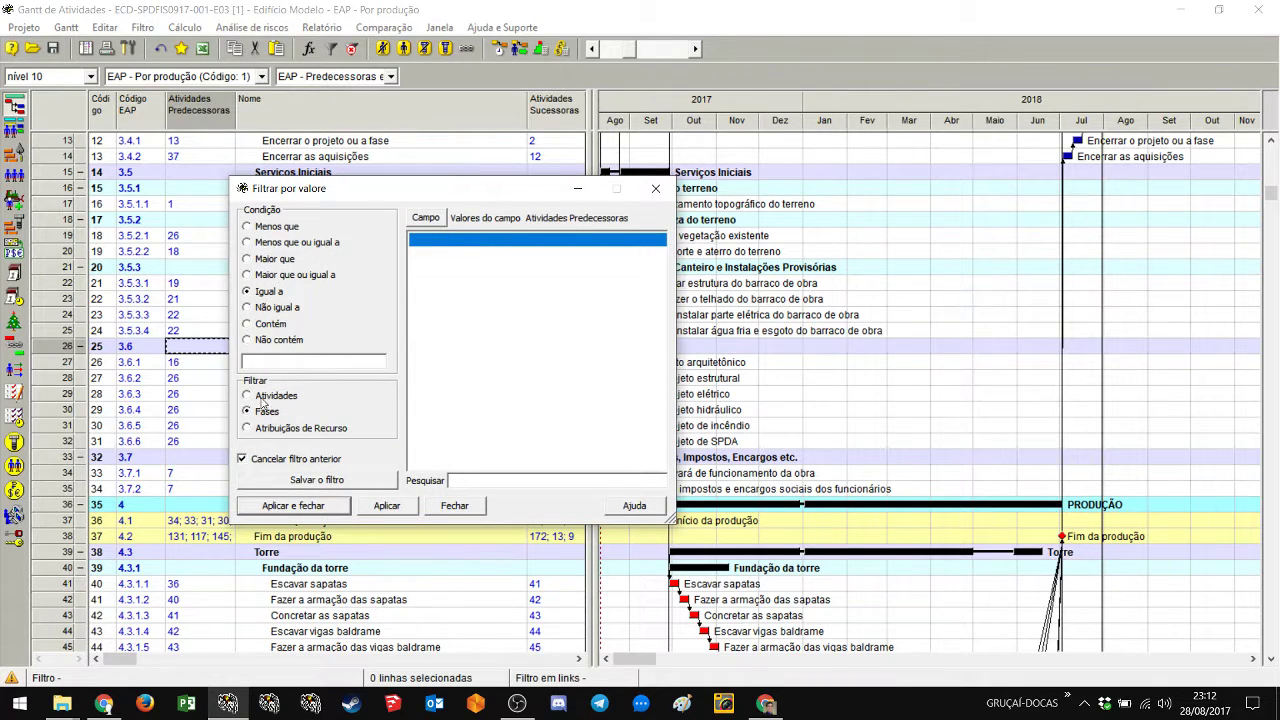
click(262, 396)
click(659, 347)
drag(659, 347, 659, 250)
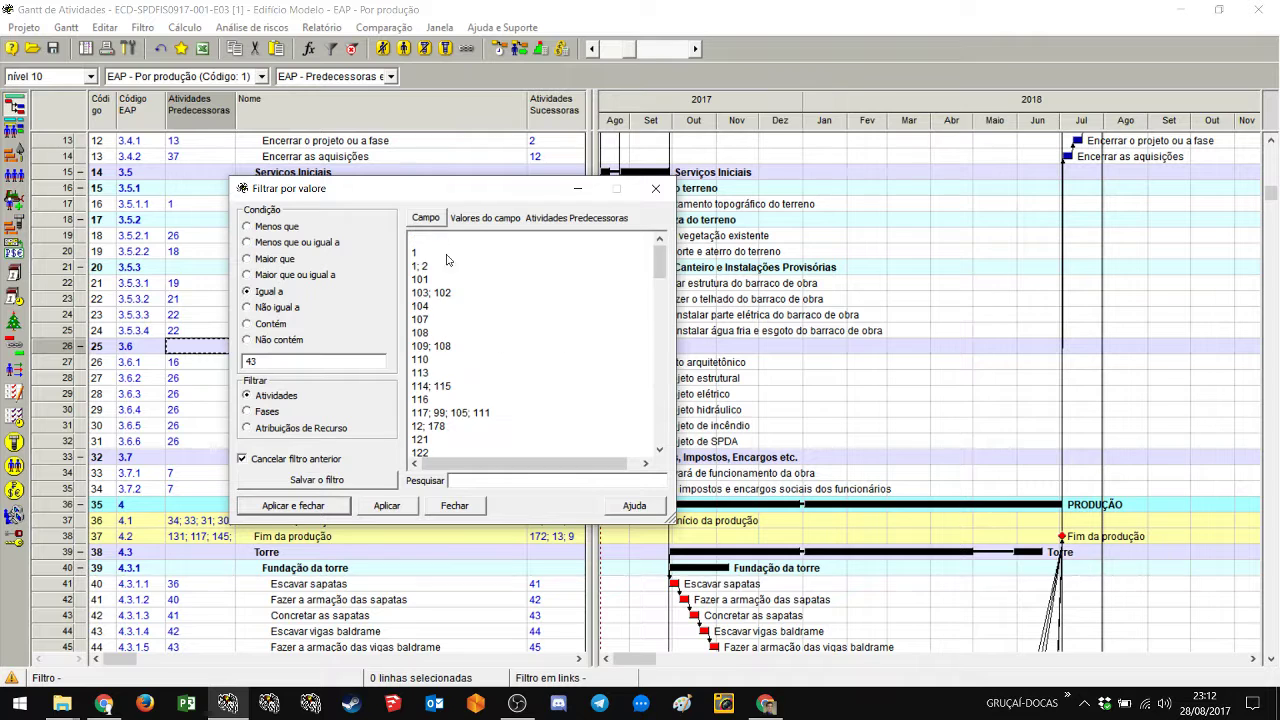
click(414, 242)
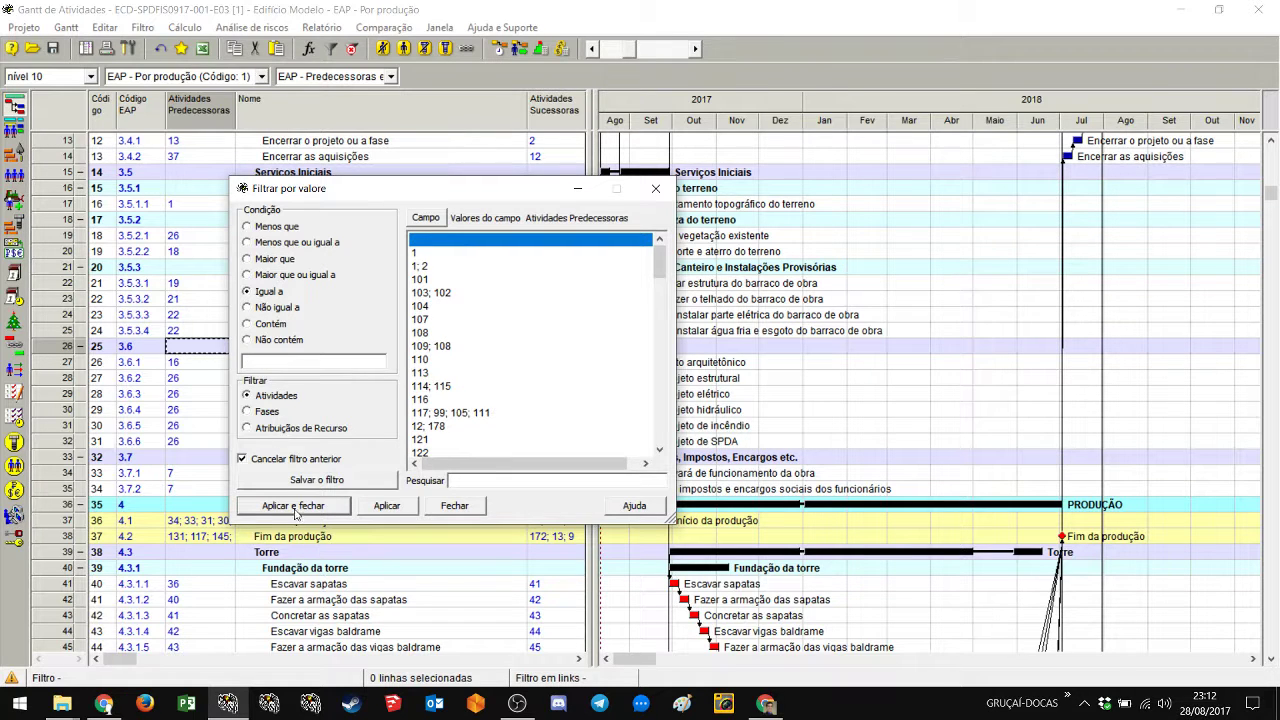
click(293, 505)
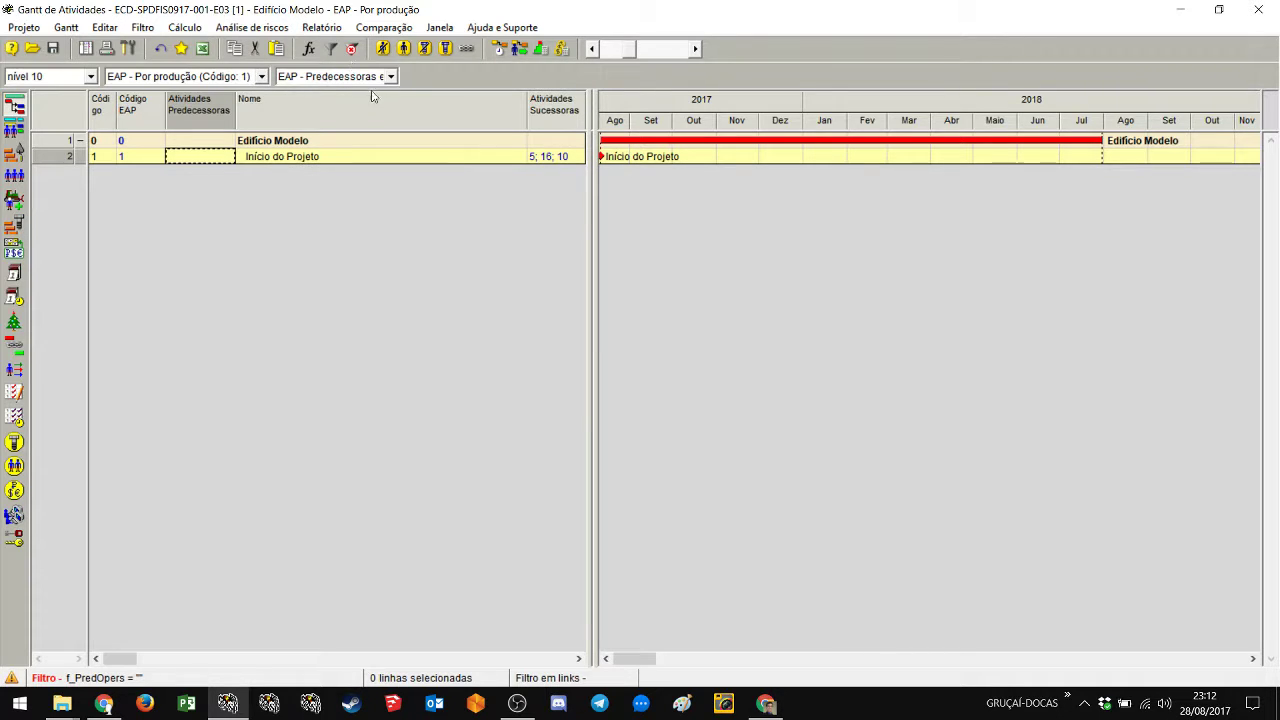
right_click(552, 113)
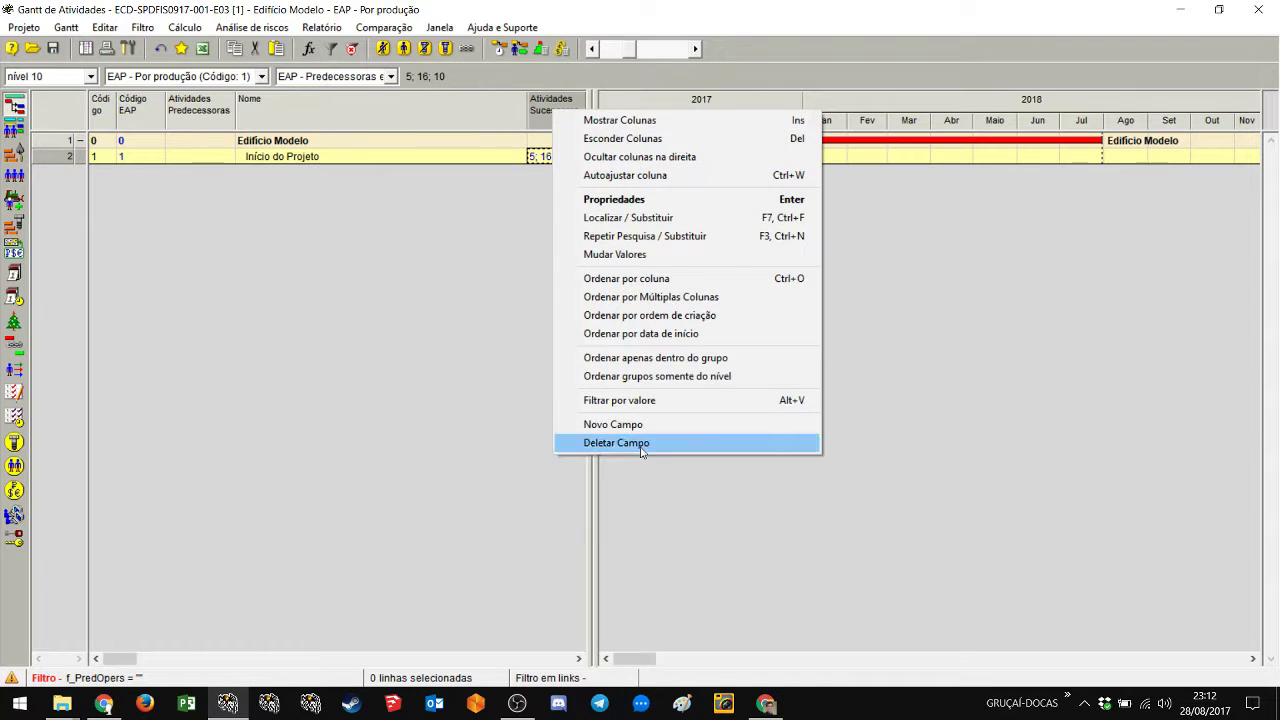
click(620, 401)
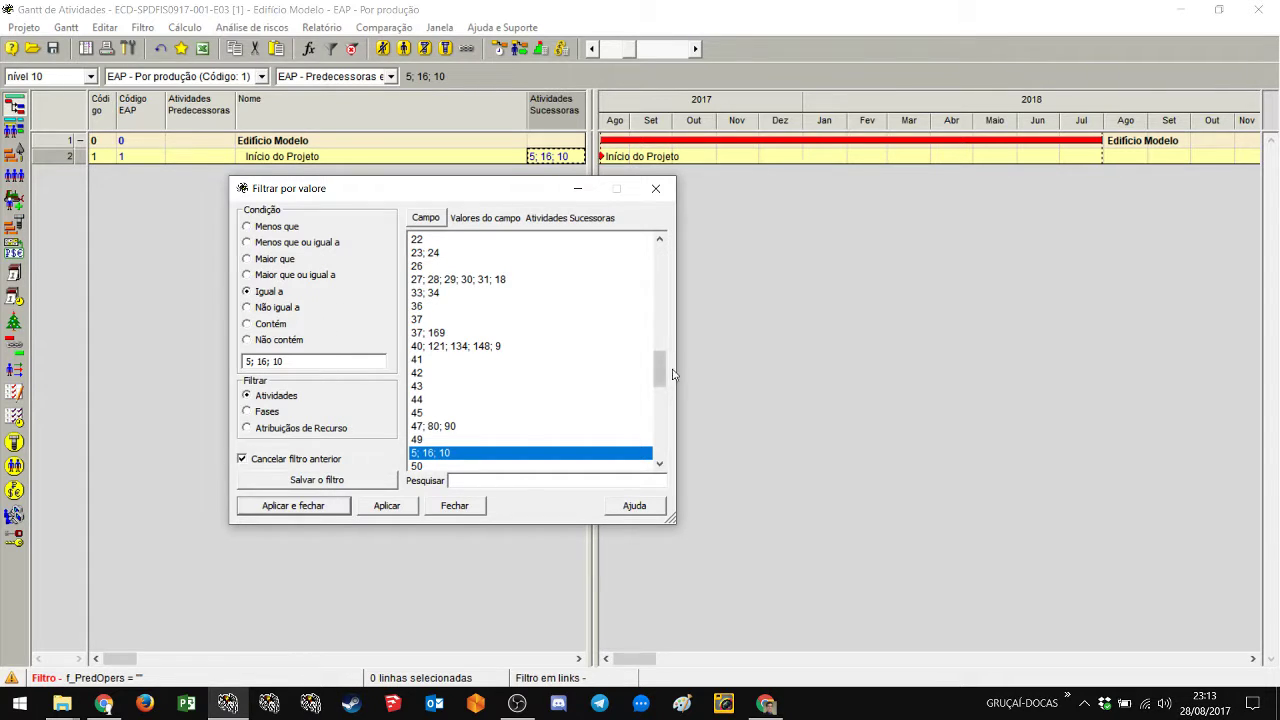
drag(662, 372, 662, 255)
click(480, 242)
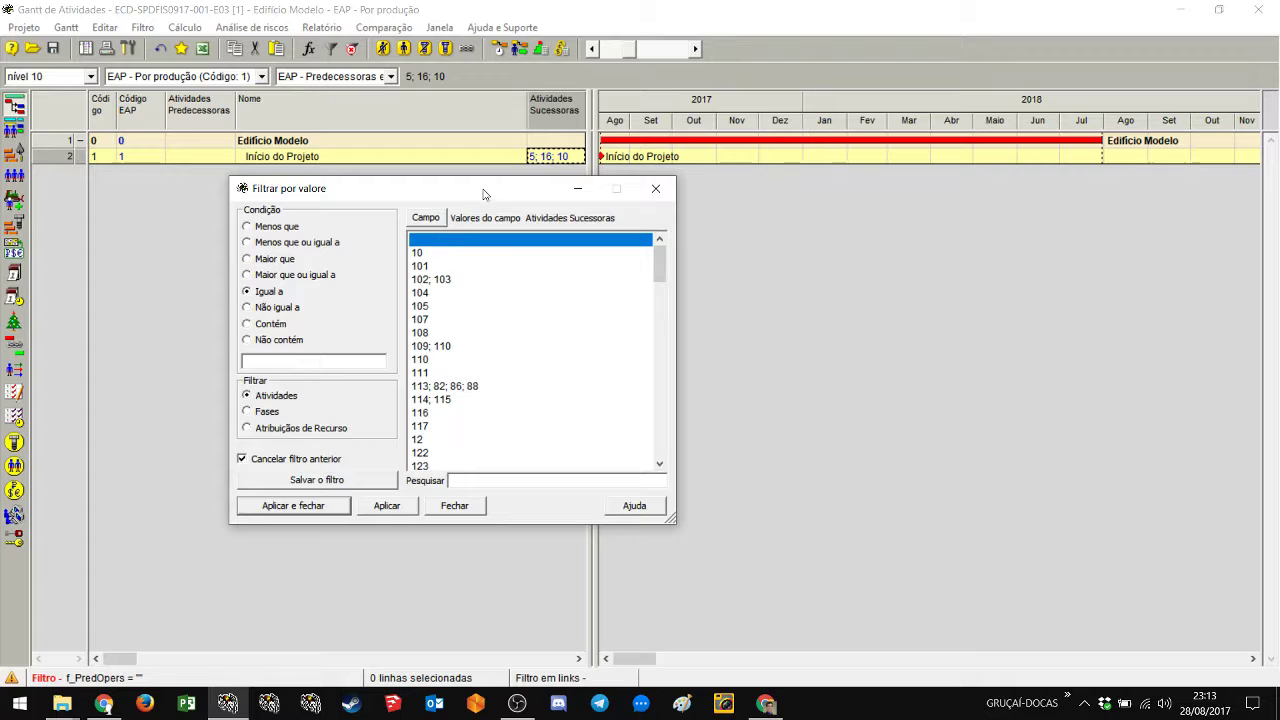
drag(486, 198, 586, 229)
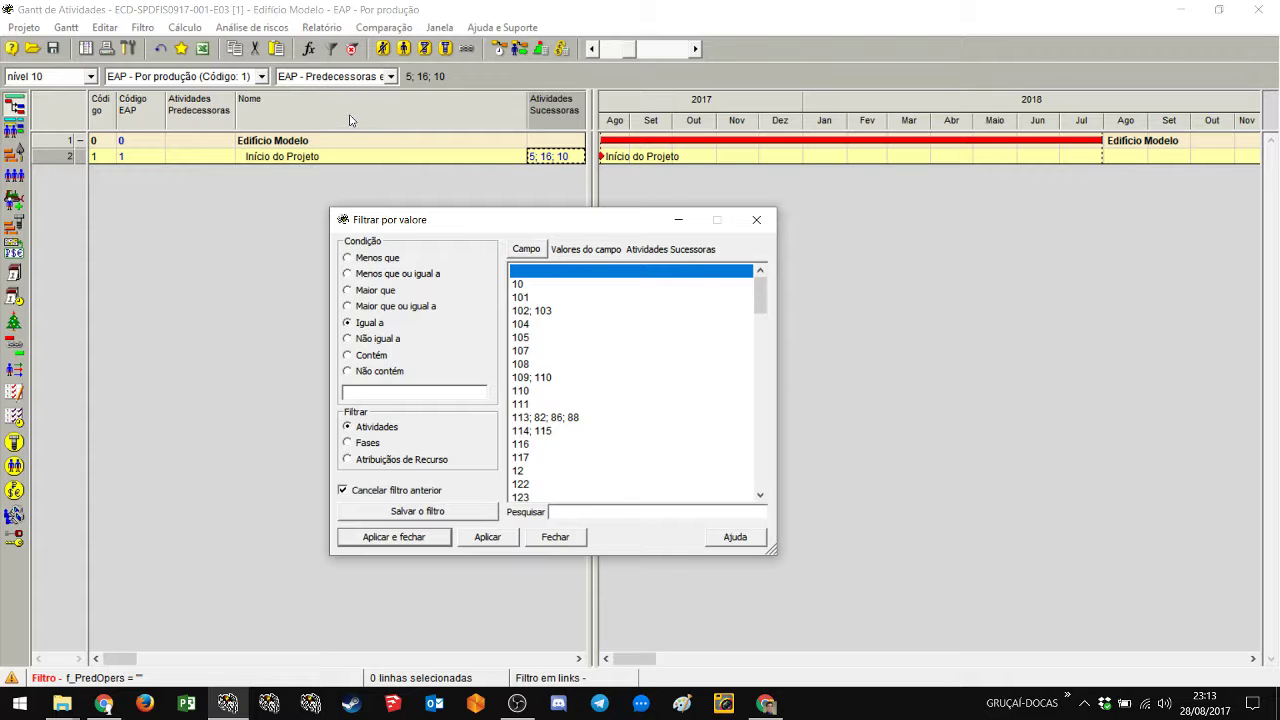
right_click(405, 116)
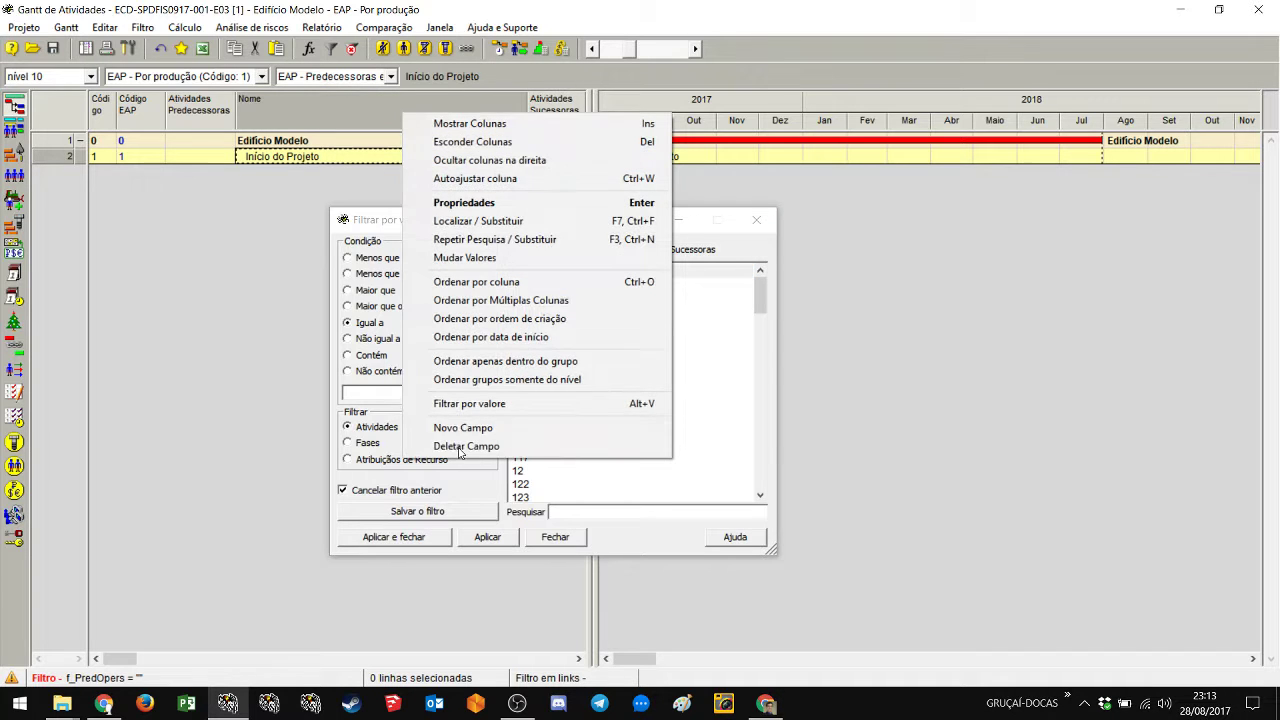
click(462, 403)
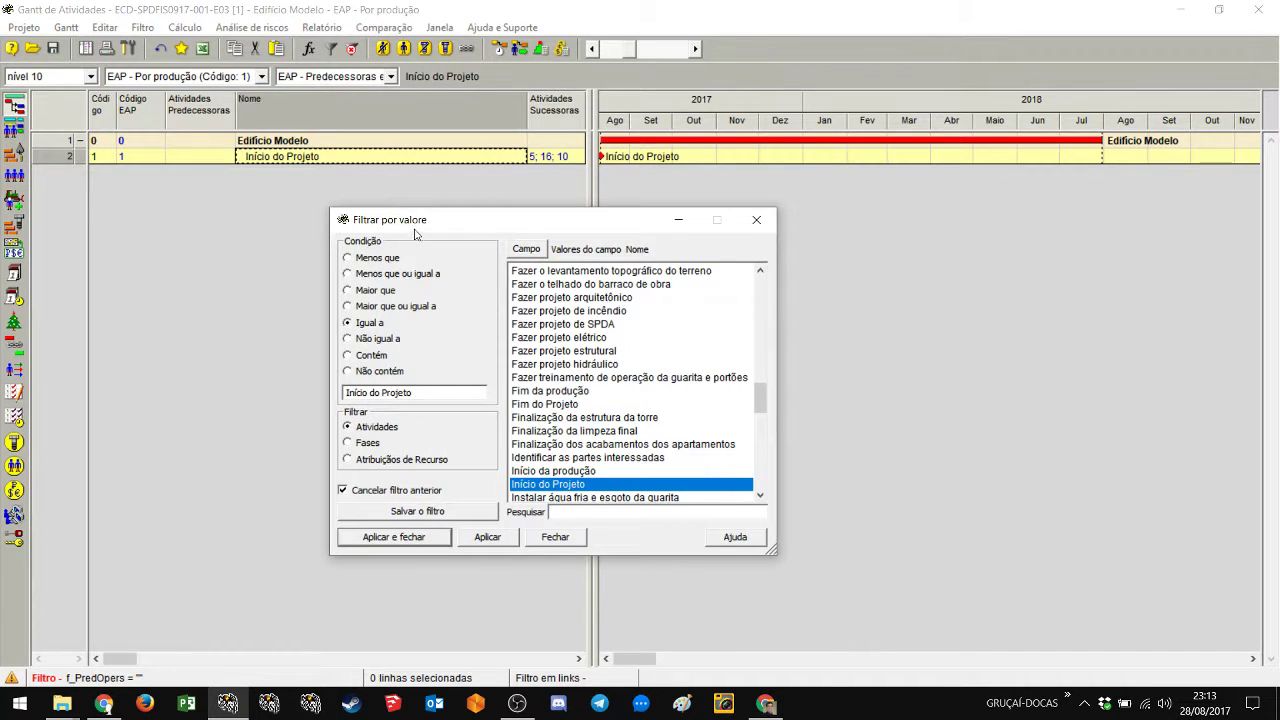
Step: Filter the schedule by value to show only activities whose Atividades Sucessoras field is blank
right_click(556, 110)
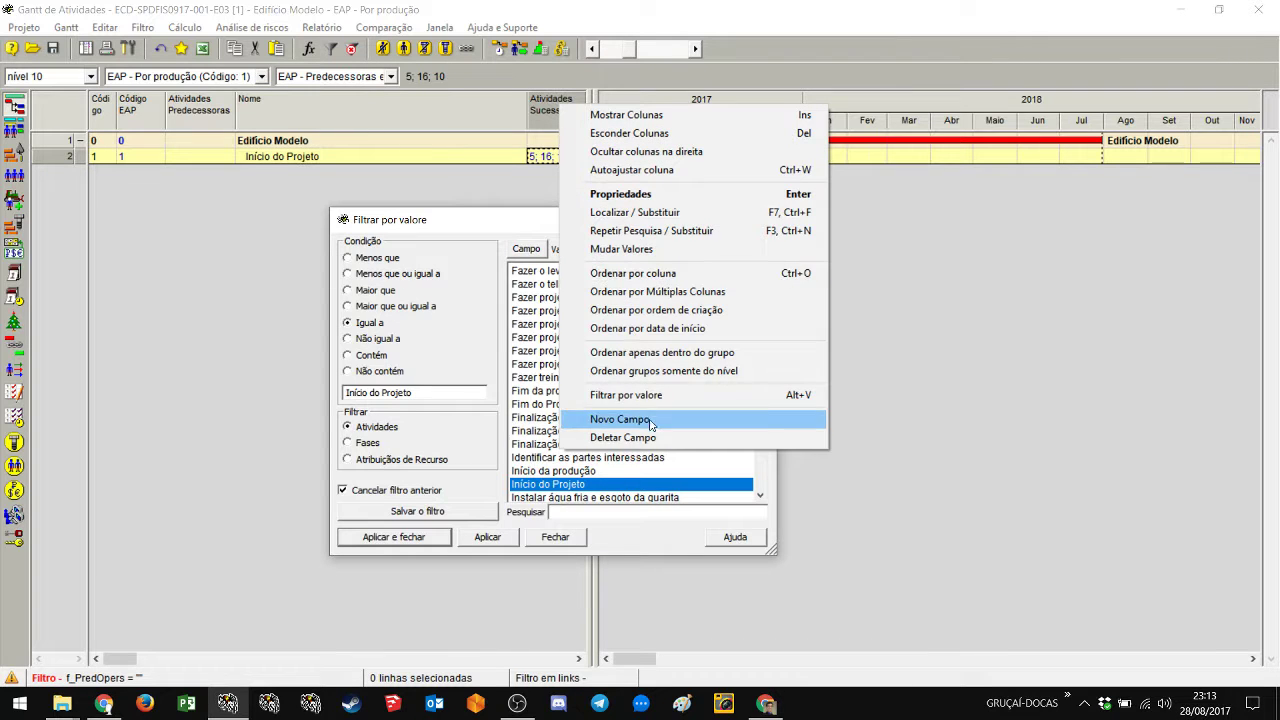
click(636, 395)
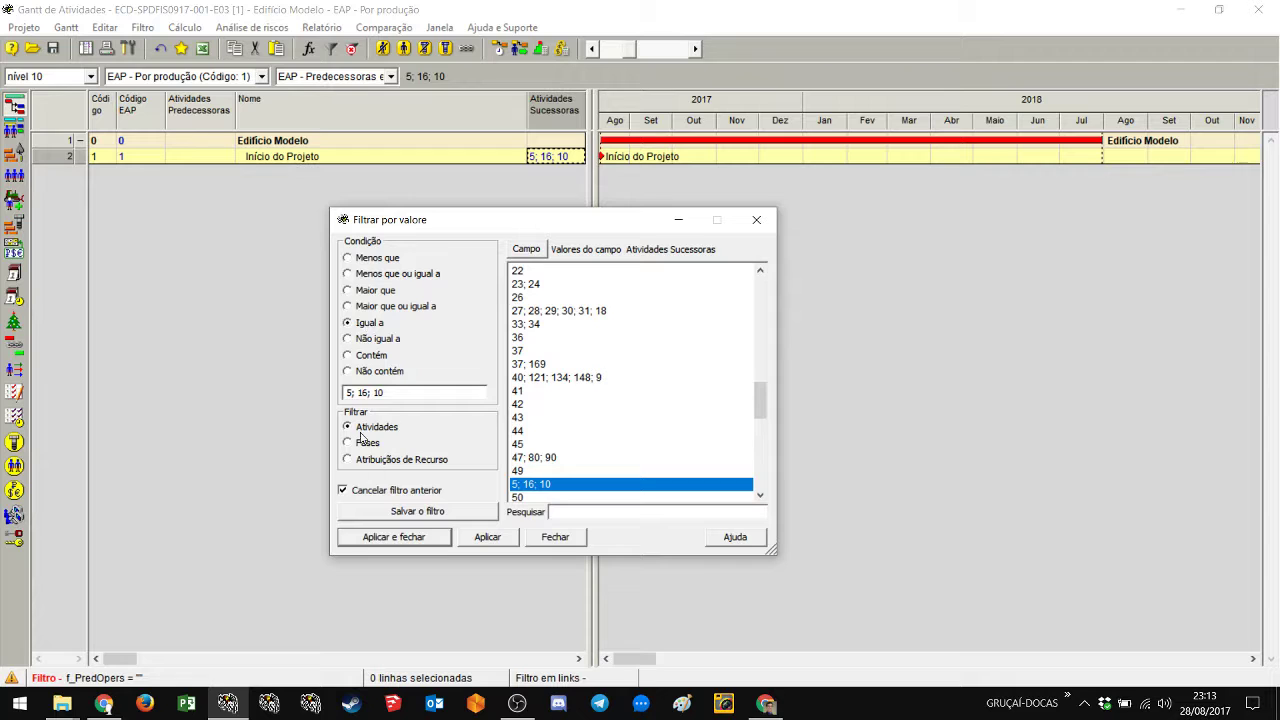
drag(766, 398, 766, 285)
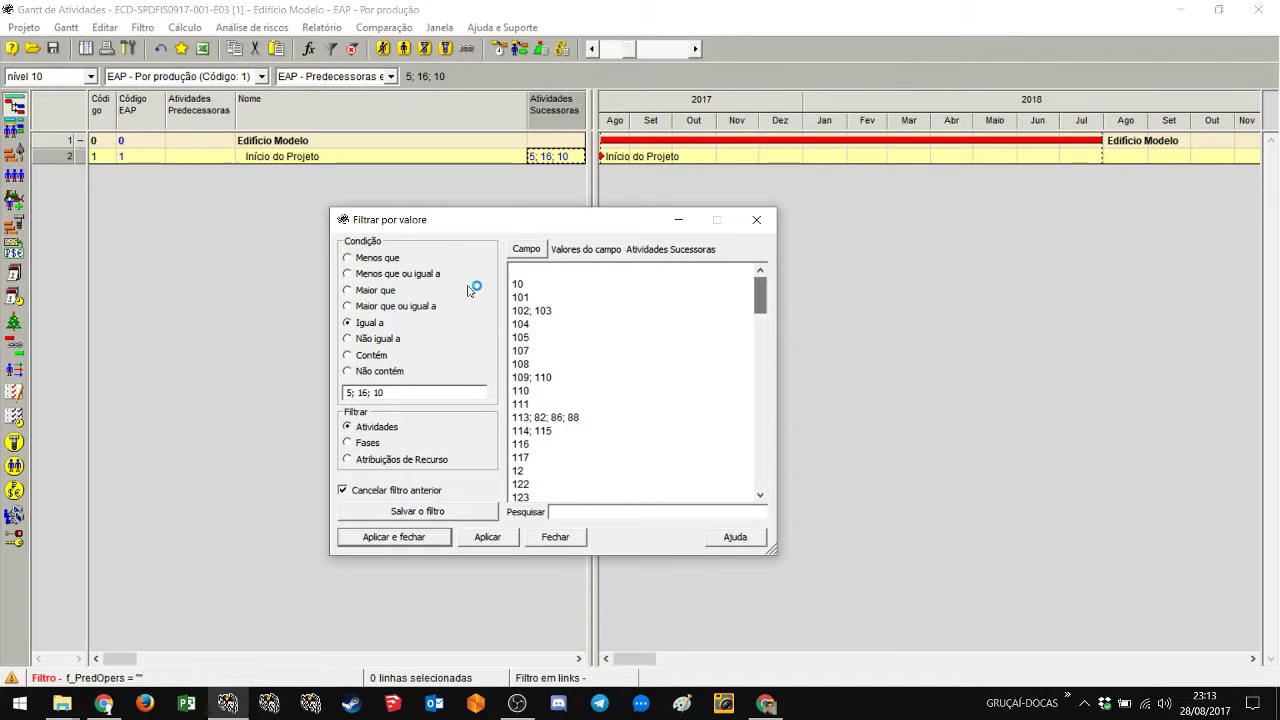
click(545, 271)
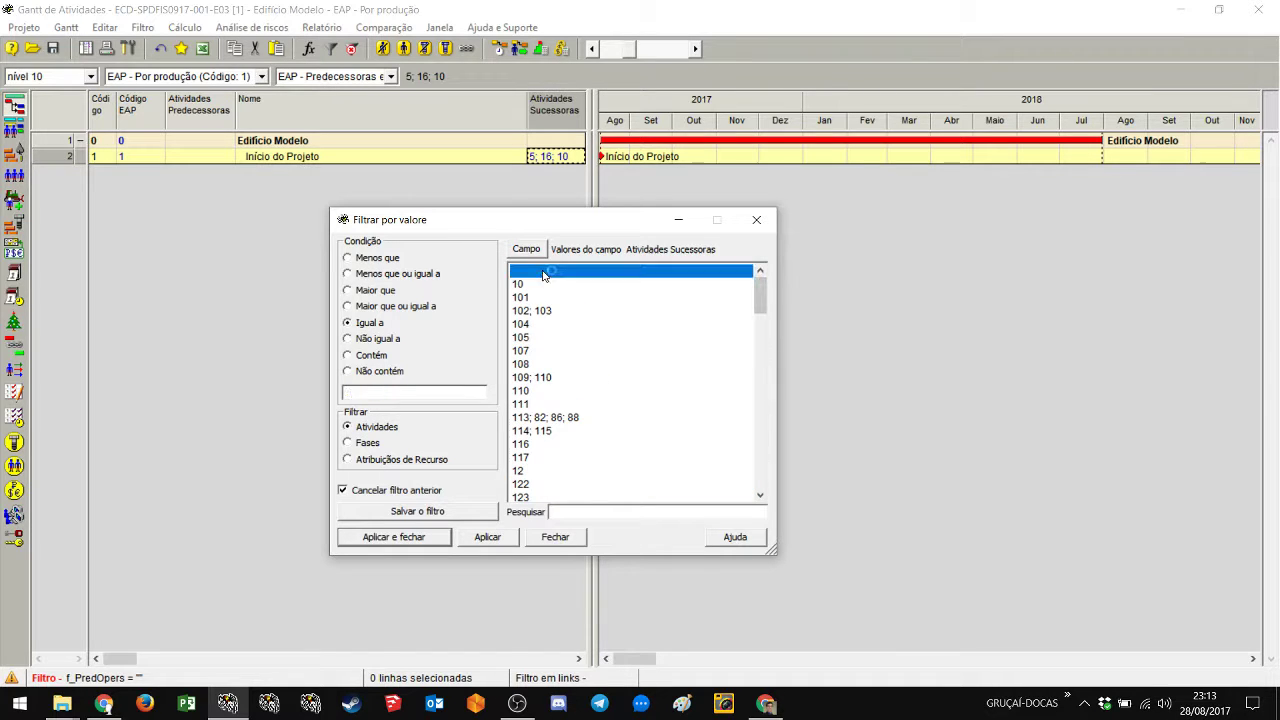
click(418, 539)
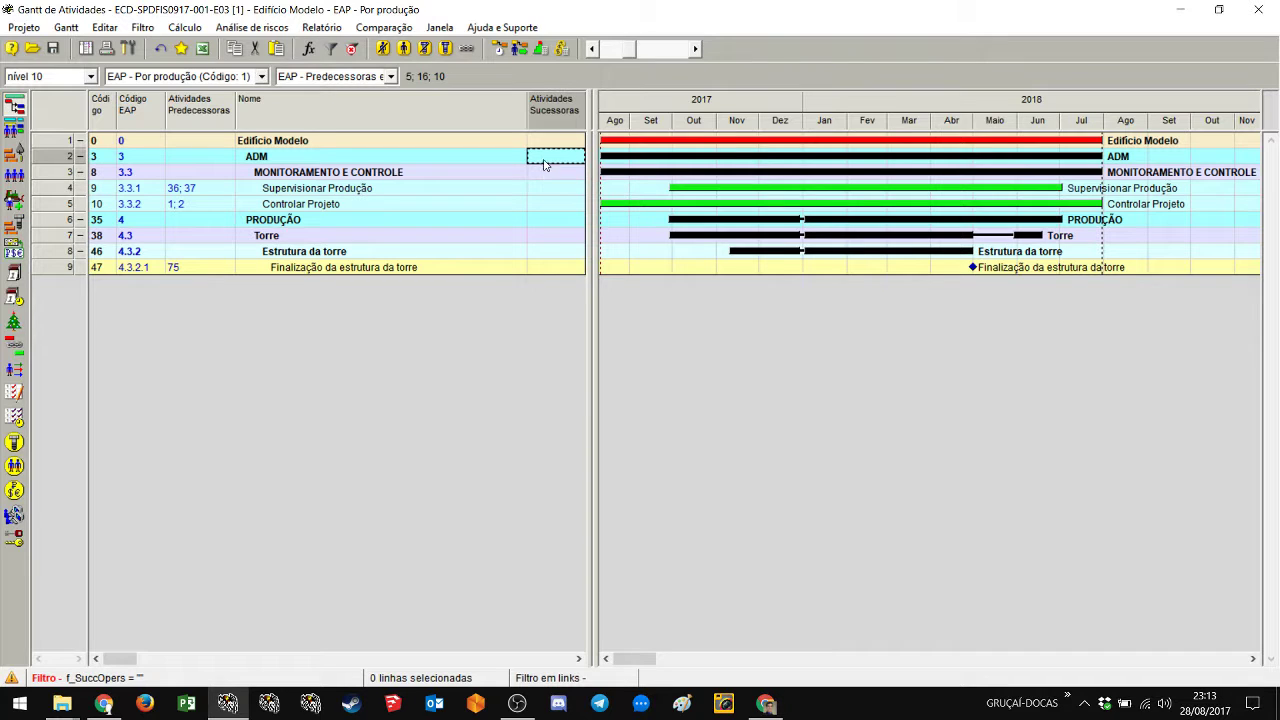
Step: Add Fim do Projeto (code 2) to the preceding activities of the Finalização da estrutura da torre milestone
click(349, 267)
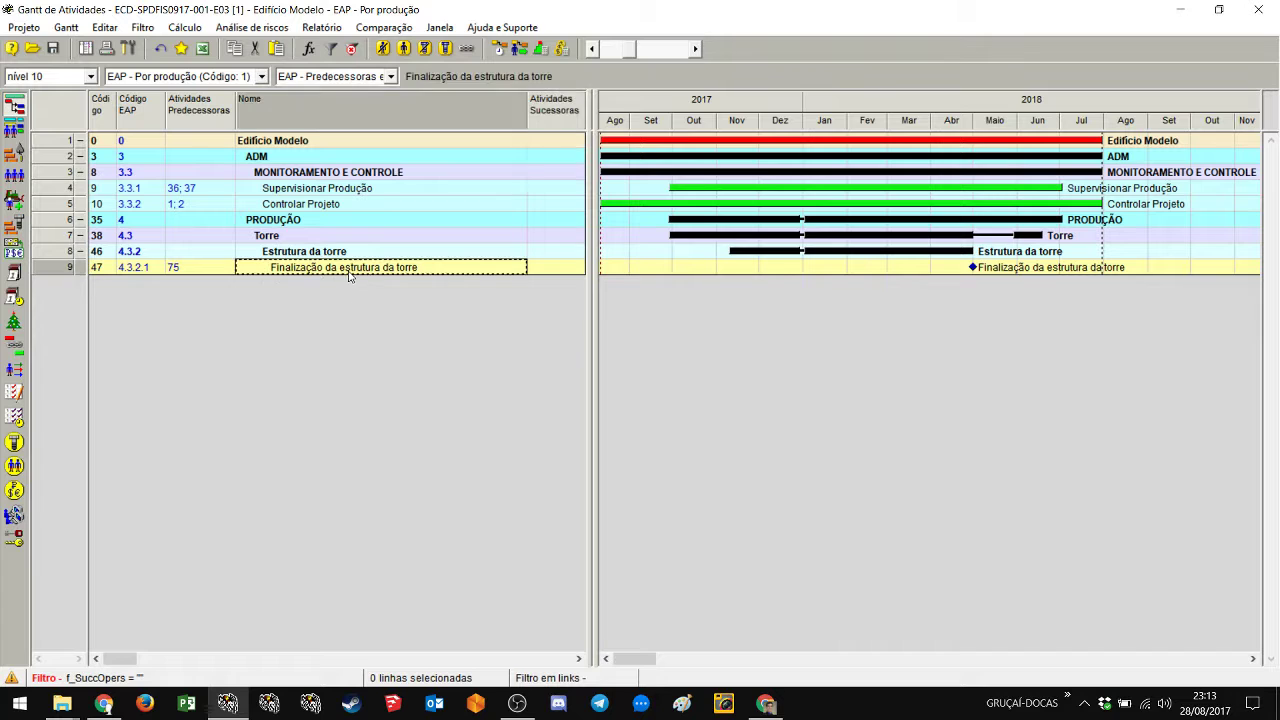
click(556, 268)
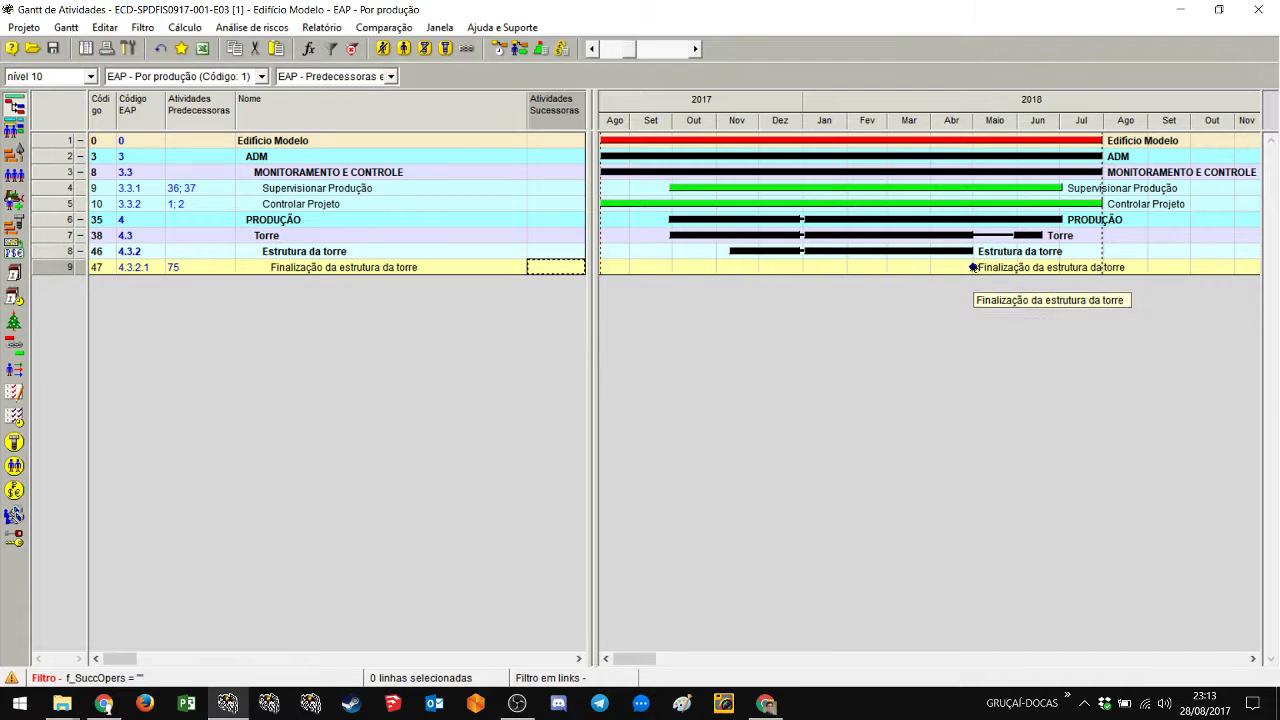
double_click(56, 267)
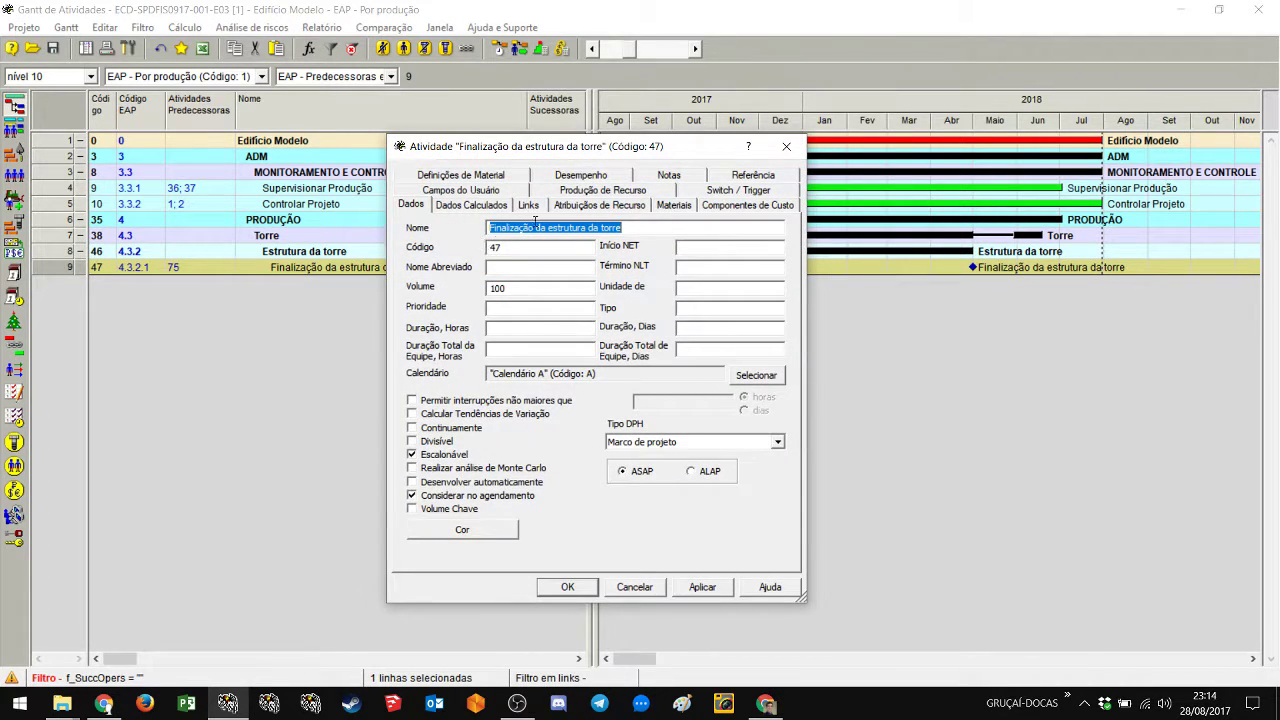
click(529, 205)
click(762, 240)
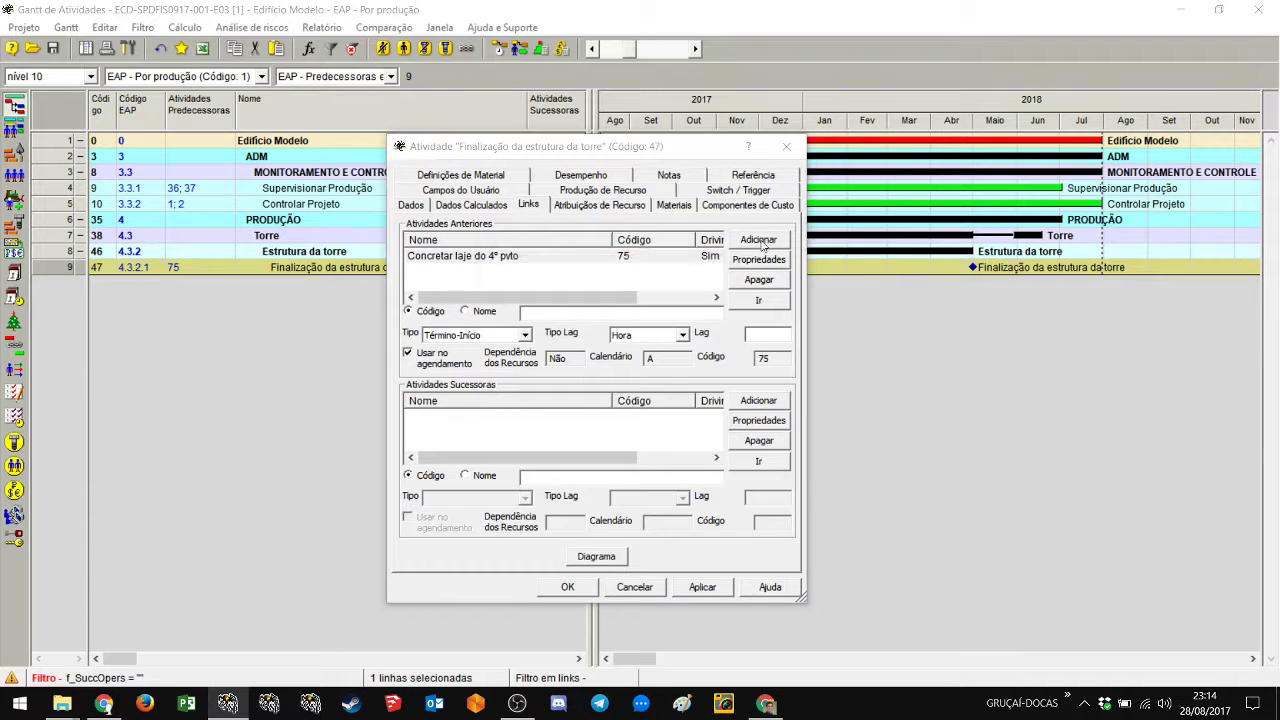
drag(711, 233, 738, 300)
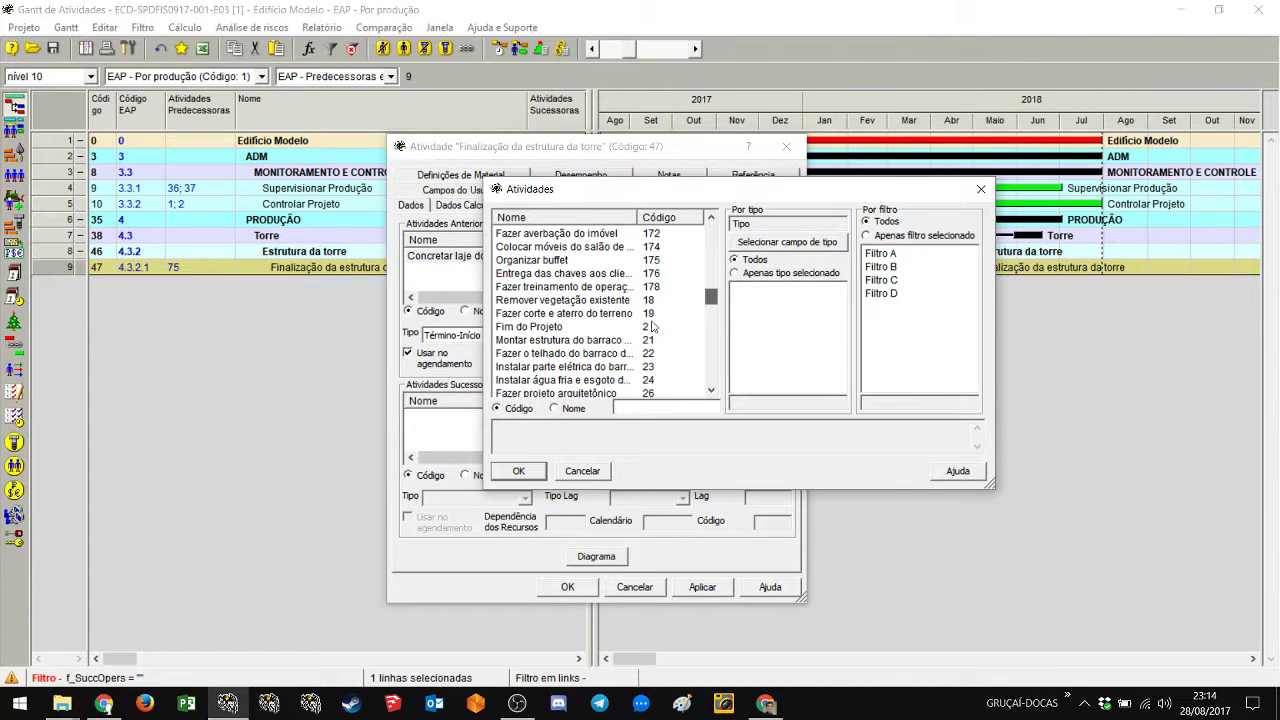
click(583, 327)
click(527, 472)
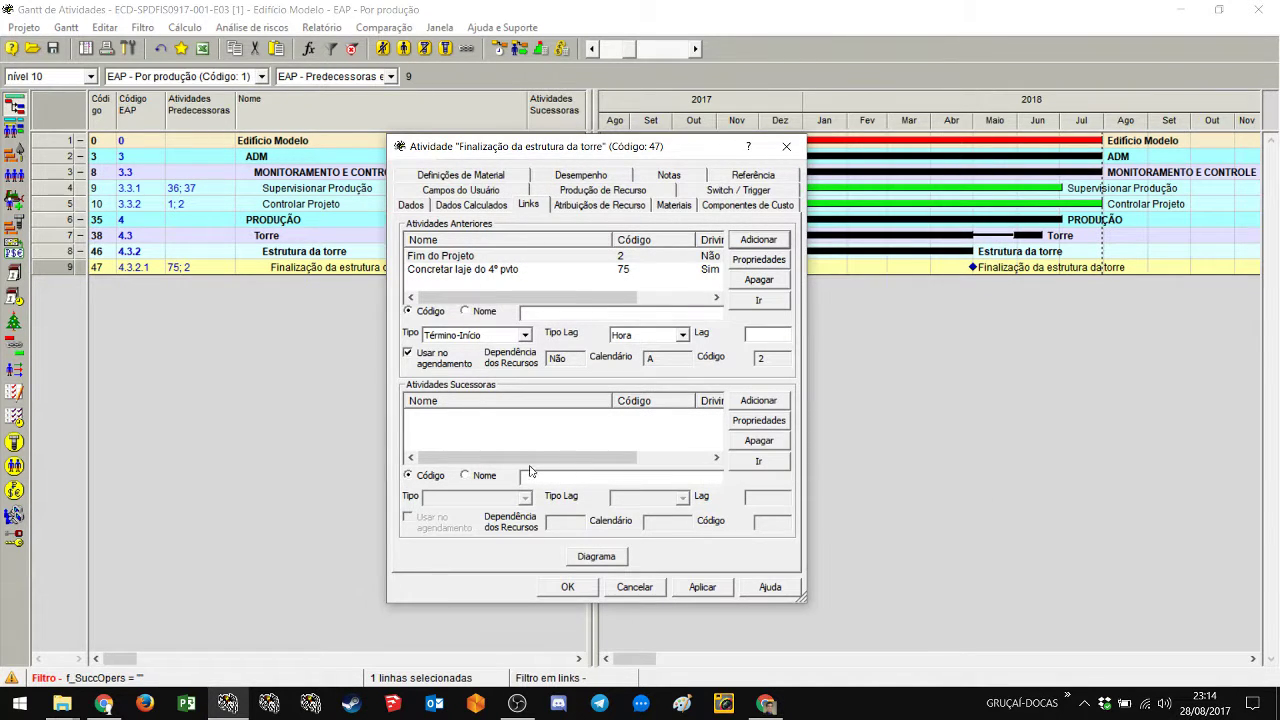
click(577, 591)
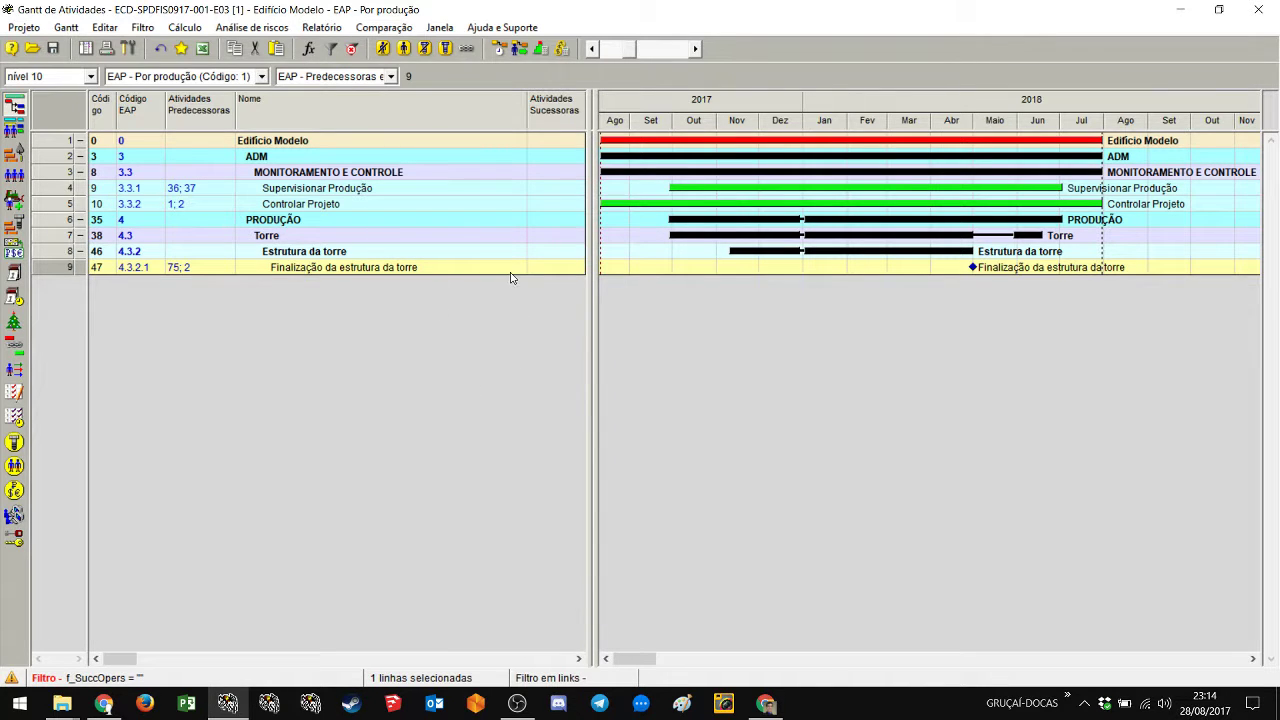
Step: Delete the predecessor link from Fim do Projeto in the links of Finalização da estrutura da torre
click(303, 268)
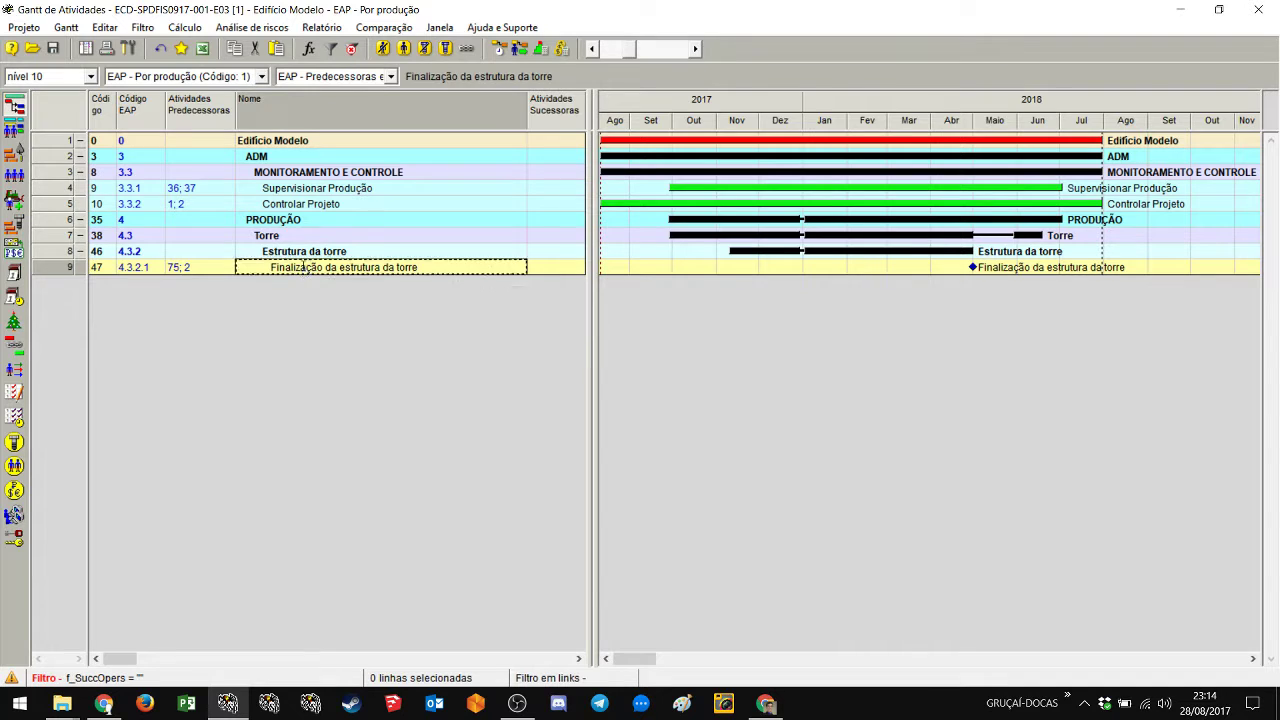
double_click(37, 268)
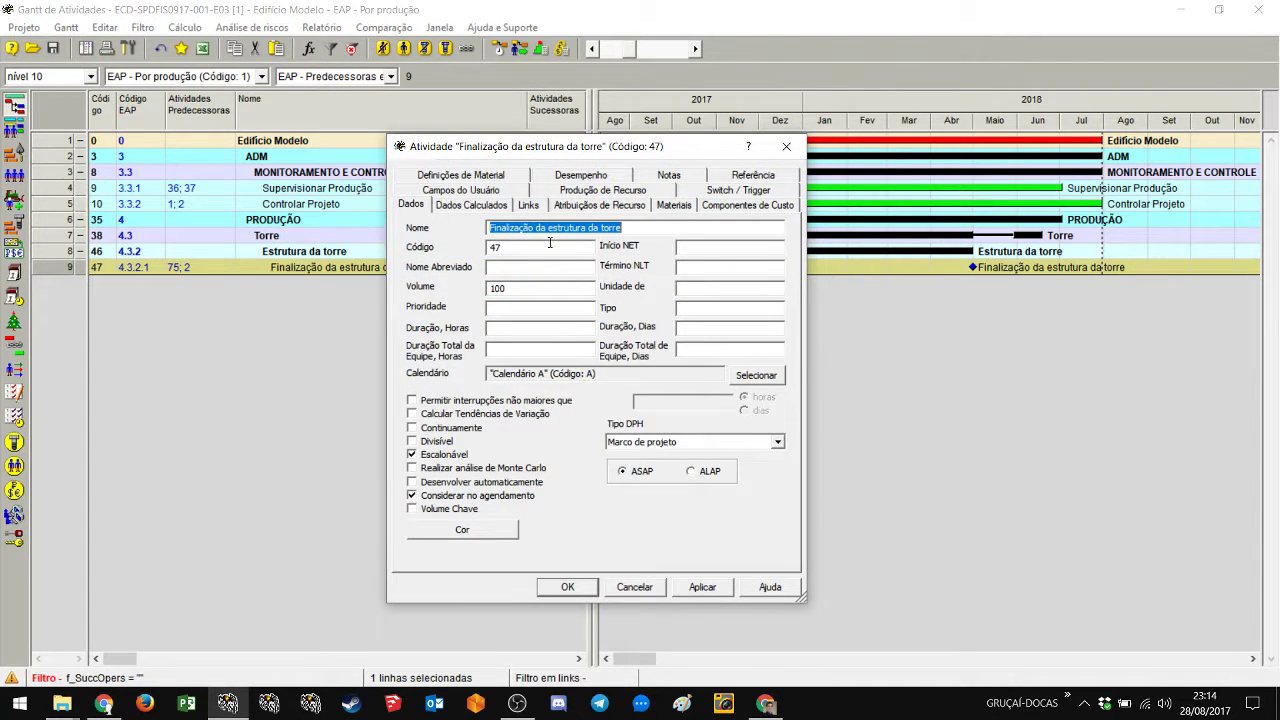
click(535, 205)
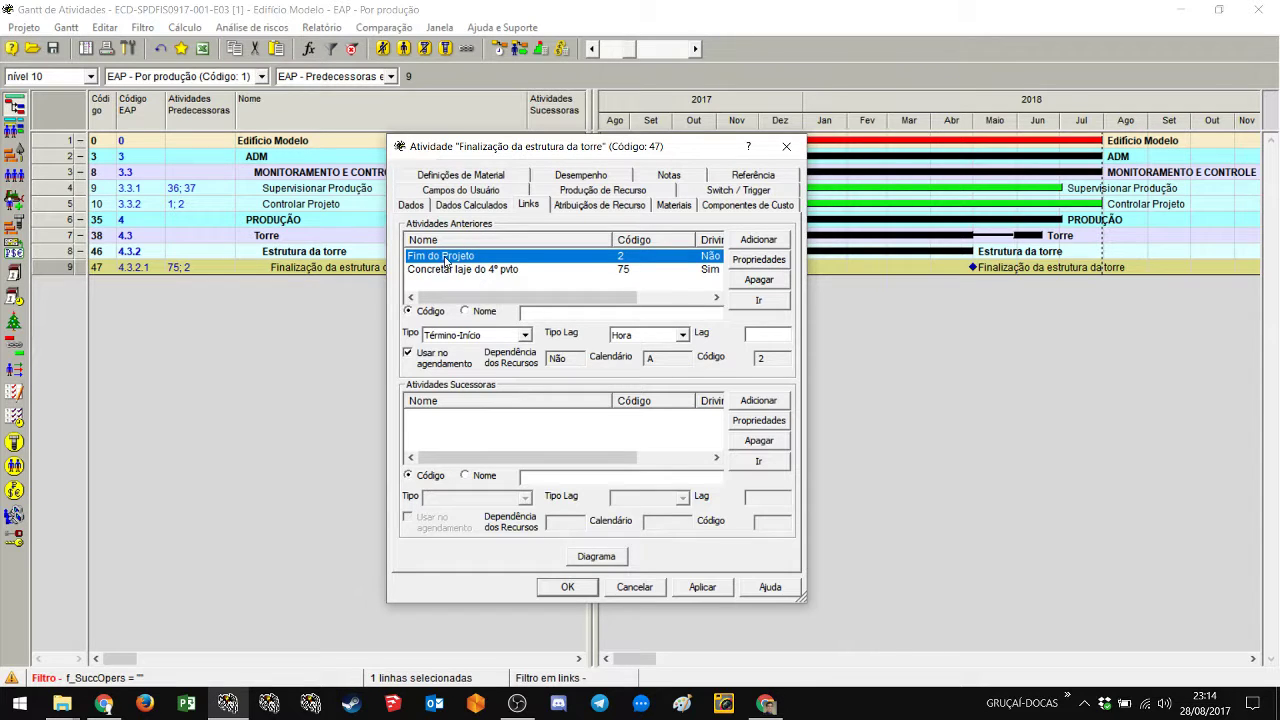
click(752, 281)
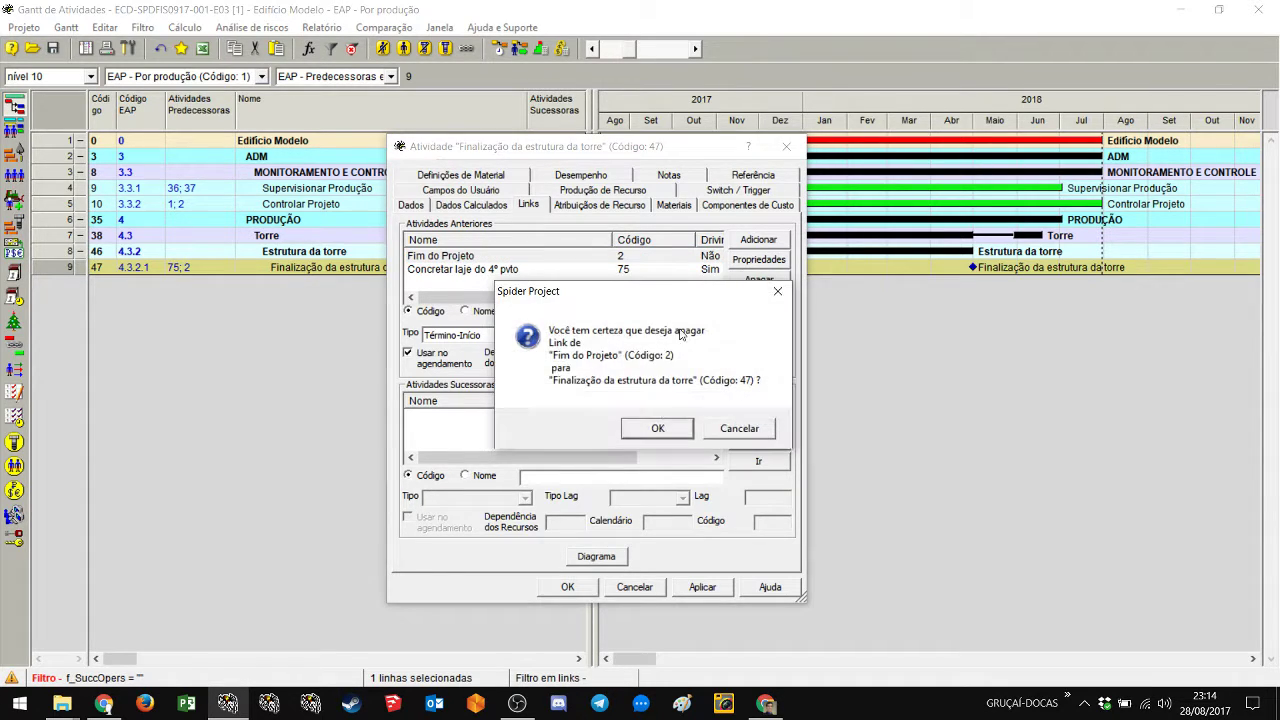
click(655, 429)
Step: Add Fim do Projeto (code 2) as a successor of Finalização da estrutura da torre and accept the activity's changes
click(758, 400)
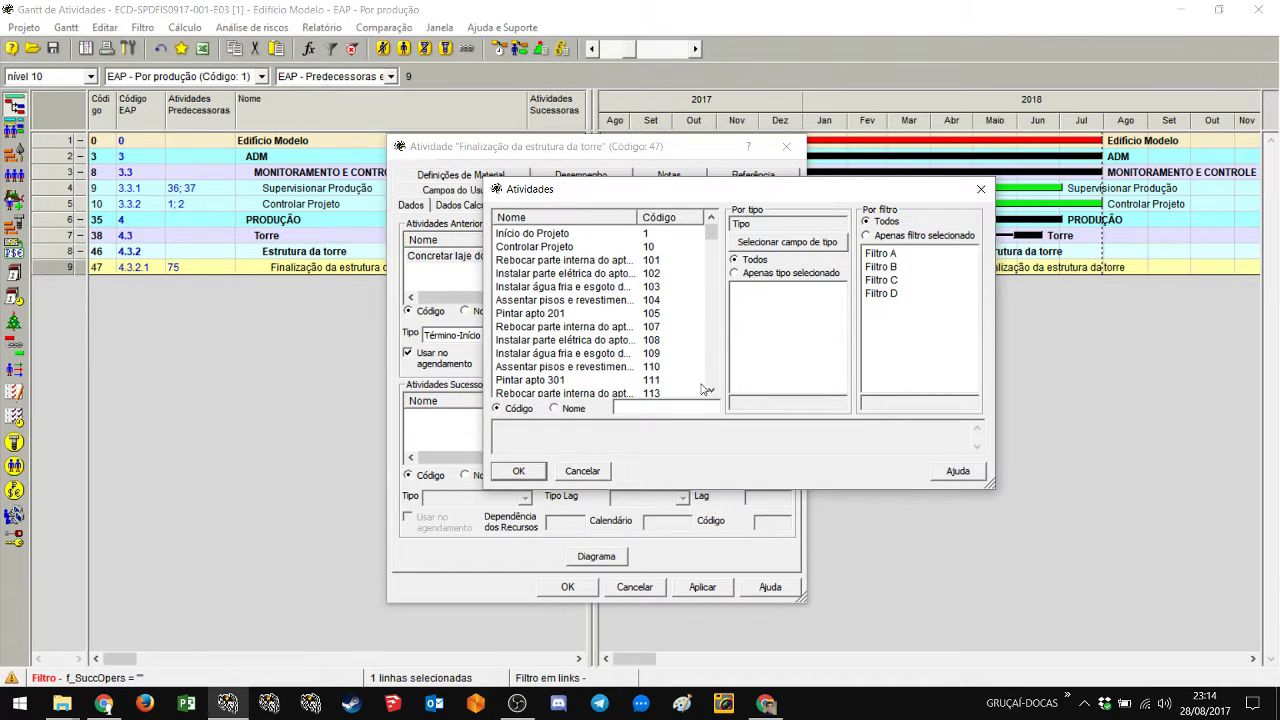
click(652, 410)
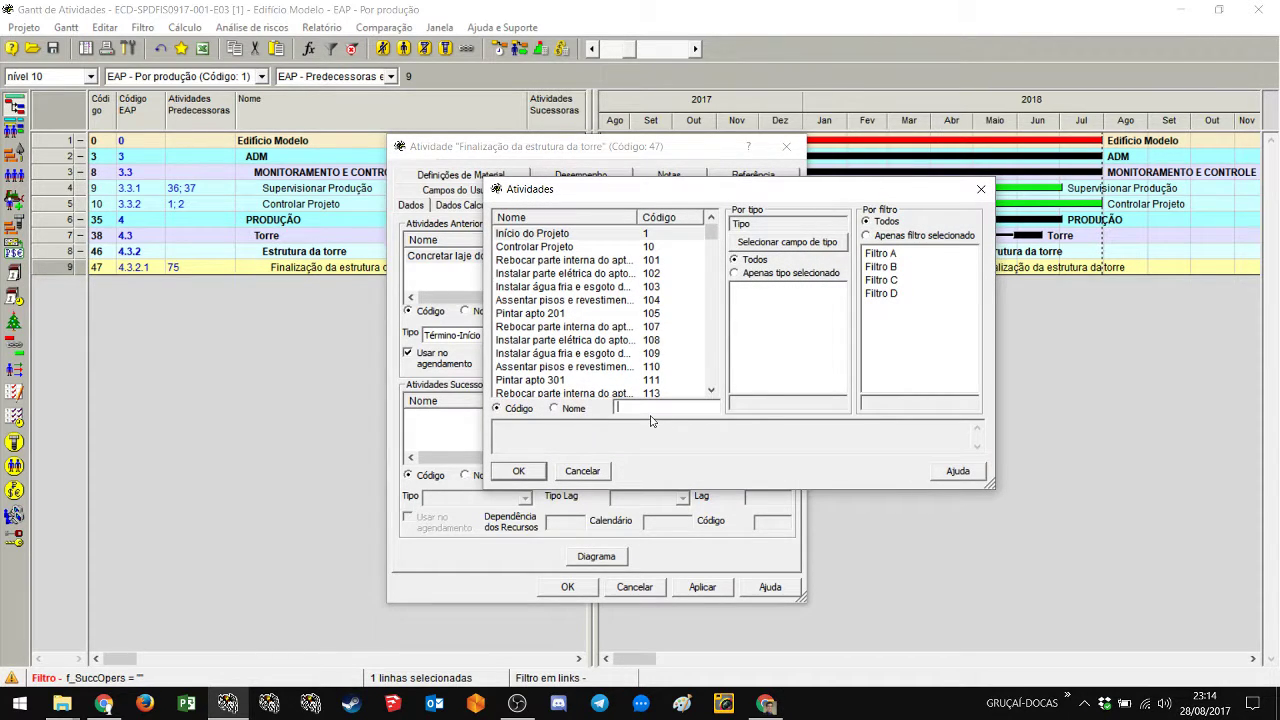
text(2)
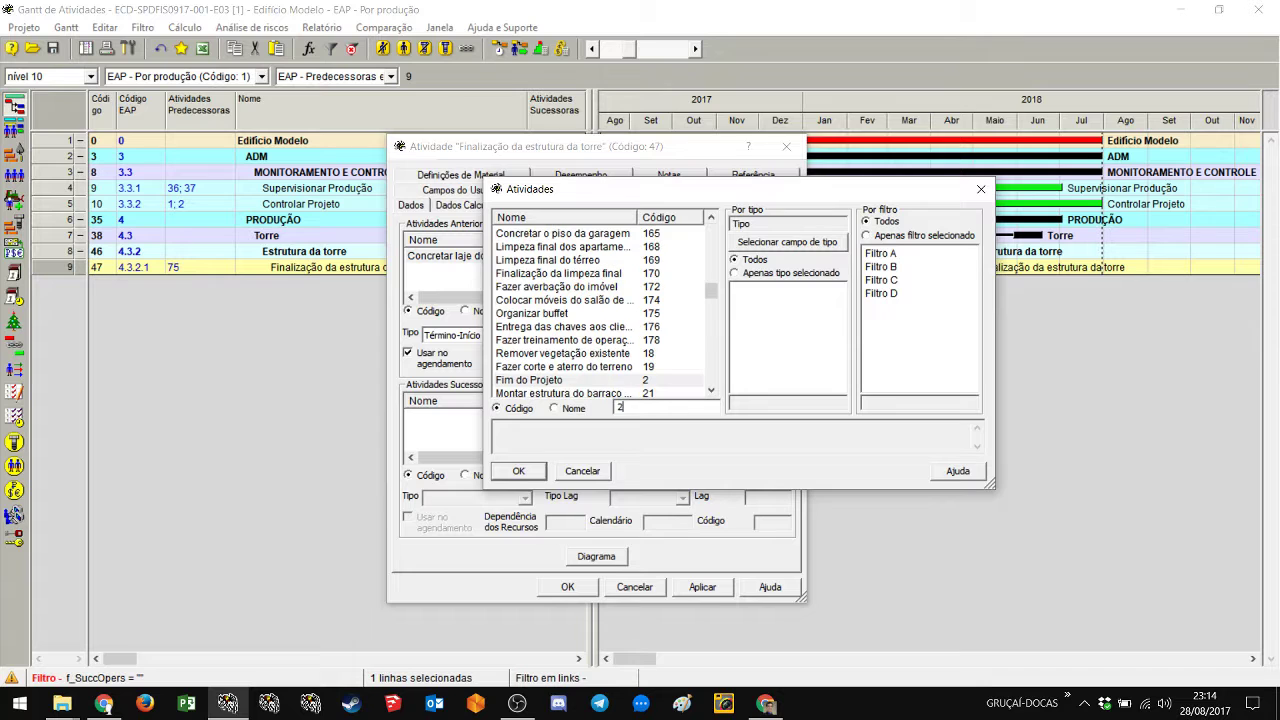
double_click(580, 385)
click(574, 588)
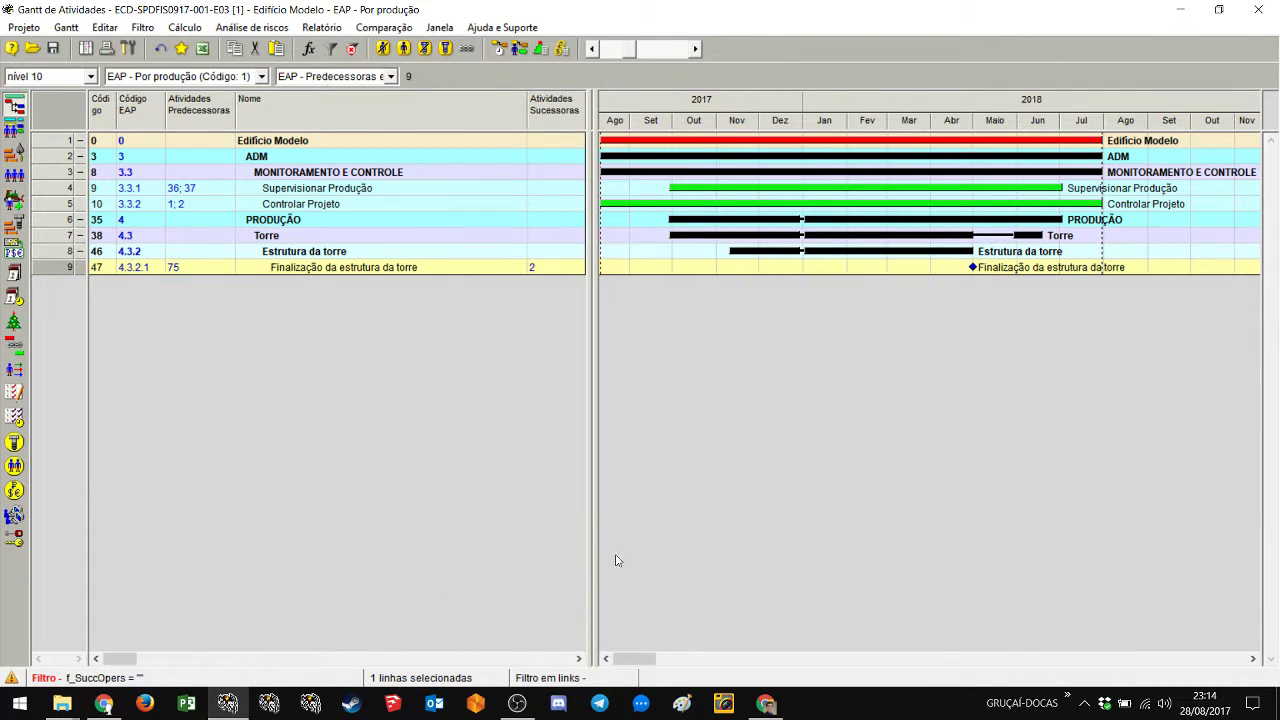
Step: Cancel the activity and phase filter and check the successor link between Fim do Projeto and Controlar Projeto
click(142, 27)
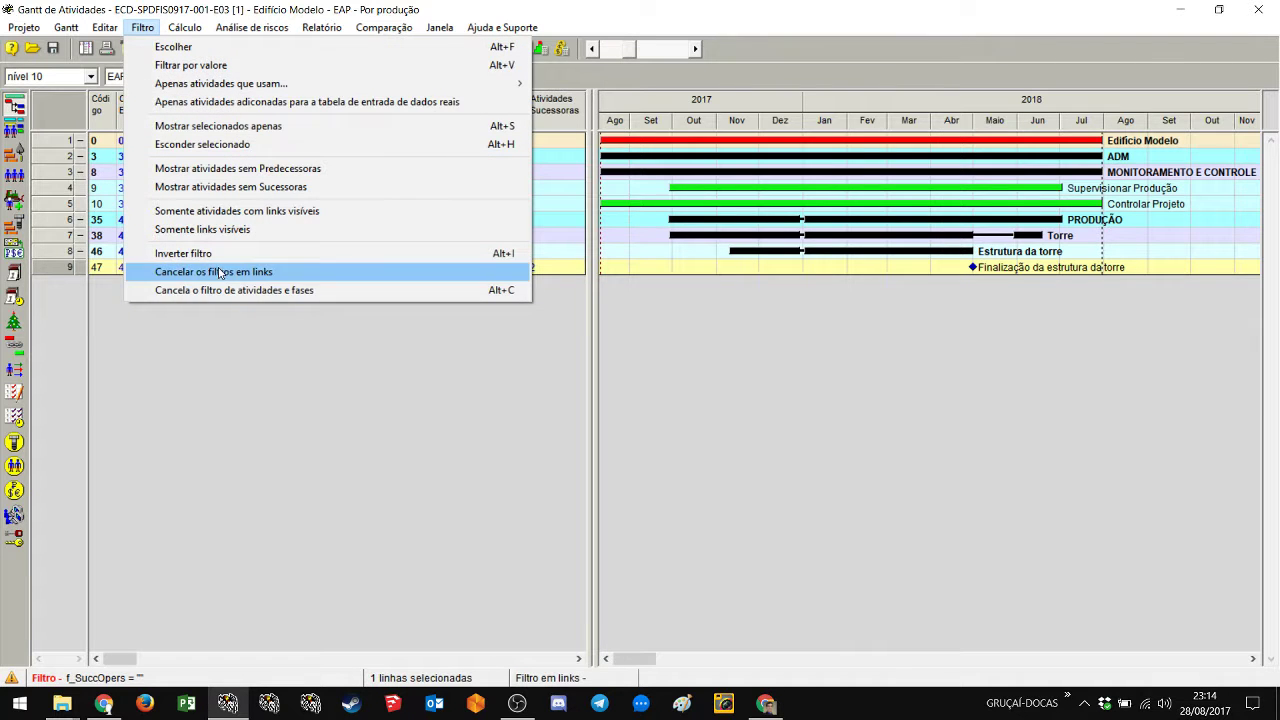
click(303, 291)
click(541, 174)
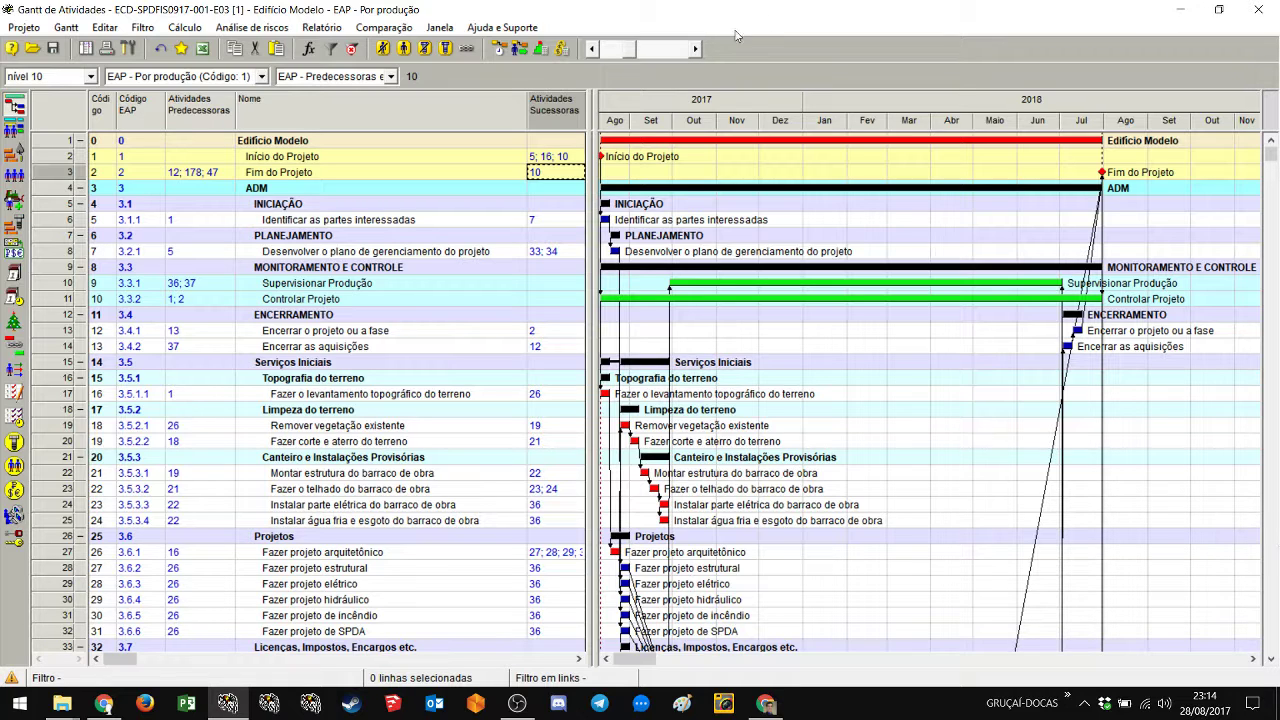
click(303, 302)
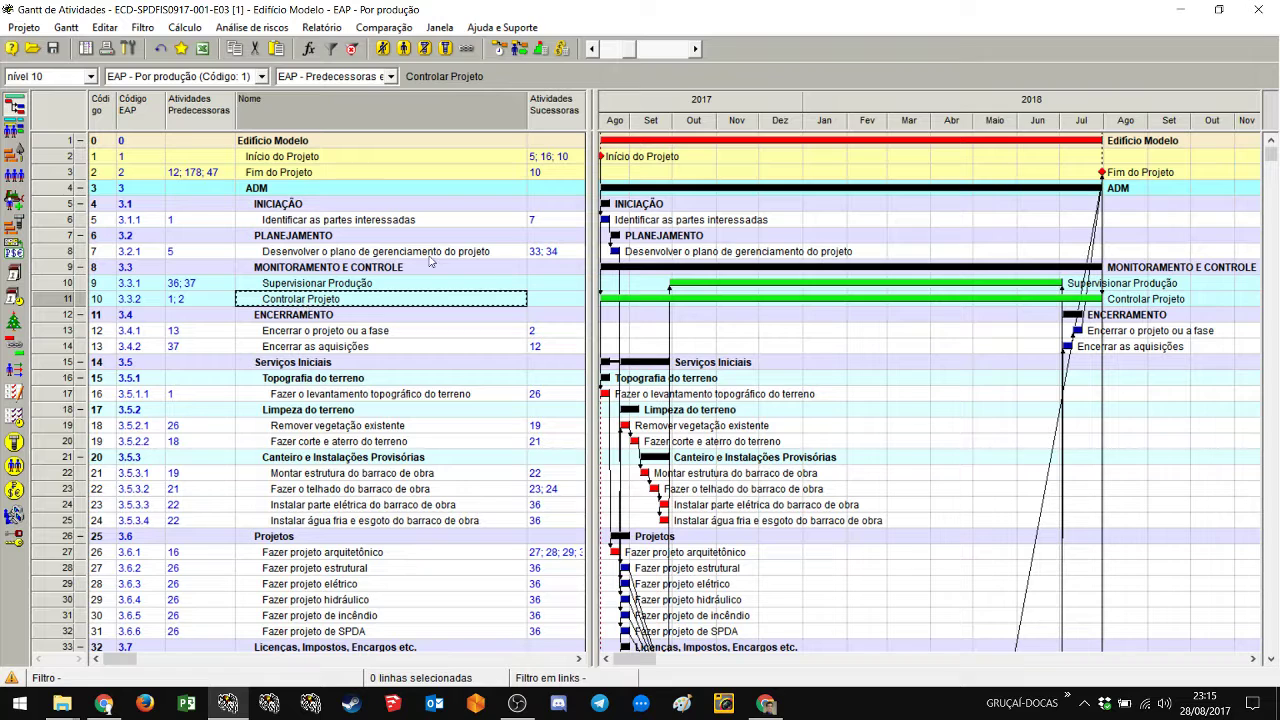
click(548, 175)
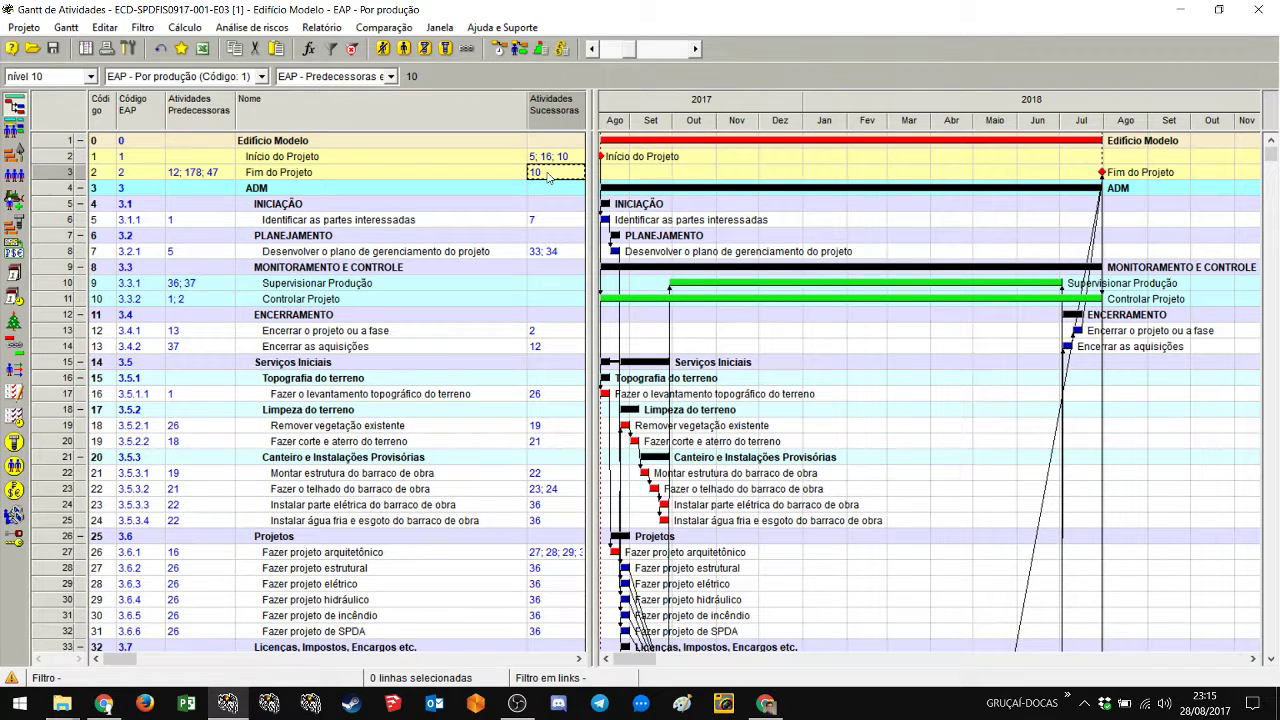
Step: Inspect the link types connecting Controlar Projeto with the Fim do Projeto and Início do Projeto milestones
right_click(353, 194)
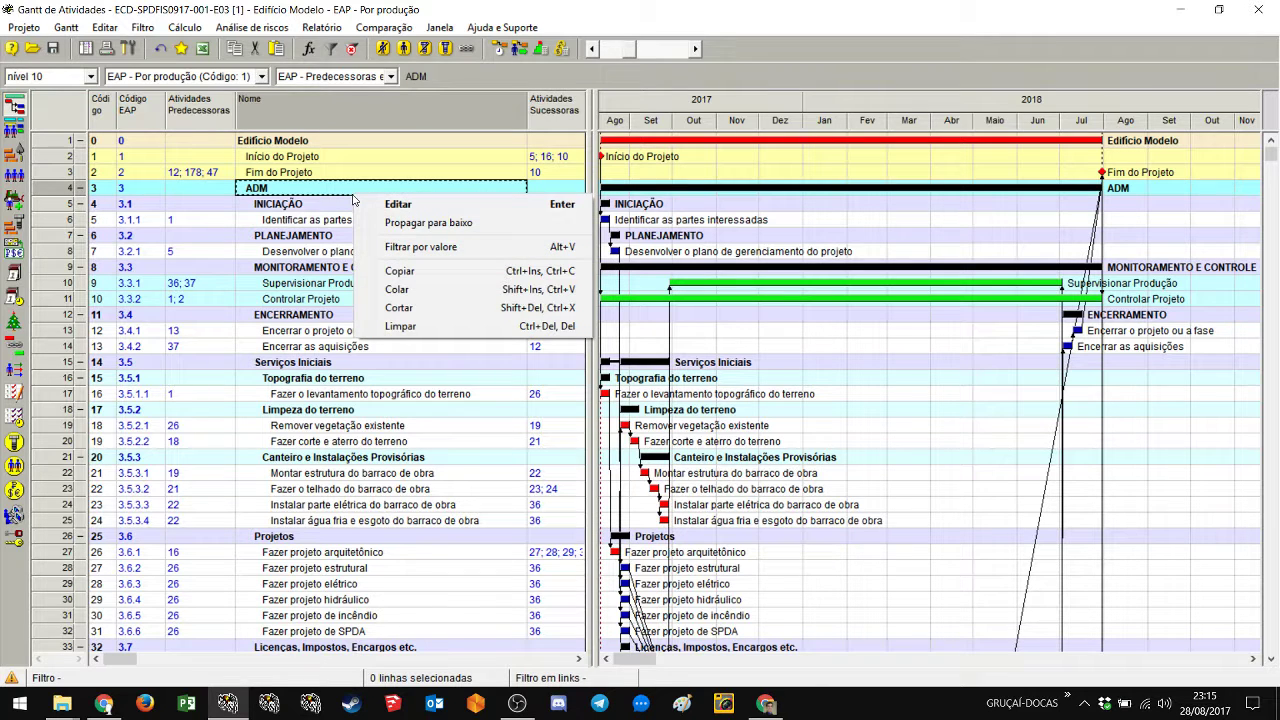
click(342, 190)
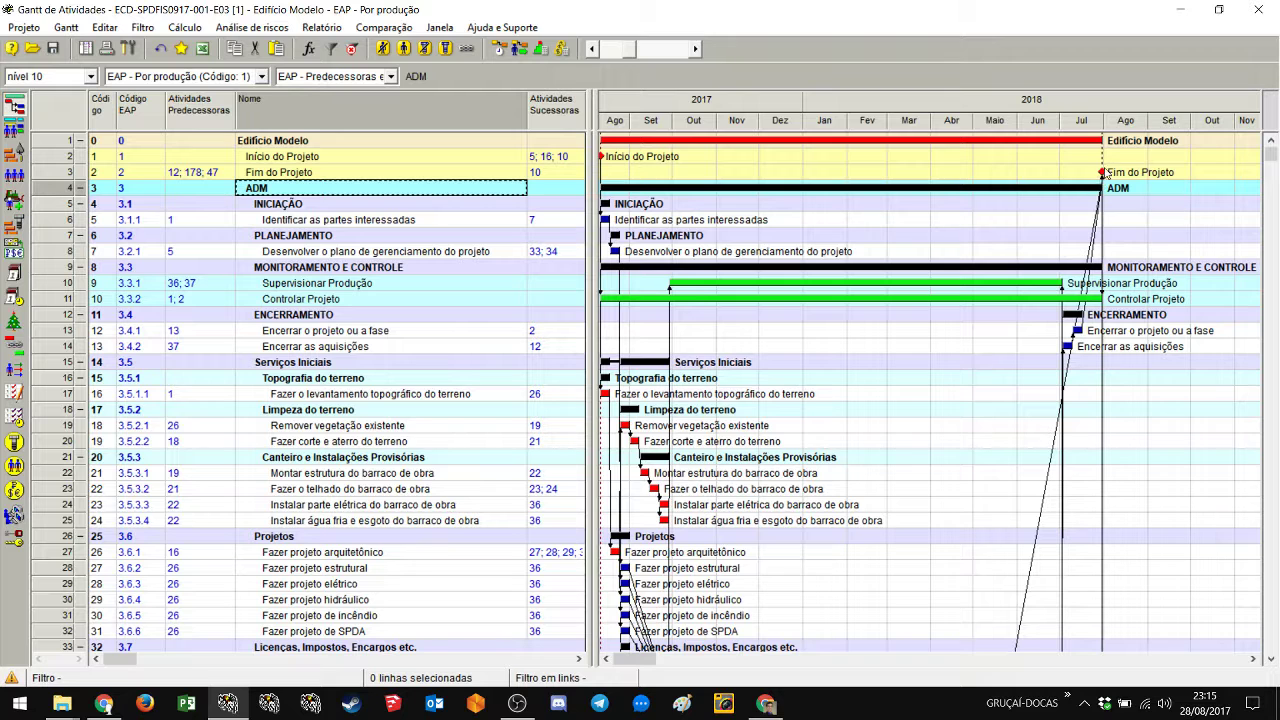
drag(1102, 187, 1100, 299)
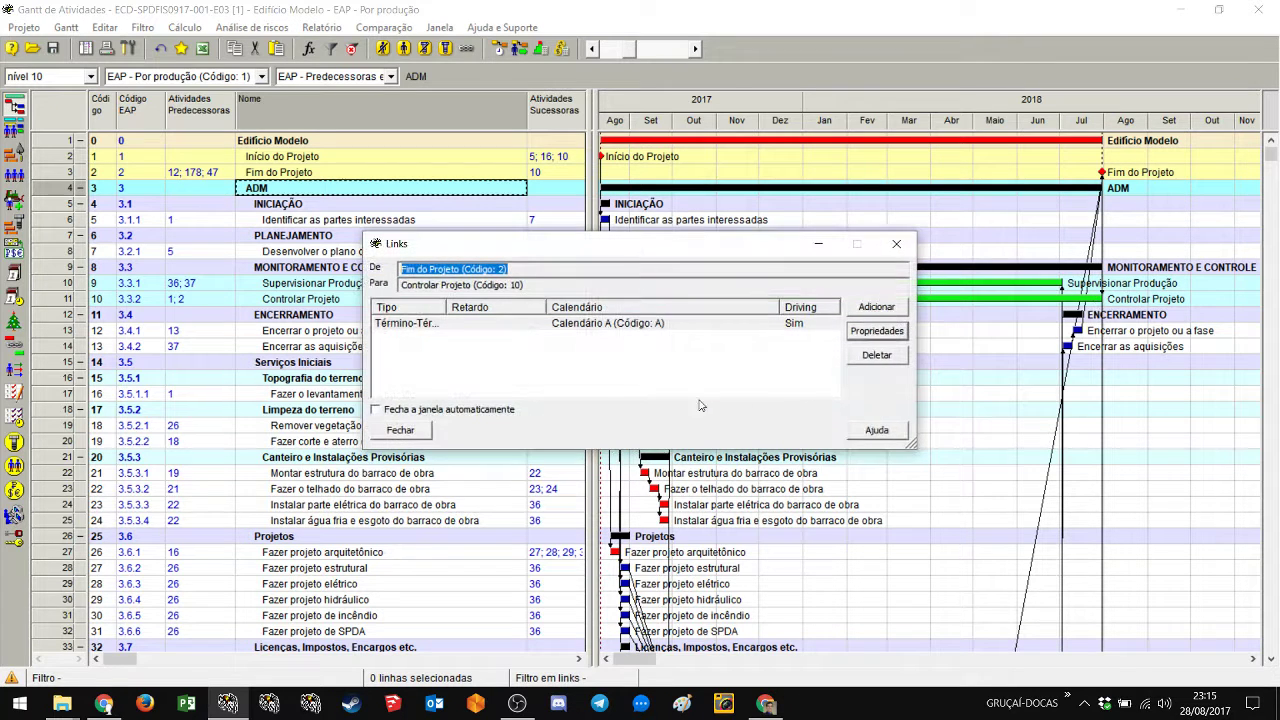
click(895, 246)
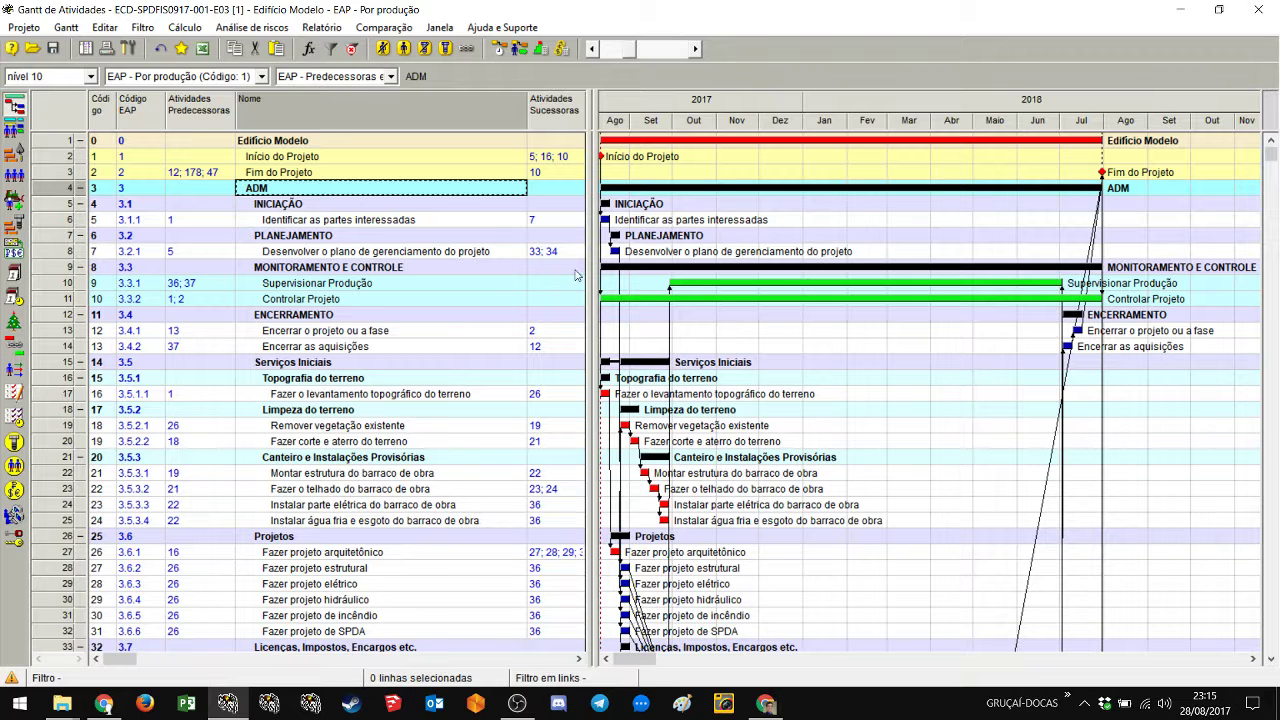
drag(607, 158, 612, 302)
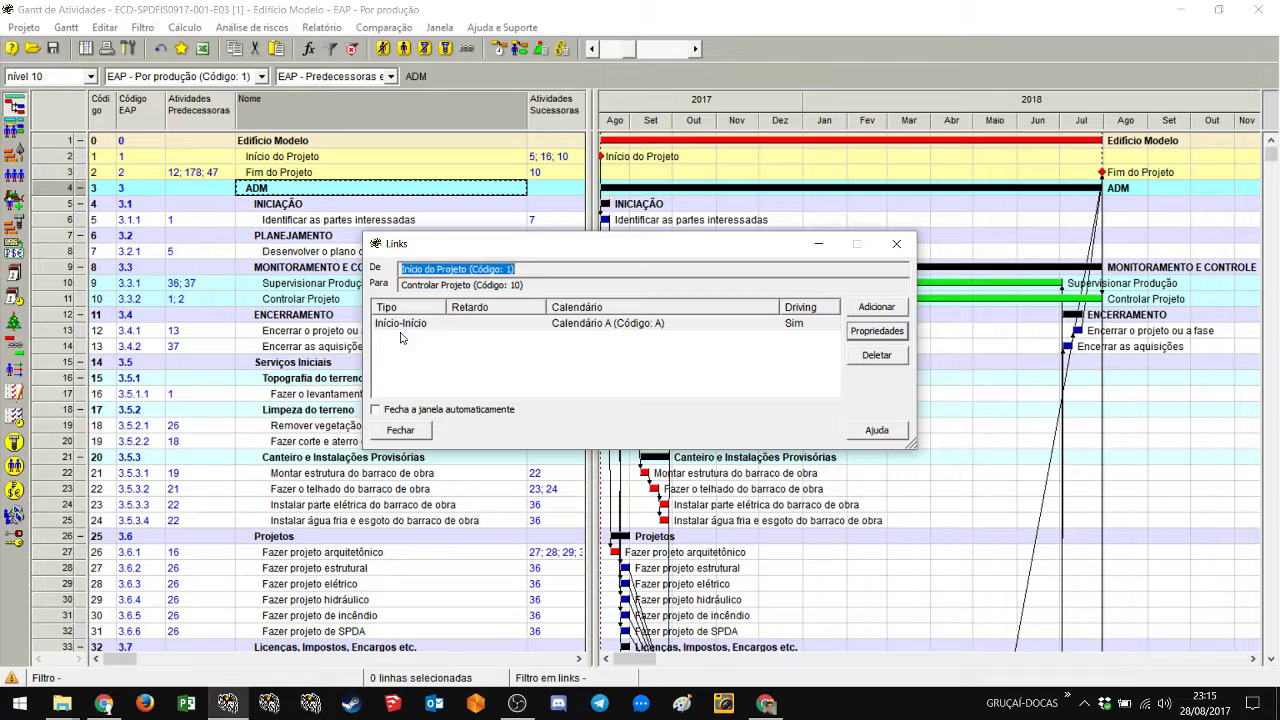
drag(578, 250, 461, 277)
click(781, 279)
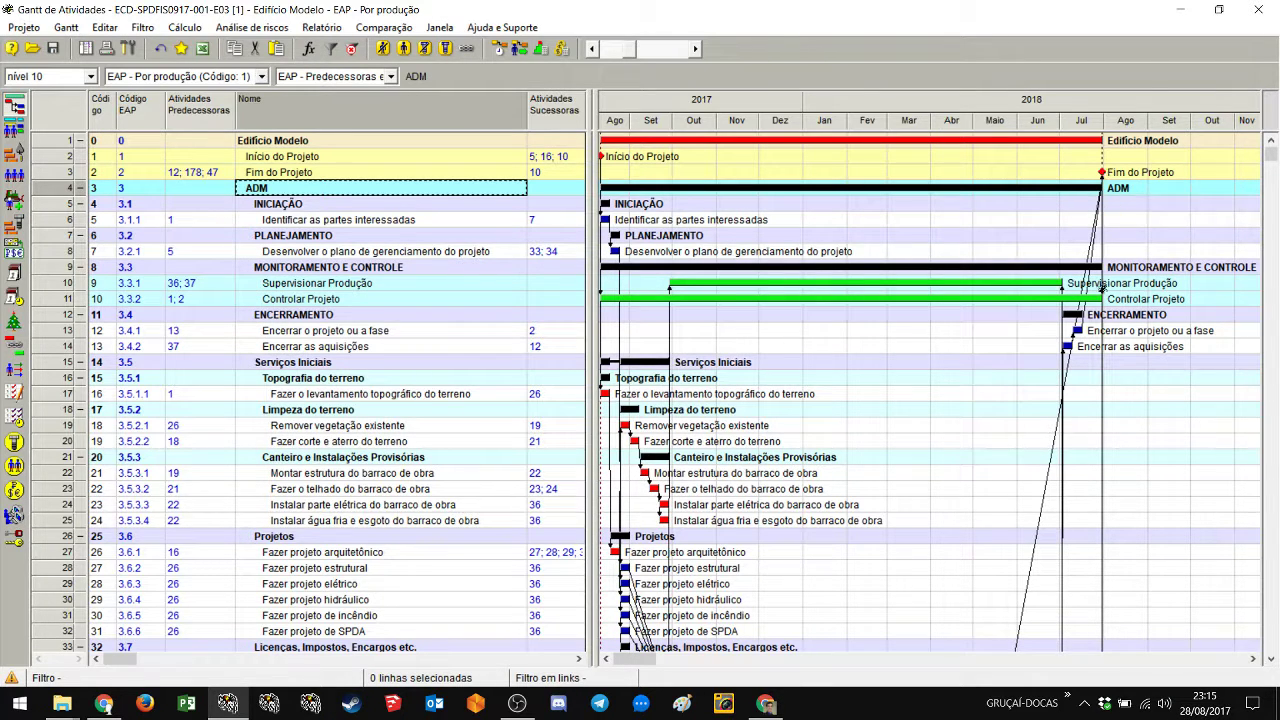
double_click(1099, 302)
click(780, 271)
Step: Widen the secondary table beside the Gantt chart and show the Tipo DPH field in it
drag(597, 213, 751, 212)
right_click(623, 109)
click(686, 128)
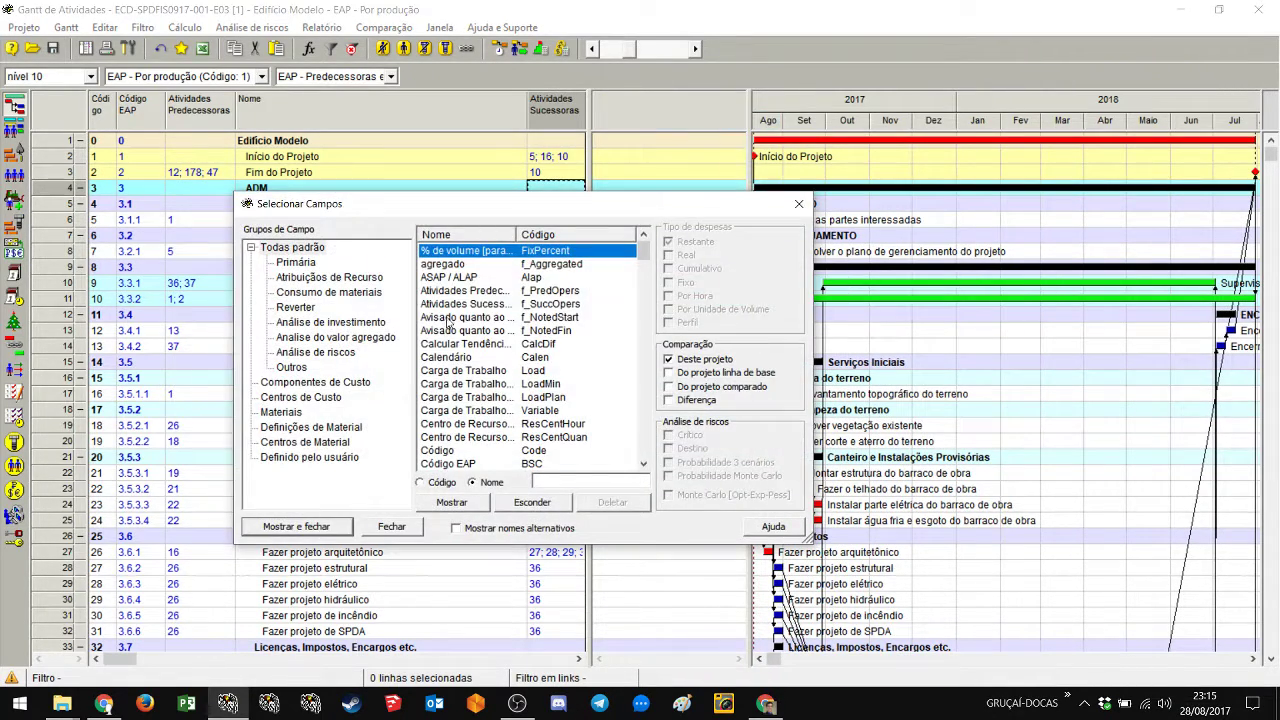
text(ti)
key(Down)
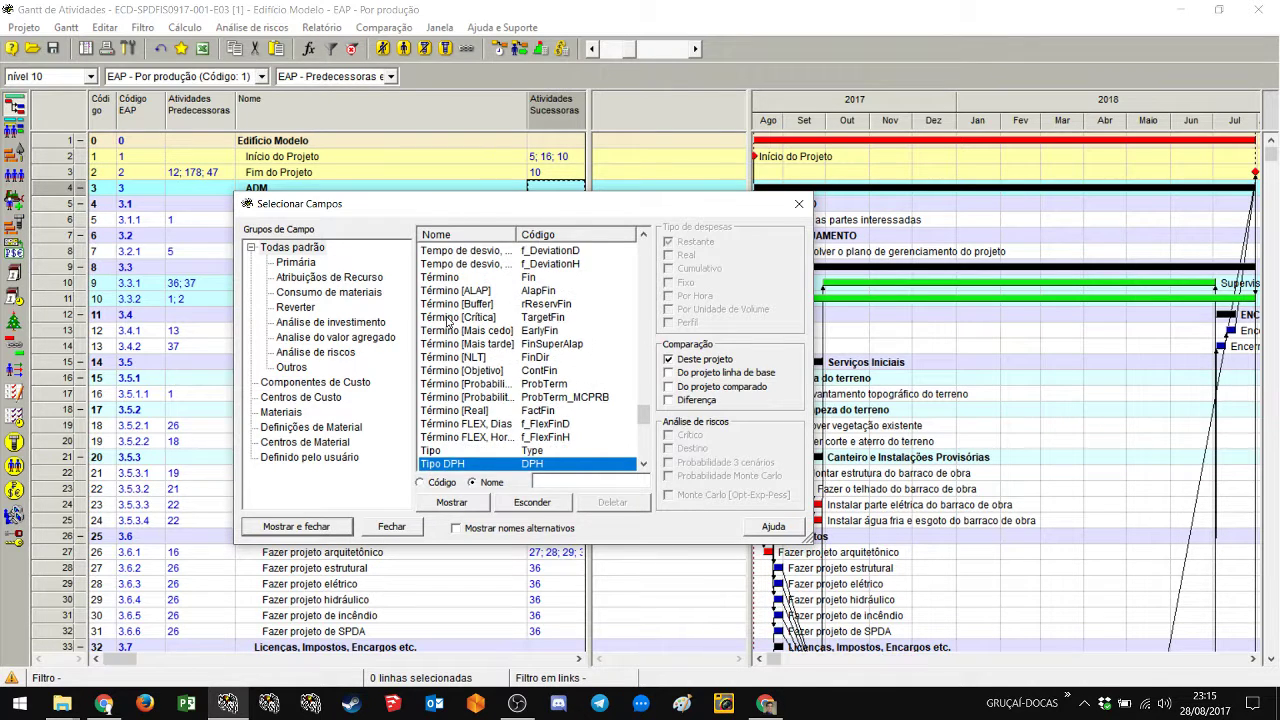
key(Return)
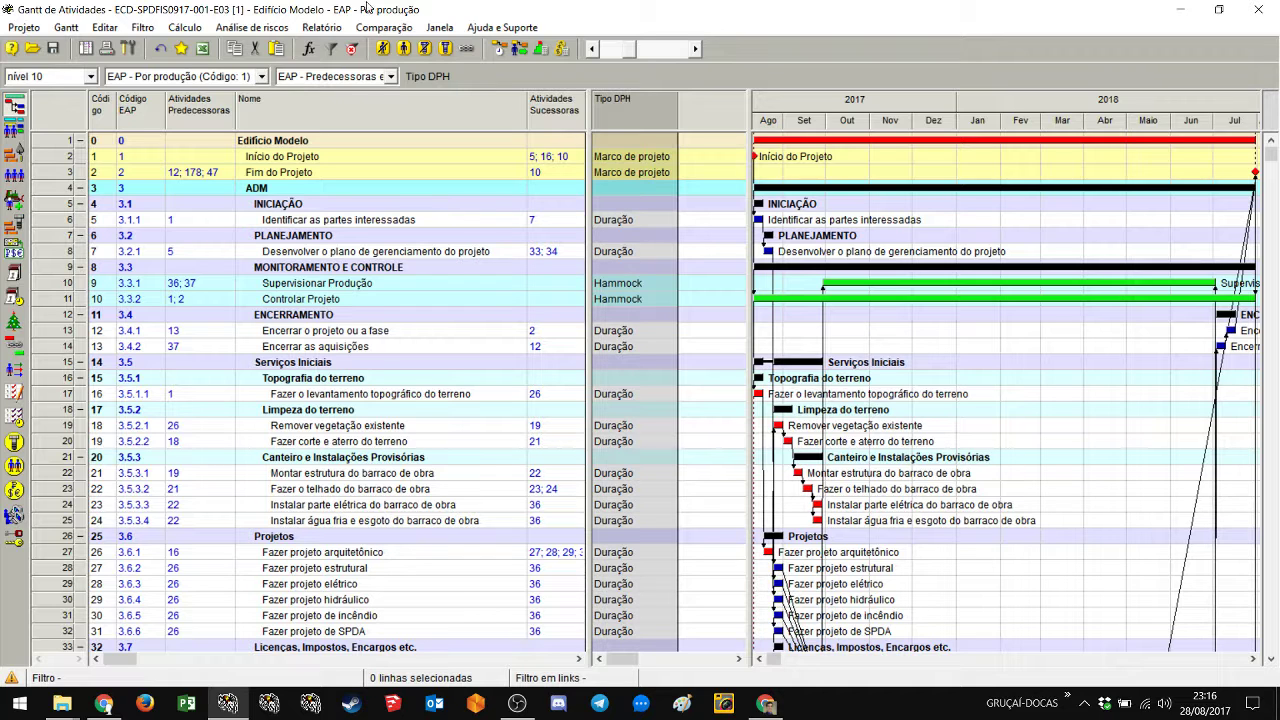
Step: Switch the WBS to EAP - Por apto and expand apartment 401 with its Apto 401 and Pilares e laje 4º pvto phases
click(184, 78)
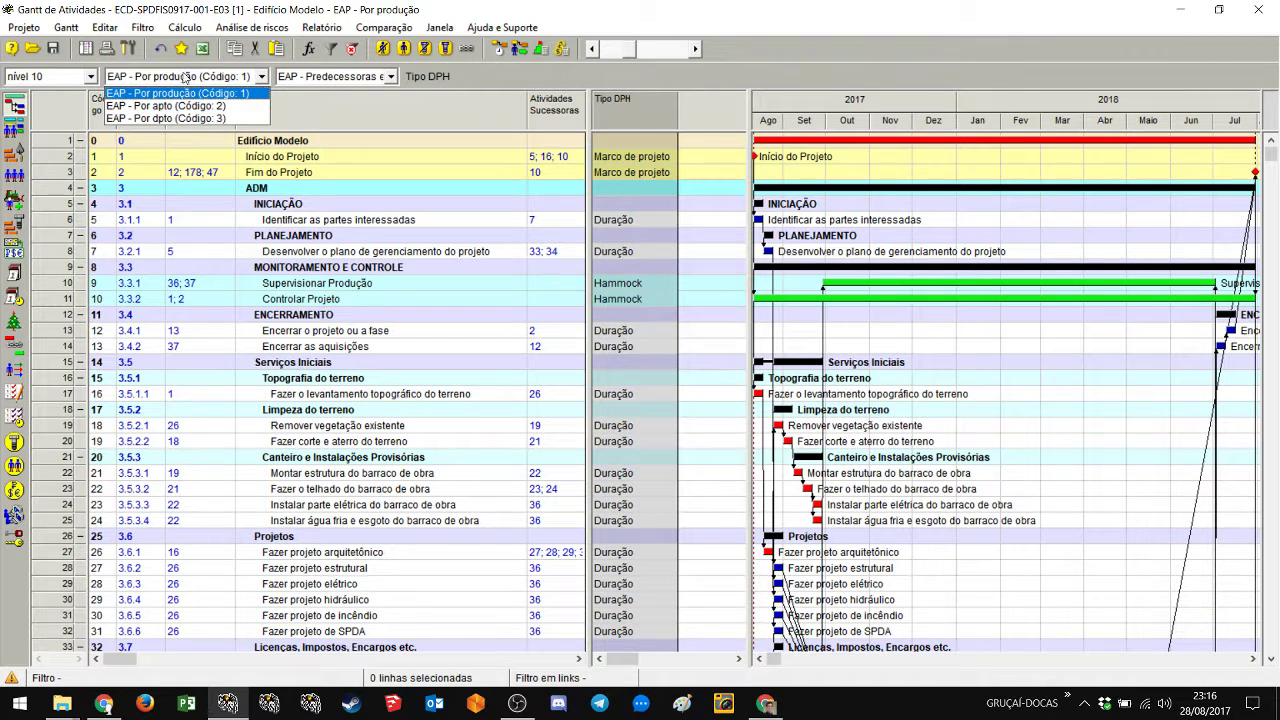
click(181, 107)
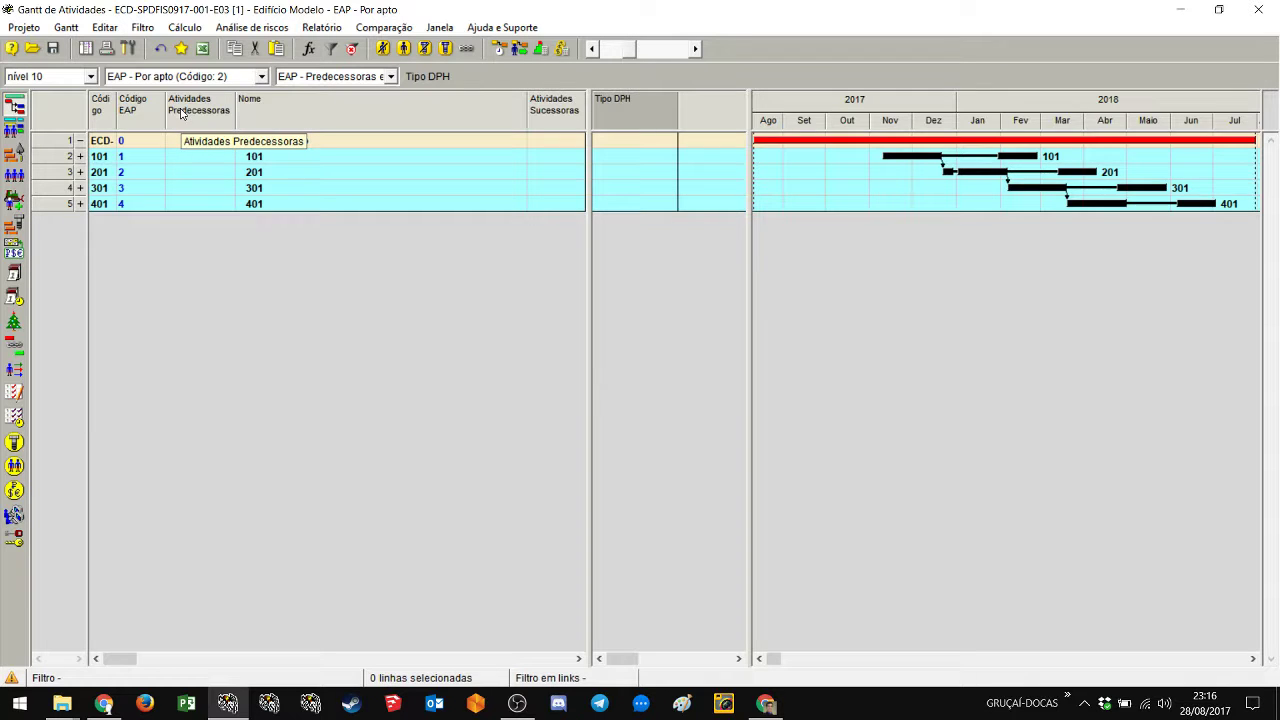
click(81, 204)
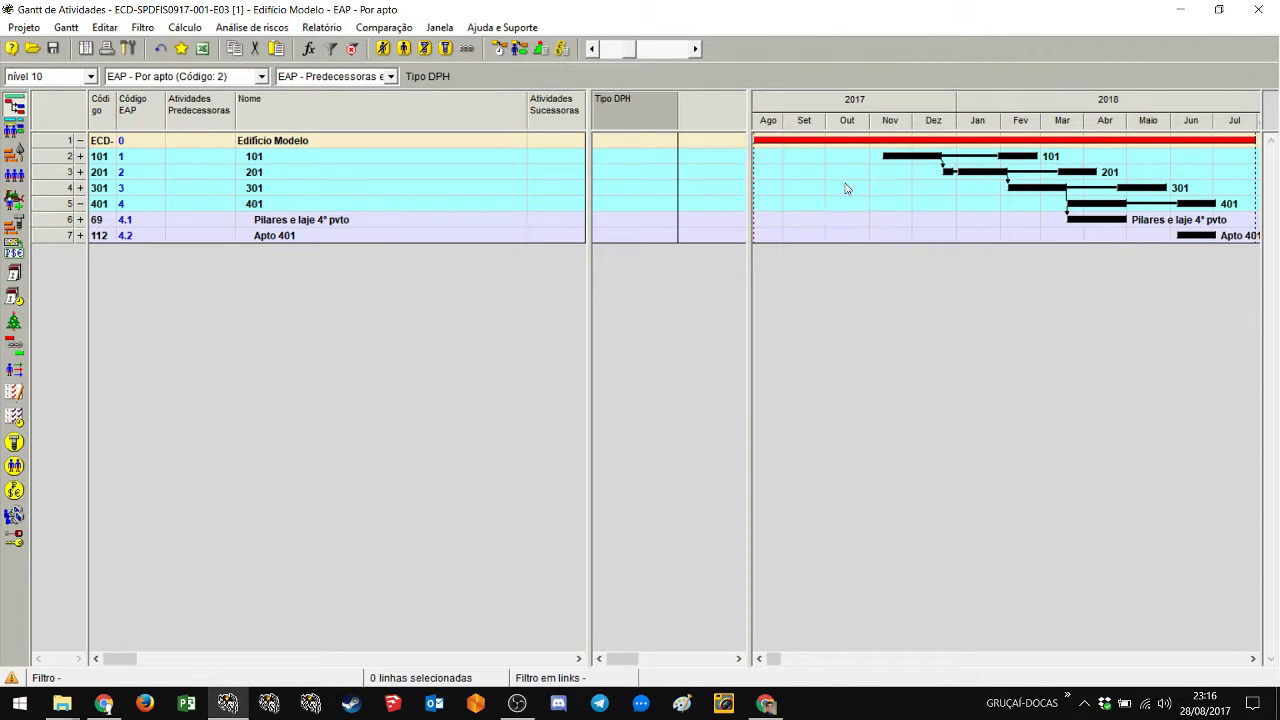
click(82, 236)
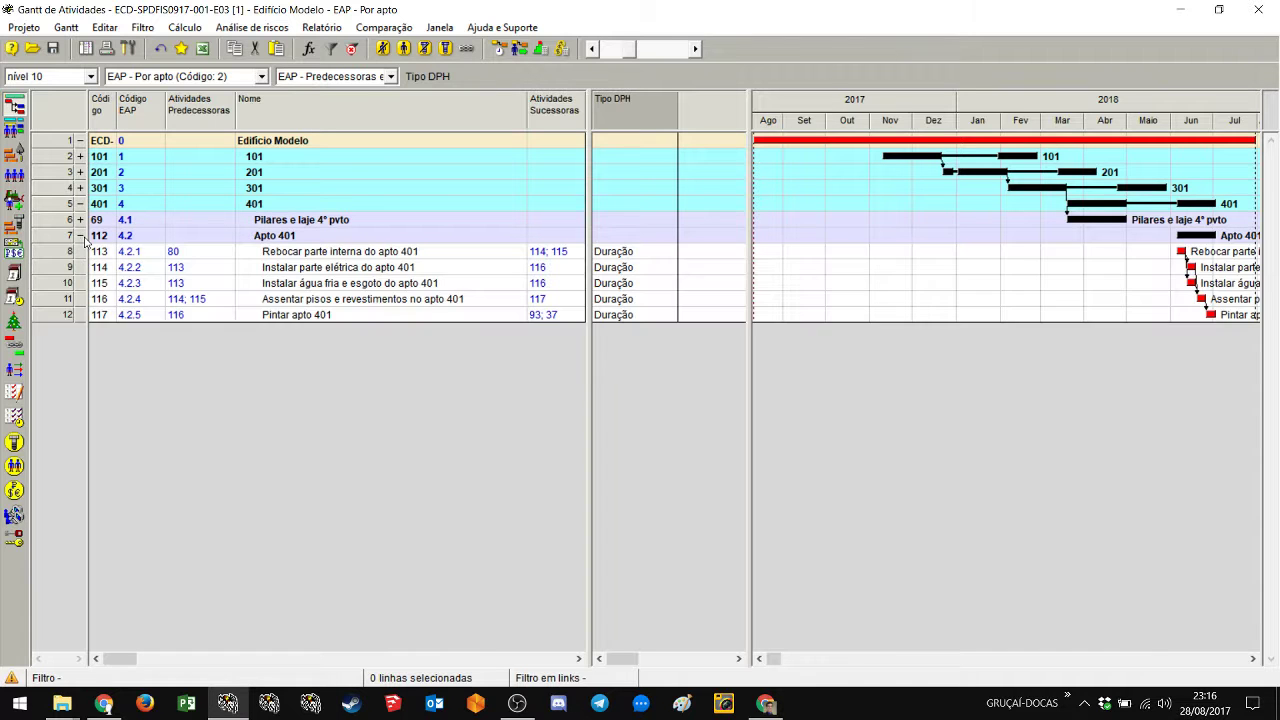
click(81, 220)
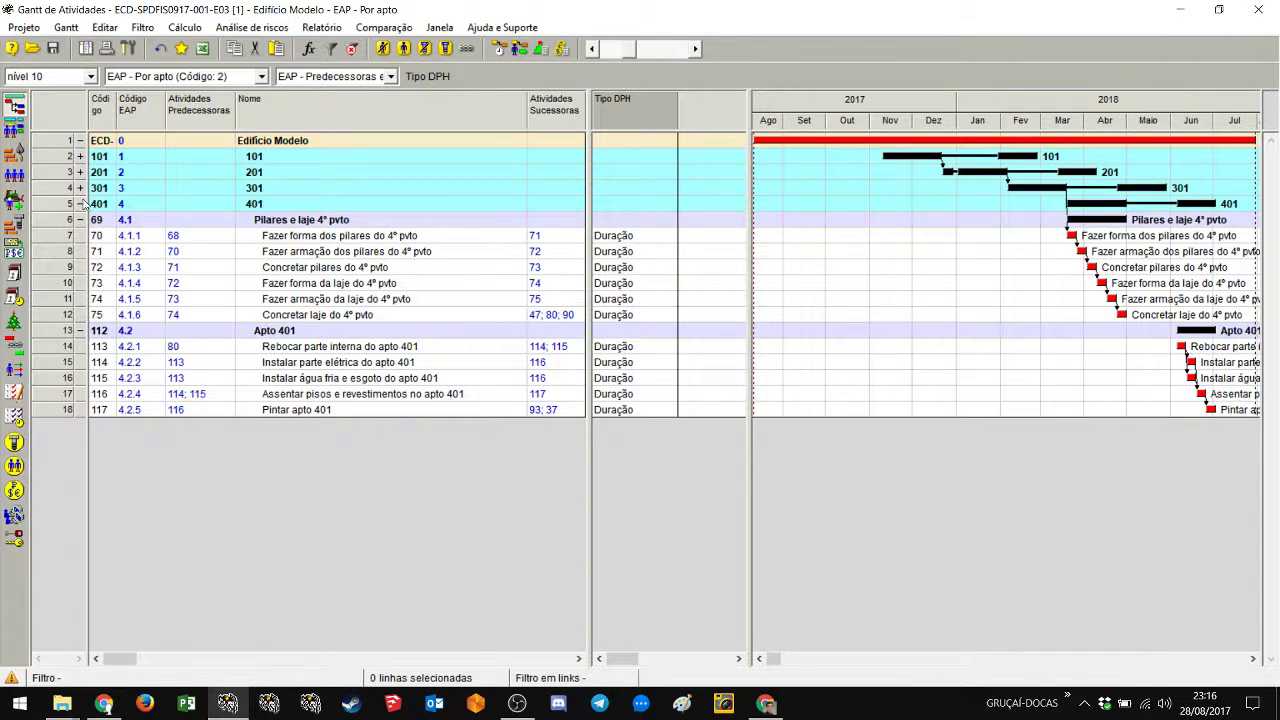
Step: Expand apartments 101, 201 and 301 and set the display level to Atividades for the whole structure
click(81, 188)
click(81, 172)
click(81, 156)
click(81, 172)
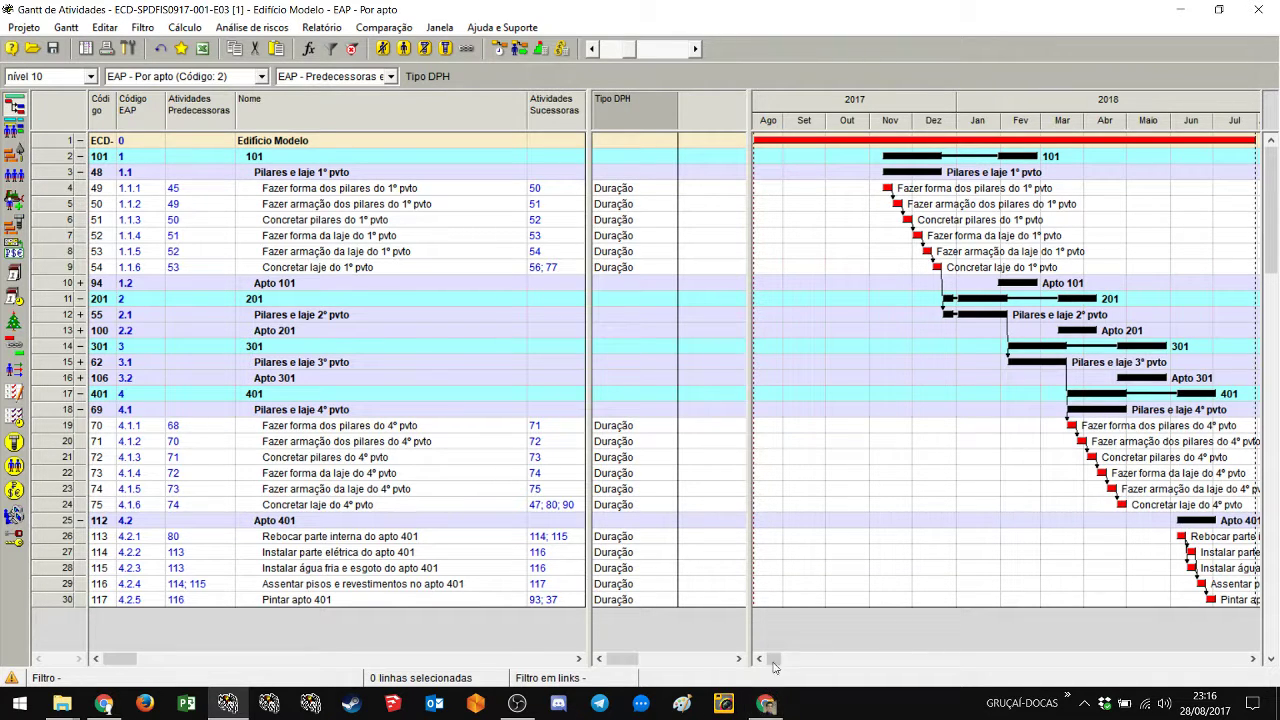
drag(773, 660, 805, 617)
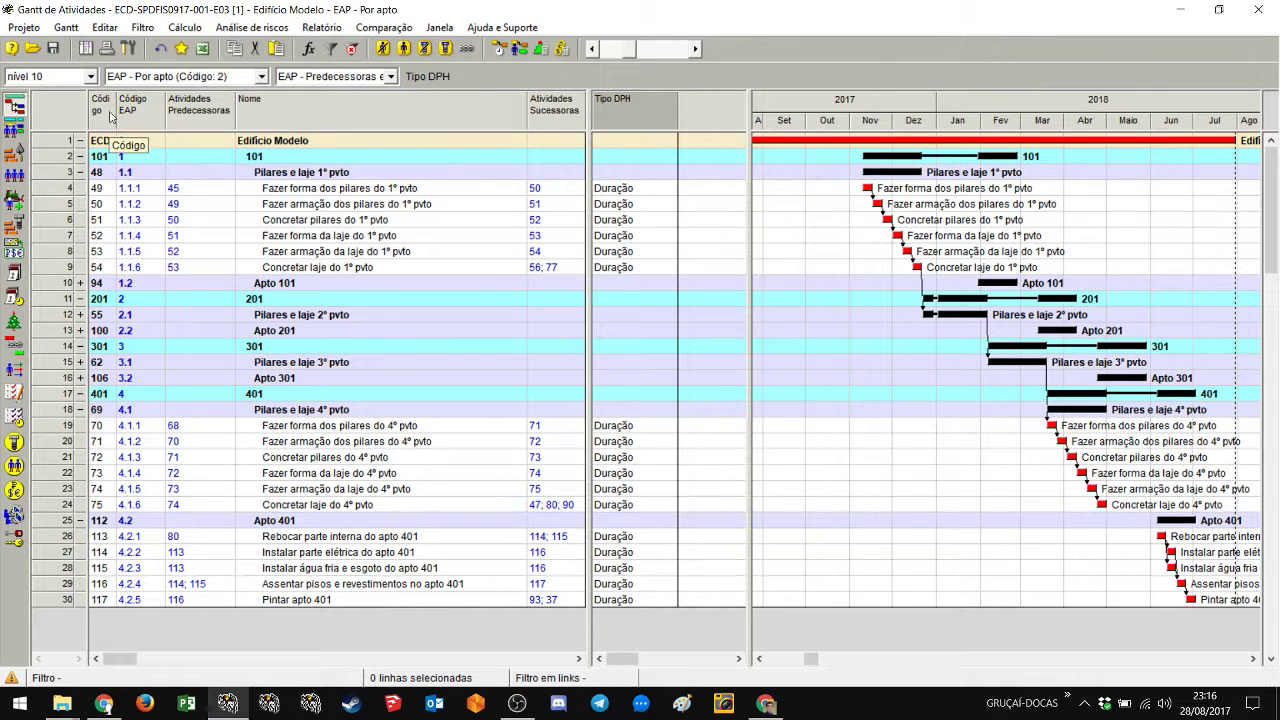
click(90, 76)
click(44, 218)
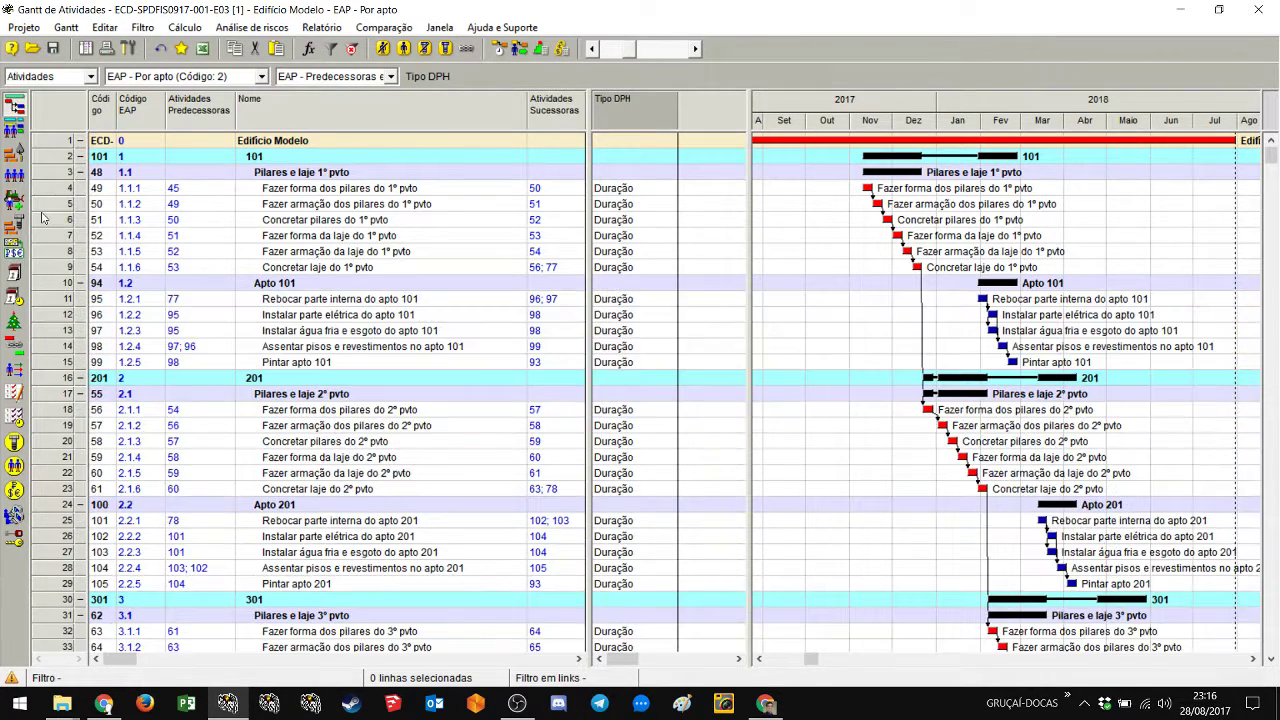
Step: Look through the activities grouped by apartment and cancel the activity and phase filter
scroll(407, 268, down, 4)
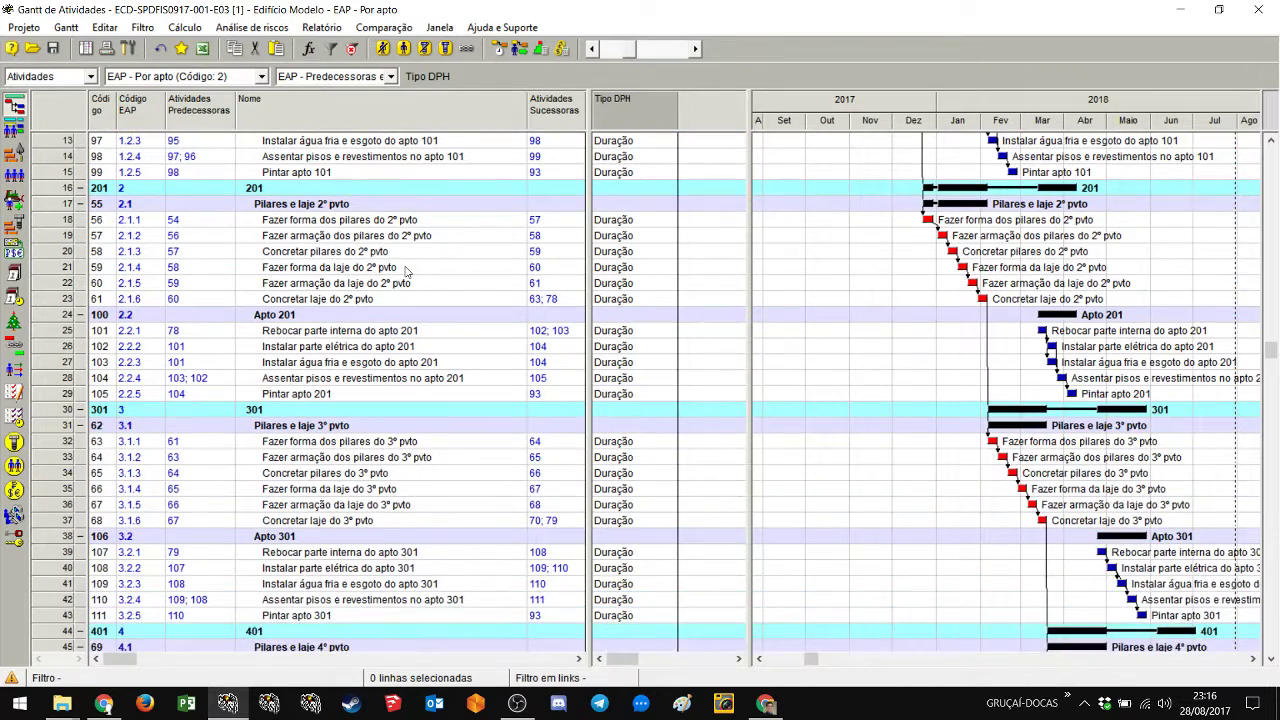
scroll(404, 443, down, 6)
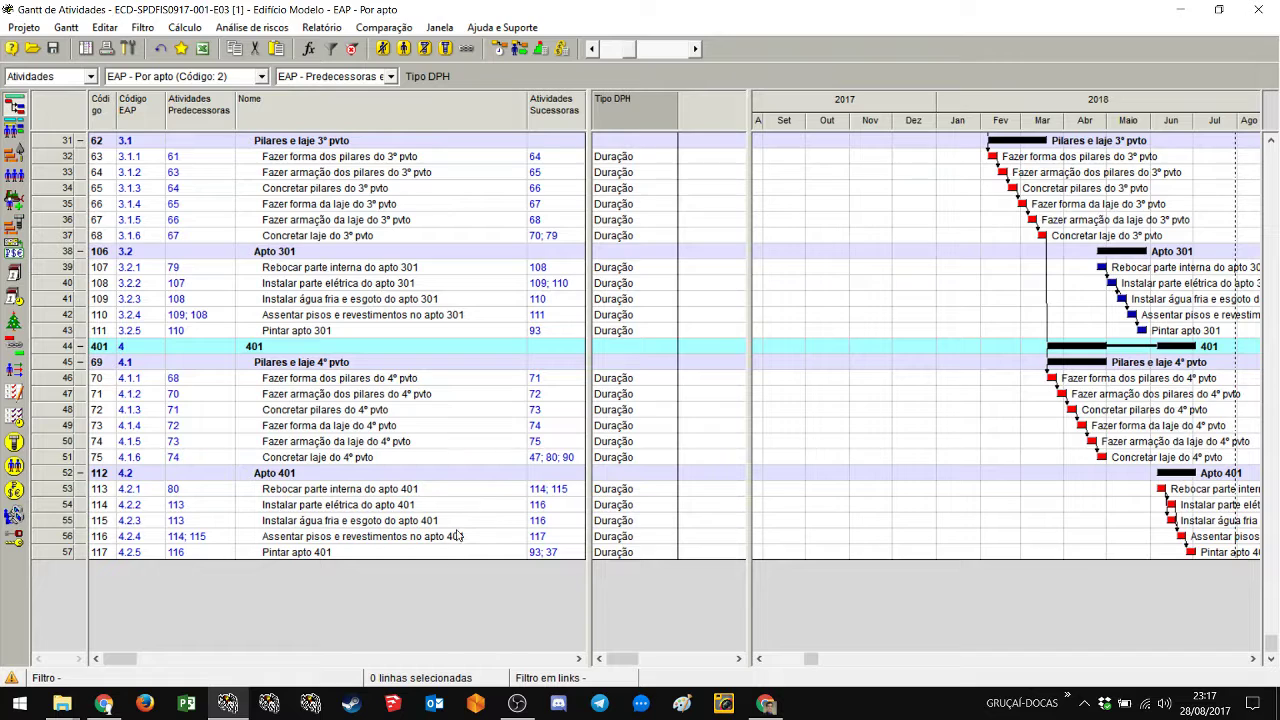
scroll(460, 536, up, 10)
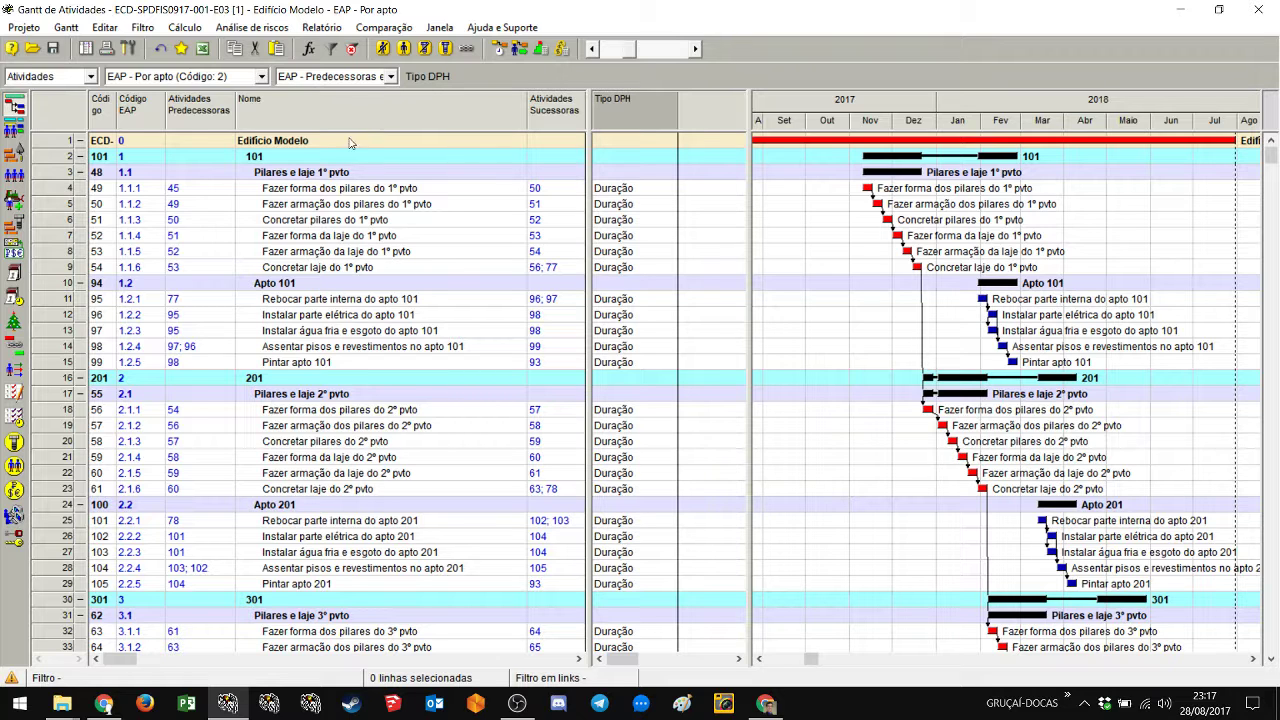
click(142, 27)
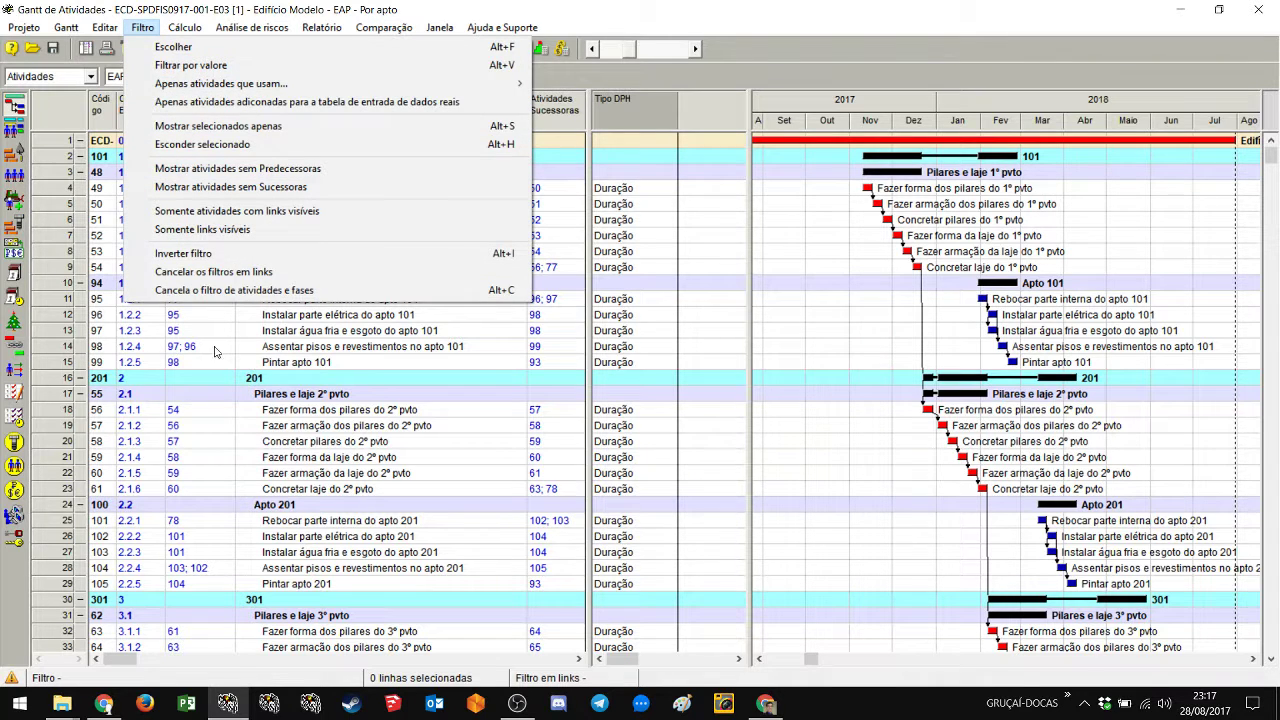
click(276, 290)
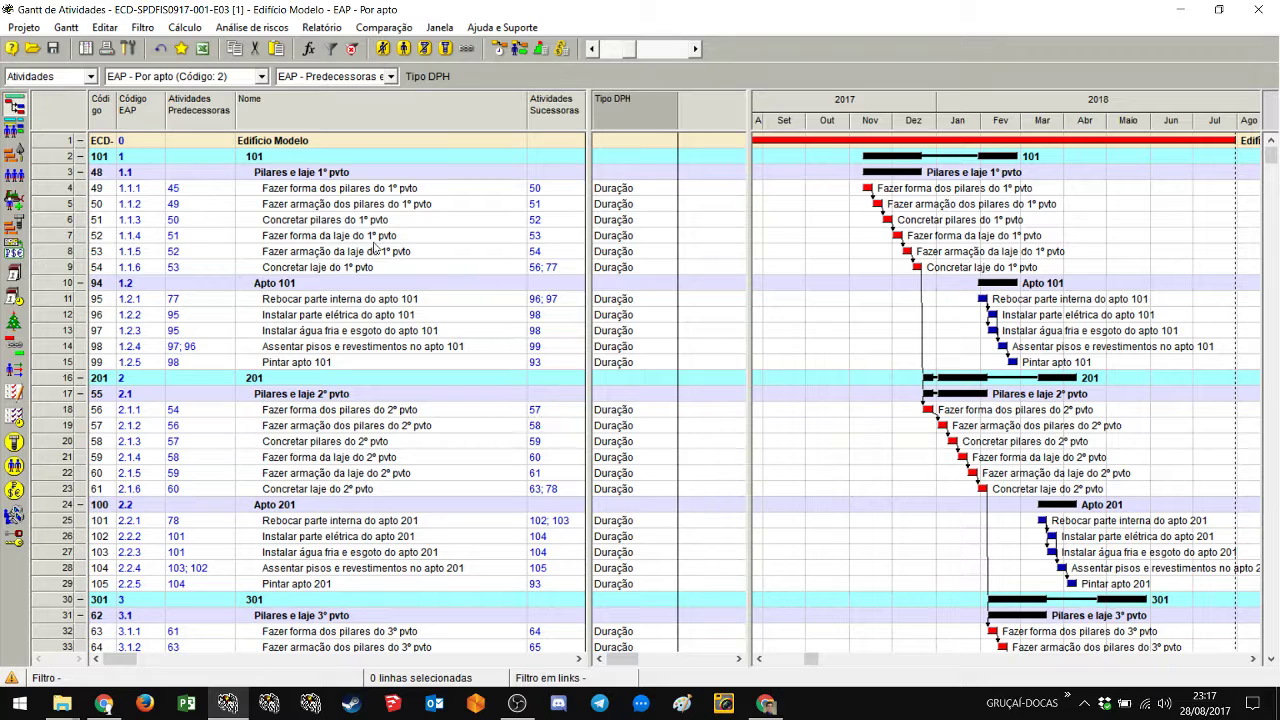
Step: Examine the phases and activities of apartments 101 to 401 in the Por apto structure
scroll(474, 222, down, 10)
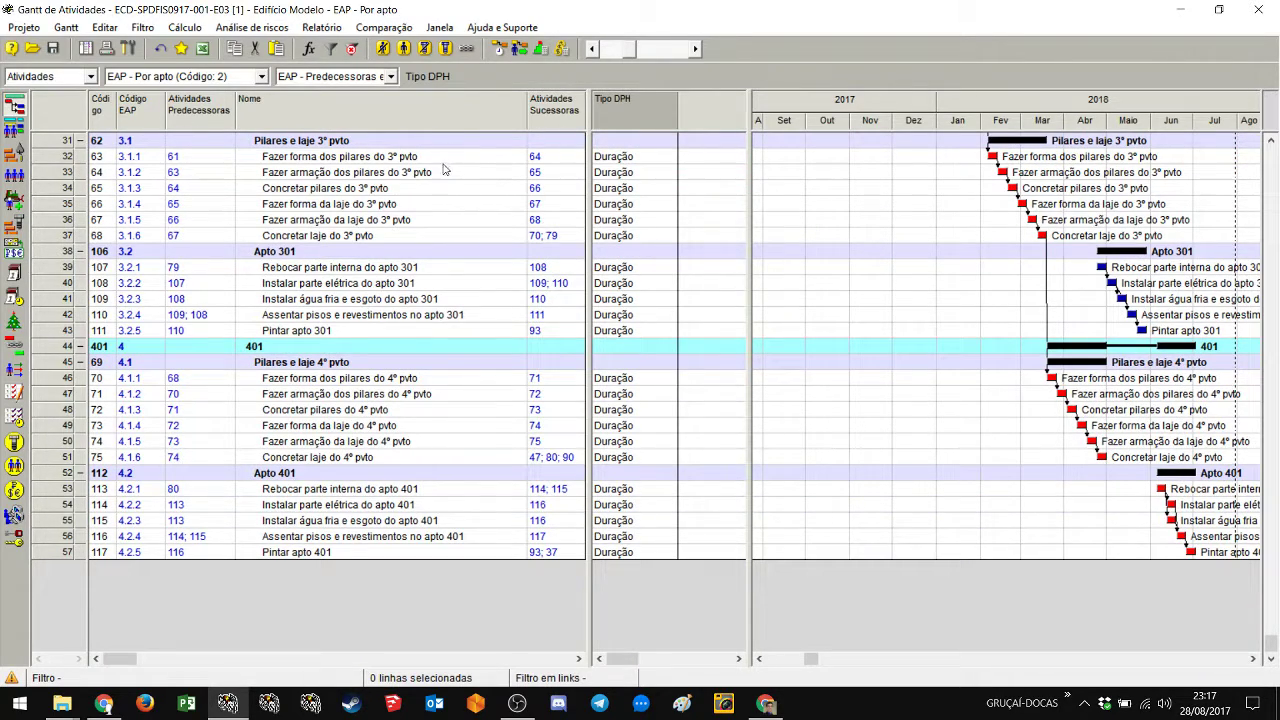
scroll(450, 195, up, 10)
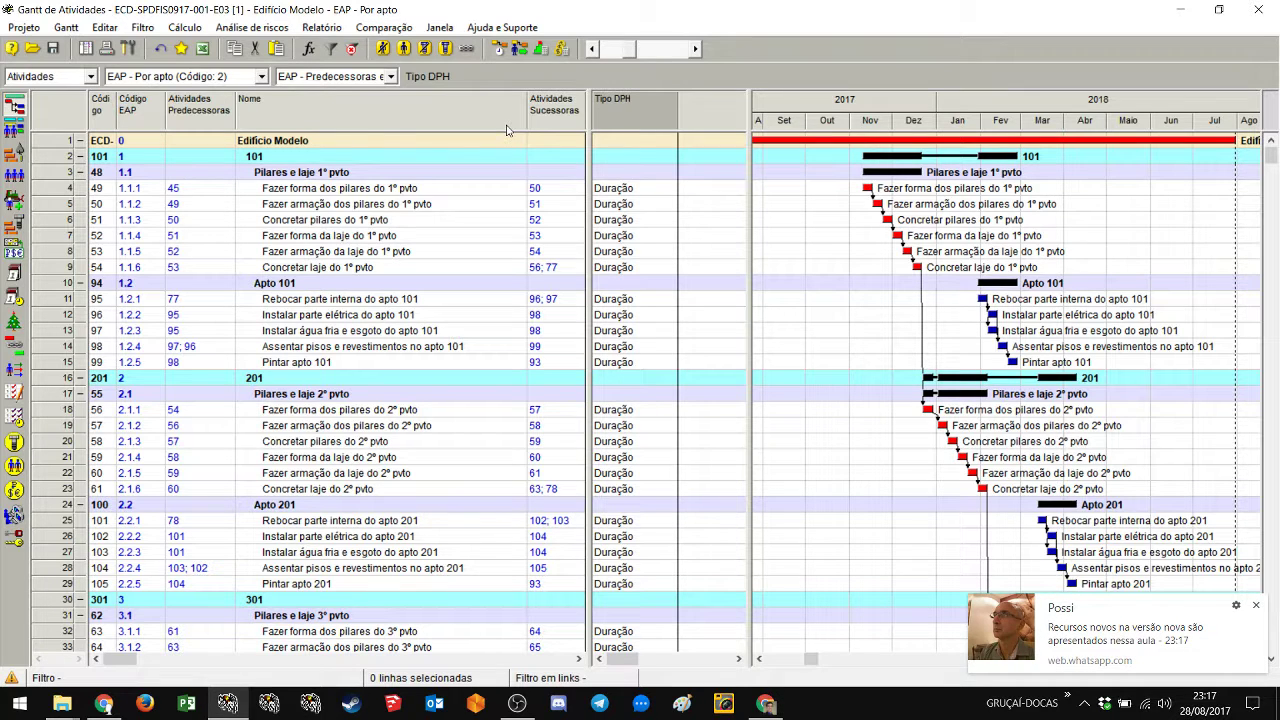
click(1256, 605)
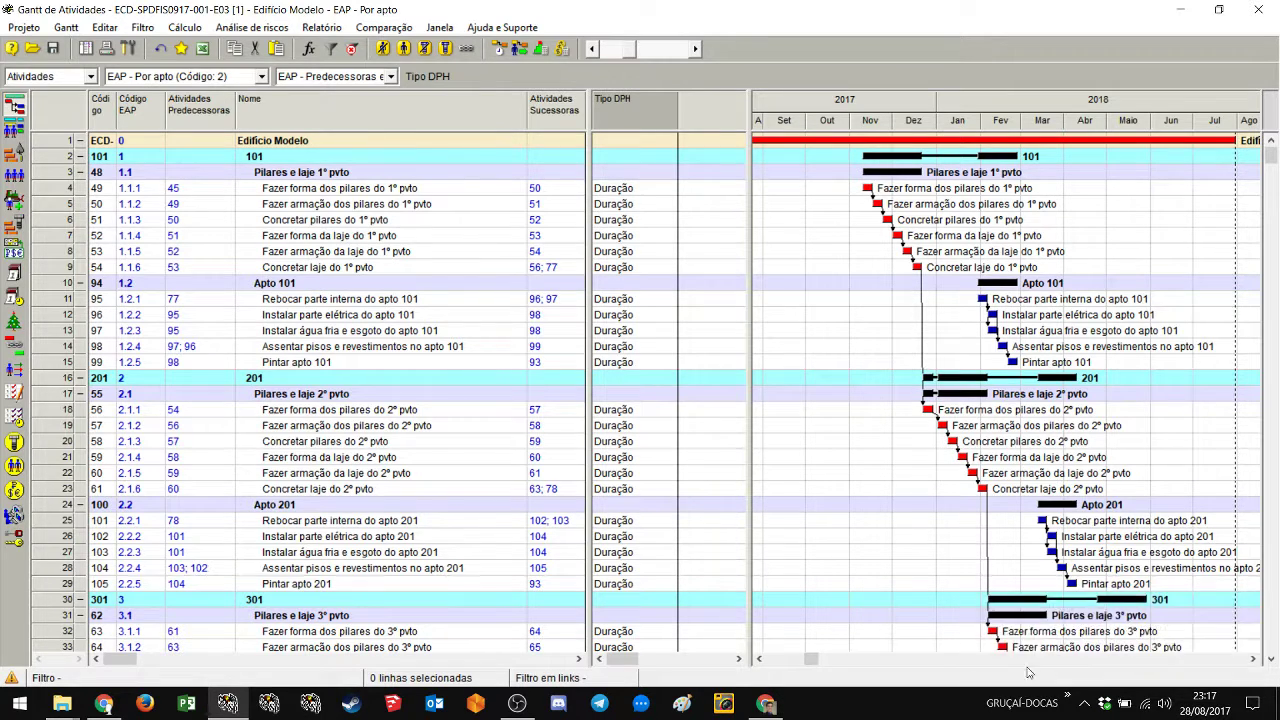
scroll(1028, 672, down, 8)
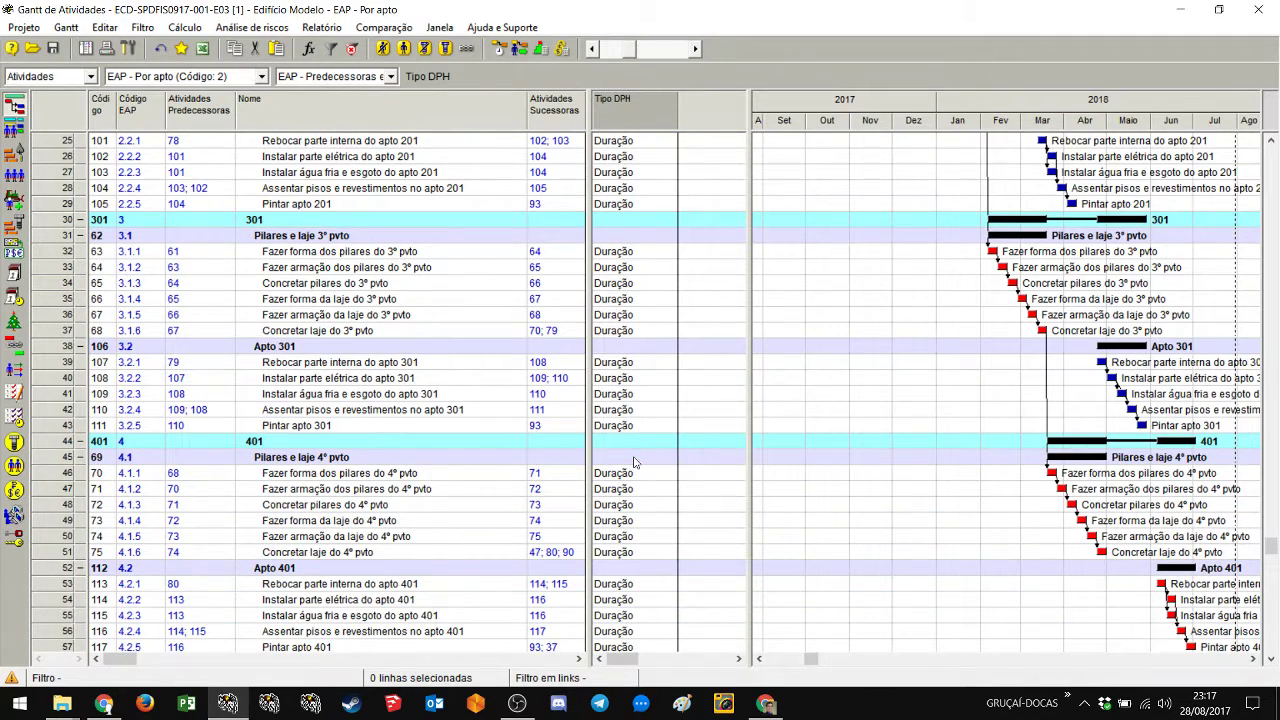
scroll(634, 462, down, 2)
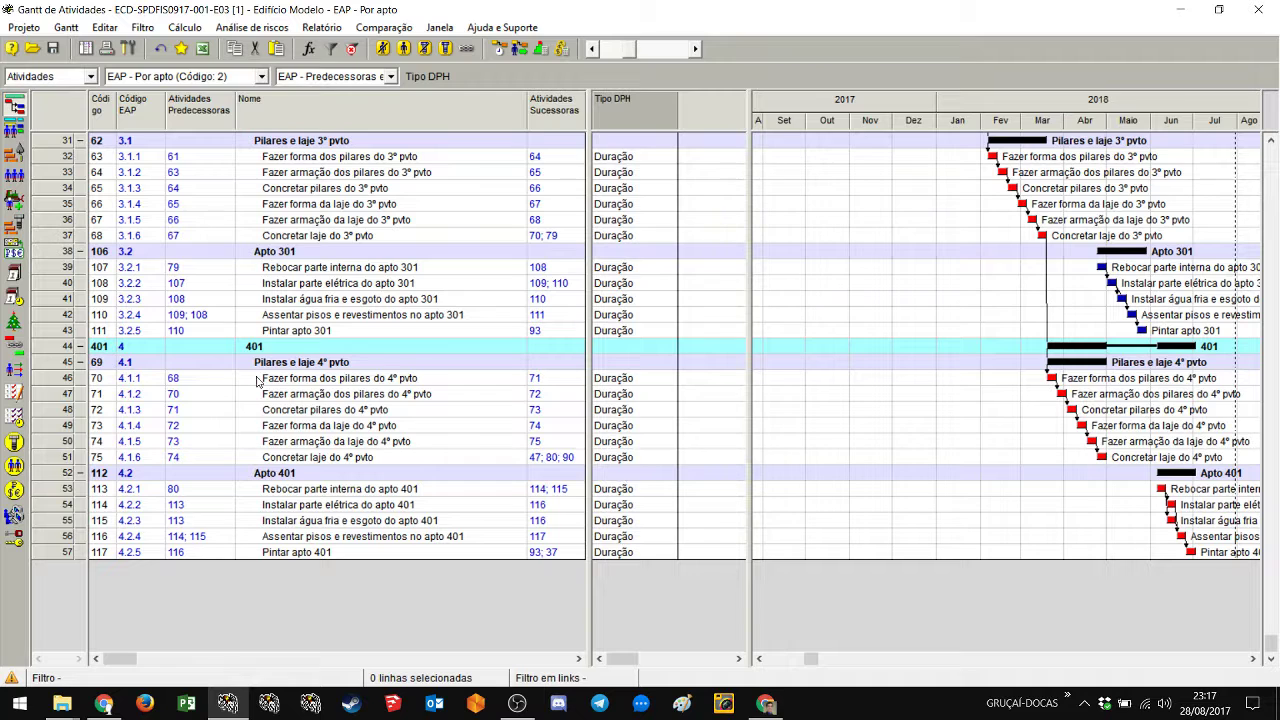
click(266, 347)
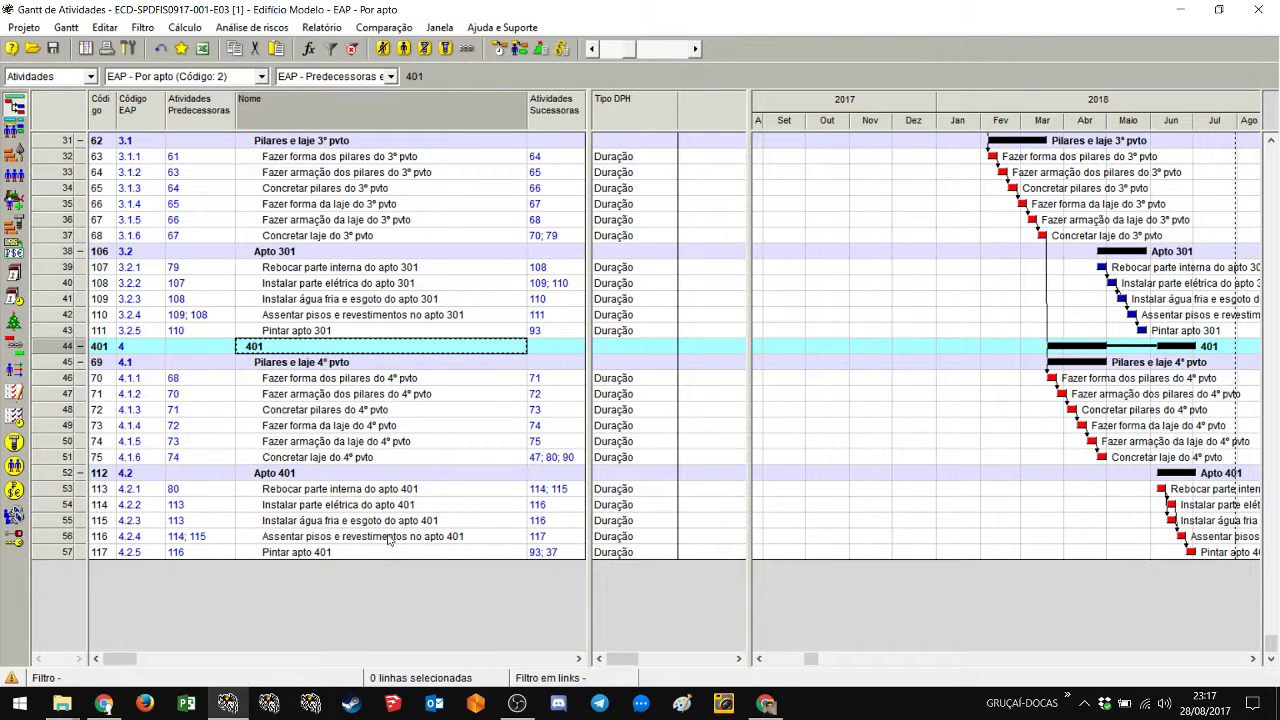
scroll(369, 490, up, 10)
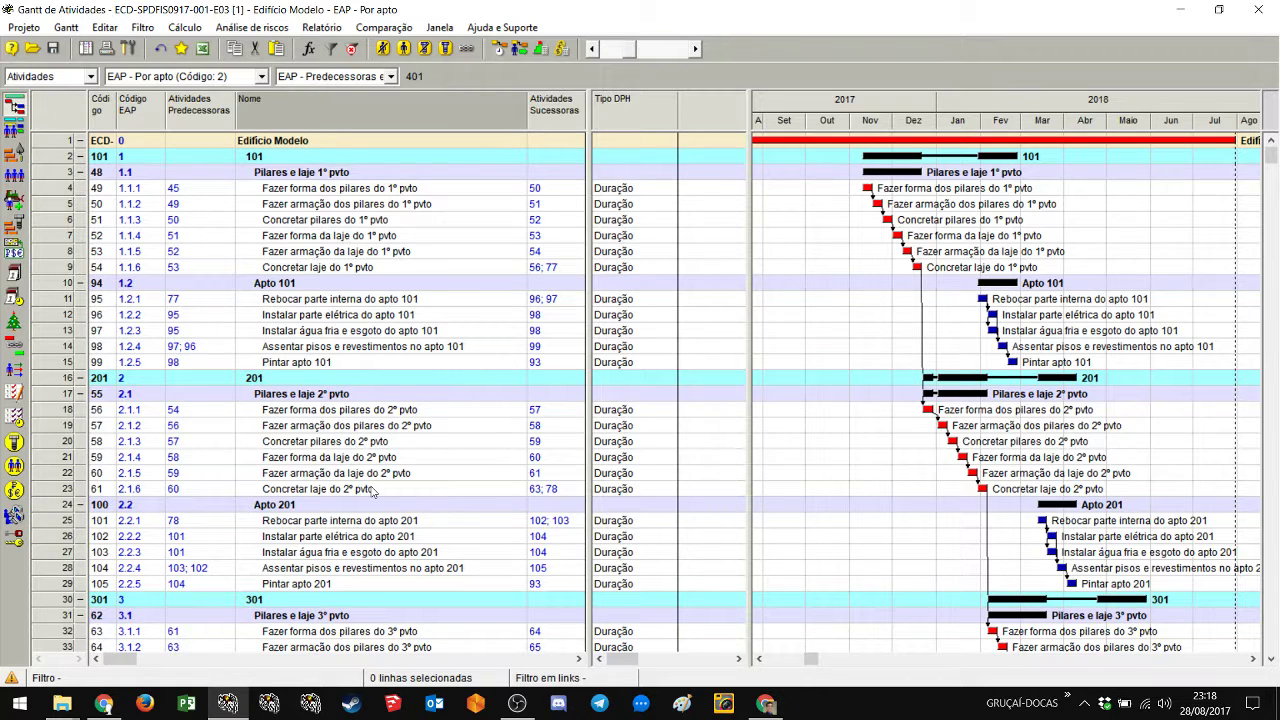
Step: Switch the WBS to EAP - Por dpto and collapse Topografia do terreno and Engenharia to view the ADM department
click(244, 80)
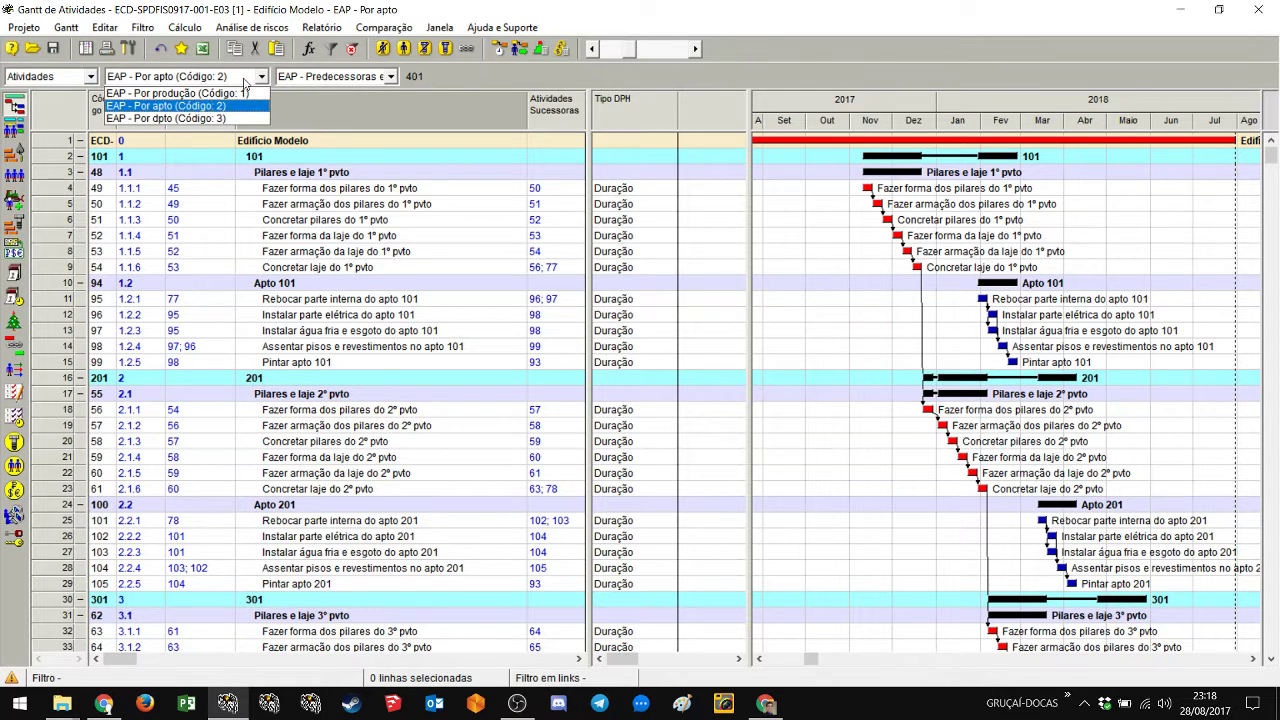
click(172, 119)
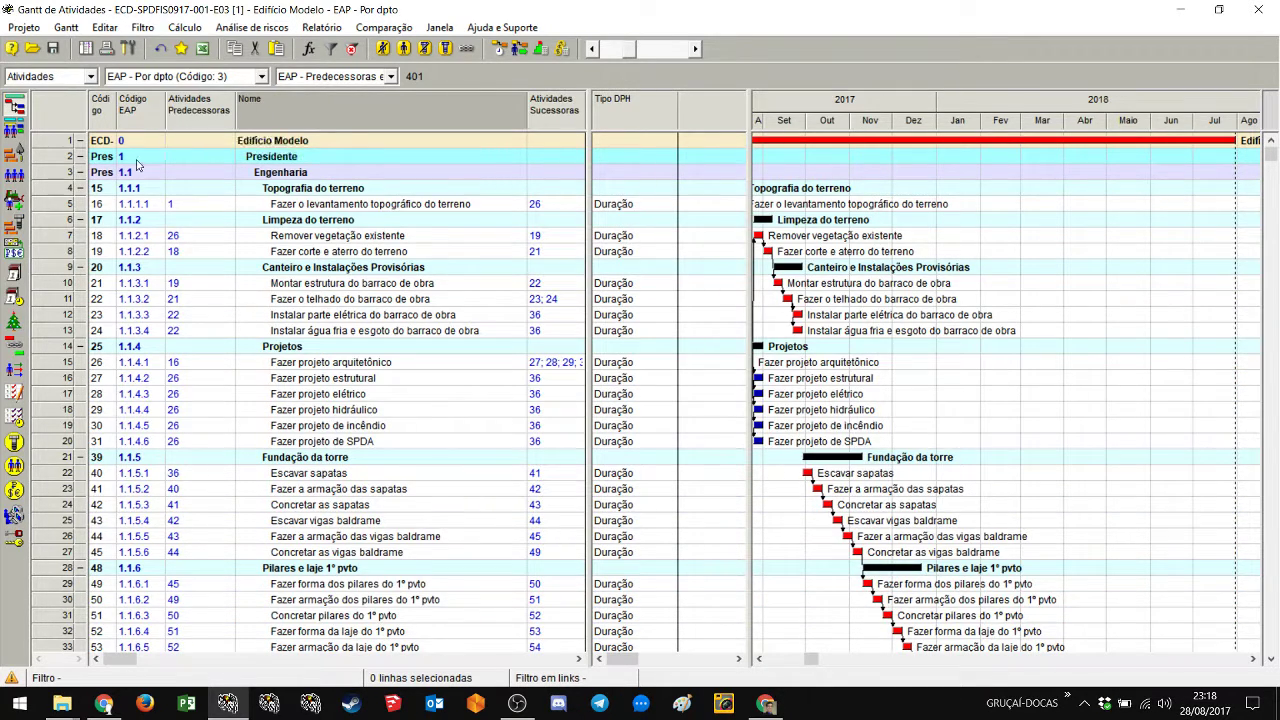
click(80, 188)
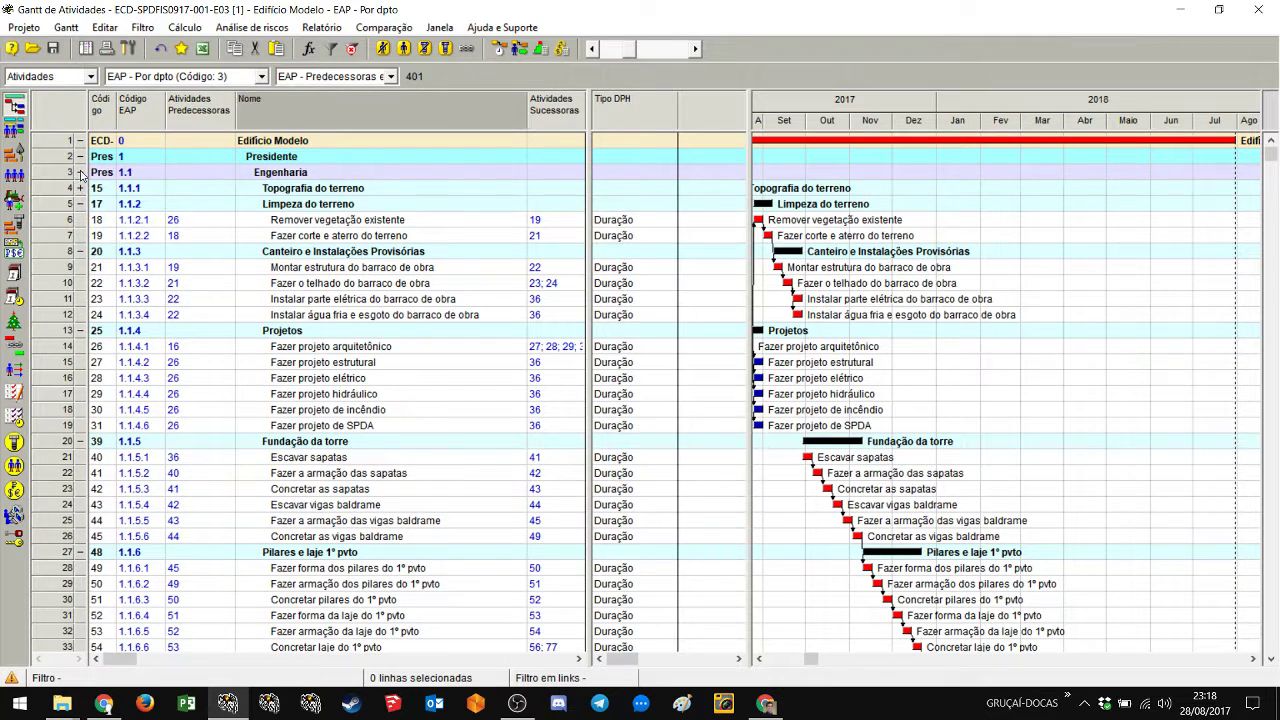
click(81, 172)
click(81, 188)
click(81, 188)
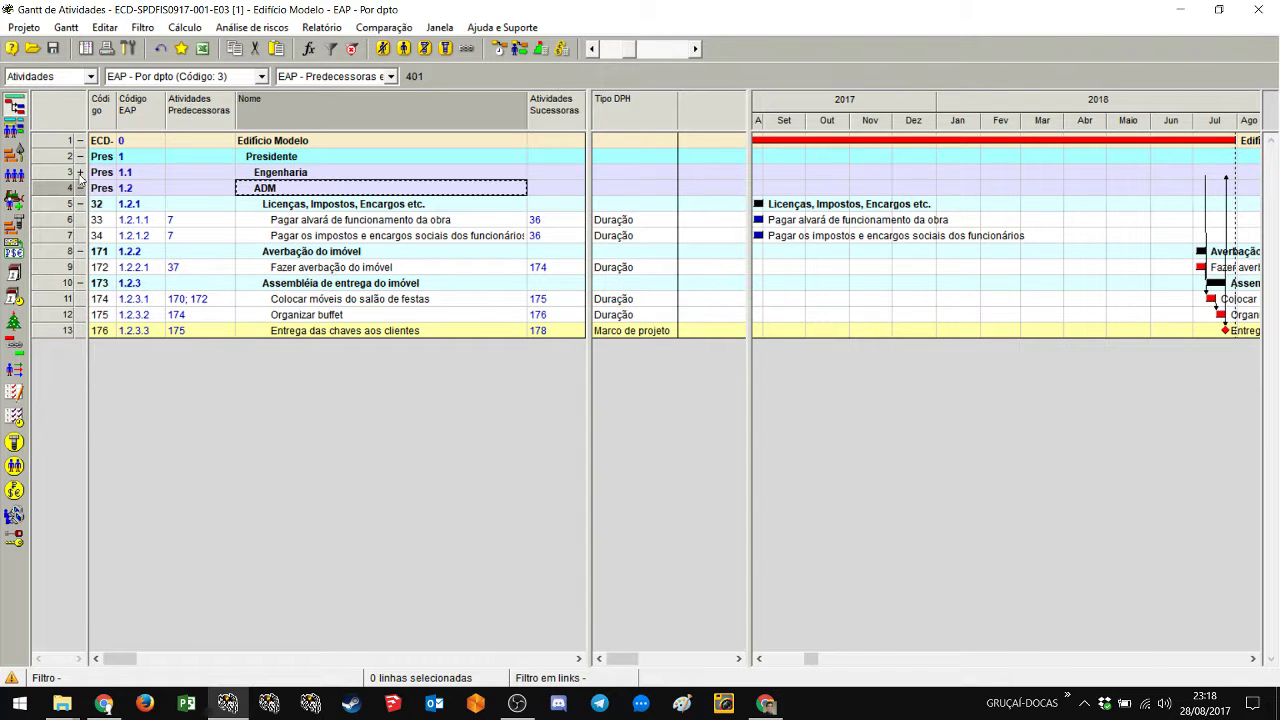
Step: Expand Engenharia, collapse phases Limpeza do terreno to Fundação da torre and look through the department's remaining phases and activities
click(80, 173)
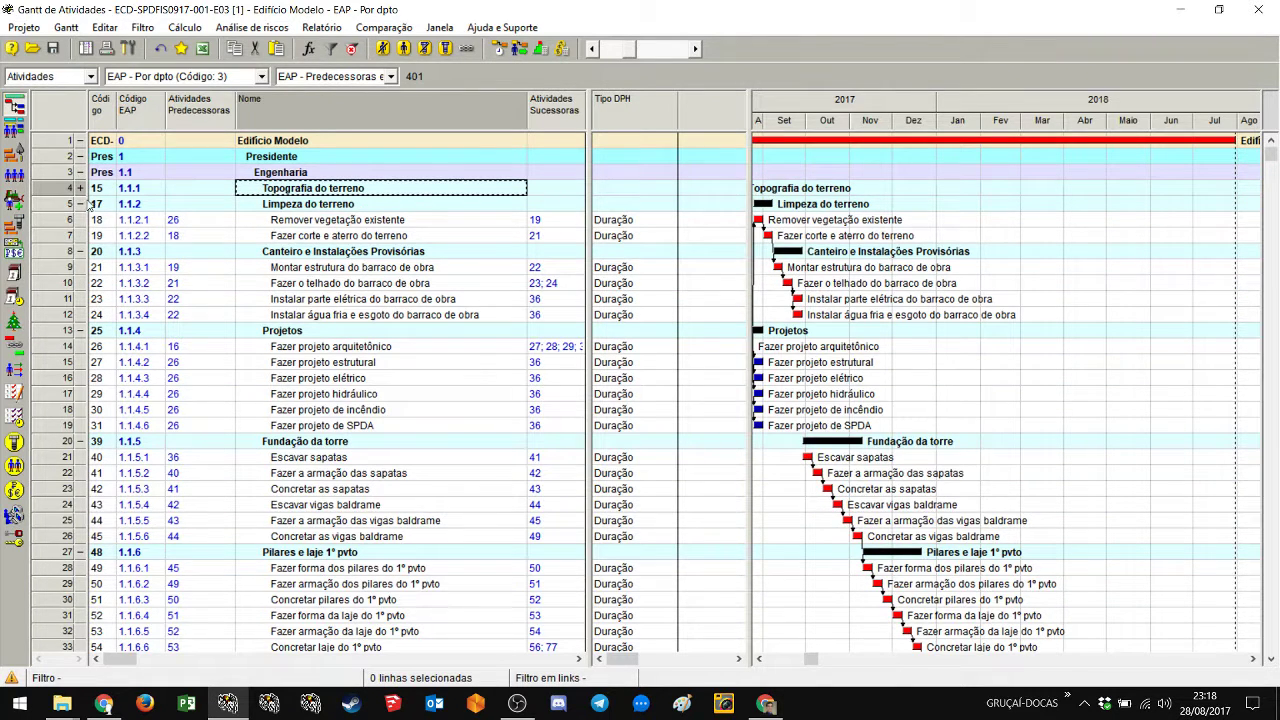
click(81, 204)
click(81, 220)
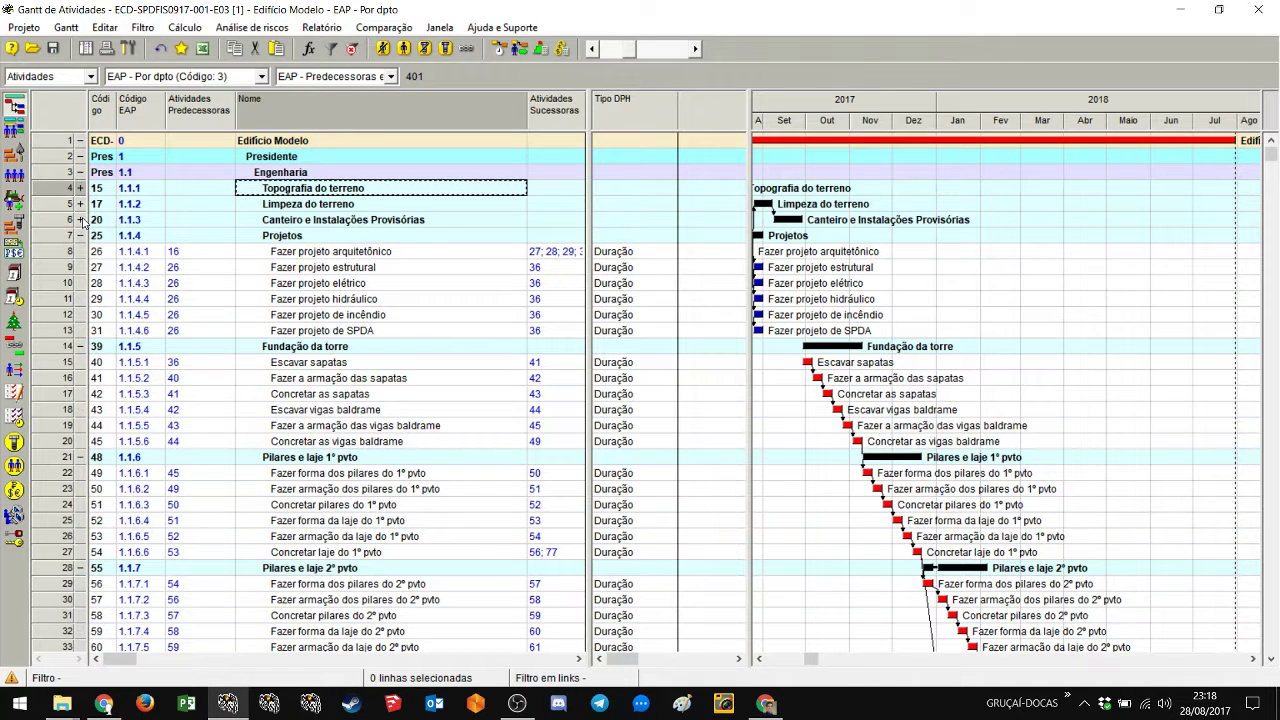
click(80, 236)
click(81, 252)
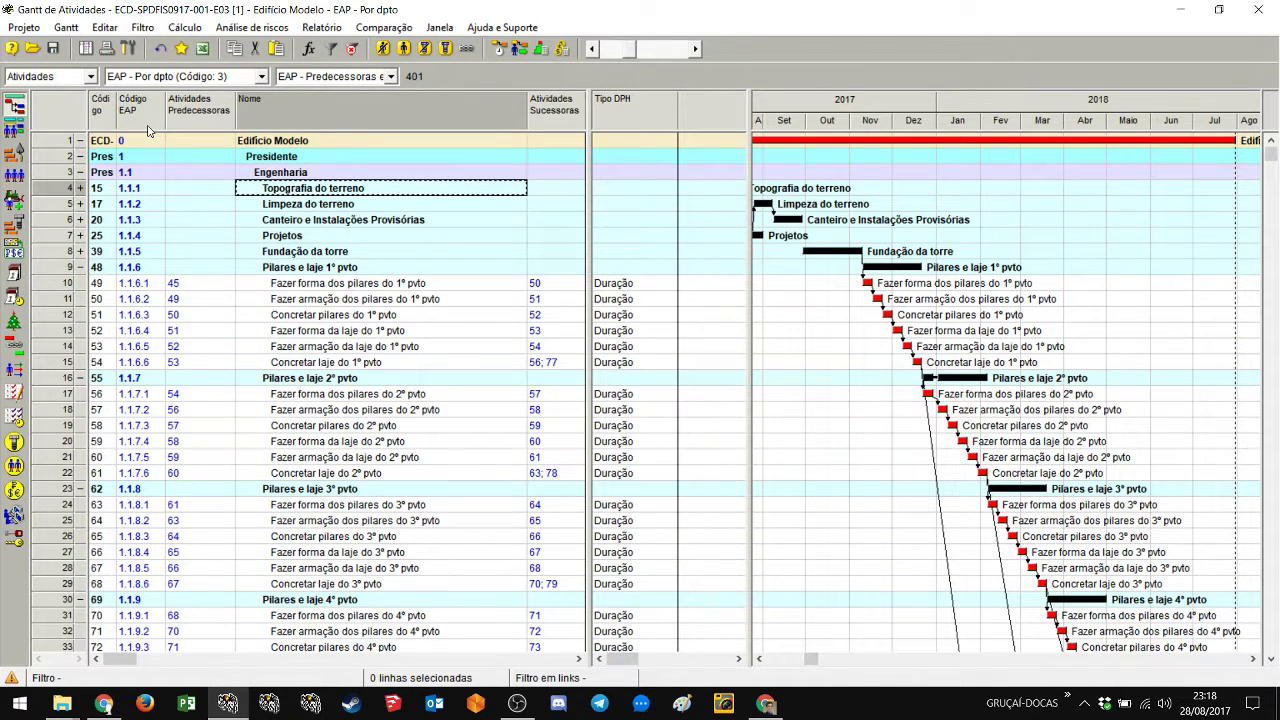
scroll(276, 411, down, 8)
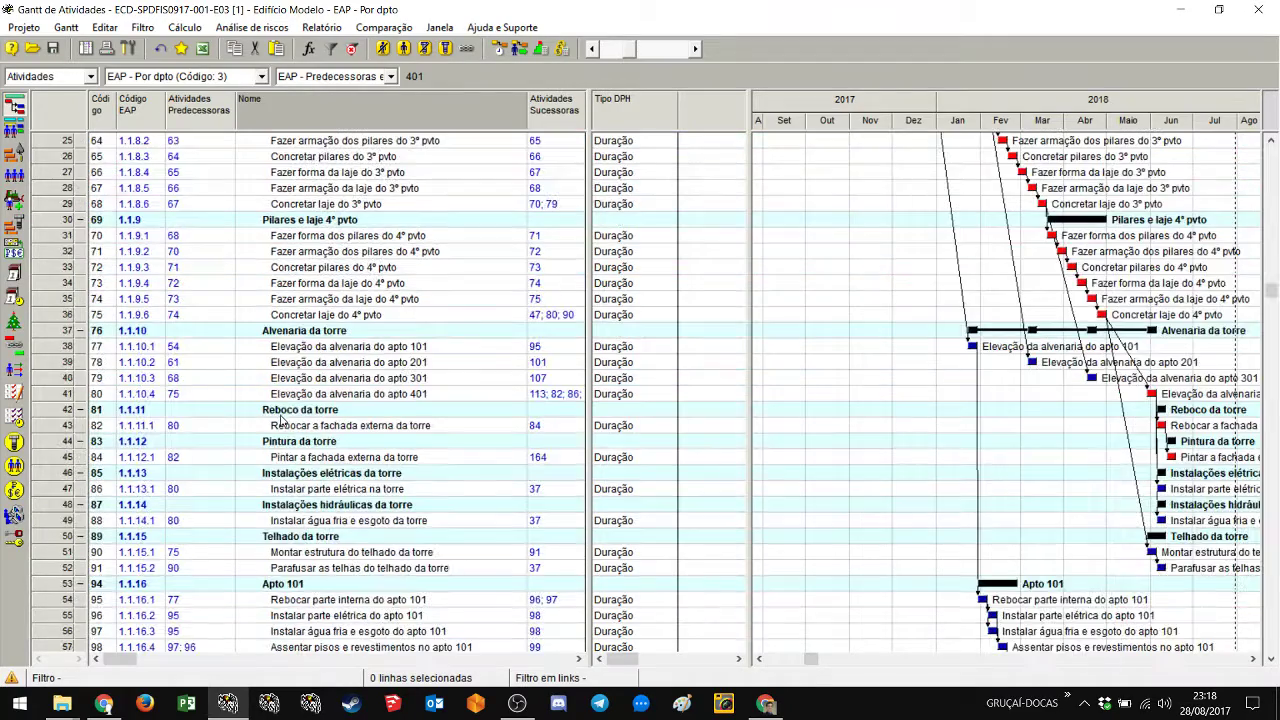
scroll(285, 396, down, 9)
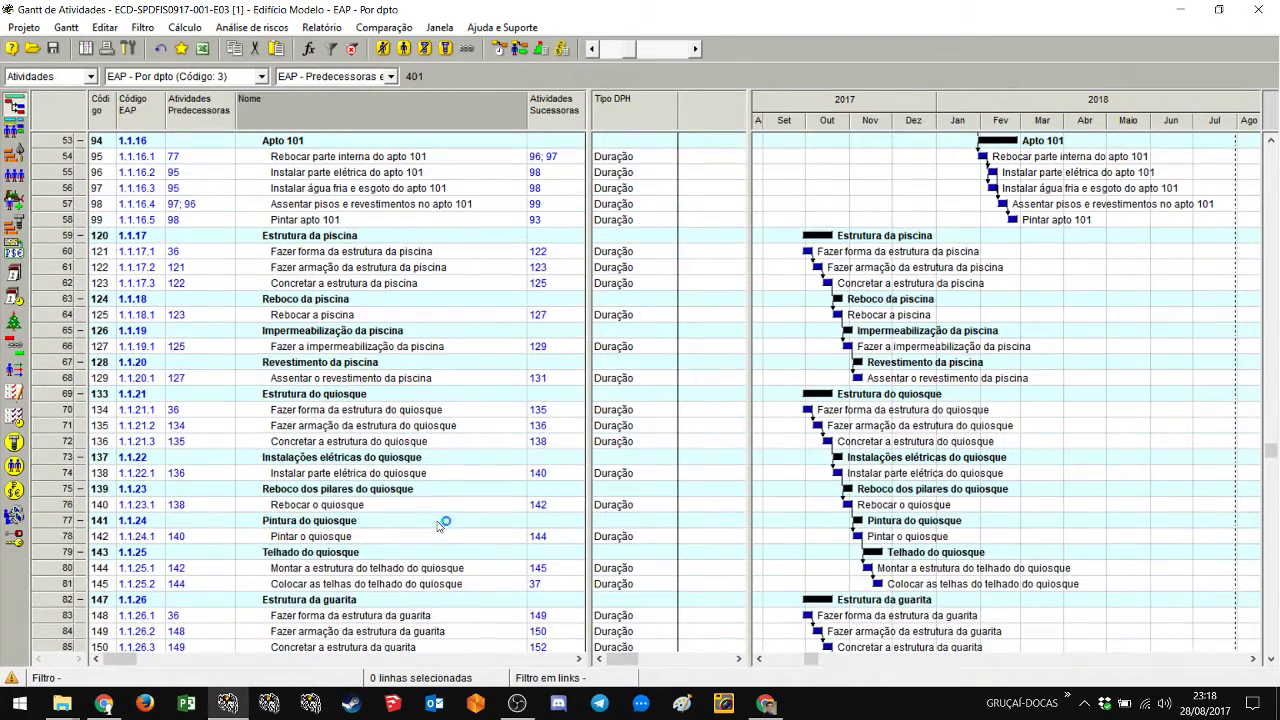
scroll(433, 509, down, 8)
scroll(433, 495, up, 20)
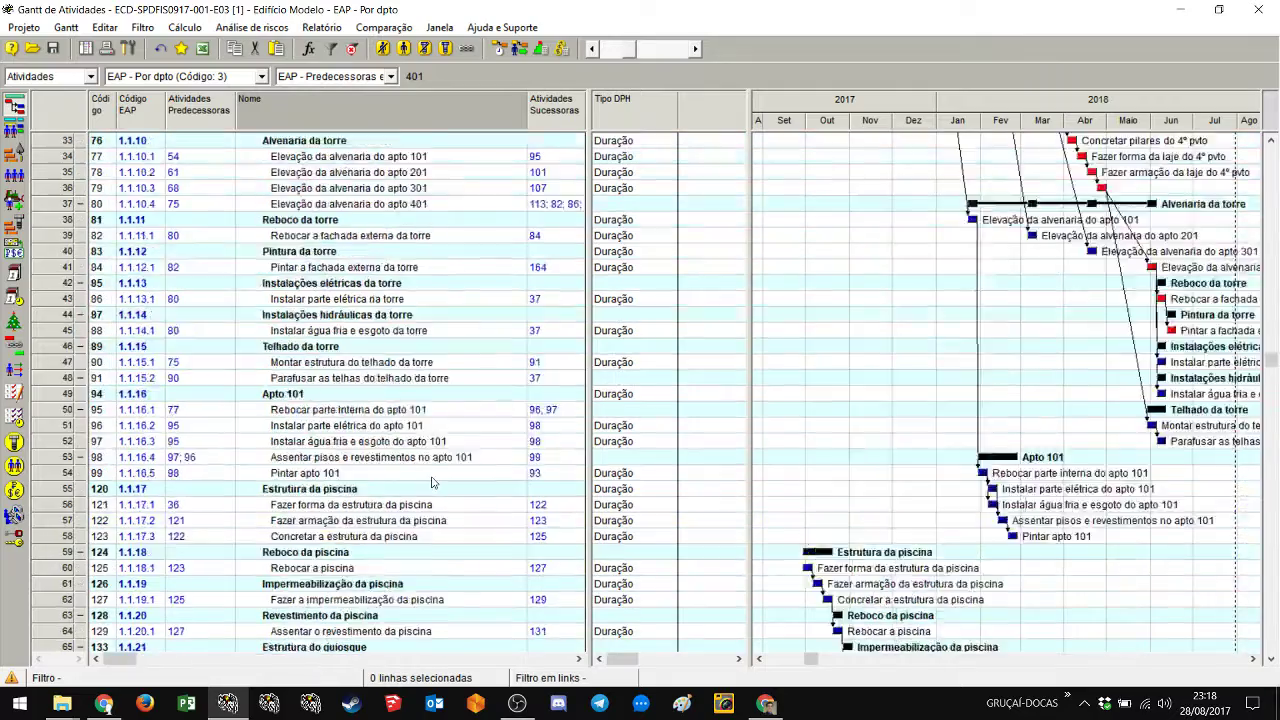
Step: Show the EAP por dpto column set in the activities Gantt and examine the project's Estrutura Analítica Organizacional
click(367, 75)
click(366, 119)
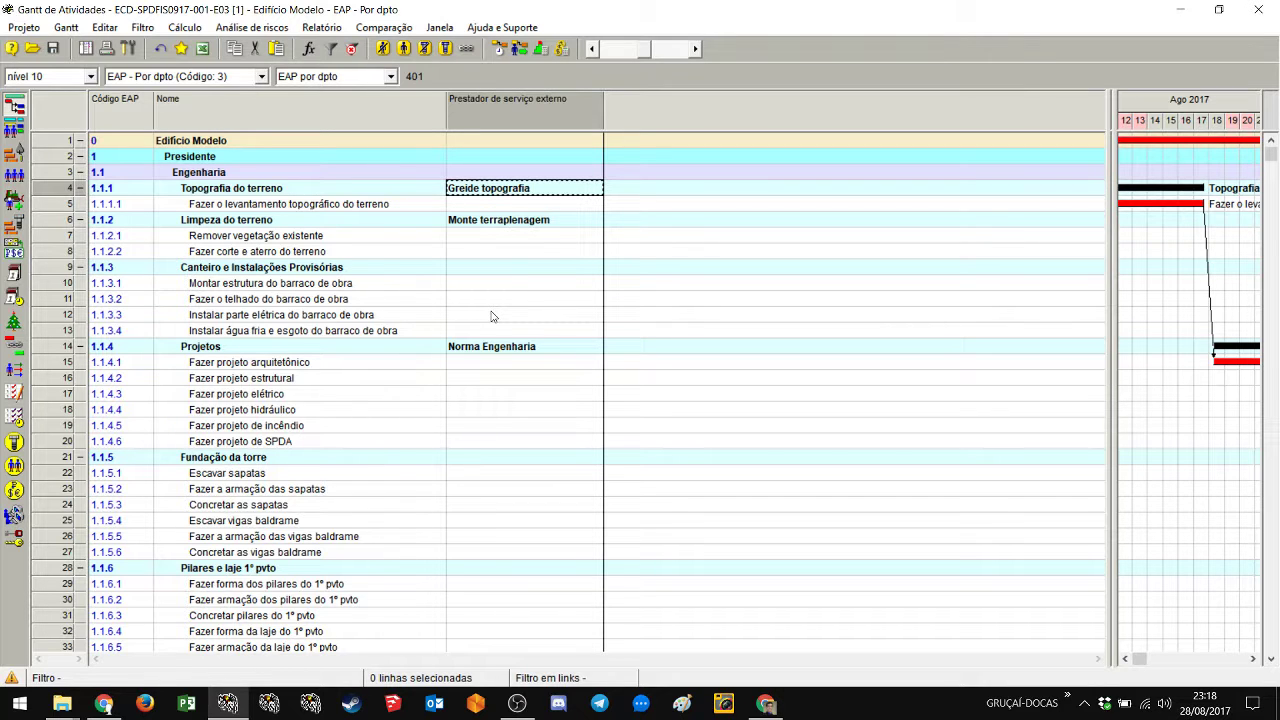
double_click(566, 8)
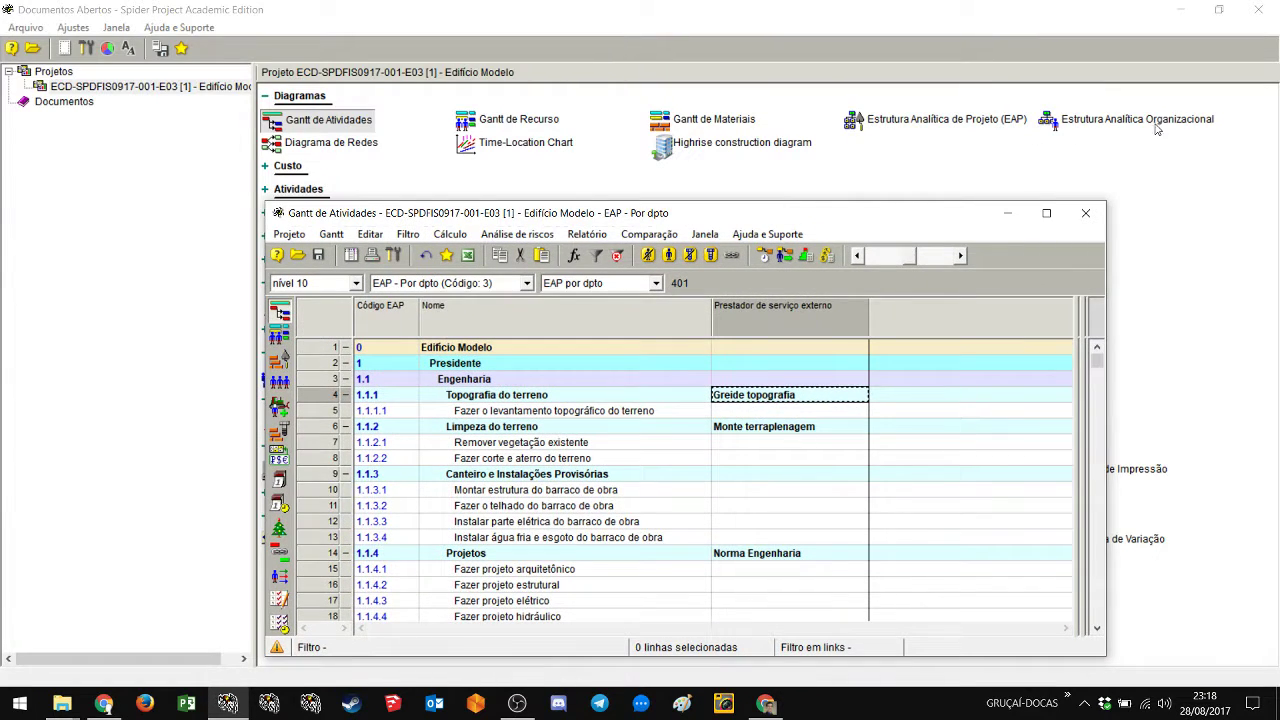
click(1149, 118)
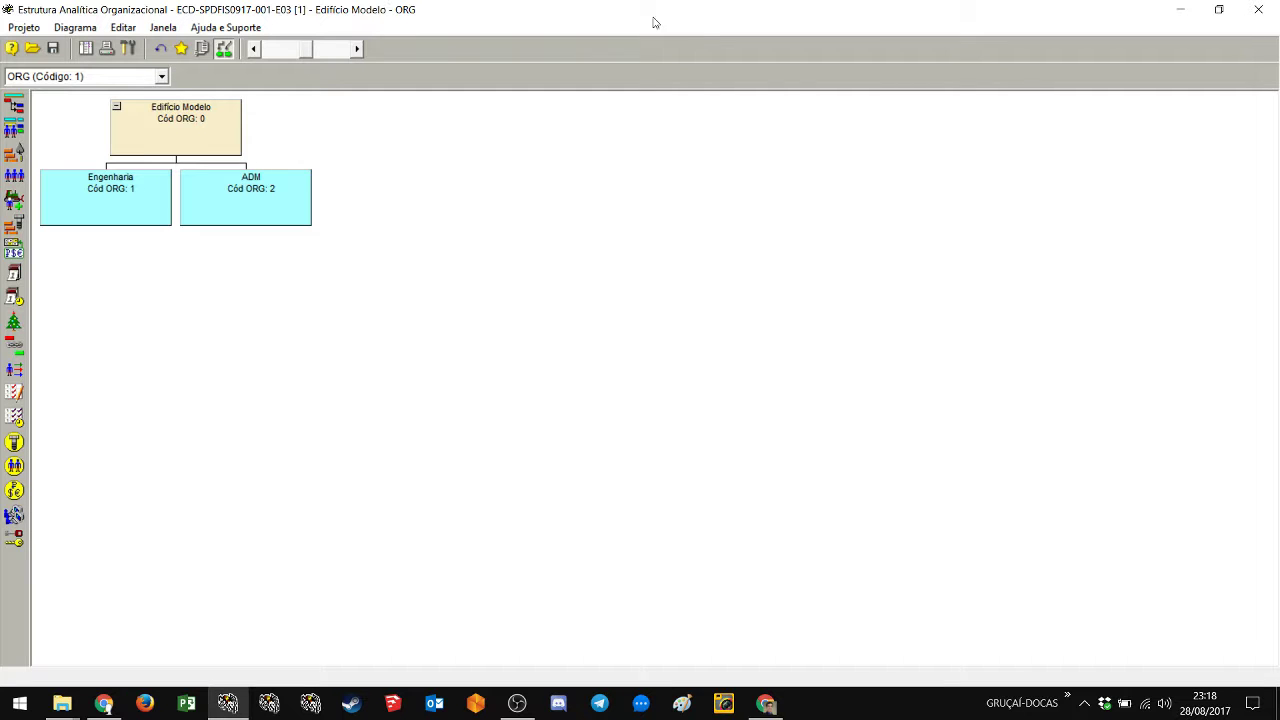
drag(949, 6, 699, 250)
click(1008, 259)
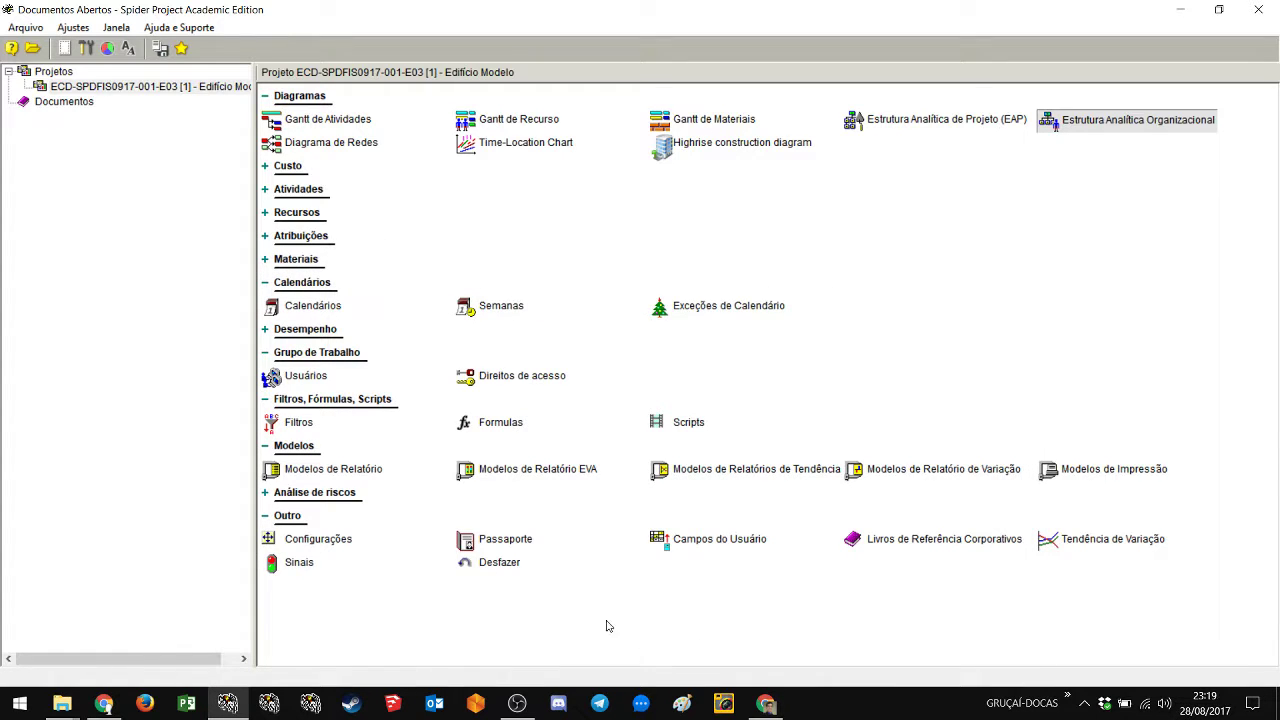
Step: Return to the Gantt de Atividades and collapse the phases from Topografia do terreno to Pilares e laje 1º pvto
double_click(316, 121)
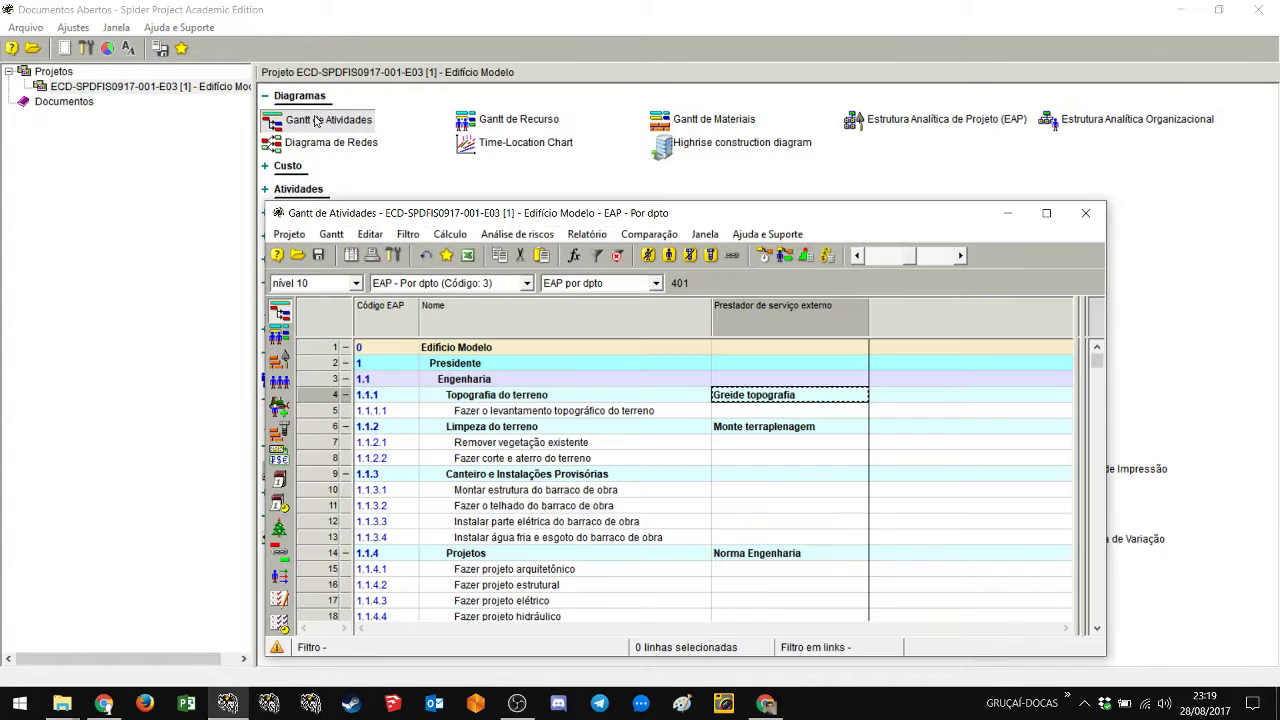
drag(507, 224, 480, 12)
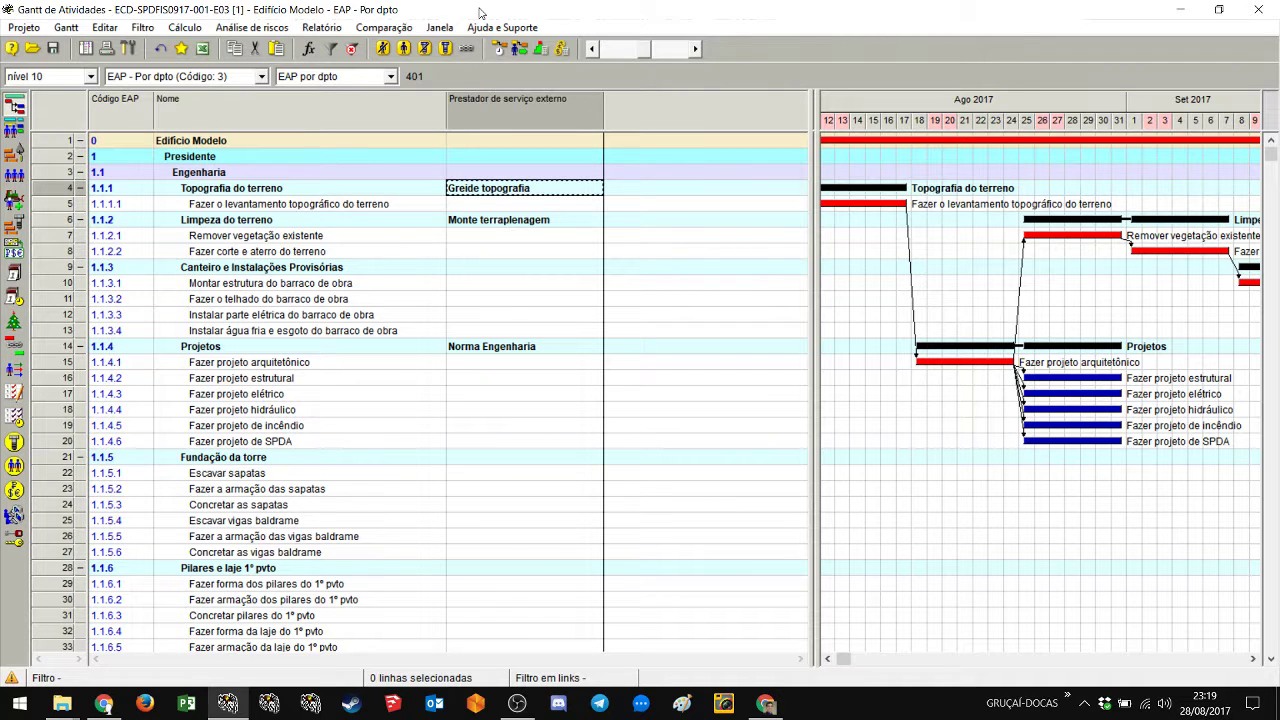
click(80, 188)
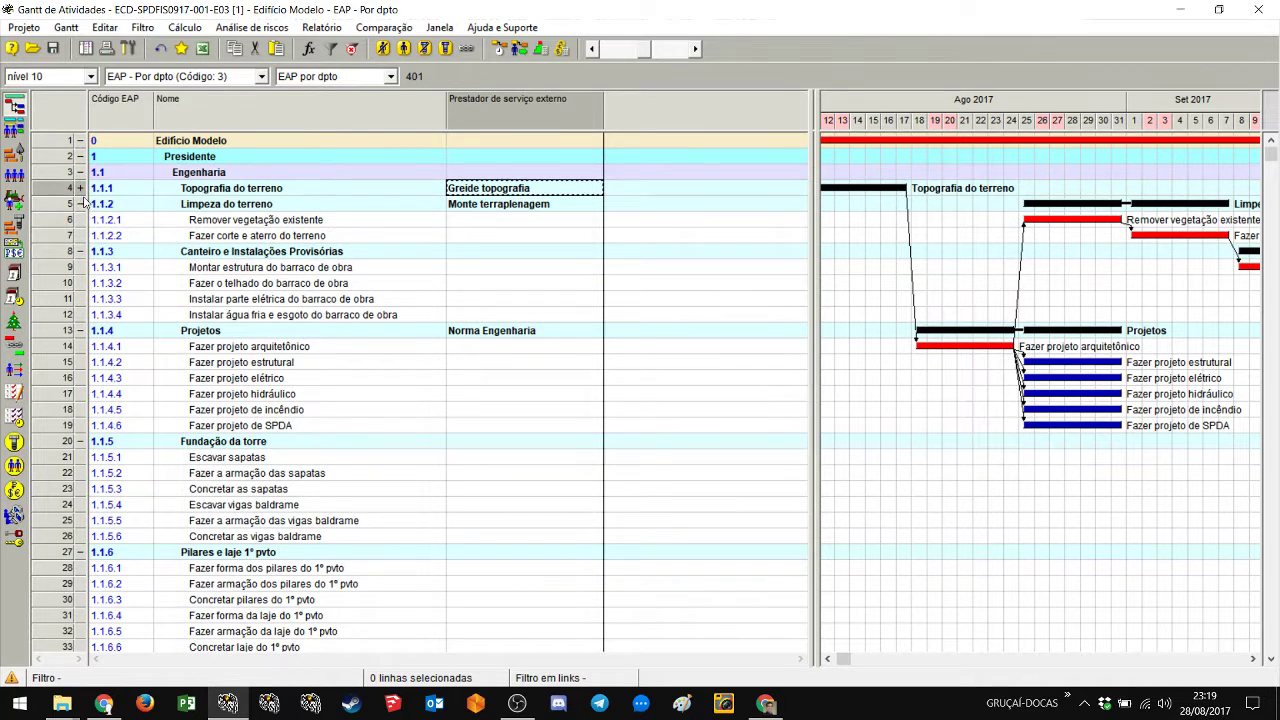
click(80, 204)
click(80, 220)
click(80, 235)
click(80, 251)
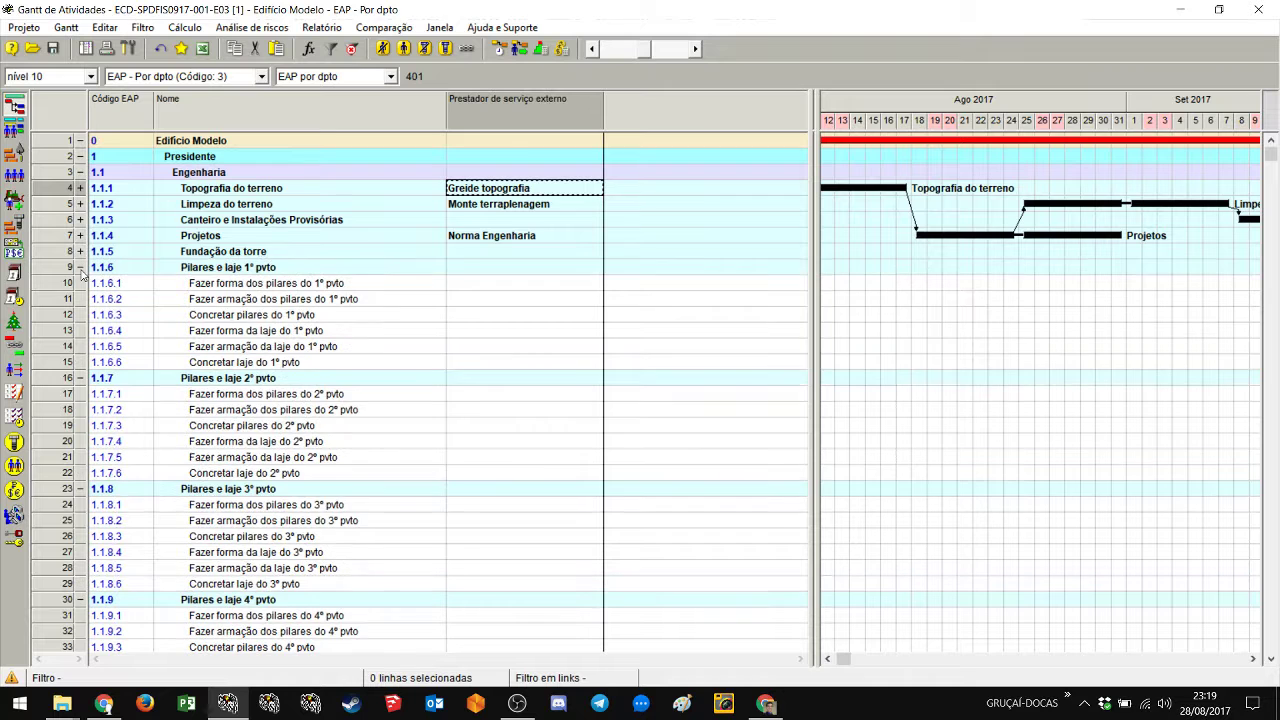
click(80, 267)
Step: Review the list of the project's WBS structures, checking the notes of EAP - Por apto and EAP - Por produção
click(24, 27)
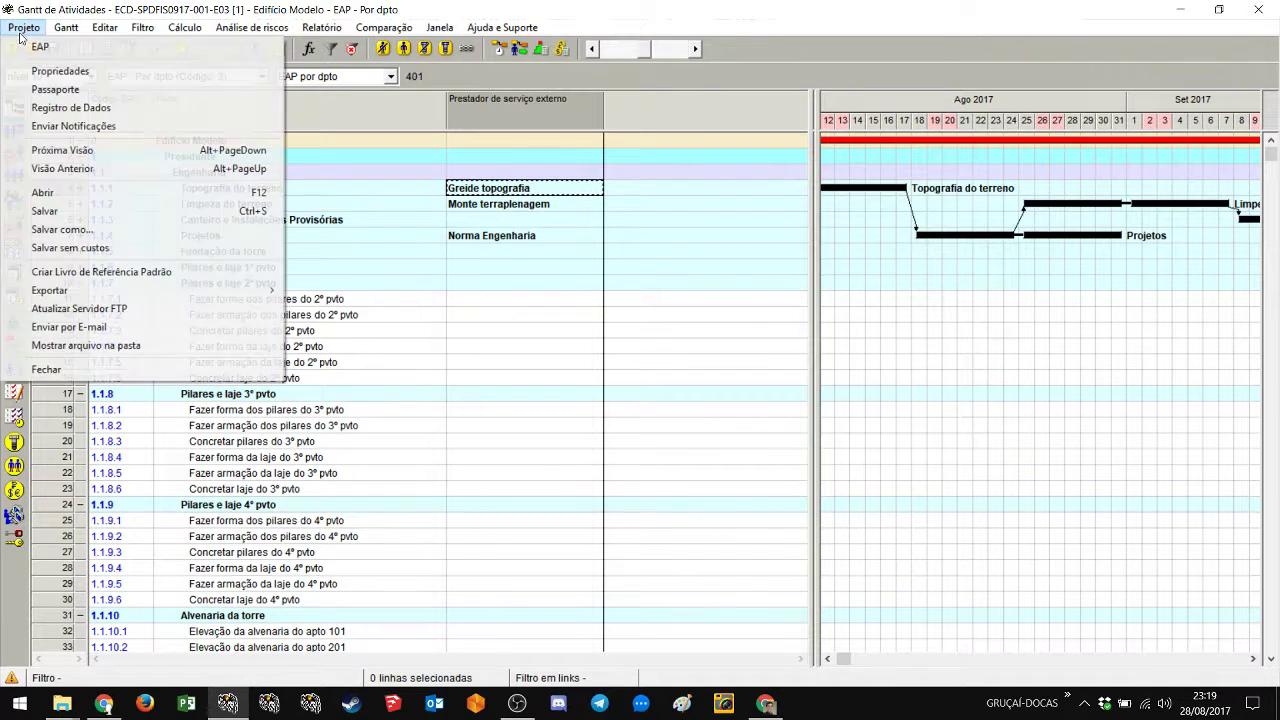
click(30, 50)
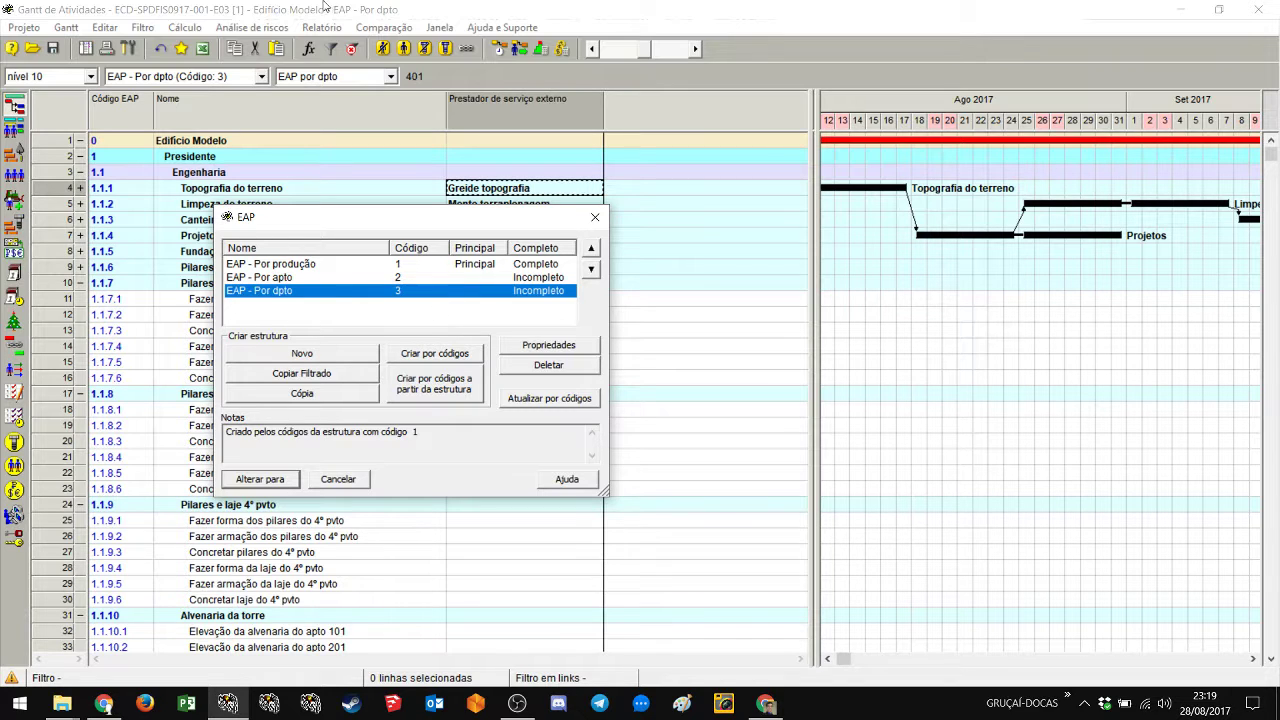
click(284, 279)
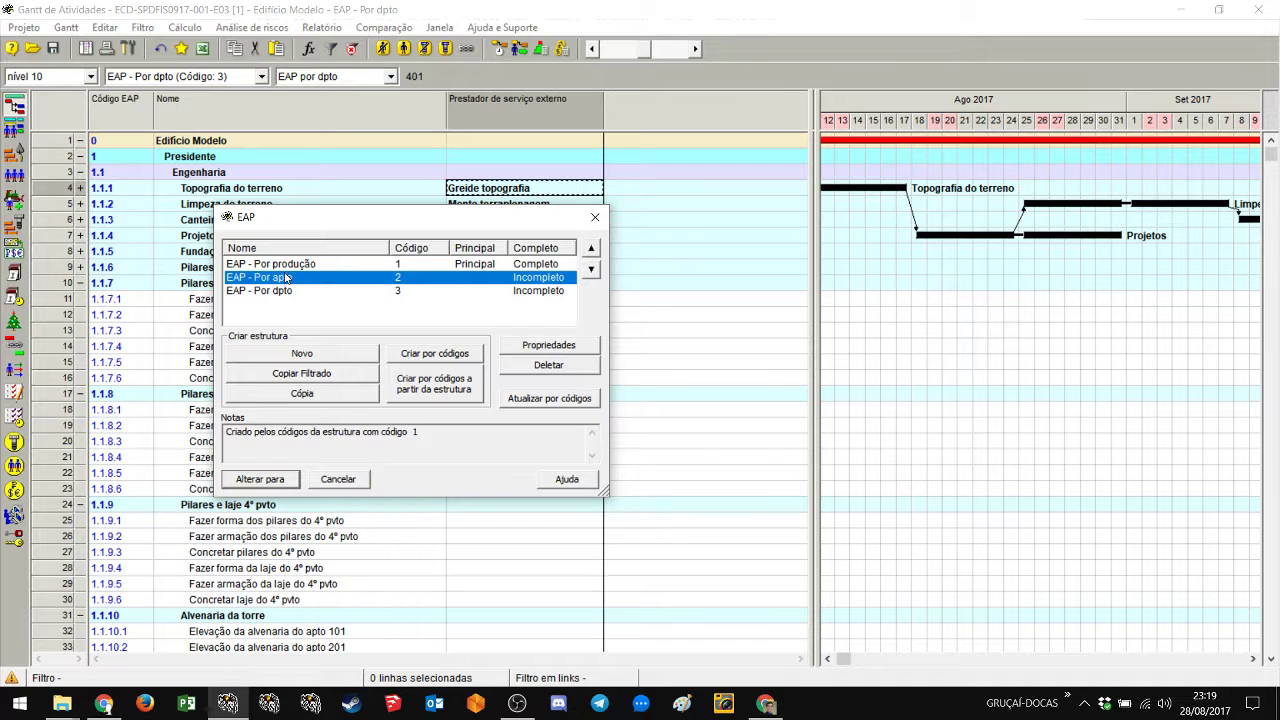
click(300, 263)
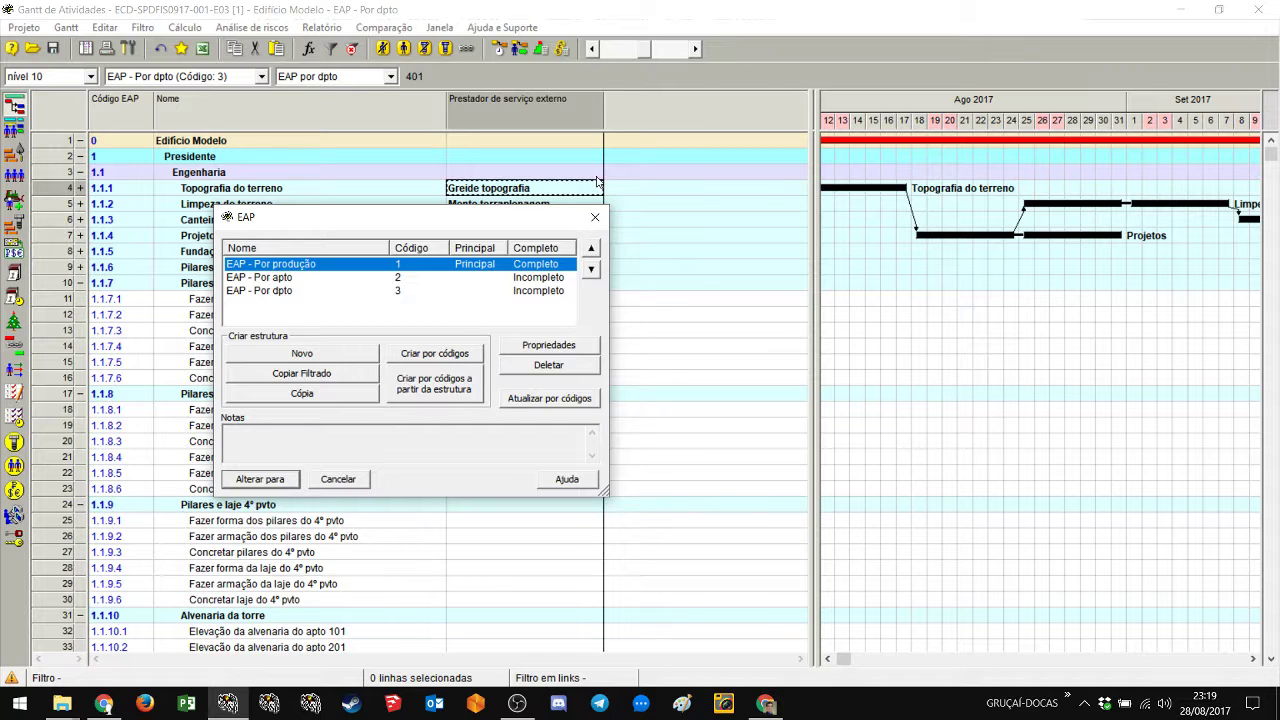
click(596, 217)
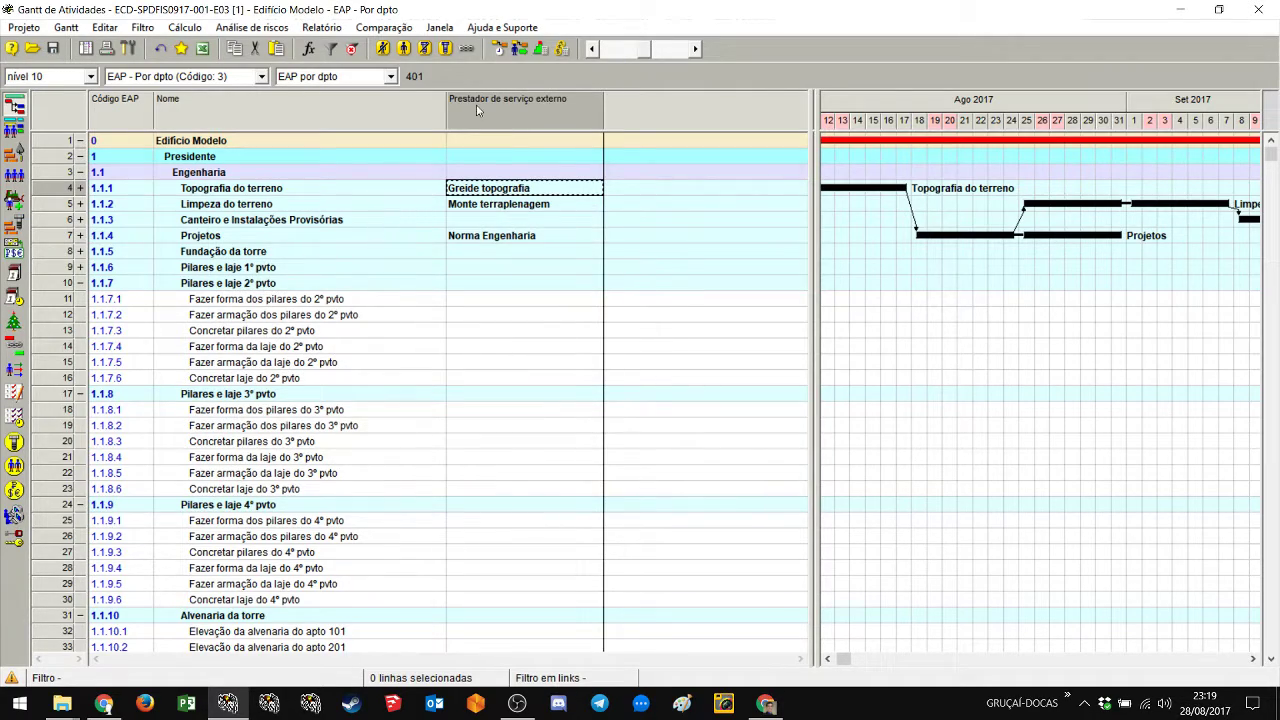
Step: Examine the project's Campos do Usuário table for the apartment and ORG level fields, and close it
drag(460, 10, 969, 180)
click(348, 634)
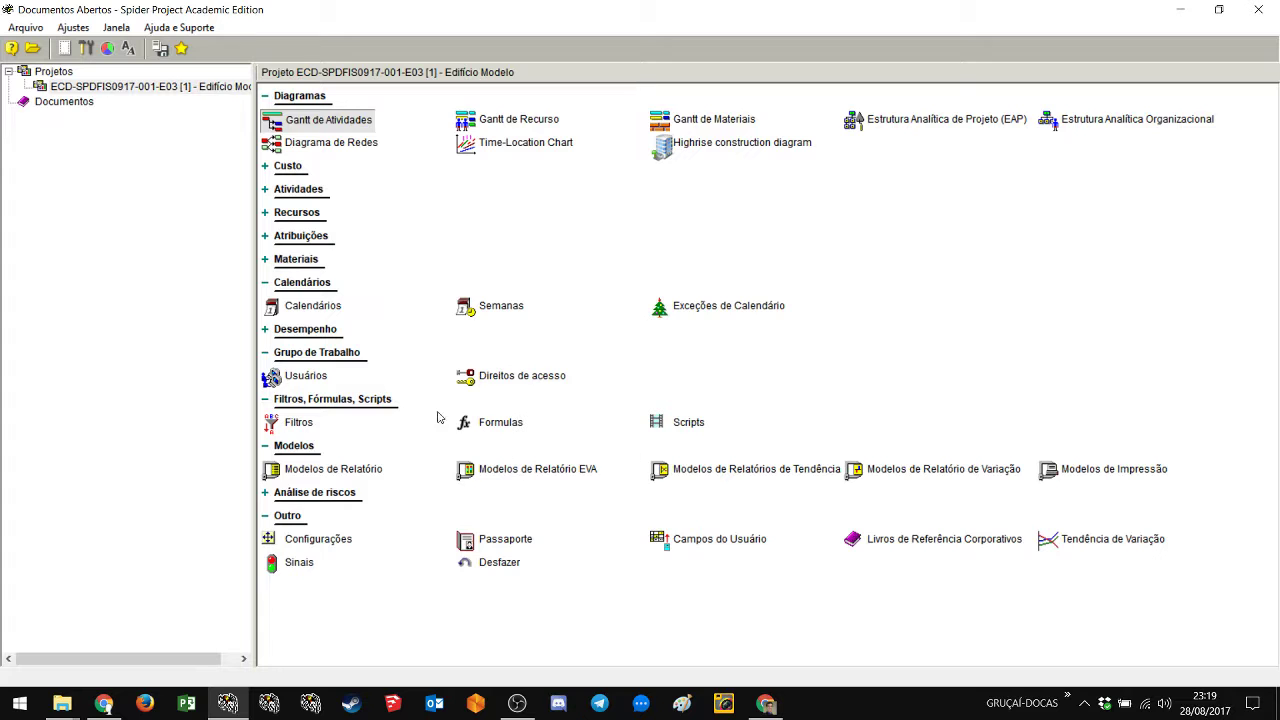
double_click(692, 543)
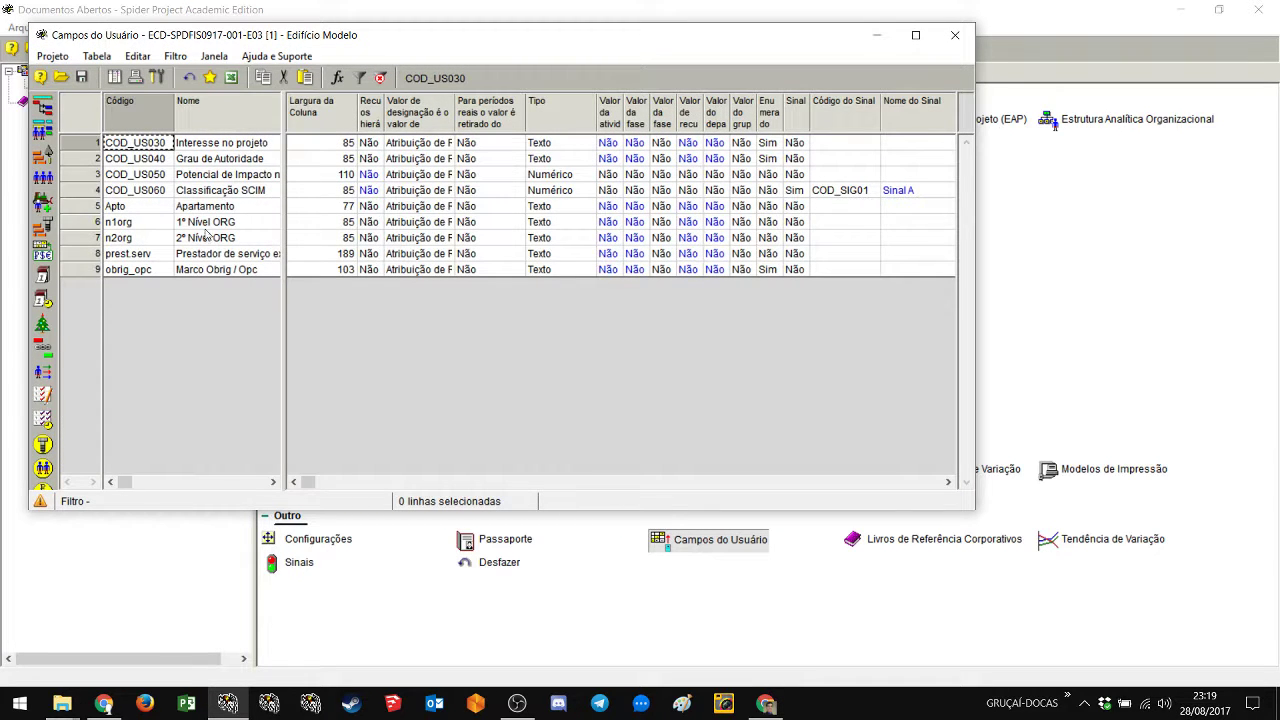
click(154, 587)
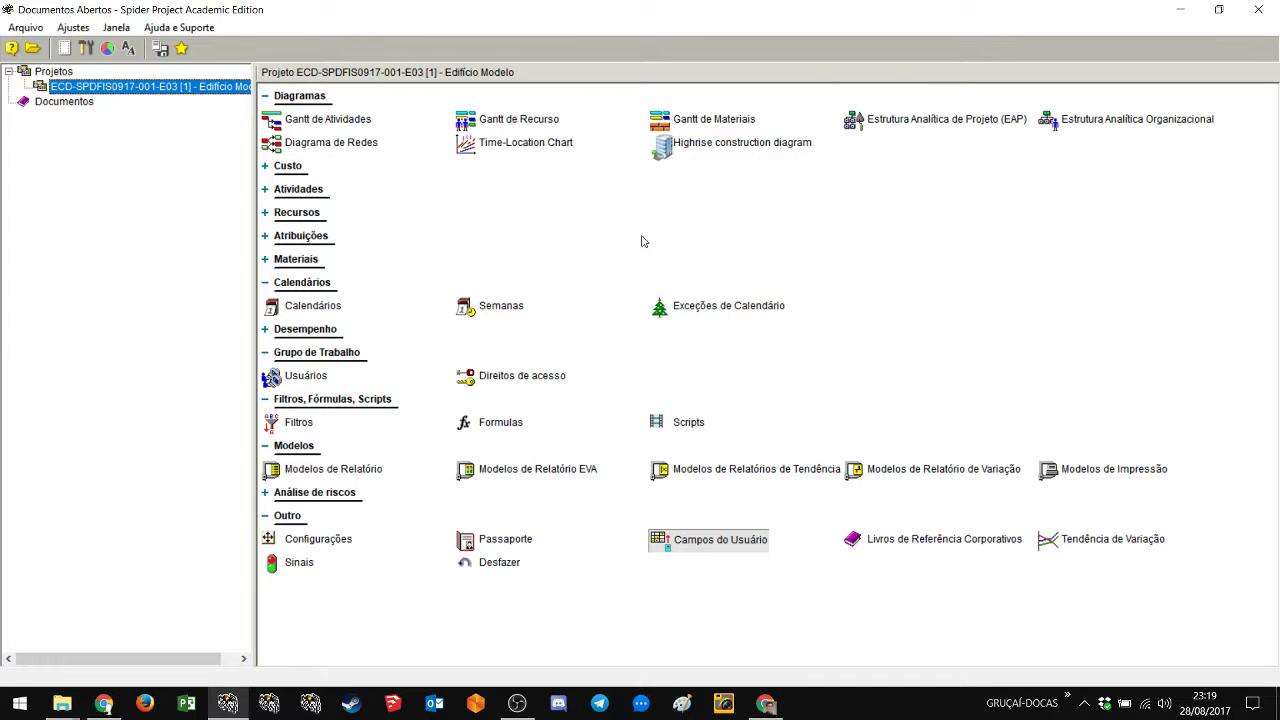
Step: Open the project's Atividades table from the activities Gantt and widen the pane with the name and type columns
click(307, 122)
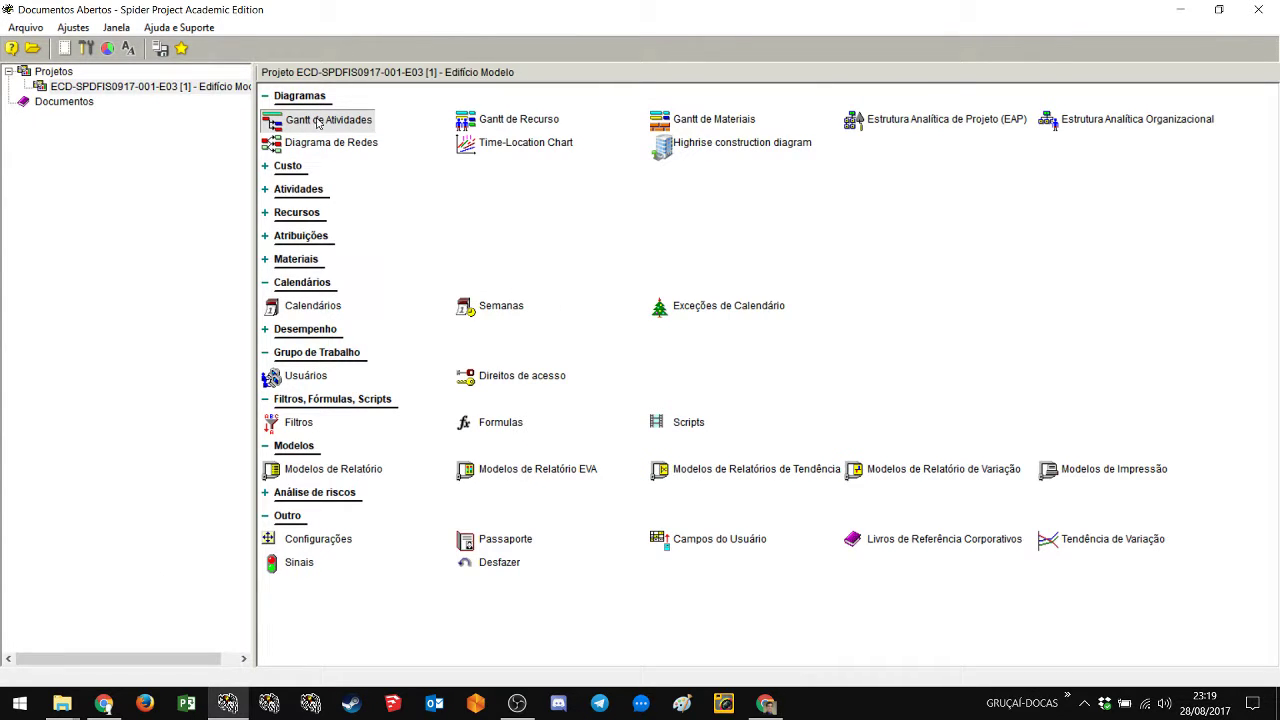
double_click(318, 122)
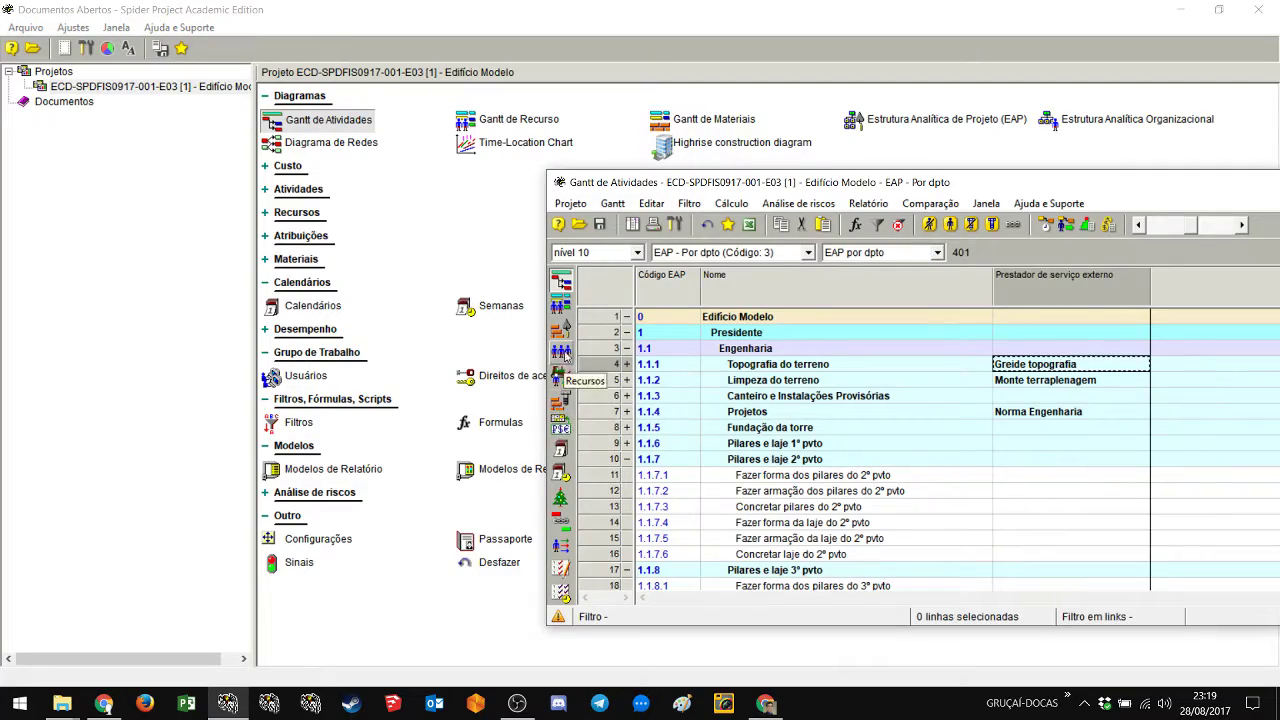
click(563, 356)
double_click(867, 186)
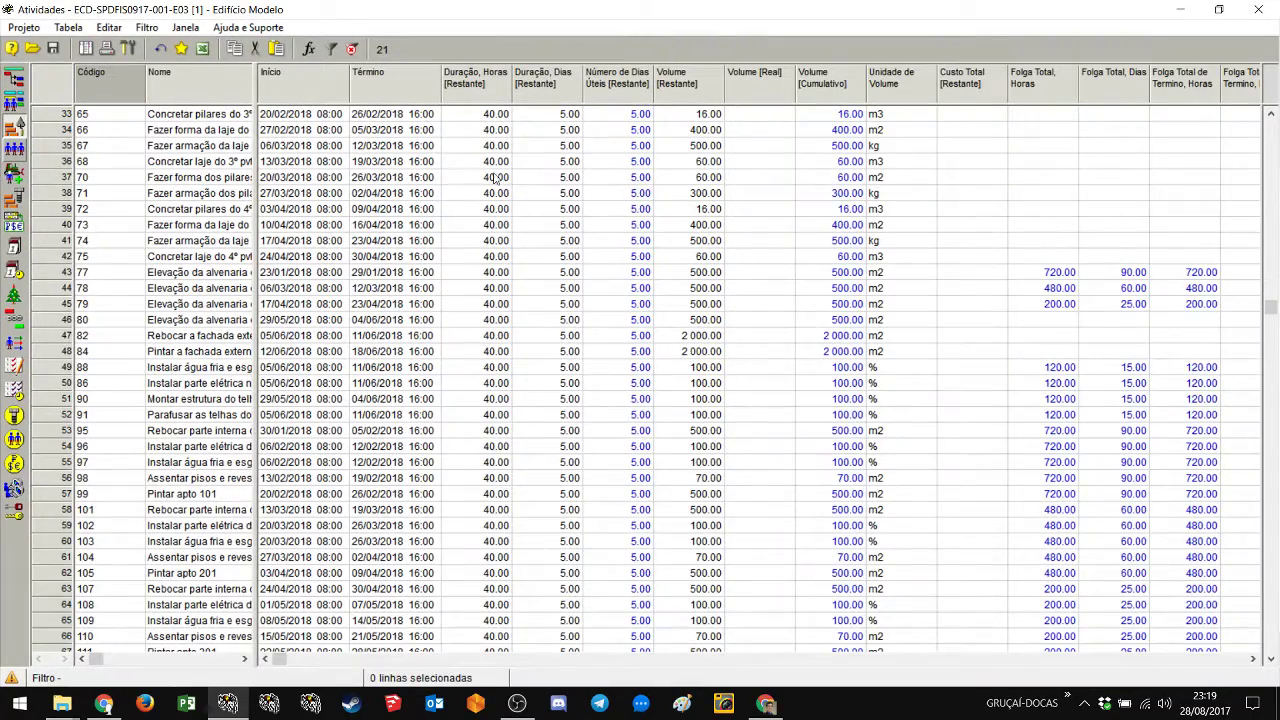
drag(256, 102, 1137, 100)
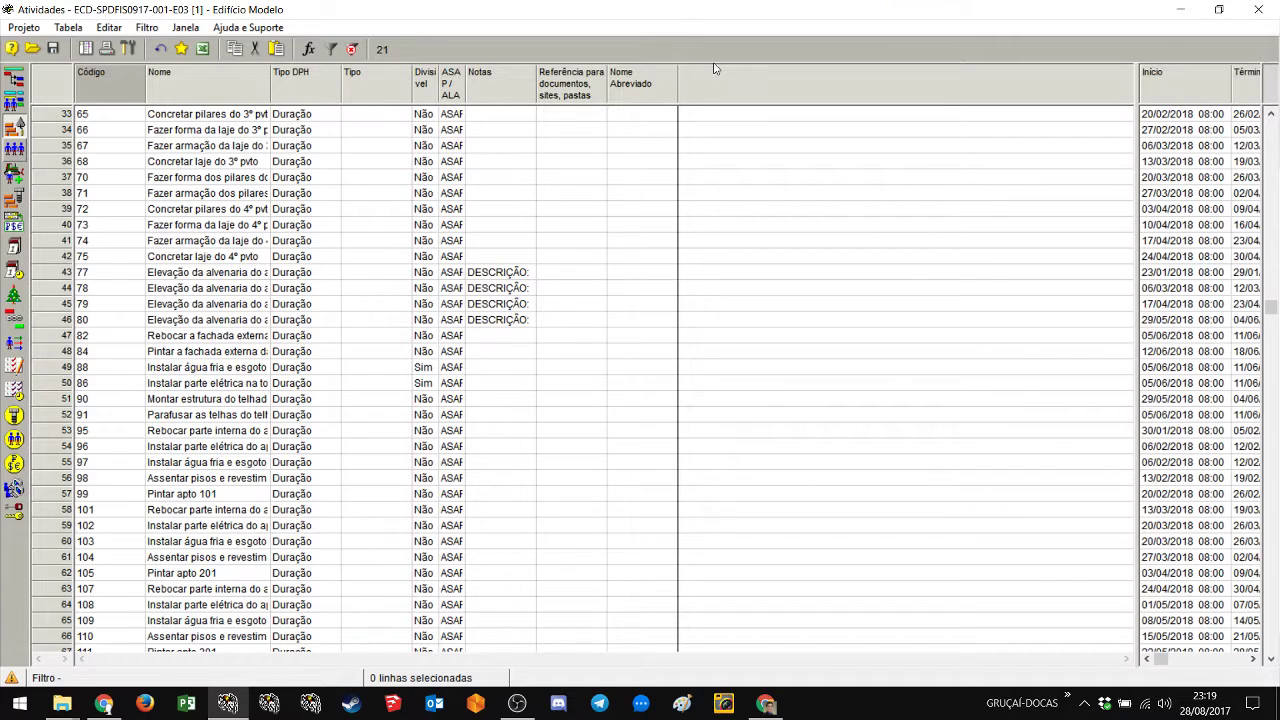
Step: Add the user-defined fields 1º Nível ORG and 2º Nível ORG as columns after Nome Abreviado
right_click(722, 83)
click(745, 91)
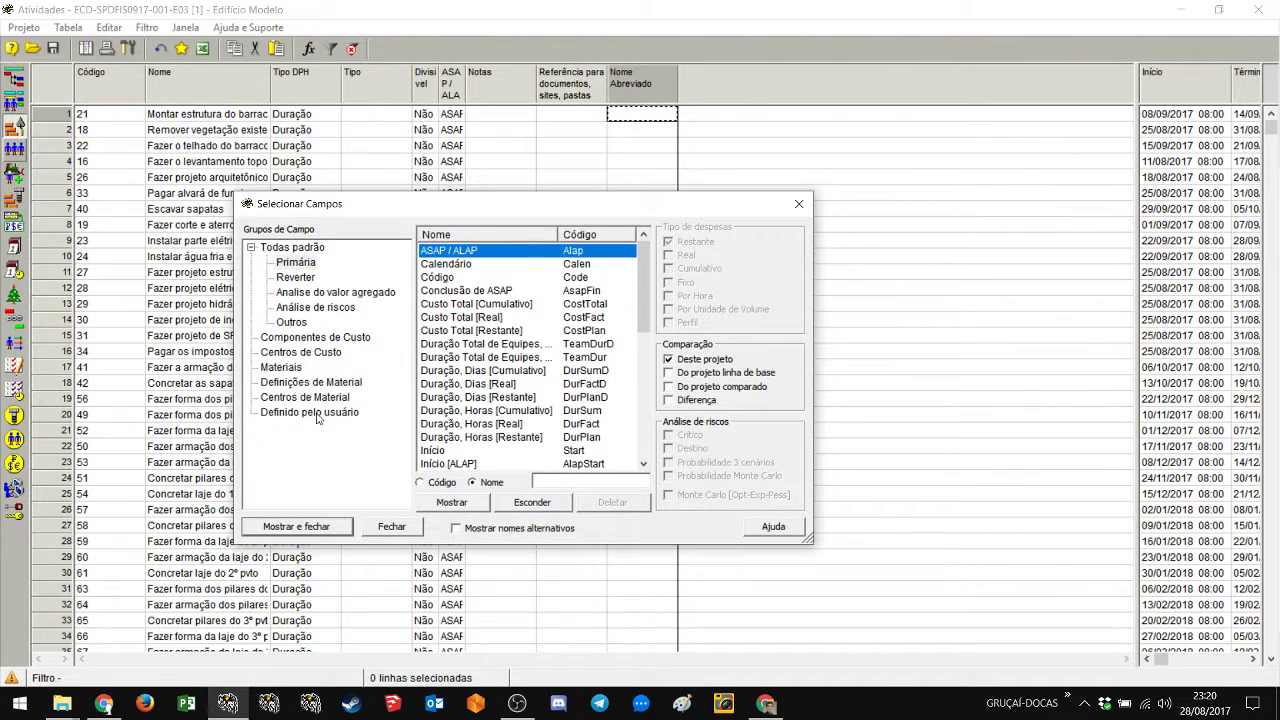
click(320, 413)
click(443, 253)
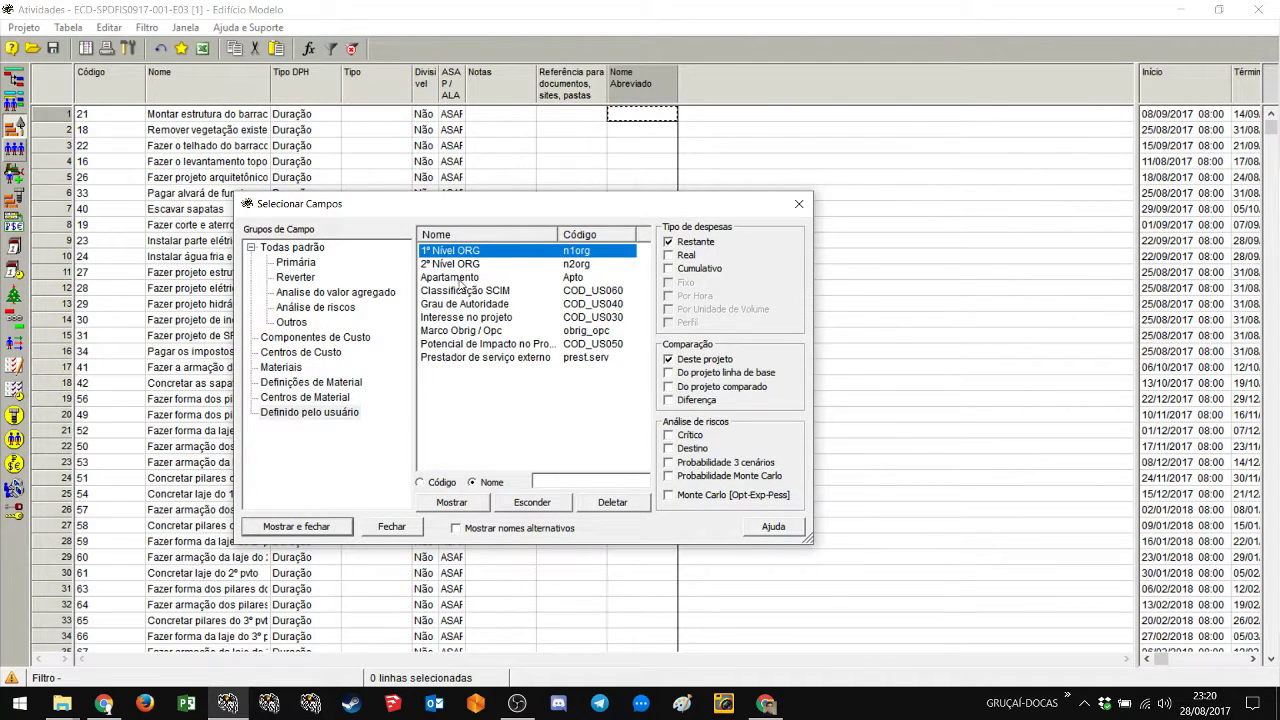
shift+click(452, 265)
click(300, 530)
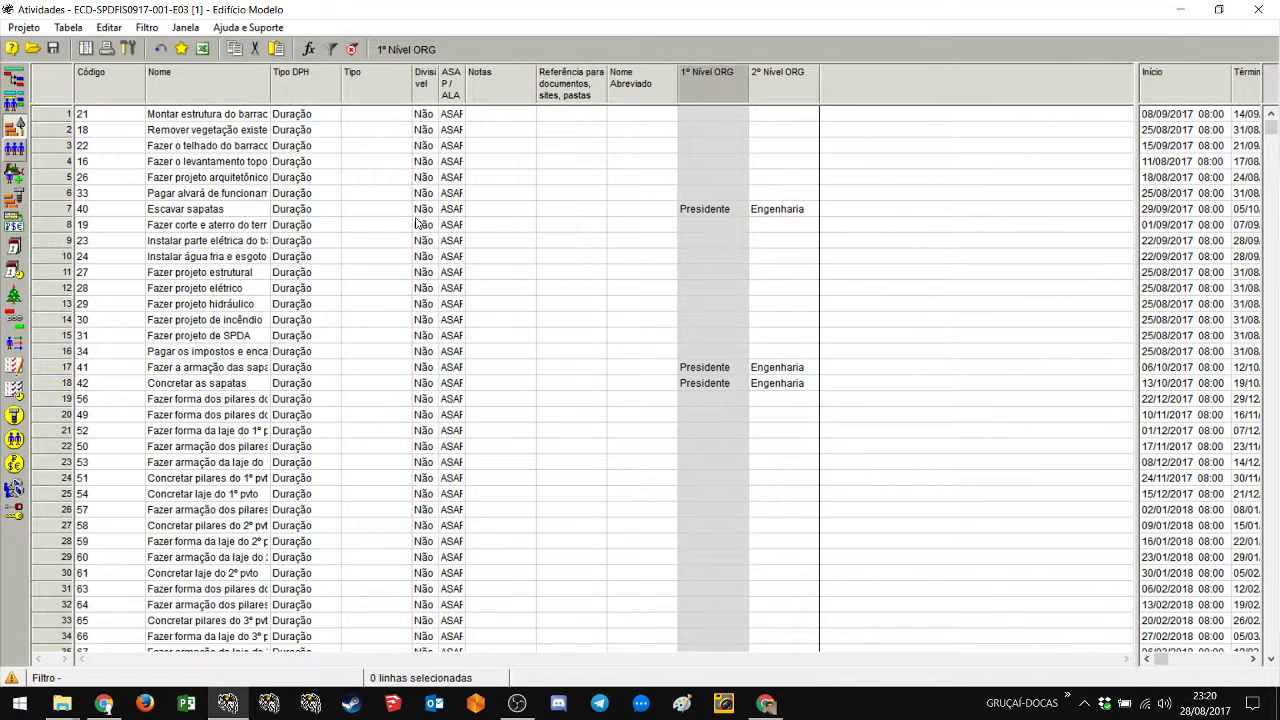
Step: Fill 1º Nível ORG with A for the first twelve activities, from Montar estrutura do barraco to Fazer projeto elétrico
click(718, 119)
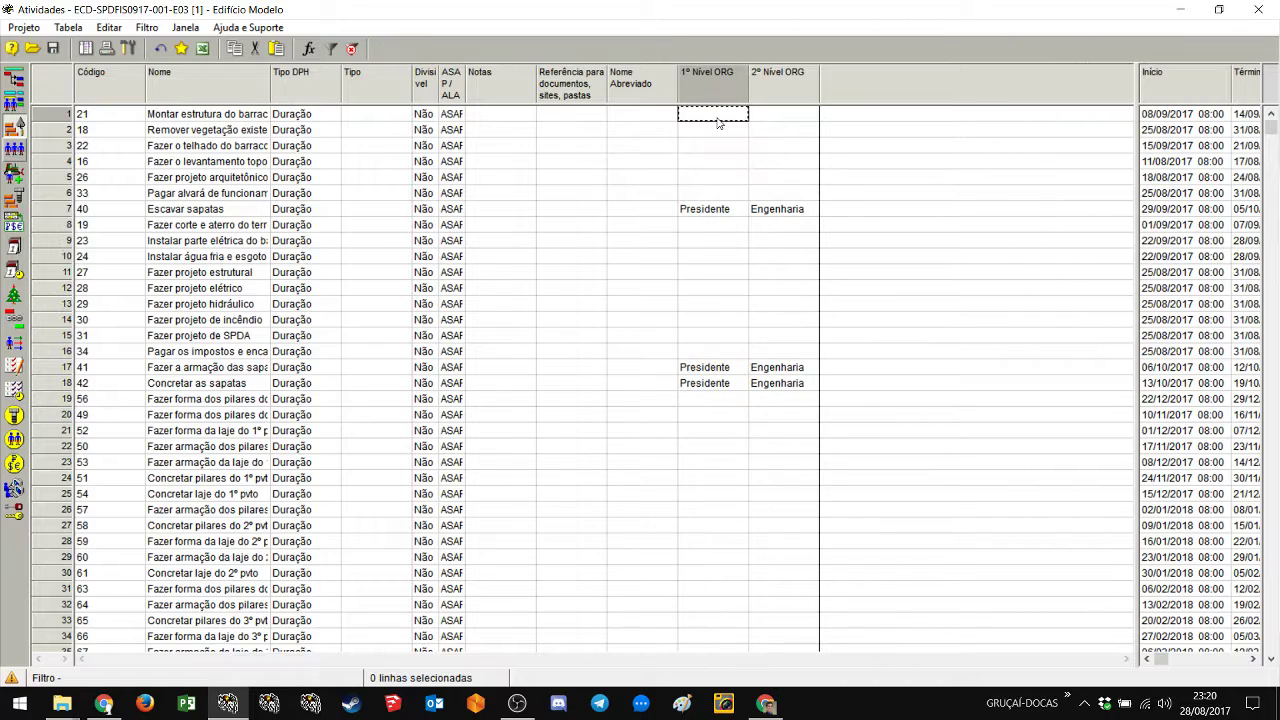
scroll(775, 189, down, 20)
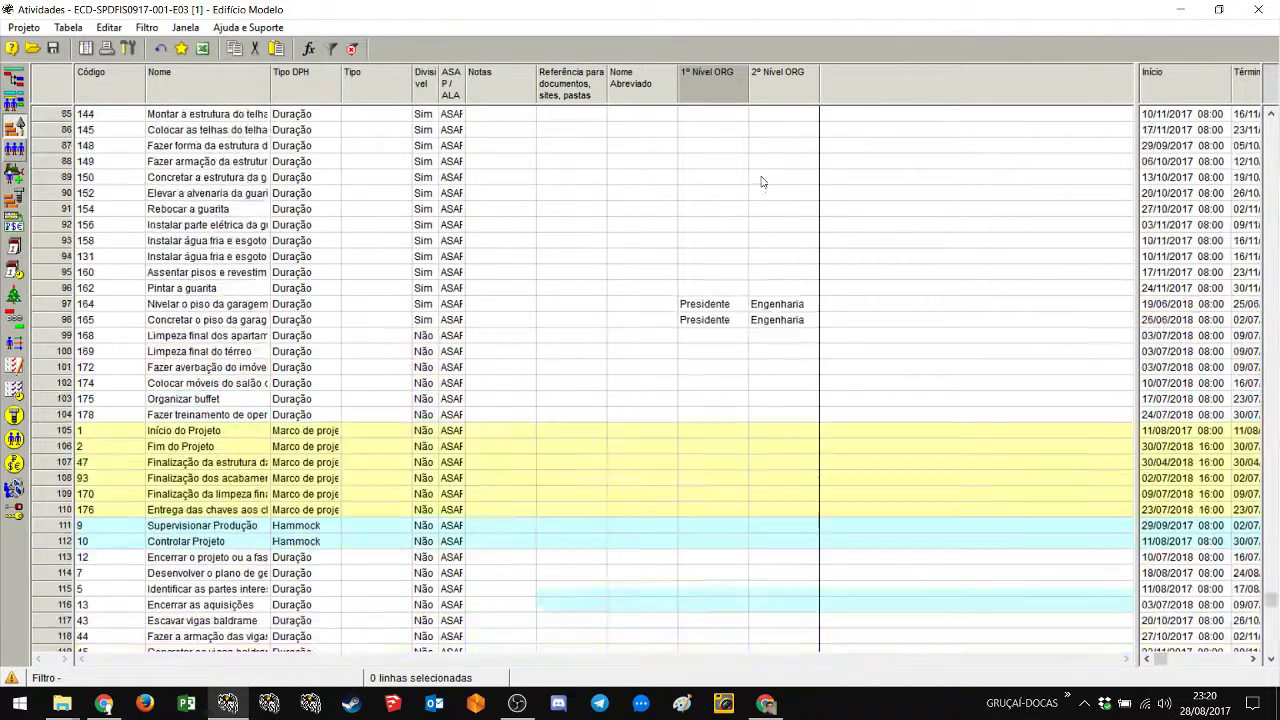
scroll(765, 177, up, 20)
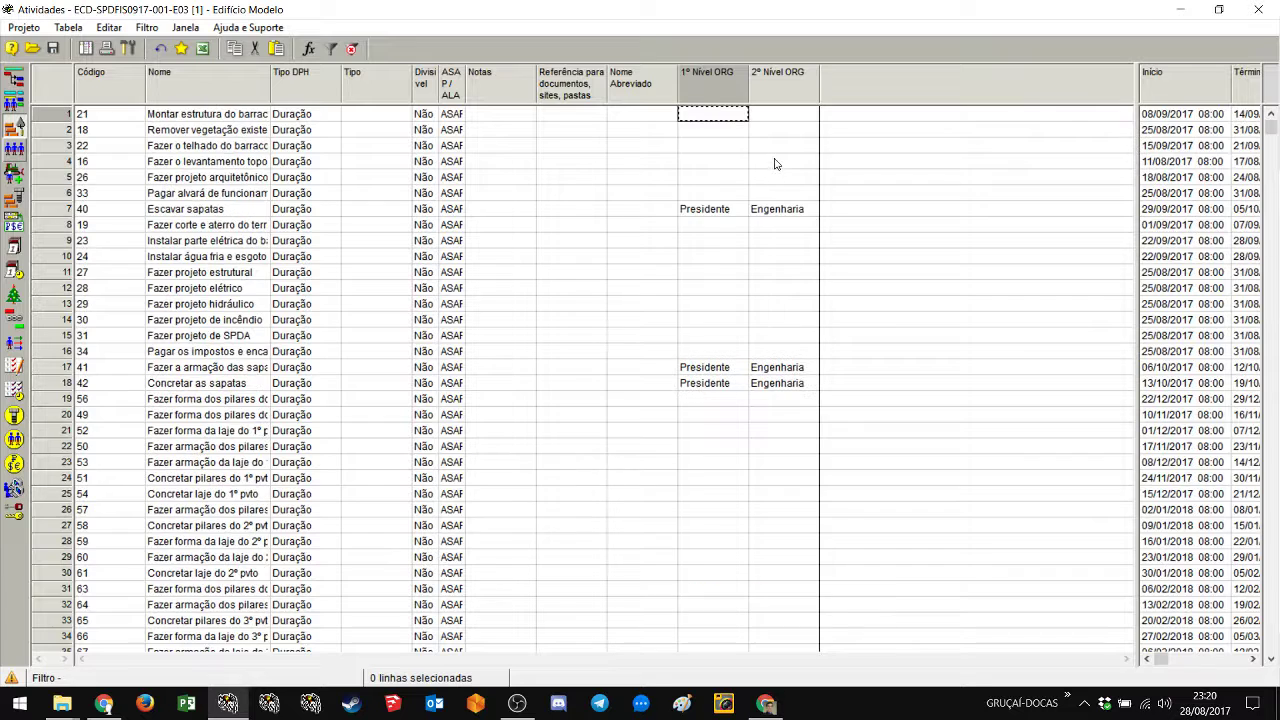
key(A)
key(Return)
key(A)
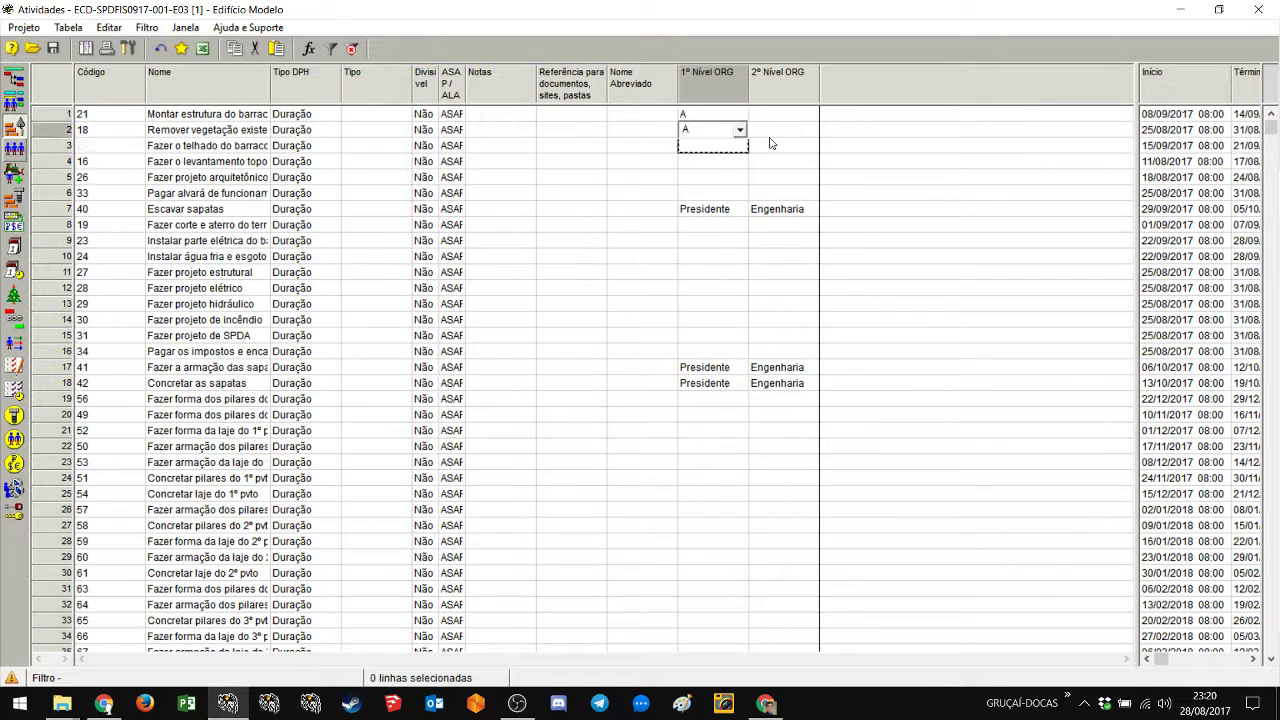
key(Return)
key(A)
key(Return)
key(A)
key(Return)
key(A)
key(Return)
key(A)
key(Return)
key(A)
key(Return)
key(A)
key(Return)
key(A)
key(Return)
key(A)
key(Return)
key(A)
key(Return)
key(A)
key(Return)
Step: Fill 1º Nível ORG with B for activities in rows 13 to 28, from Fazer projeto hidráulico through code 59
key(B)
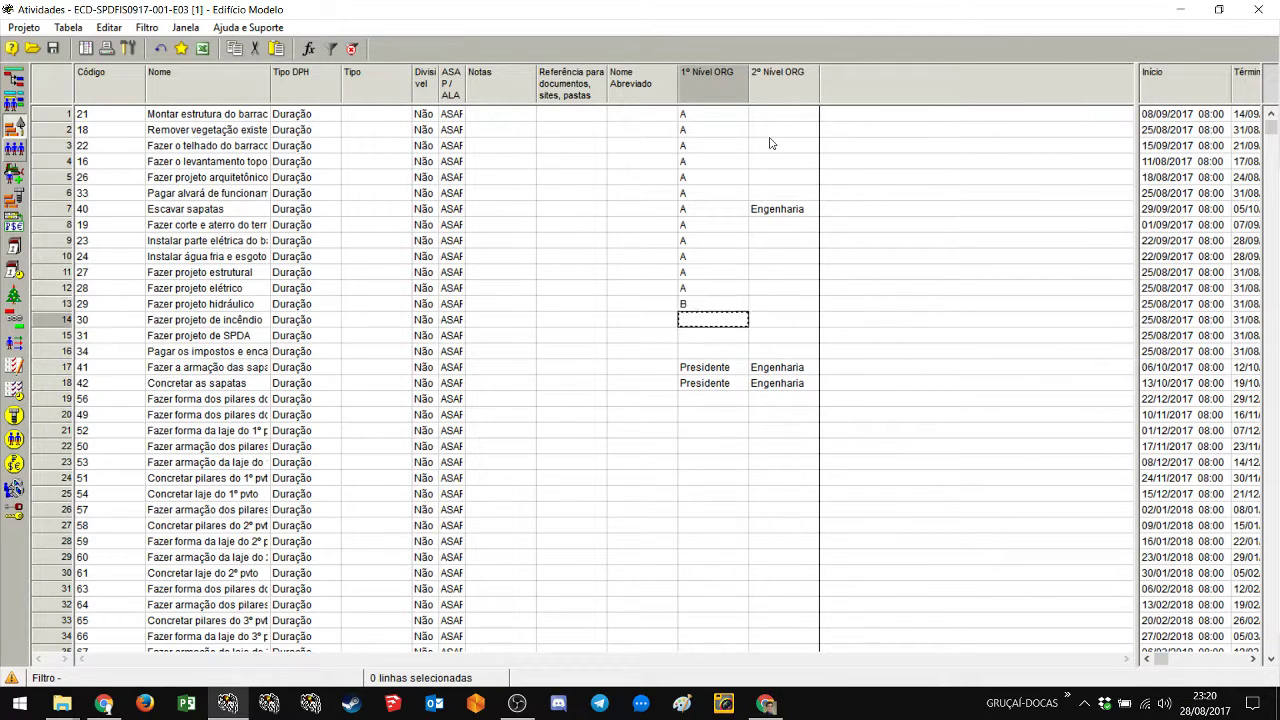
key(Return)
key(B)
key(Return)
key(B)
key(Return)
key(B)
key(Return)
key(B)
key(Return)
key(B)
key(Return)
key(B)
key(Return)
key(B)
key(Return)
key(B)
key(Return)
key(B)
key(Return)
key(B)
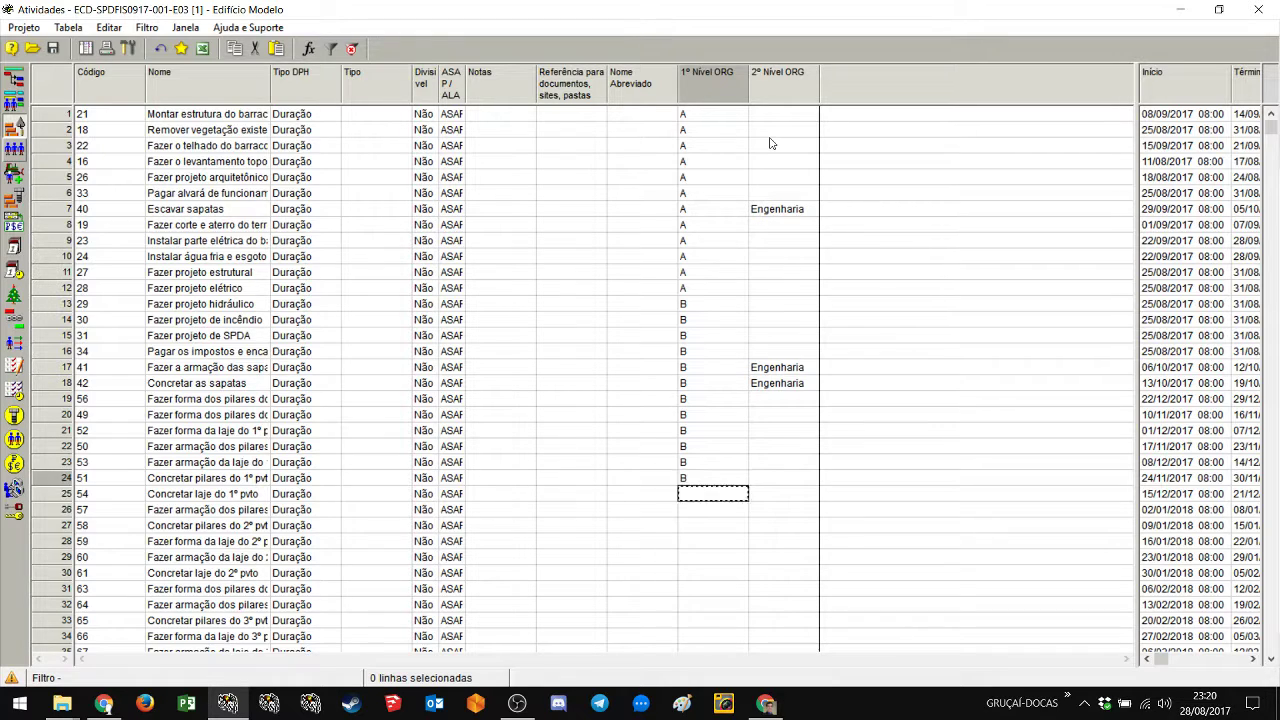
key(Return)
key(B)
key(Return)
key(B)
key(Return)
key(B)
key(Return)
key(B)
key(Return)
key(B)
key(Return)
Step: Fill 1º Nível ORG with C for activities in rows 29 to 43, from code 60 through code 77
key(C)
key(Return)
key(C)
key(Return)
key(C)
key(Return)
key(C)
key(Return)
key(C)
key(Return)
key(C)
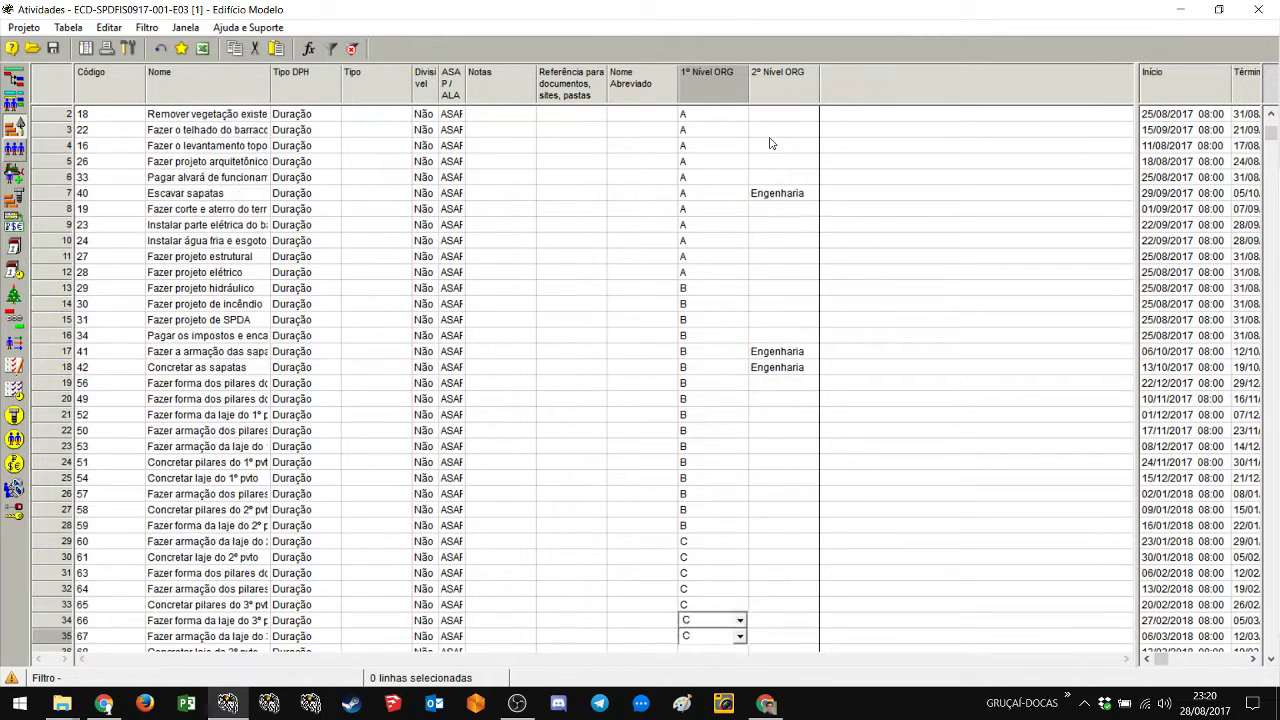
key(Return)
key(C)
key(Return)
key(C)
key(Return)
key(C)
key(Return)
key(C)
key(Return)
key(C)
key(Return)
key(C)
key(Return)
key(C)
key(Return)
key(C)
key(Return)
key(C)
key(Return)
key(C)
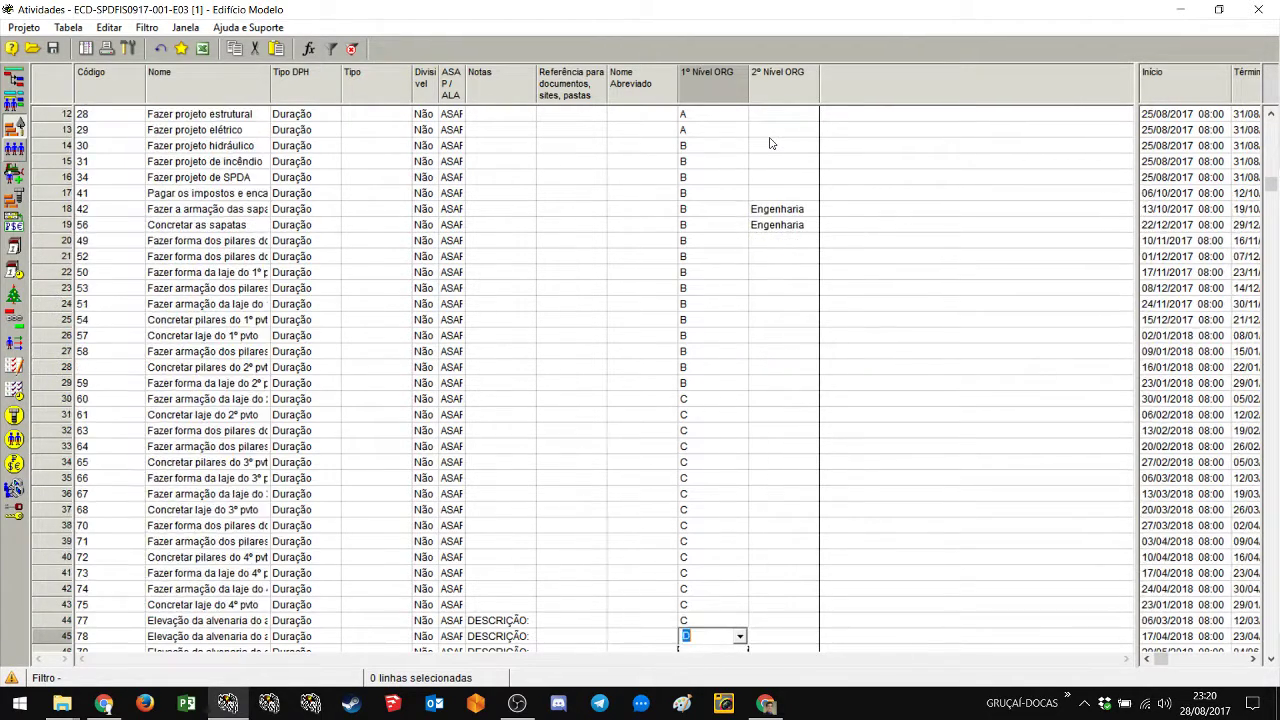
key(Return)
Step: Fill 1º Nível ORG with D for activities in rows 44 to 57, from code 78 through Pintar apto 101
key(D)
key(Return)
key(D)
key(Return)
key(D)
key(Return)
key(D)
key(Return)
key(D)
key(Return)
key(D)
key(Return)
key(D)
key(Return)
key(D)
key(Return)
key(D)
key(Return)
key(D)
key(Return)
key(D)
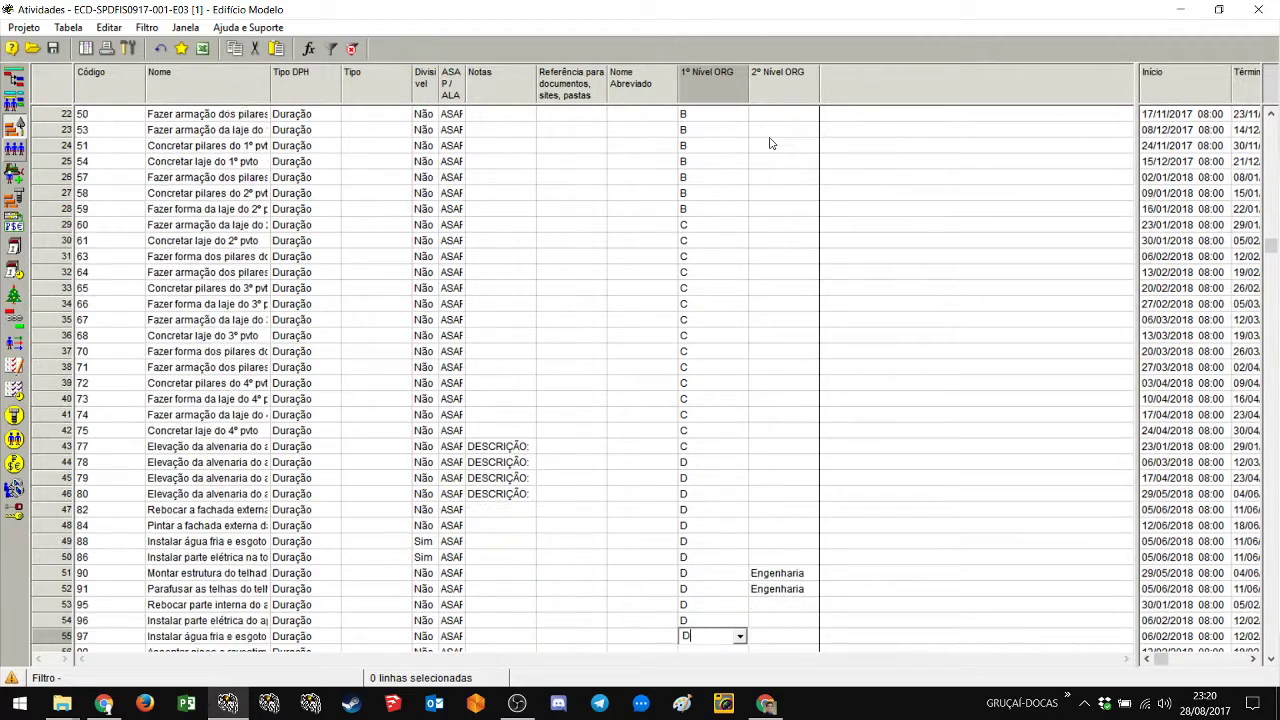
key(Return)
key(D)
key(Return)
key(D)
key(Return)
key(F)
key(Return)
key(F)
key(Return)
key(Up)
key(Up)
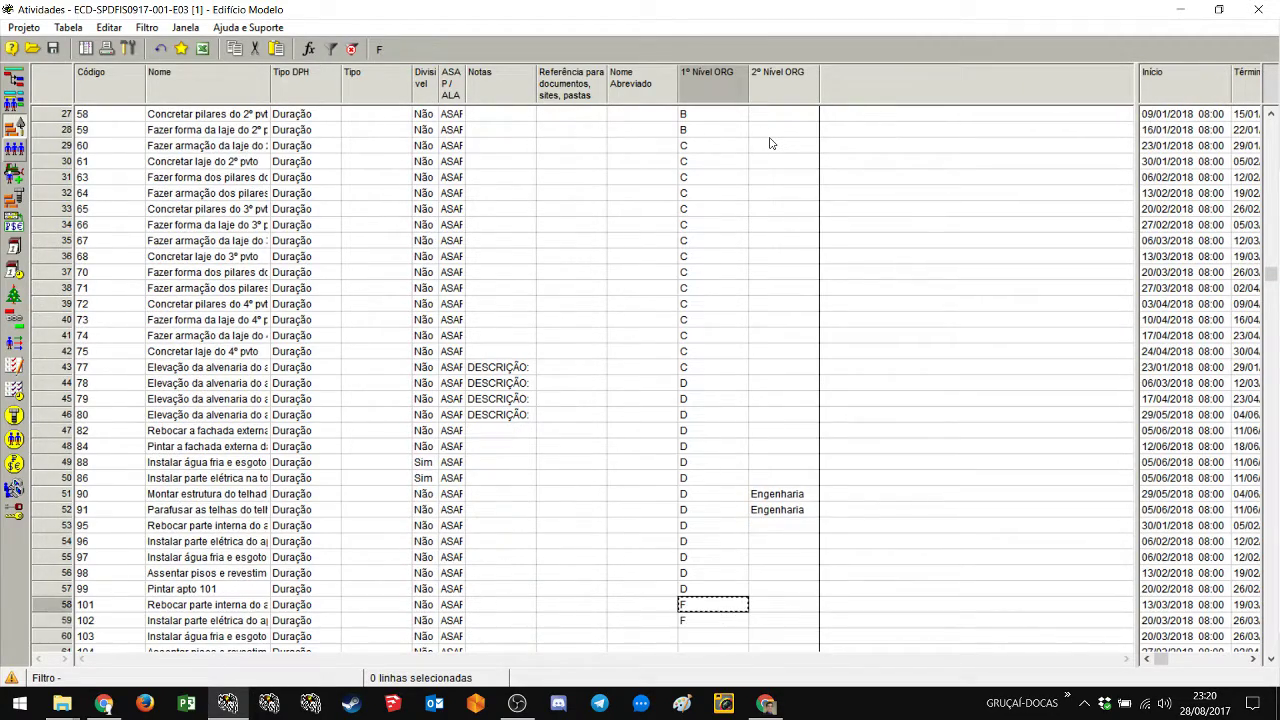
Step: Fill 1º Nível ORG with E for activities in rows 58 to 73, from code 101 through code 121
key(E)
key(Return)
key(E)
key(Return)
key(E)
key(Return)
key(E)
key(Return)
key(E)
key(Return)
key(E)
key(Return)
key(E)
key(Return)
key(E)
key(Return)
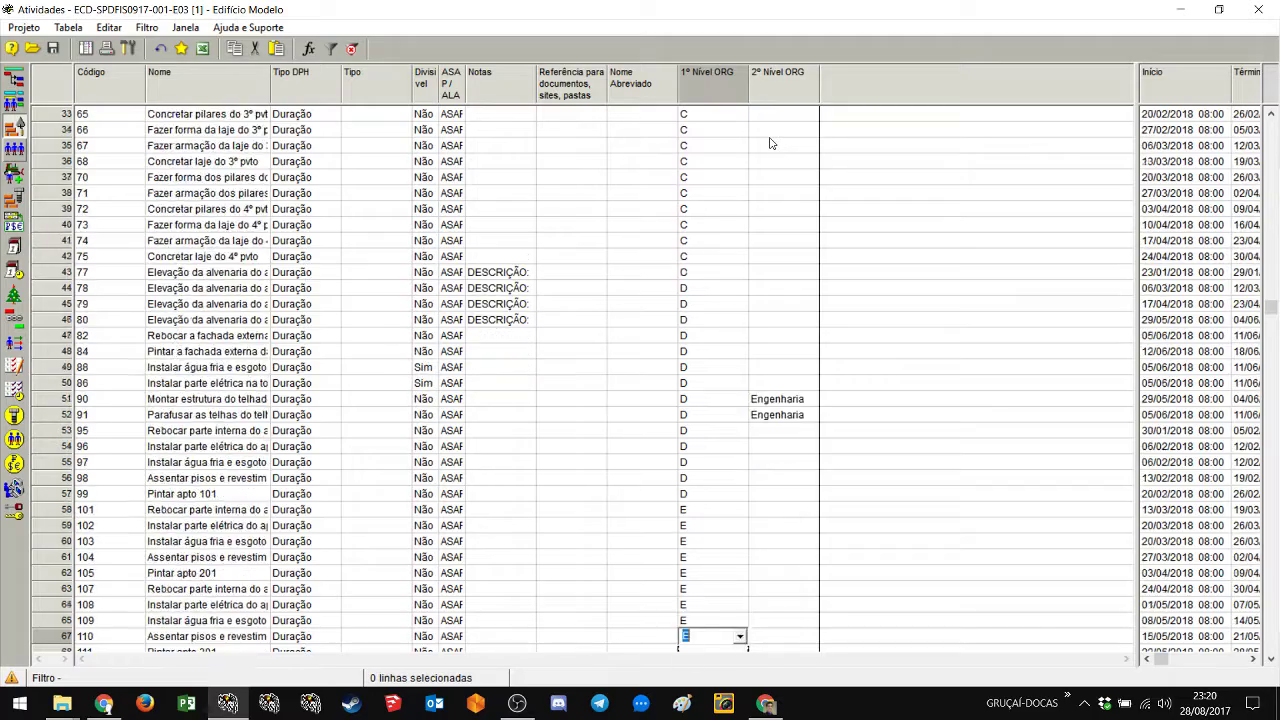
key(E)
key(Return)
key(E)
key(Return)
key(E)
key(Return)
key(E)
key(Return)
key(E)
key(Return)
key(E)
key(Return)
key(E)
key(Return)
key(E)
key(Return)
Step: Fill 1º Nível ORG with F for activities in rows 74 to 92, from code 122 through code 156
key(F)
key(Return)
key(F)
key(Return)
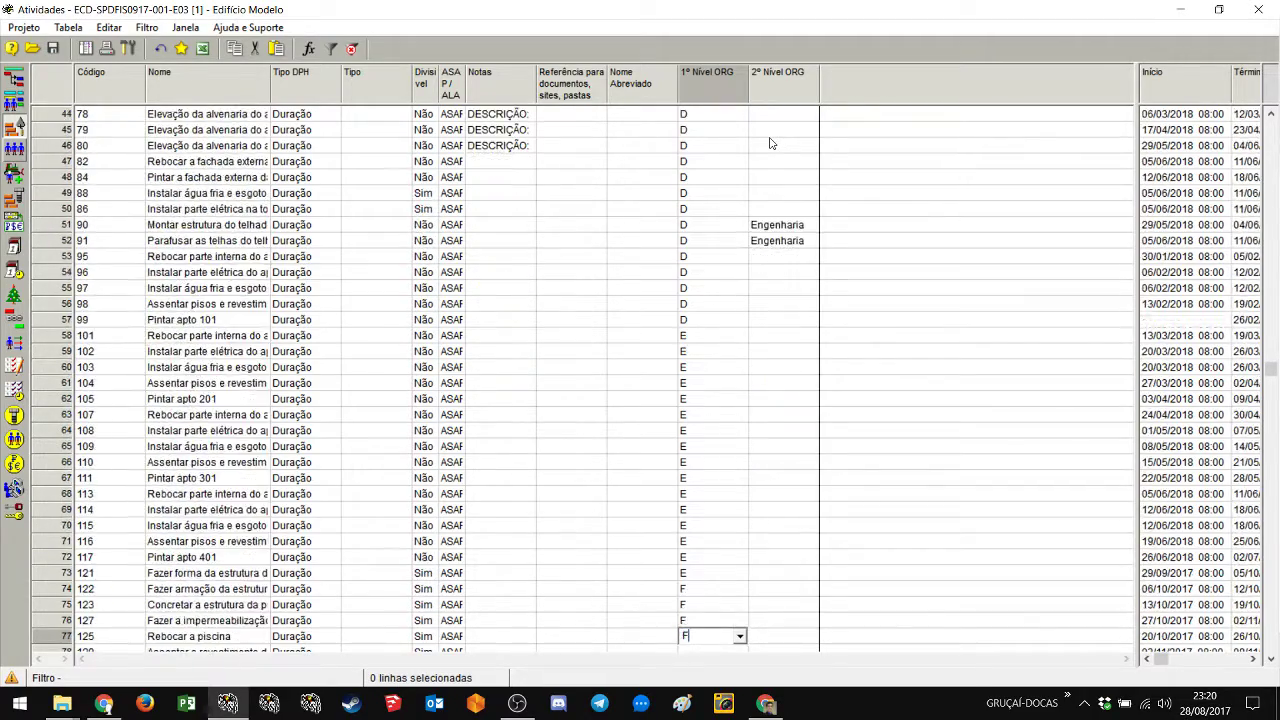
key(F)
key(Return)
key(F)
key(Return)
key(F)
key(Return)
key(F)
key(Return)
key(F)
key(Return)
key(F)
key(Return)
key(F)
key(Return)
key(F)
key(Return)
key(F)
key(Return)
key(F)
key(Return)
key(F)
key(Return)
key(F)
key(Return)
key(F)
key(Return)
key(F)
key(Return)
key(F)
key(Return)
key(F)
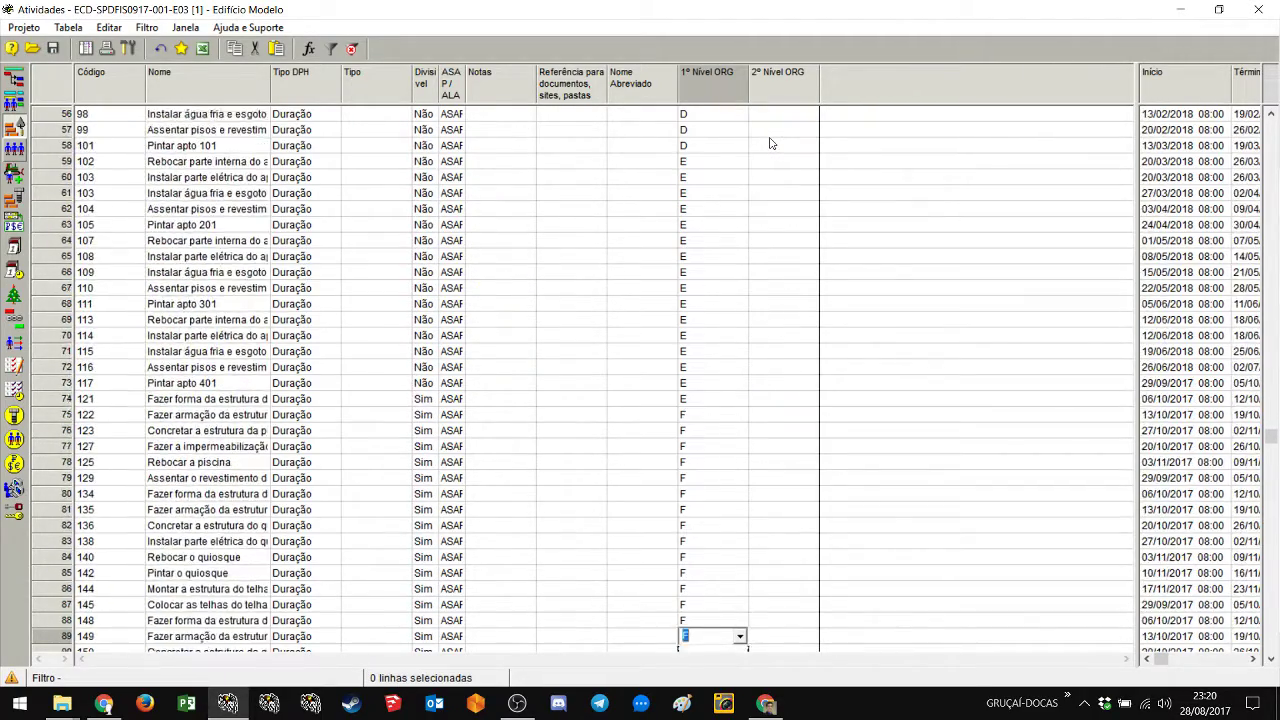
key(Return)
key(F)
key(Return)
key(F)
key(Return)
Step: Fill 1º Nível ORG with G for activities in rows 93 to 108, from code 158 through milestone code 93
key(G)
key(Return)
key(G)
key(Return)
key(G)
key(Return)
key(G)
key(Return)
key(G)
key(Return)
key(G)
key(Return)
key(G)
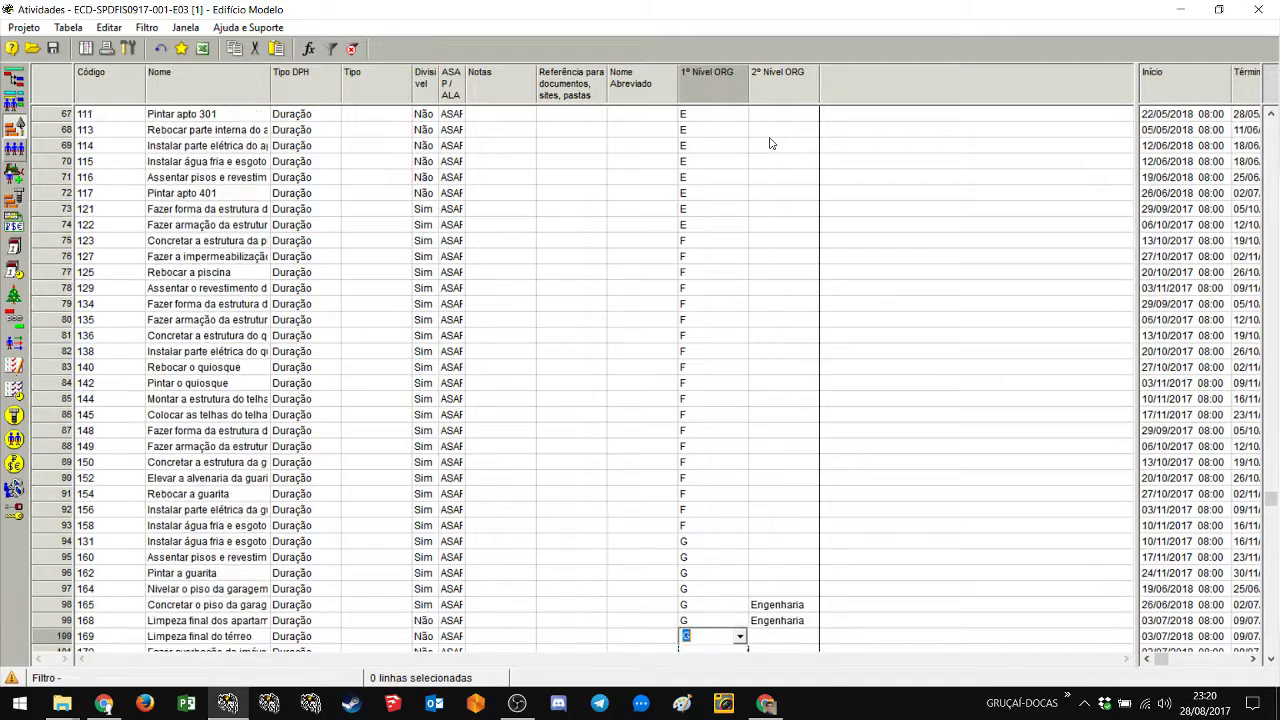
key(Return)
key(G)
key(Return)
key(G)
key(Return)
key(G)
key(Return)
key(G)
key(Return)
key(G)
key(Return)
key(G)
key(Return)
key(G)
key(Return)
key(G)
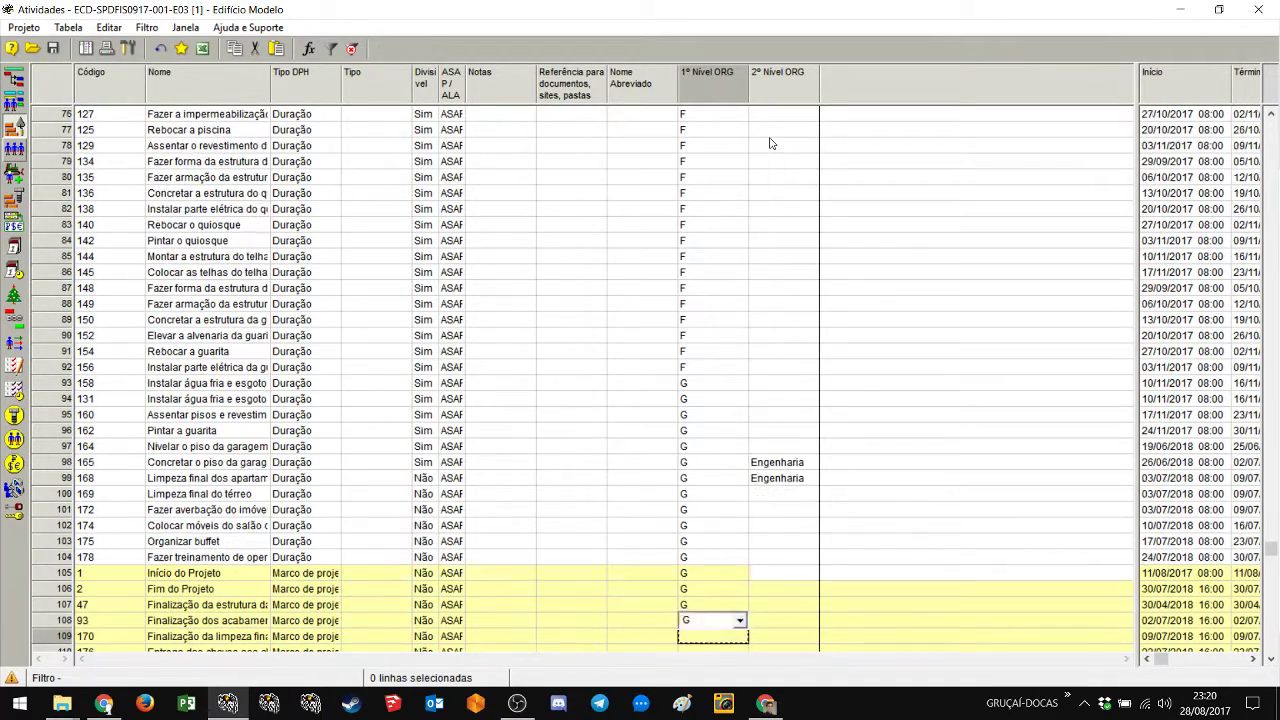
key(Return)
Step: Fill 1º Nível ORG with H for the remaining activities in rows 109 to 121, from code 170 through Fim da produção
key(h)
key(Return)
key(h)
key(Return)
key(h)
key(Return)
key(h)
key(Return)
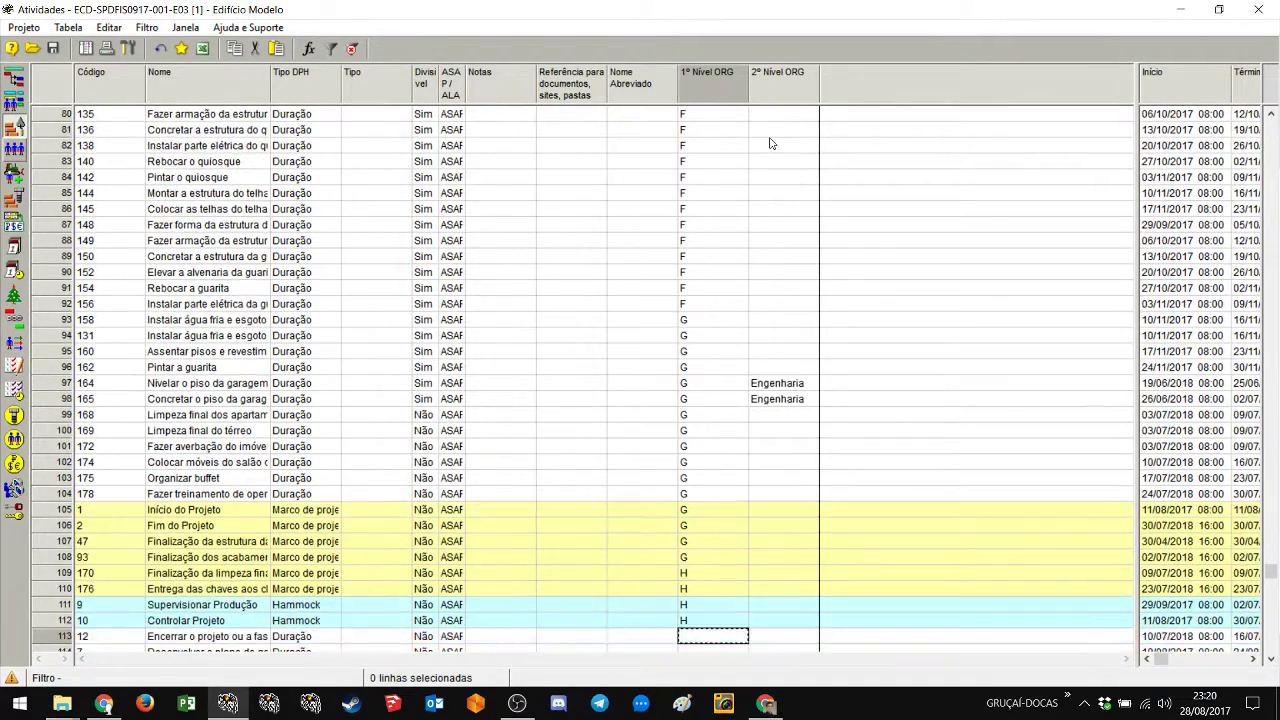
scroll(780, 190, down, 4)
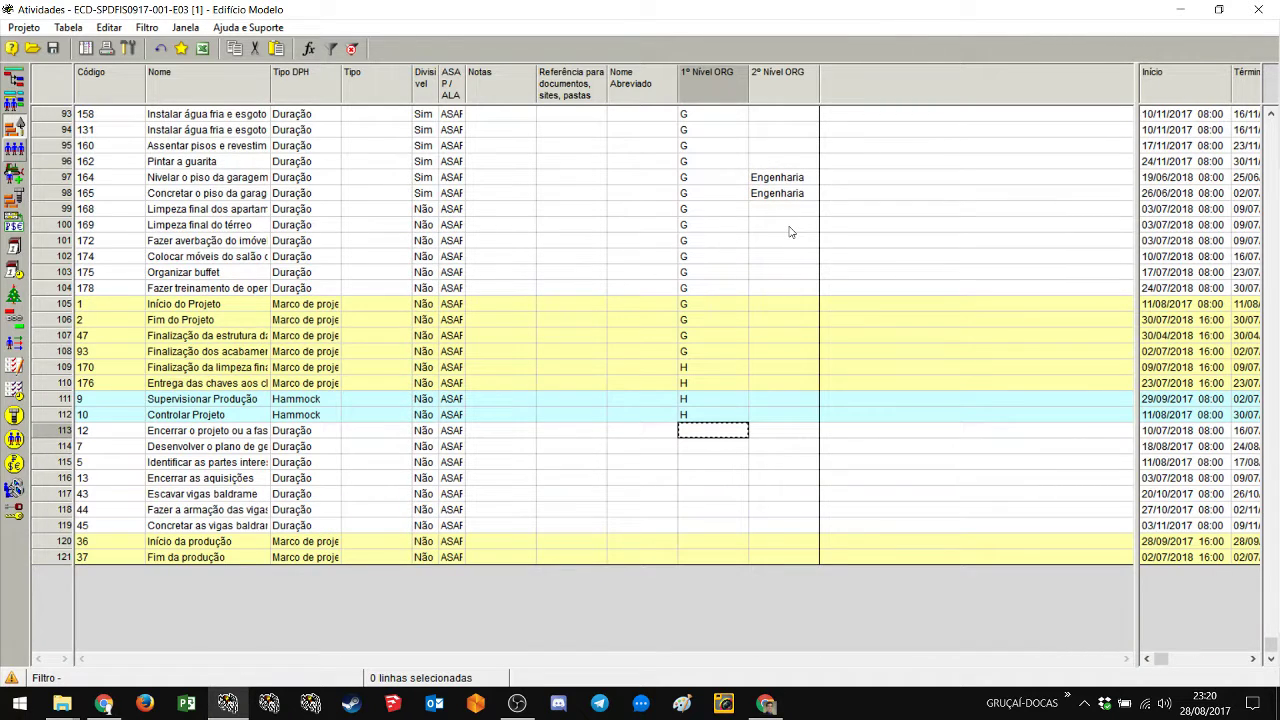
key(h)
key(Return)
key(h)
key(Return)
key(h)
key(Return)
key(h)
key(Return)
key(h)
key(Return)
key(h)
key(Return)
key(h)
key(Return)
key(h)
key(Return)
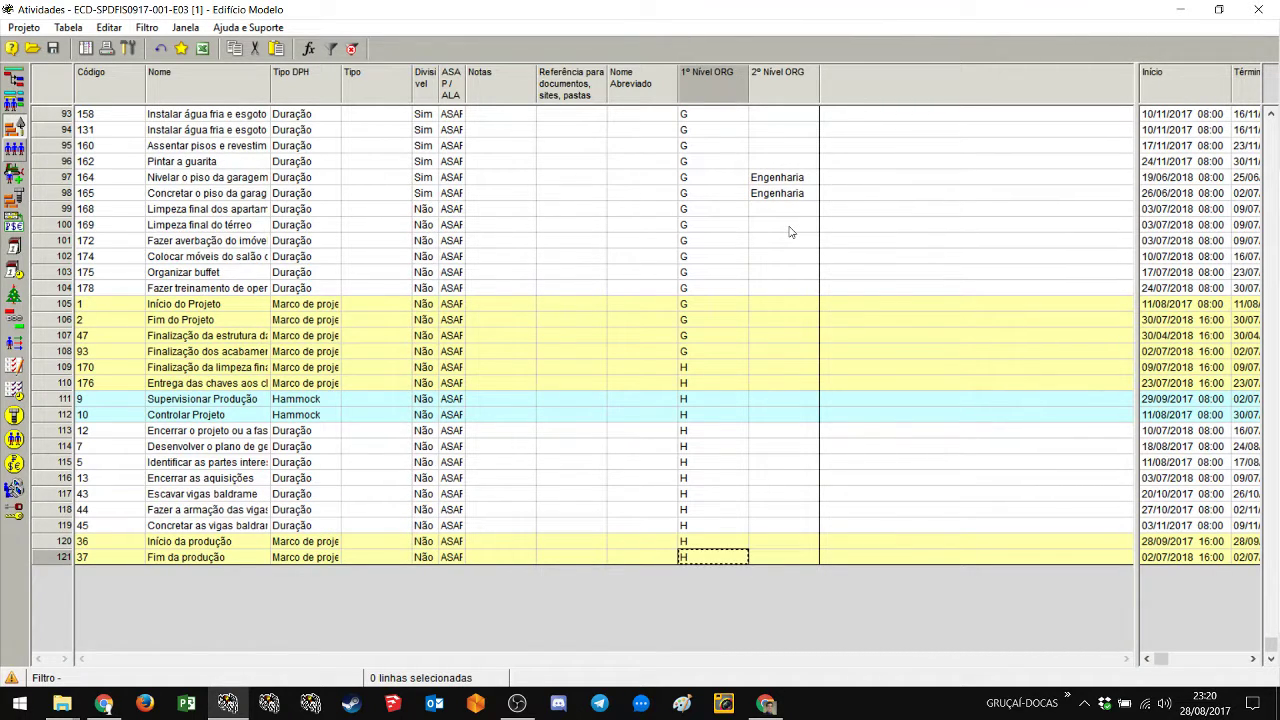
text(h)
Step: Fill 2º Nível ORG with 1 for activities in rows 1 to 5, from code 21 through code 26
scroll(816, 182, up, 20)
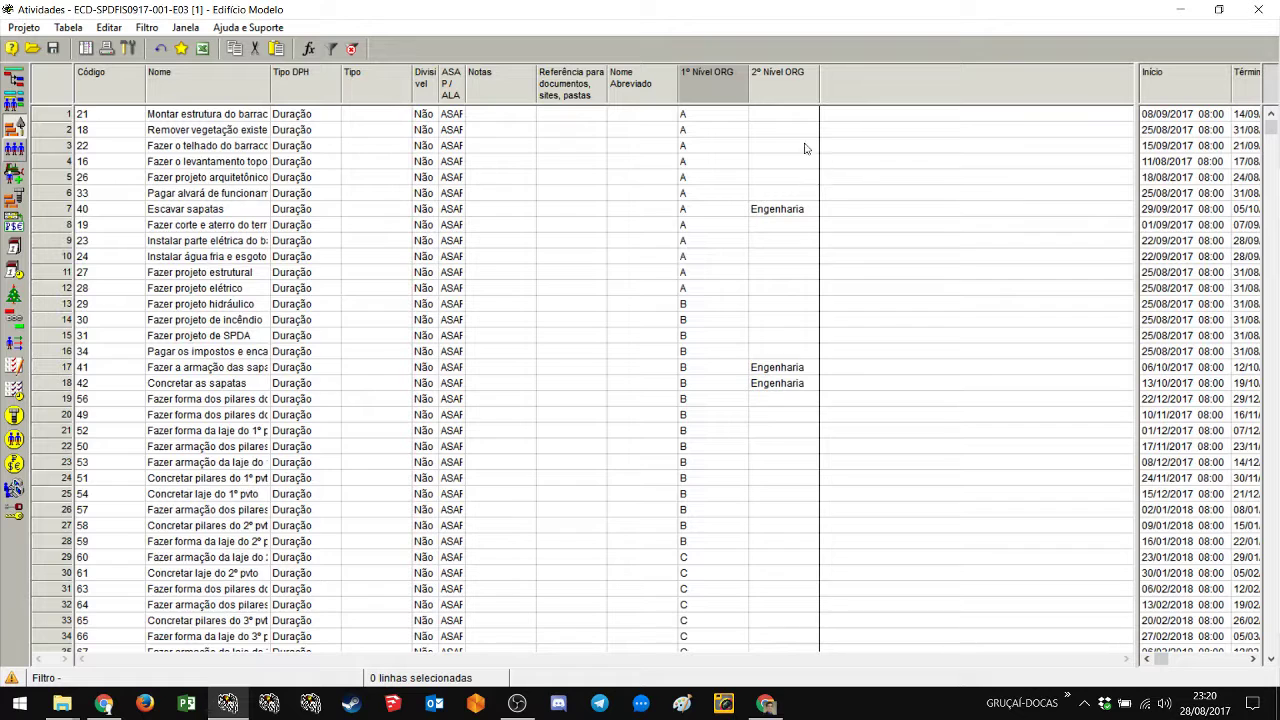
click(789, 120)
key(1)
key(Return)
key(1)
key(Return)
key(1)
key(Return)
key(1)
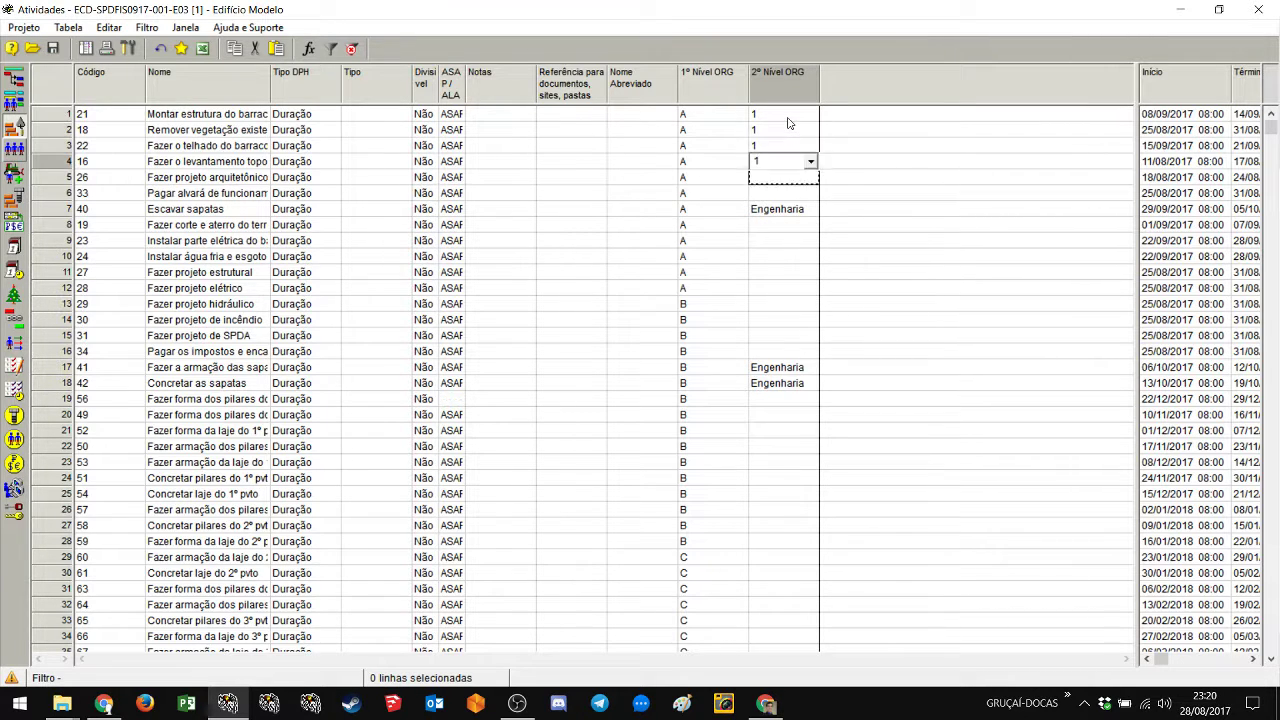
key(Return)
key(1)
key(Return)
Step: Fill 2º Nível ORG with 2 for activities in rows 6 to 9, from code 33 through code 23
key(2)
key(Return)
key(2)
key(Return)
key(2)
key(Return)
key(2)
key(Return)
Step: Fill 2º Nível ORG with 3 for activities in rows 10 to 13, from code 24 through Fazer projeto hidráulico
key(3)
key(Return)
key(3)
key(Return)
key(3)
key(Return)
key(3)
key(Return)
Step: Fill 2º Nível ORG with 4 for activities in rows 14 to 18, from code 30 through code 42
key(4)
key(Return)
key(4)
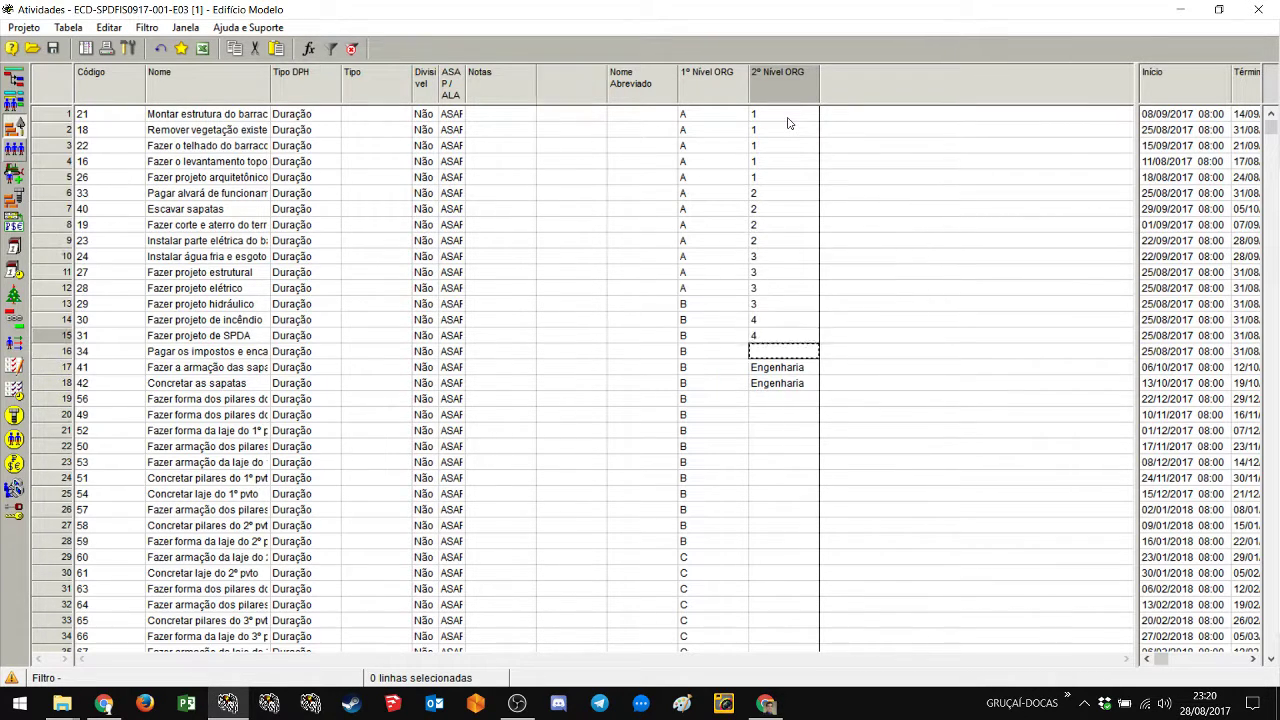
key(Return)
key(4)
key(Return)
key(4)
key(Return)
key(4)
key(Return)
Step: Fill 2º Nível ORG with 5 for activities in rows 19 to 25, from code 56 through code 54
key(5)
key(Return)
key(5)
key(Return)
key(5)
key(Return)
key(5)
key(Return)
key(5)
key(Return)
key(5)
key(Return)
key(5)
key(Return)
Step: Fill 2º Nível ORG with 6 for activities in rows 26 to 34, from code 57 through code 66
key(6)
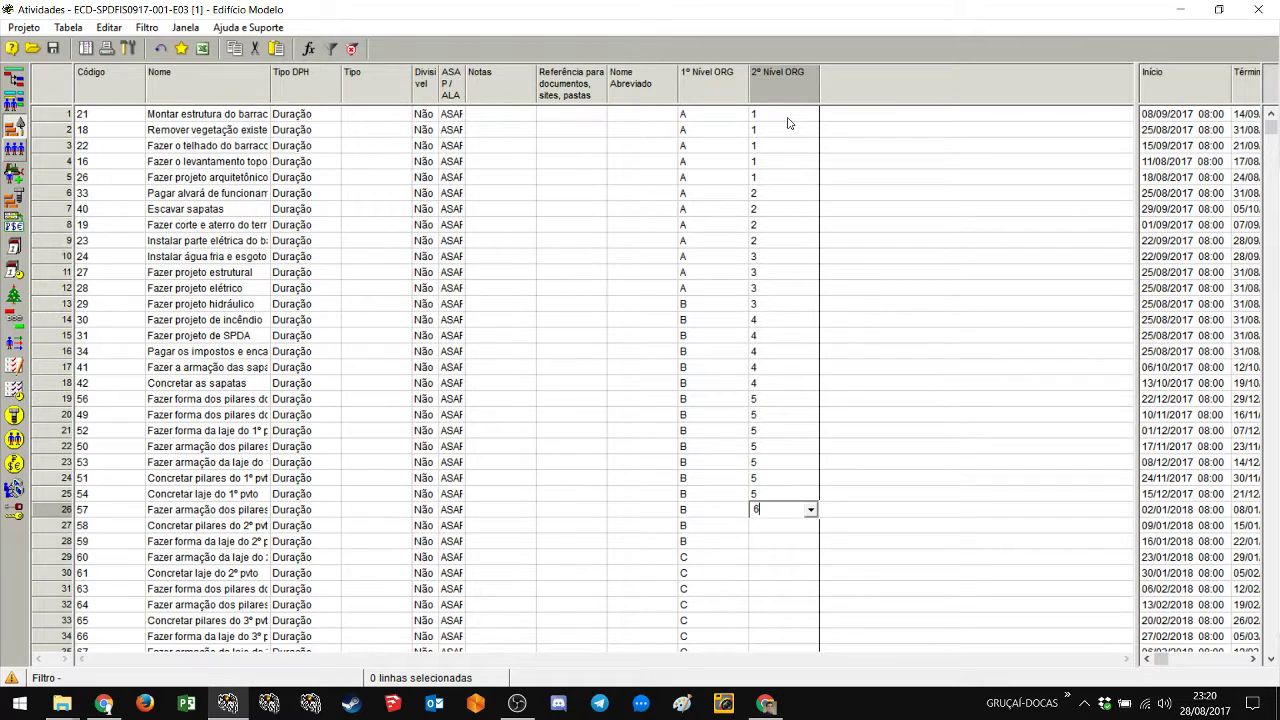
key(Return)
key(6)
key(Return)
key(6)
key(Return)
key(6)
key(Return)
key(6)
key(Return)
key(6)
key(Return)
key(6)
key(Return)
key(6)
key(Return)
key(6)
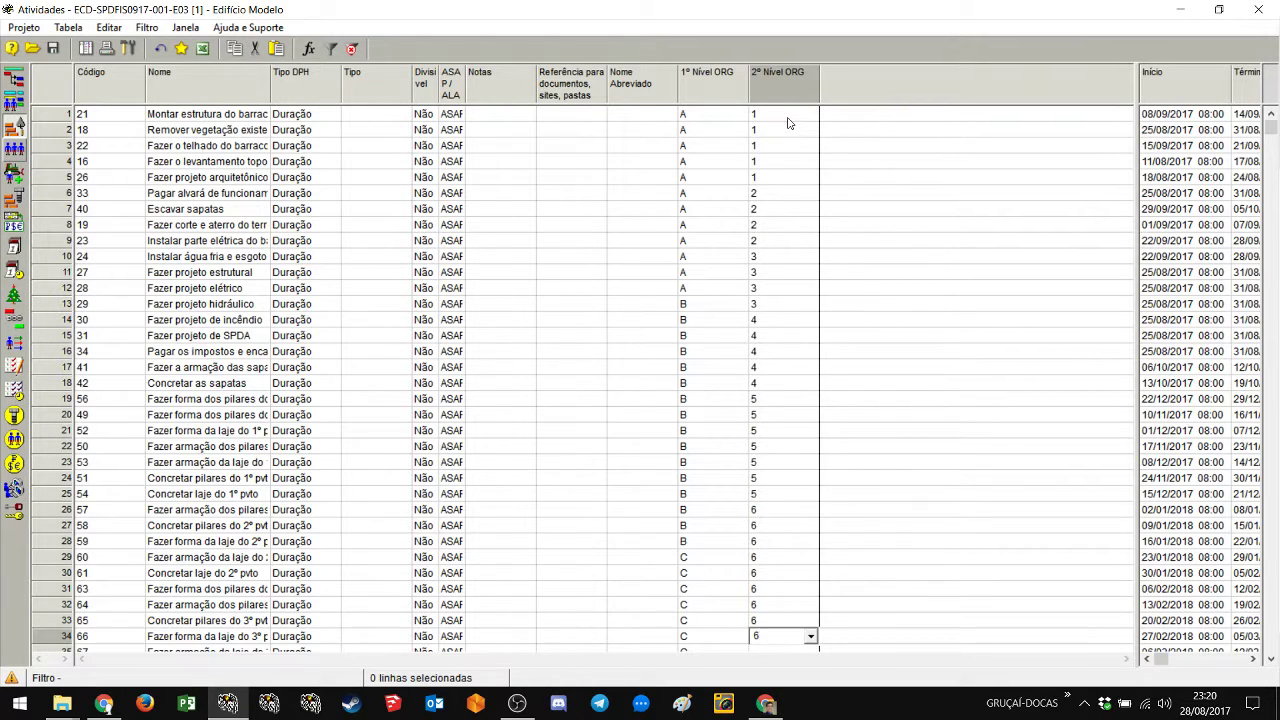
key(Return)
key(6)
key(Return)
Step: Fill 2º Nível ORG with 7 for activities in rows 35 to 42, from code 67 through code 75
key(7)
key(Return)
key(7)
key(Return)
key(7)
key(Return)
key(7)
key(Return)
key(7)
key(Return)
key(7)
key(Return)
key(7)
key(Return)
key(7)
key(Return)
Step: Fill 2º Nível ORG with 8 for activities in rows 43 to 48, from code 77 through code 84
key(8)
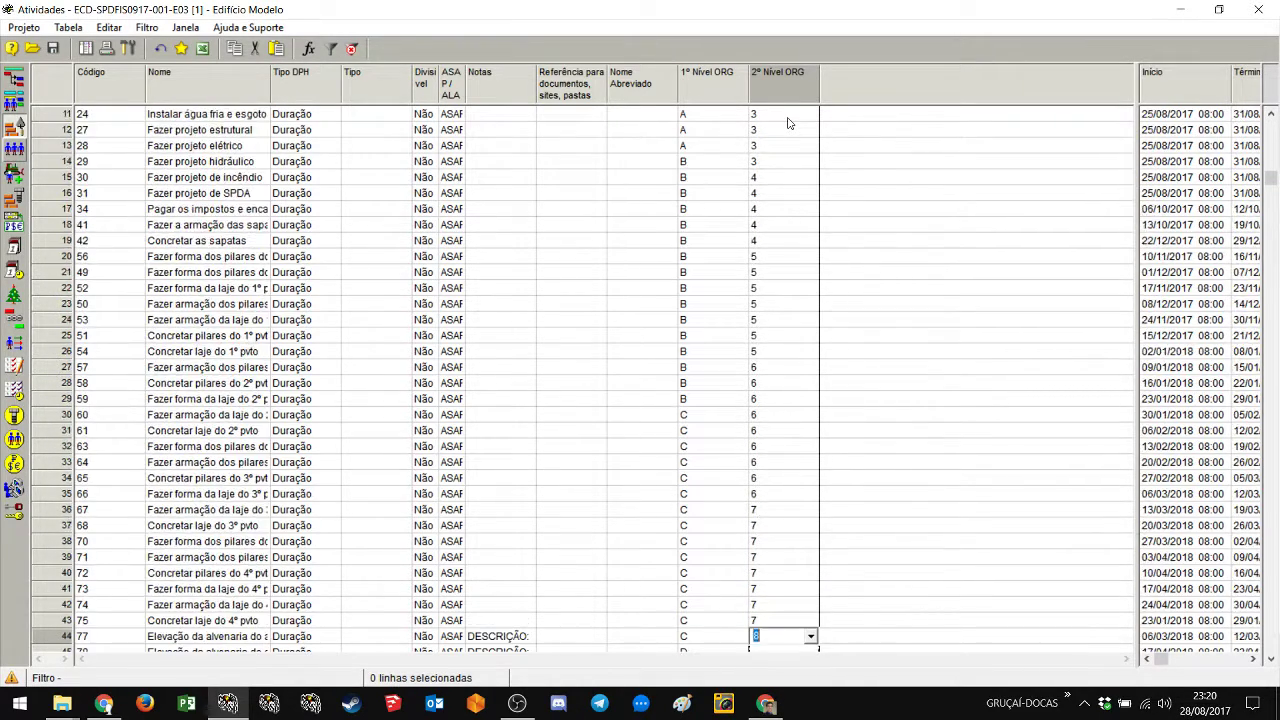
key(Return)
key(8)
key(Return)
key(8)
key(Return)
key(8)
key(Return)
key(8)
key(Return)
key(8)
key(Return)
Step: Fill 2º Nível ORG with 9 for activities in rows 49 to 51, from code 88 through code 90
key(9)
key(Return)
key(9)
key(Return)
key(9)
key(Return)
Step: Try to fill 2º Nível ORG with 9 for activities in rows 52 to 54, from code 91 through code 96
text(9)
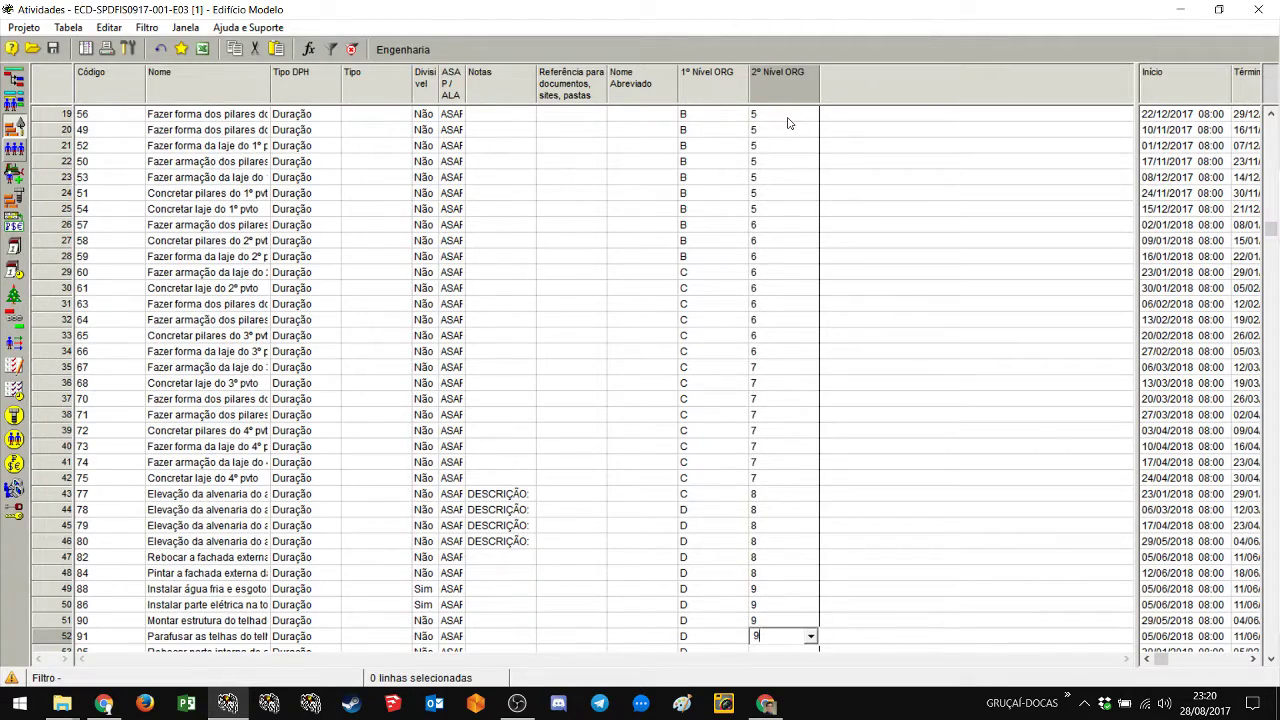
text(9)
key(Return)
text(9)
key(Return)
text(9)
key(Return)
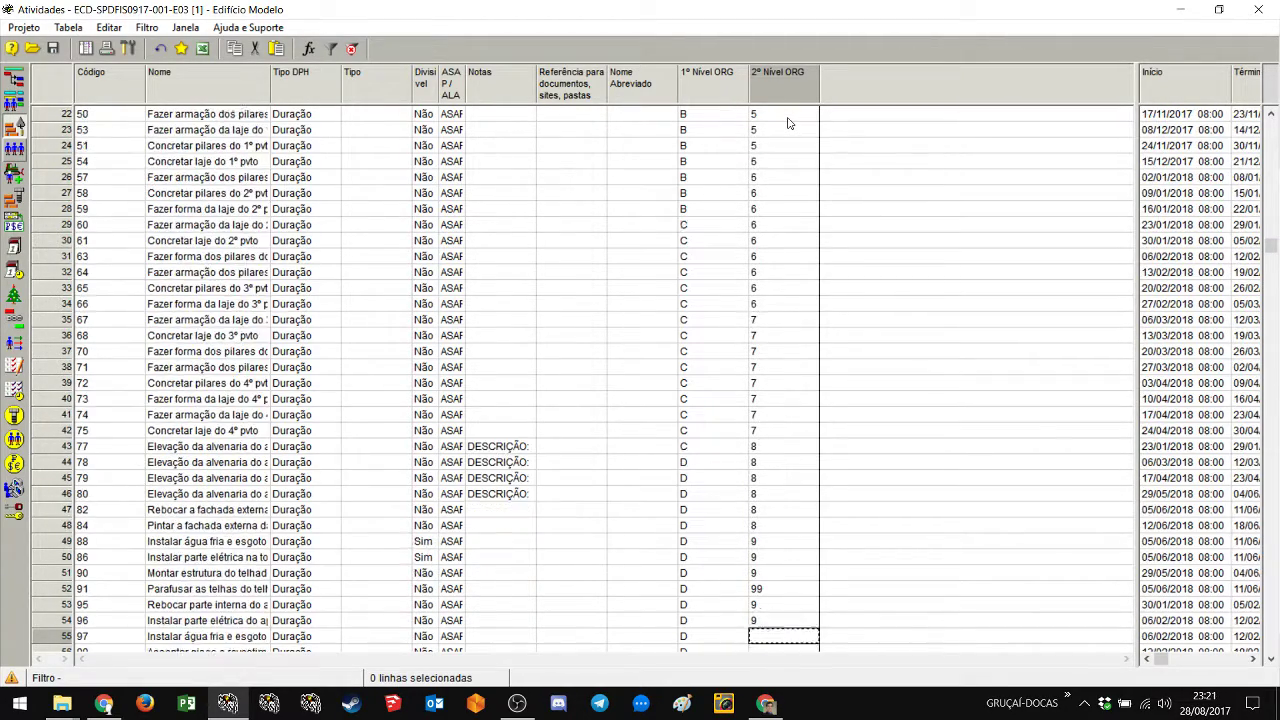
Step: Fill 2º Nível ORG with 8 for activities in rows 55 and 56, codes 97 and 98
text(8)
key(Return)
key(8)
key(Return)
Step: Change 2º Nível ORG to 8 for activities in rows 52 to 54, from code 91 through code 96
key(Up)
key(Up)
key(Up)
key(Up)
key(Up)
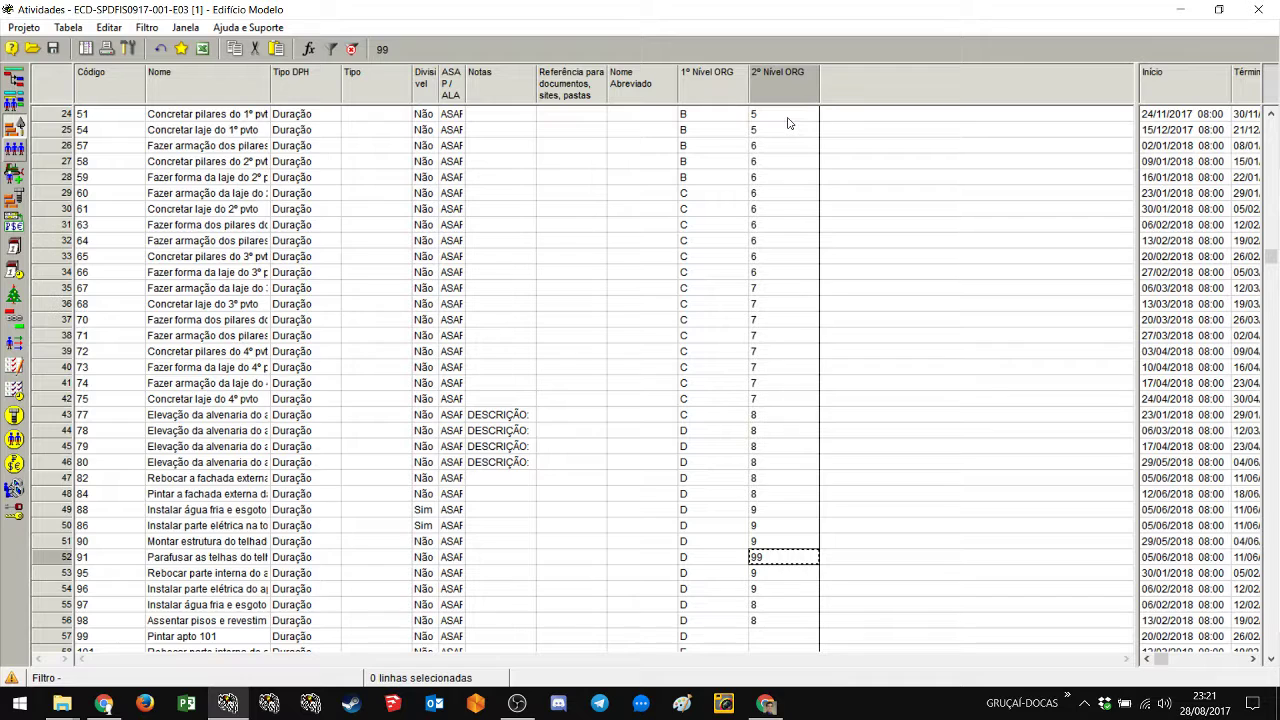
text(8)
key(Return)
text(8)
key(Return)
text(8)
key(Return)
key(Return)
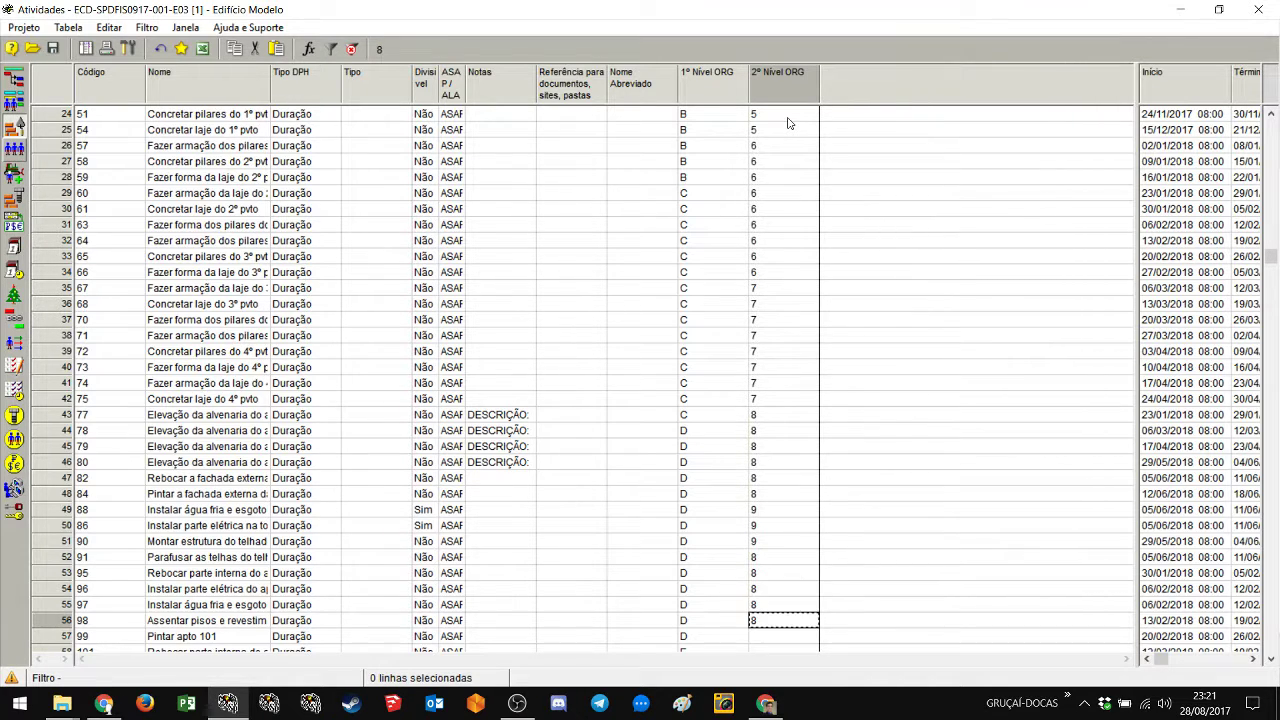
Step: Fill 2º Nível ORG with 7 for activities in rows 56 to 61 and with 6 for rows 62 to 64
text(7 7 7 7 7 7 76 6 6)
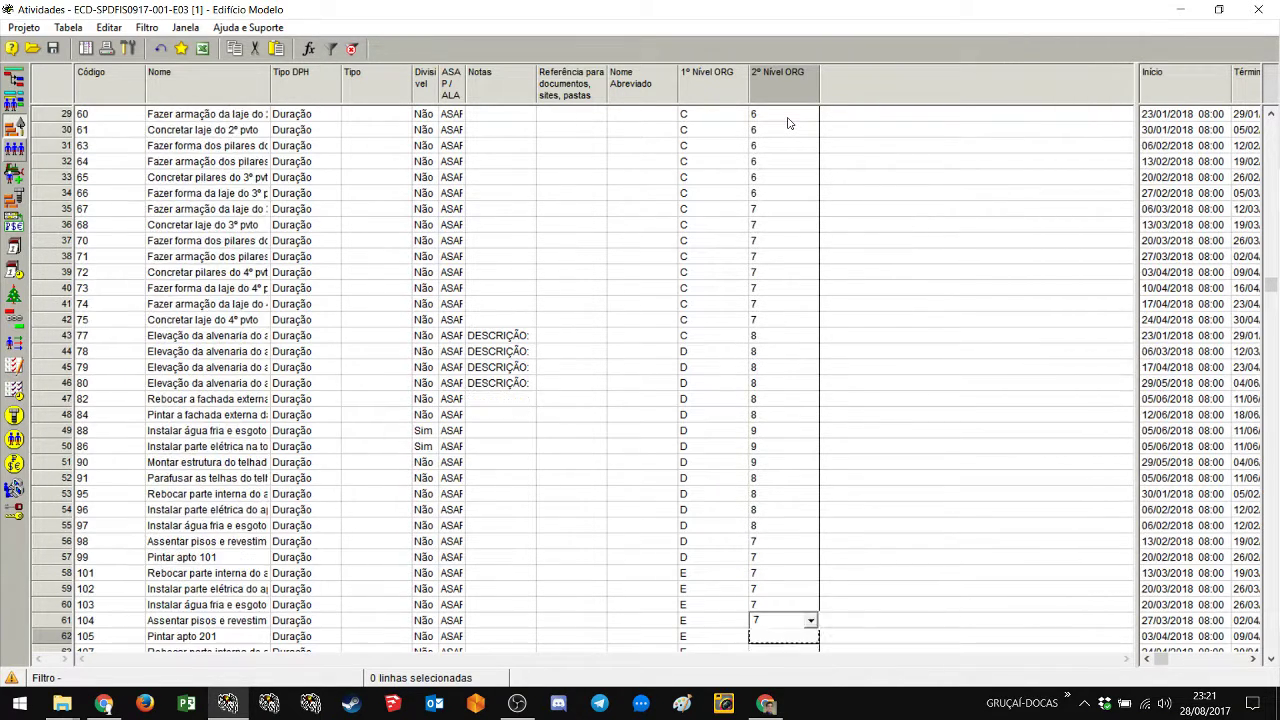
key(Return)
key(Up)
key(Up)
key(Up)
text(6)
key(Return)
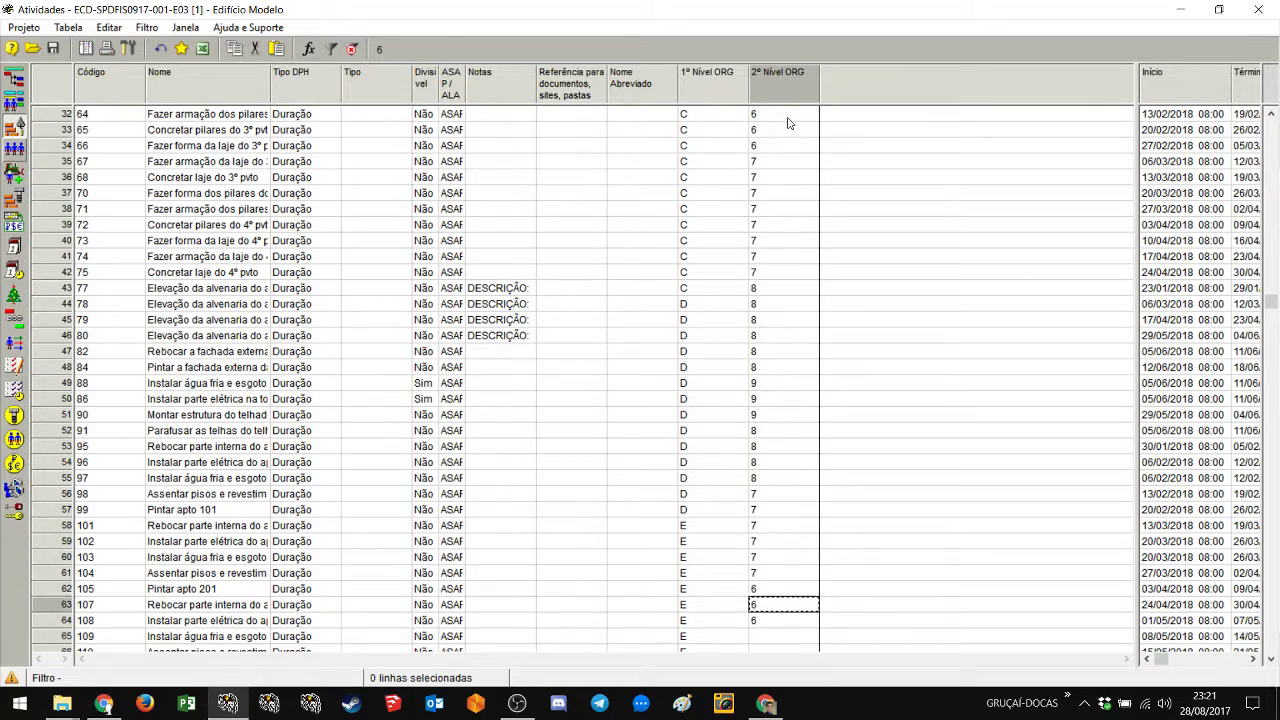
key(Return)
key(Return)
Step: Fill 2º Nível ORG with 6 for rows 65 to 70, 5 for rows 71 to 78, and 4 from row 79 on
text(6 6 6 6 6 6 6 5 5 5 )
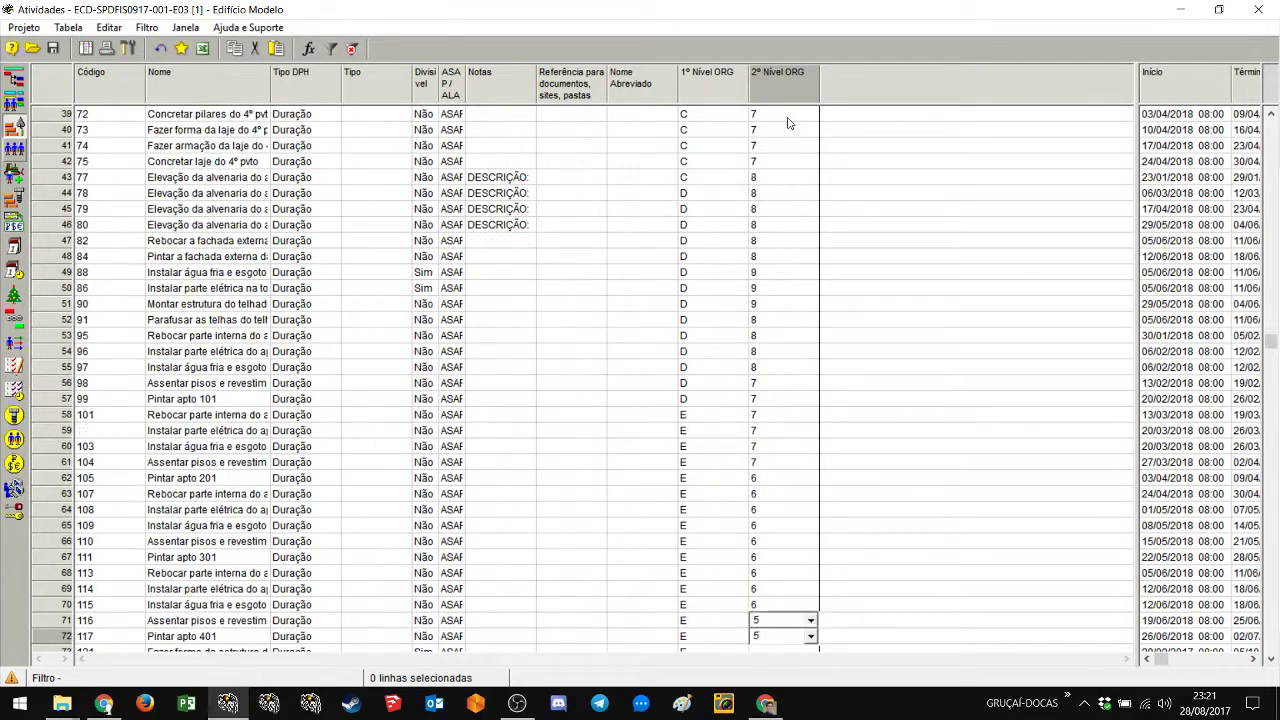
text(5 5 5 5 4 4 4 4 4 4)
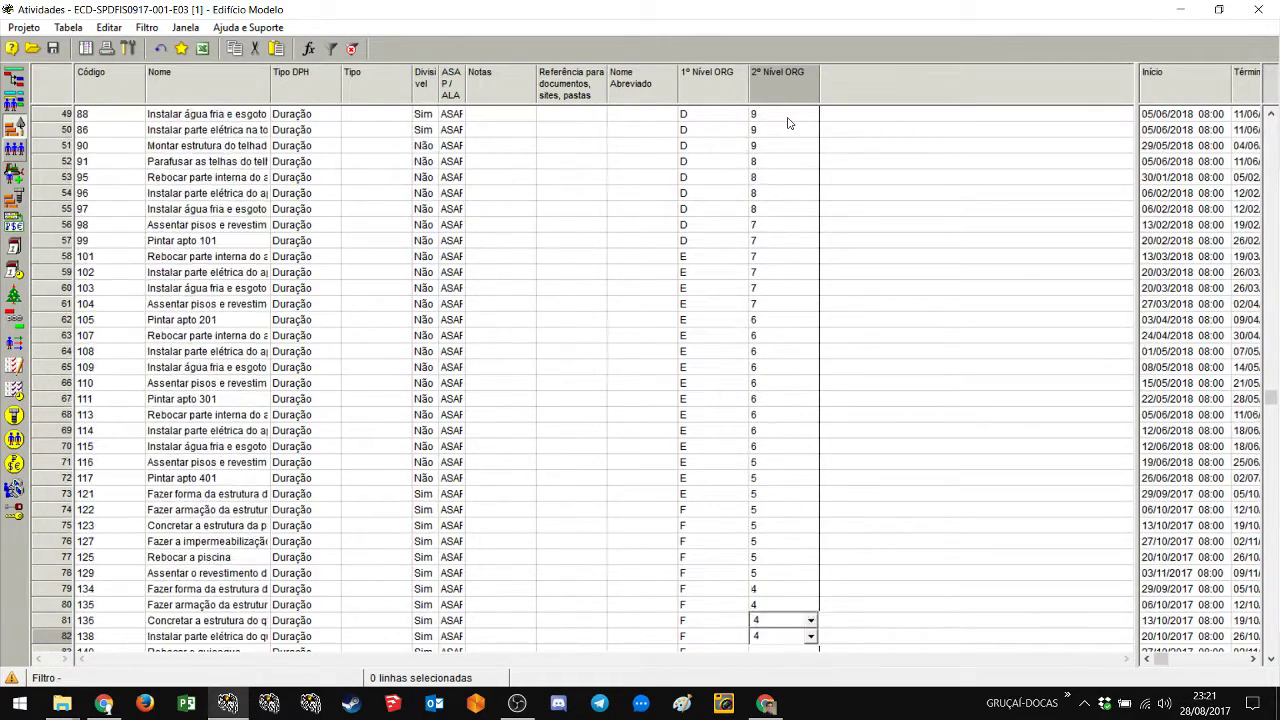
Step: Fill 2º Nível ORG with 4 through row 88, 3 for rows 89 to 95, and 2 for rows 96 to 98
text( 4 4 4 4 3 3 3 3 3 )
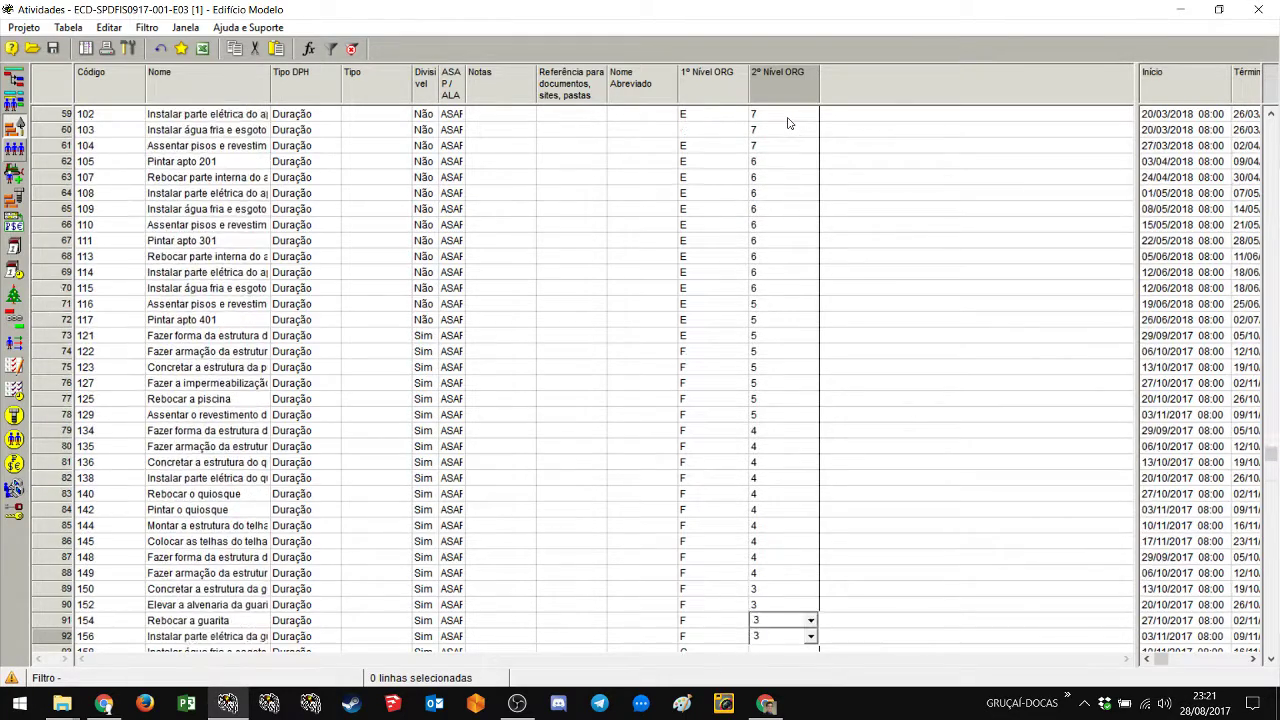
text(3 3 23 2 2)
key(Up)
key(Up)
key(Up)
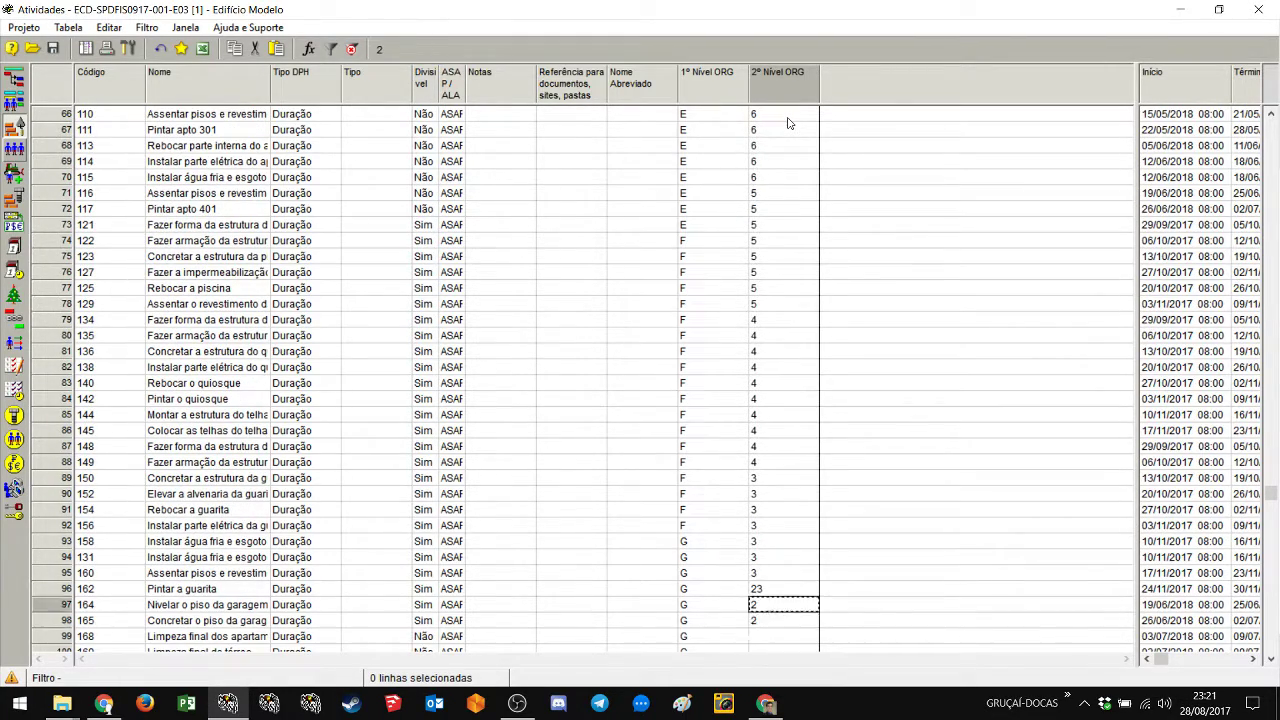
text(2   1 1)
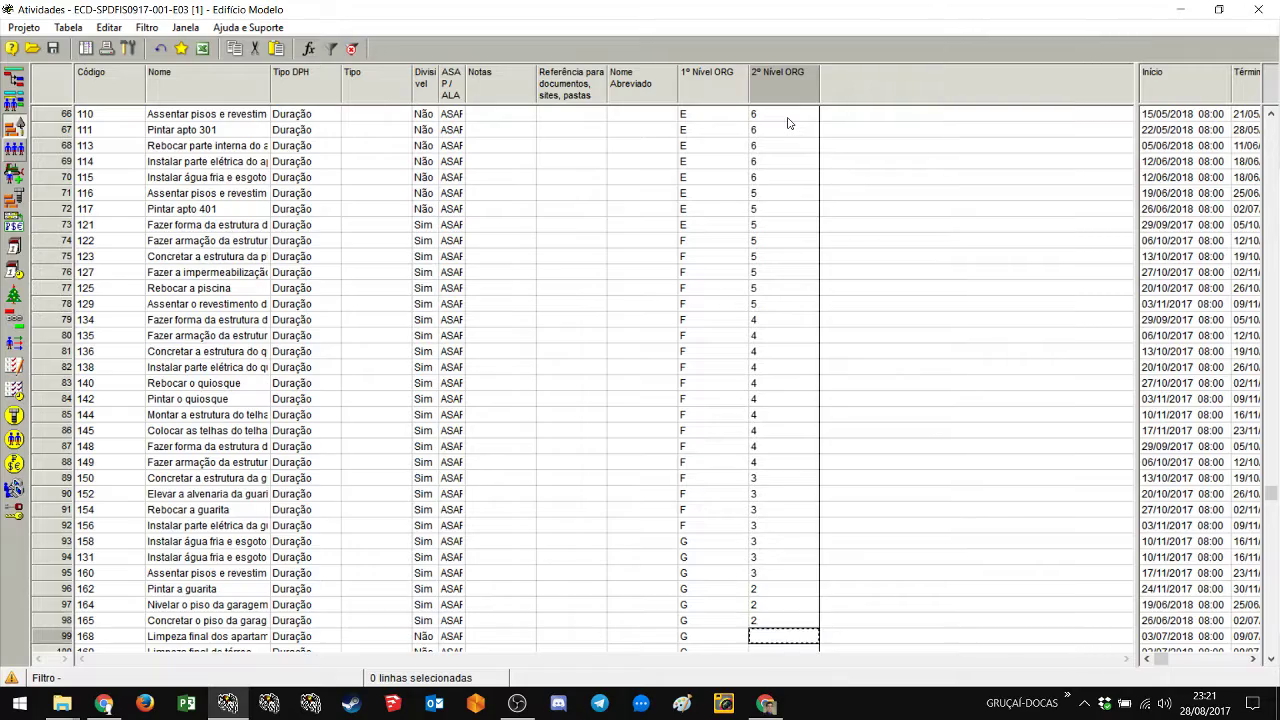
Step: Fill 2º Nível ORG with 1 for rows 99 to 104, 2 for rows 105 to 110, and 3 for rows 111 to 113
text( 1 1 1 1 2 2 2 2 2)
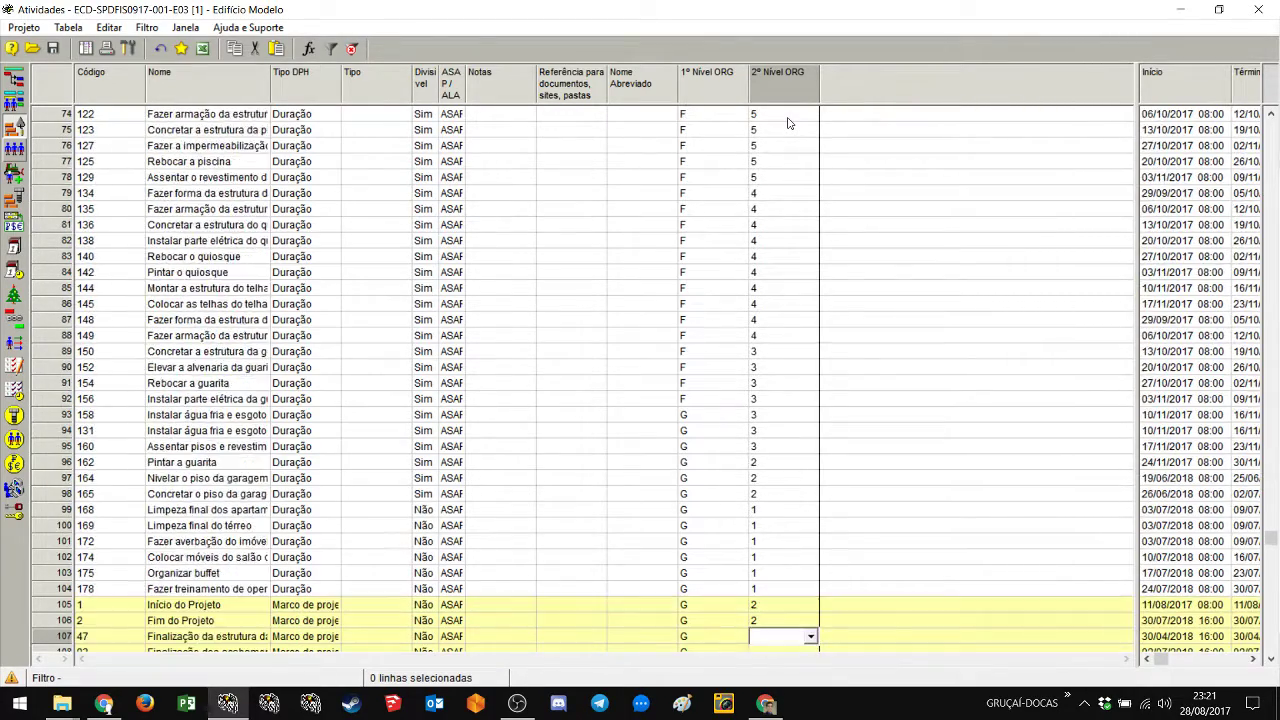
text( 2 3 3 3)
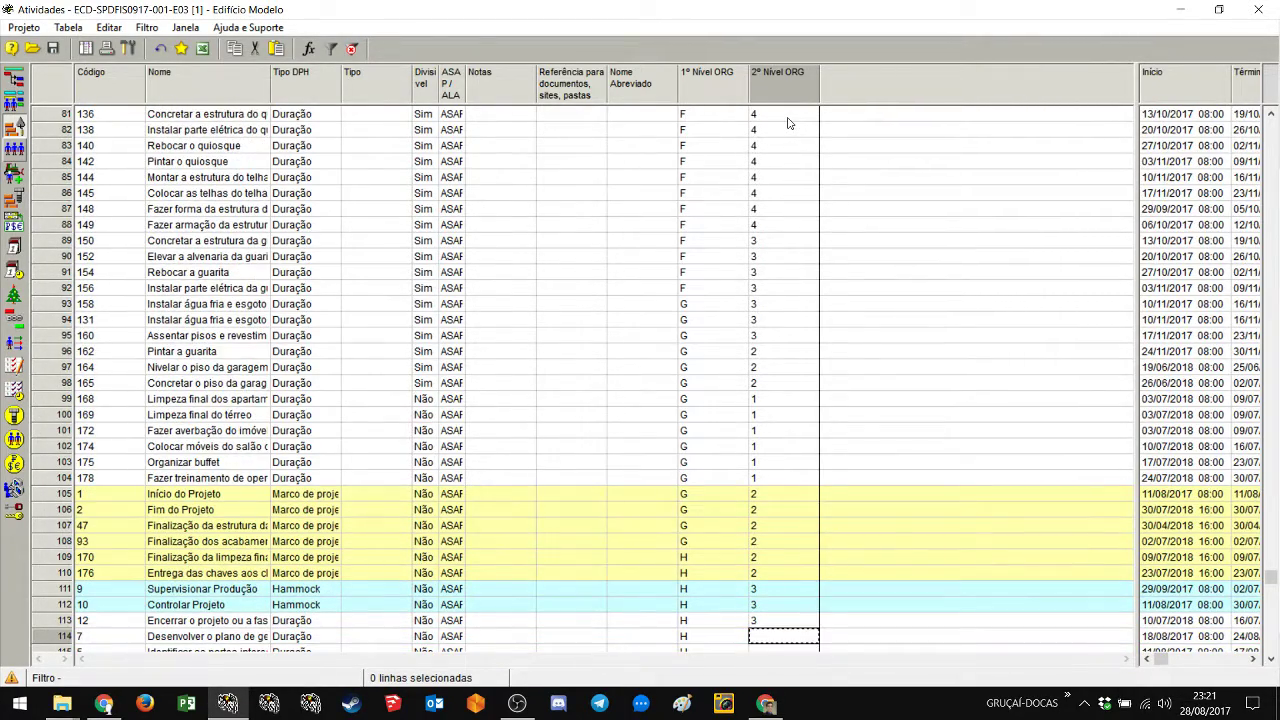
Step: Fill 2º Nível ORG with 4 for rows 114 to 118 and with 5 for rows 119 to 121, ending at Fim da produção
scroll(788, 150, down, 4)
text(4 4 4 4 4 5 5)
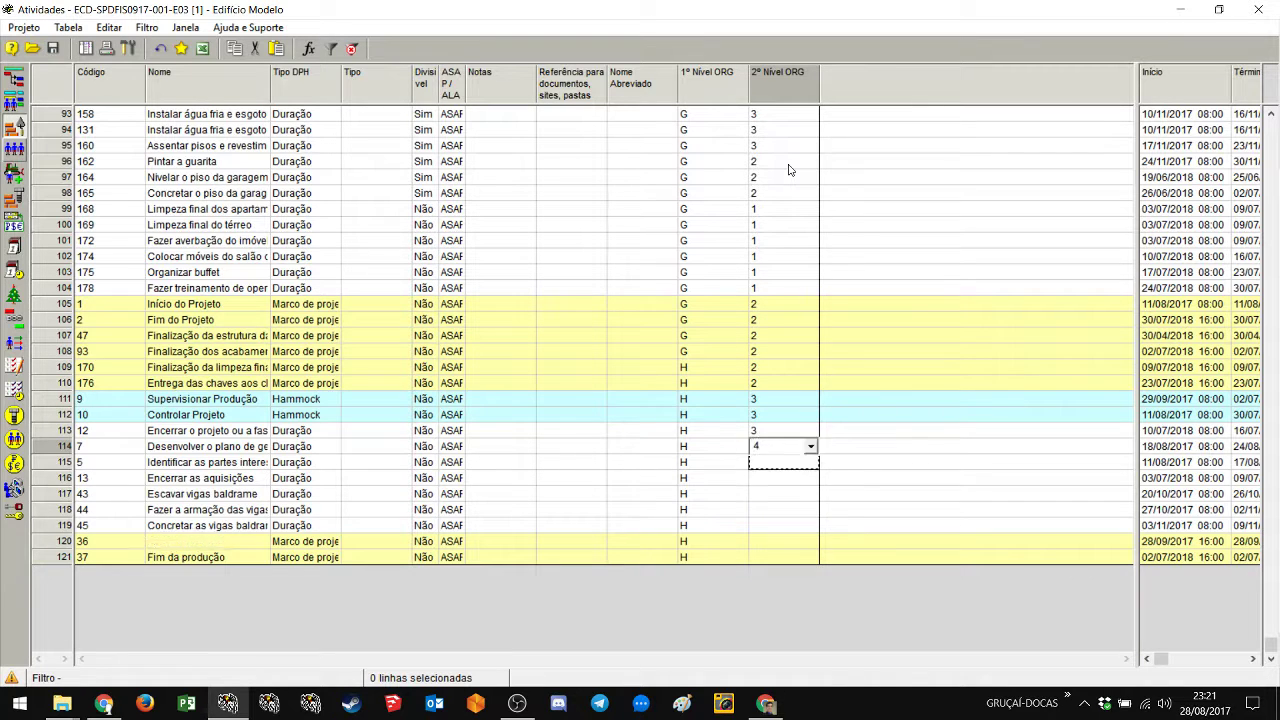
key(Return)
text(5)
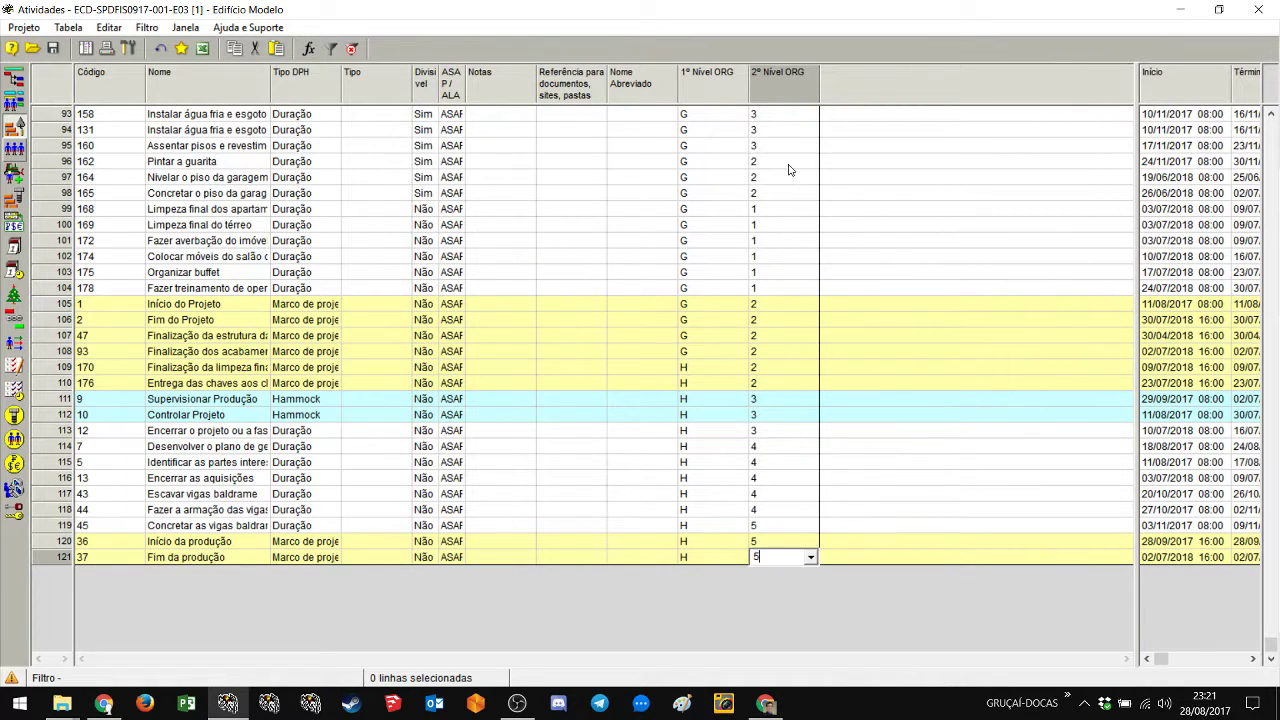
key(Return)
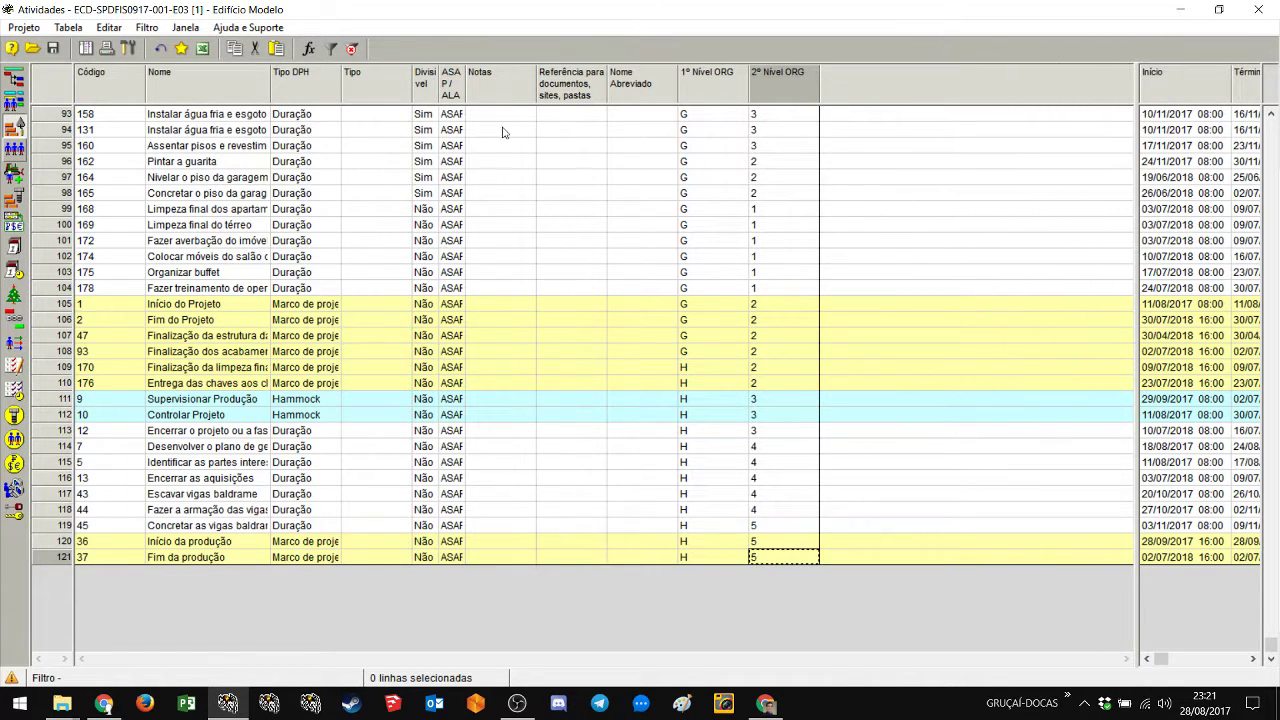
Step: Switch to the activity Gantt, open the list of EAP structures and start creating a structure by codes
click(24, 28)
click(376, 208)
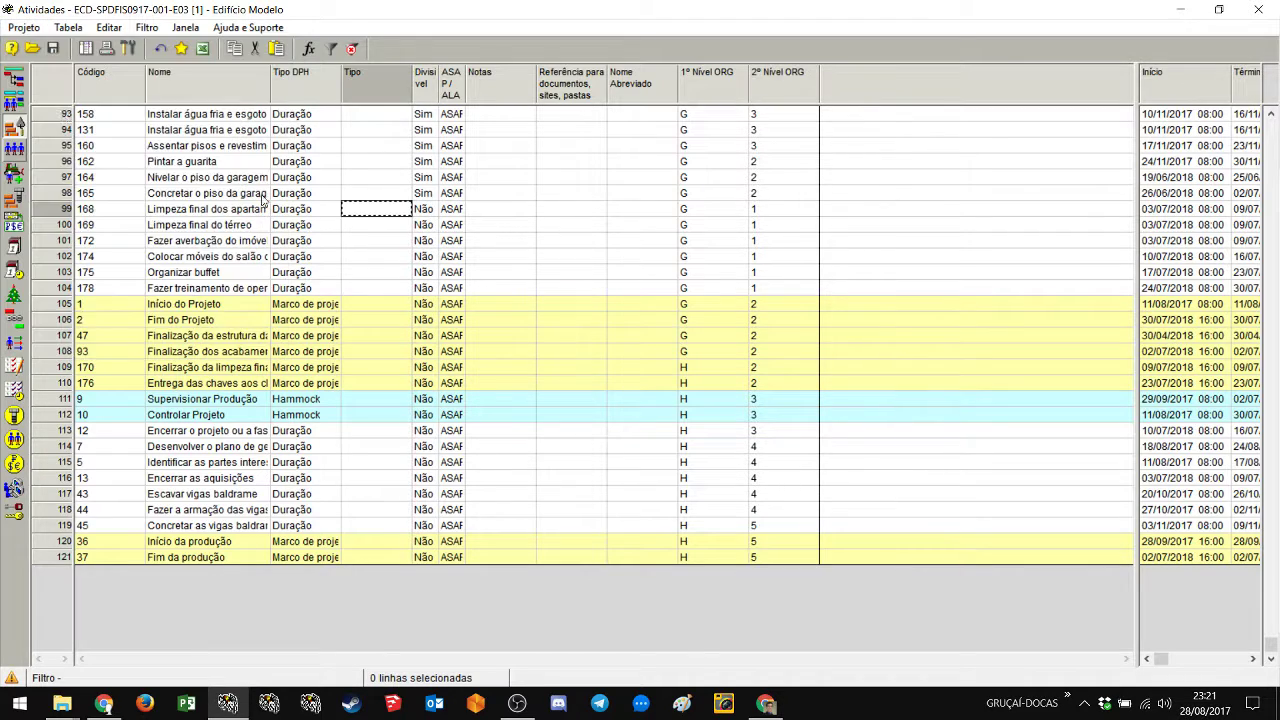
click(14, 80)
click(24, 28)
click(82, 93)
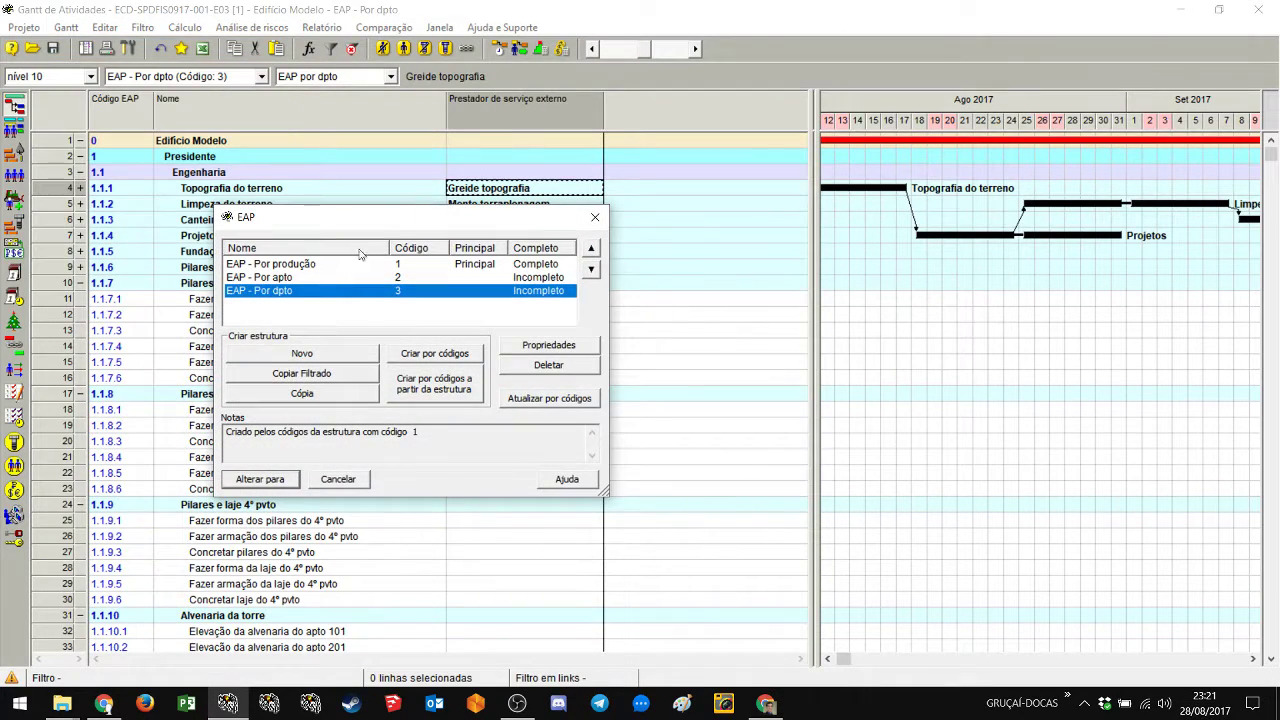
click(424, 356)
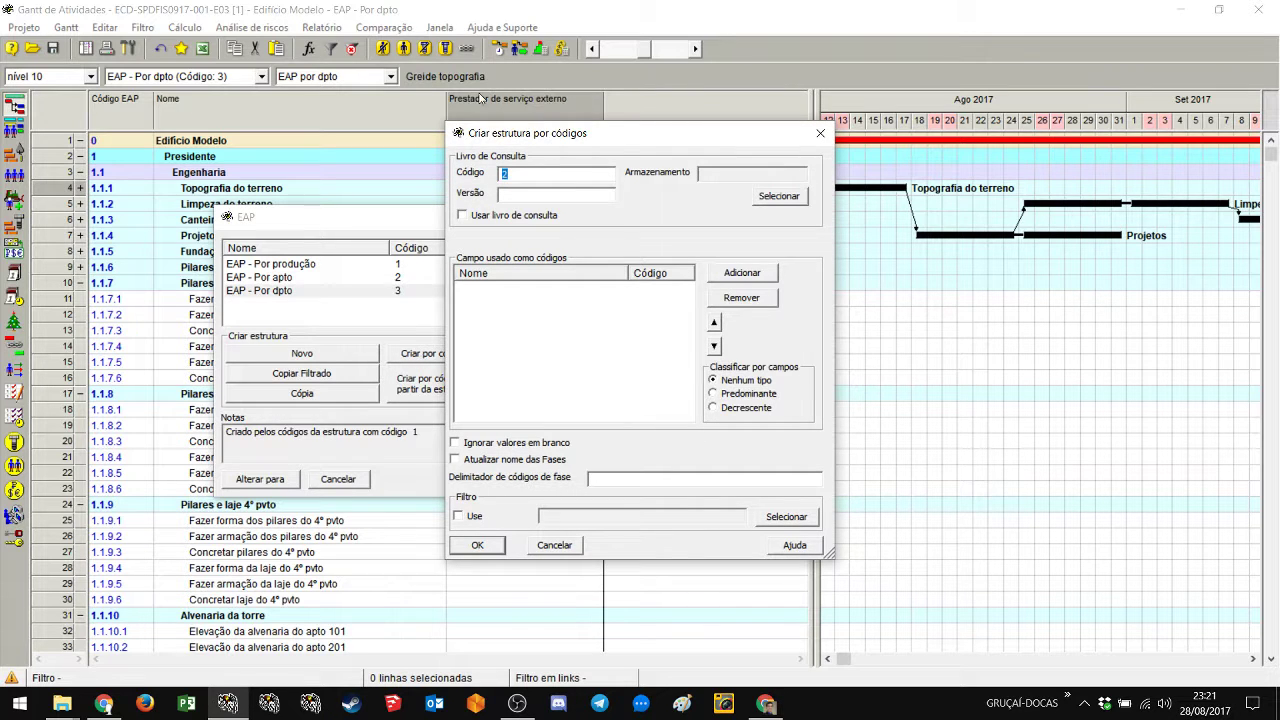
Step: Add the user-defined fields 1º Nível ORG and 2º Nível ORG as the code fields and create the structure from them
drag(610, 138, 777, 120)
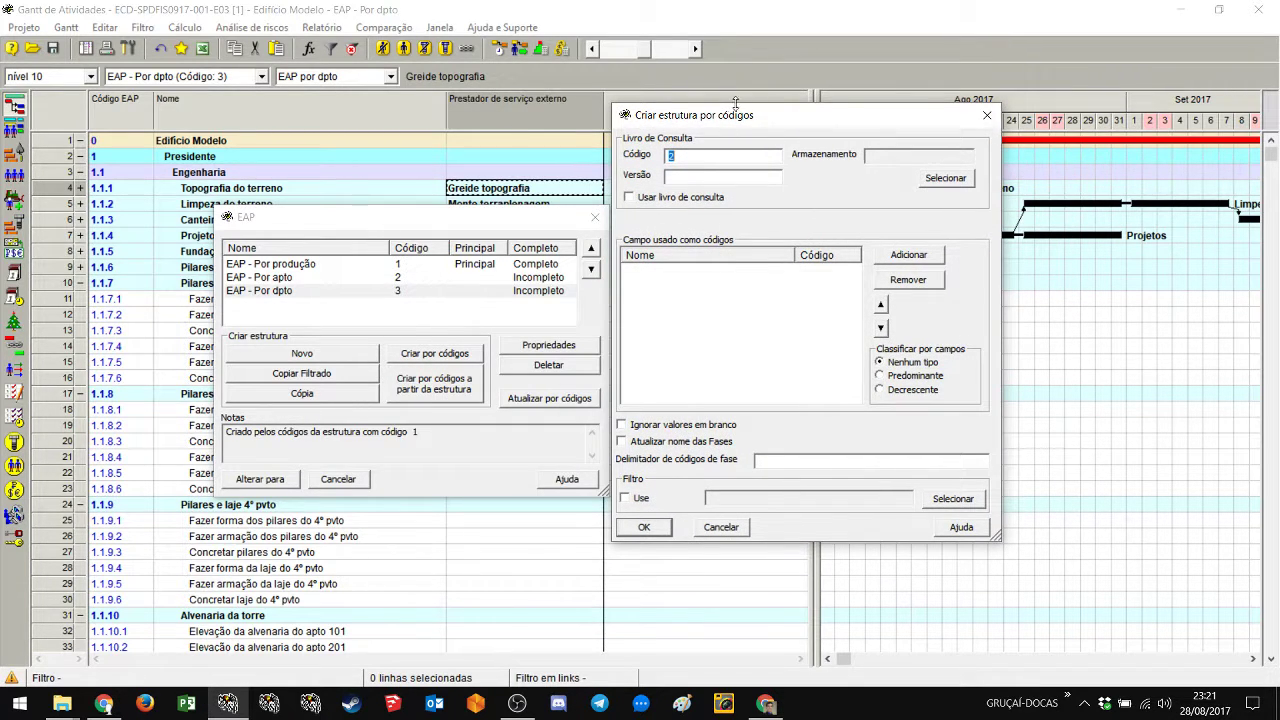
click(675, 329)
click(906, 256)
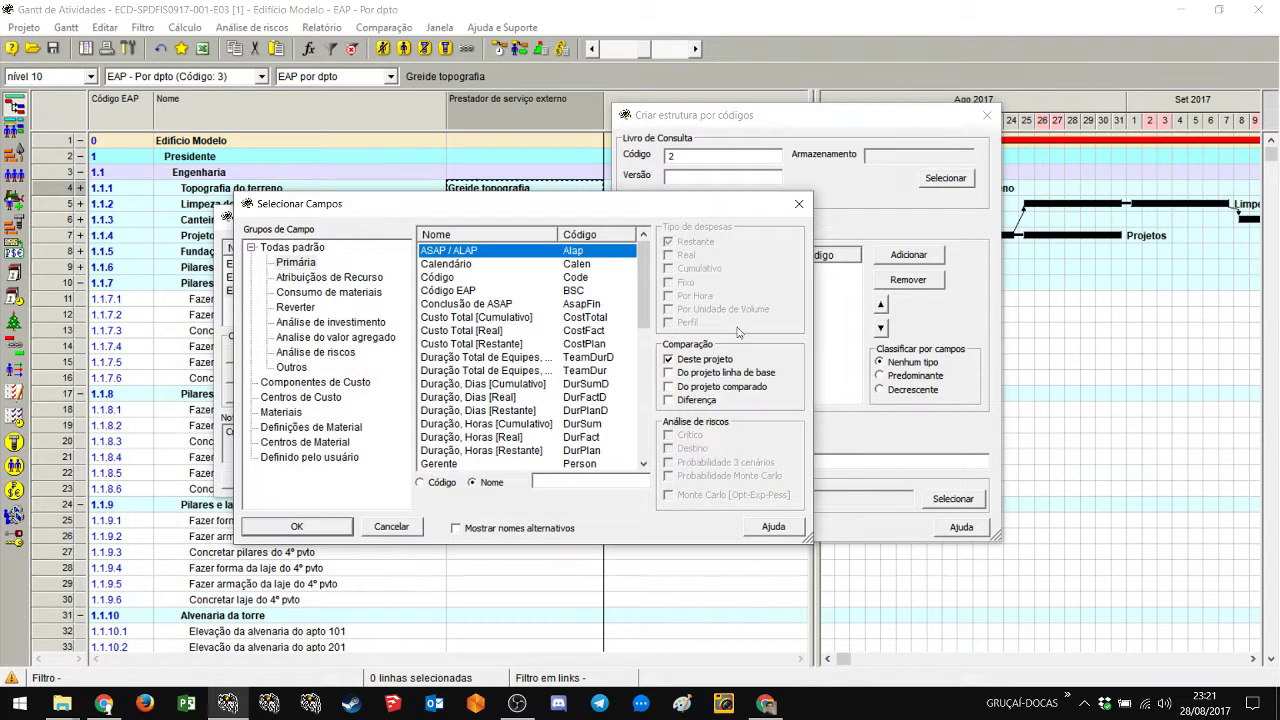
click(324, 456)
click(462, 251)
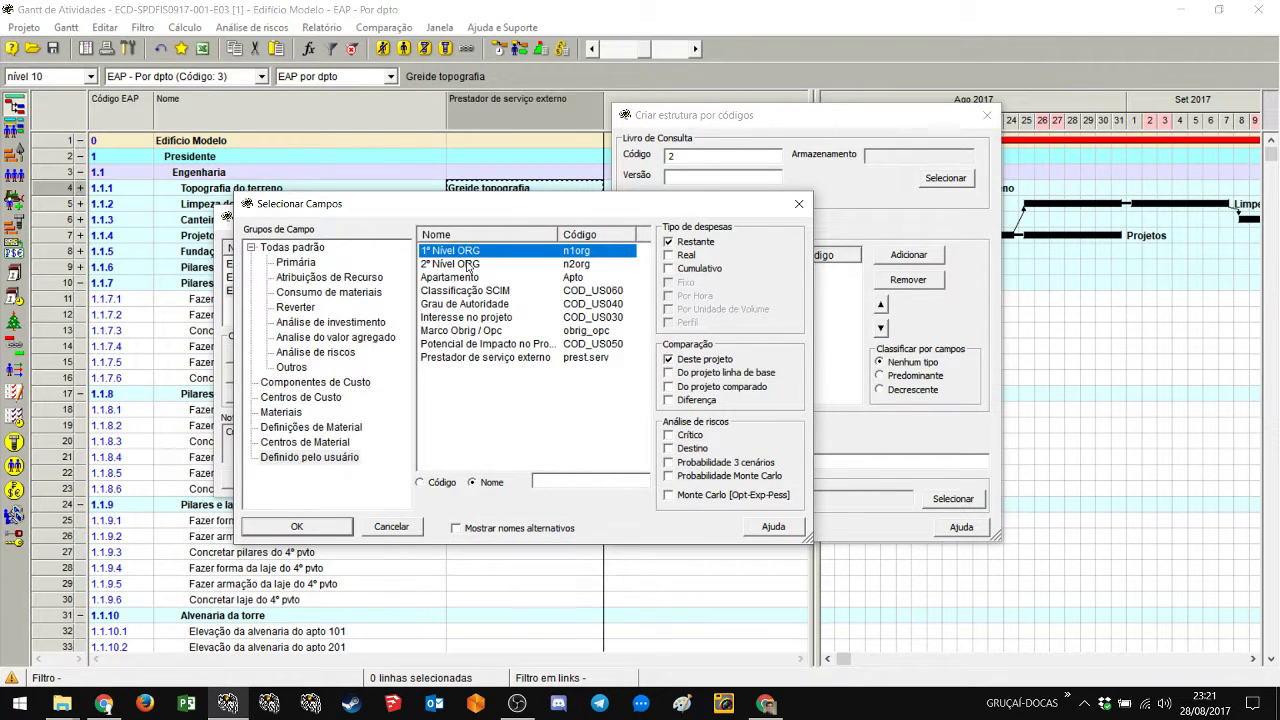
shift+click(467, 264)
click(300, 527)
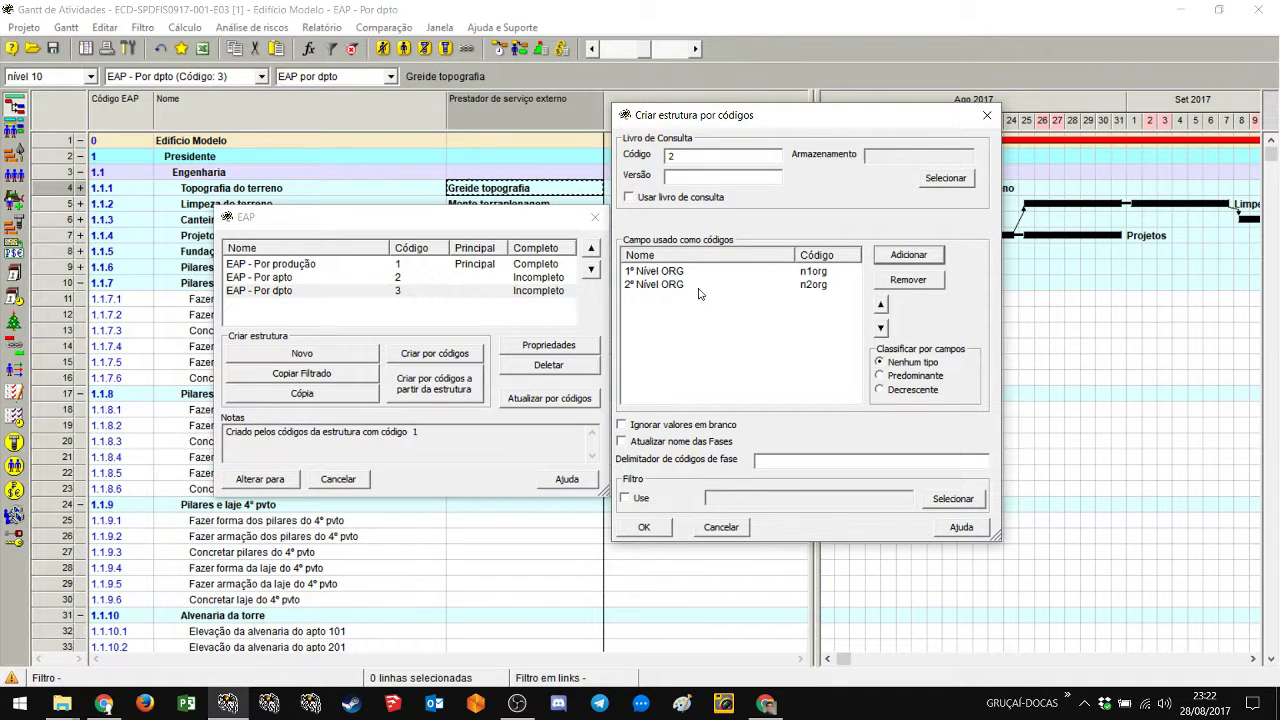
click(646, 527)
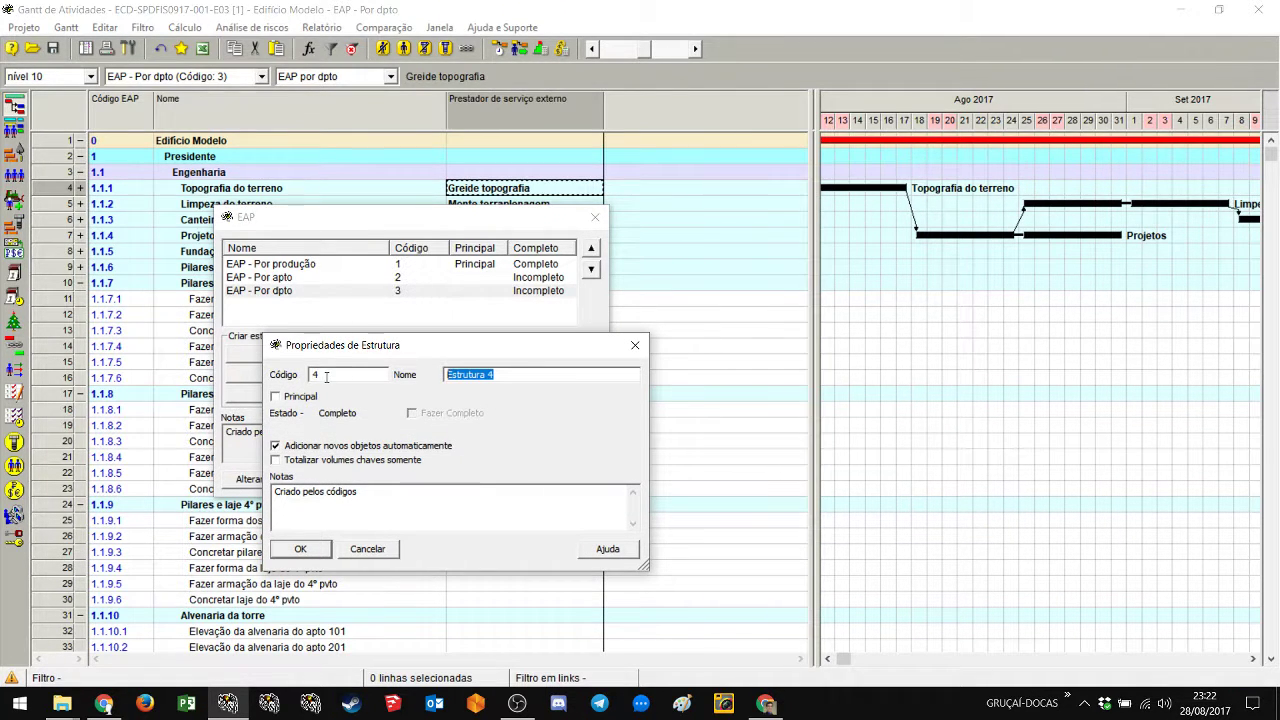
Step: Name the new code-based structure NÍVEL ORG and switch the Gantt to it
text(n)
key(BackSpace)
key(BackSpace)
key(BackSpace)
key(BackSpace)
key(BackSpace)
text(NÍVEL OR)
click(299, 557)
click(272, 480)
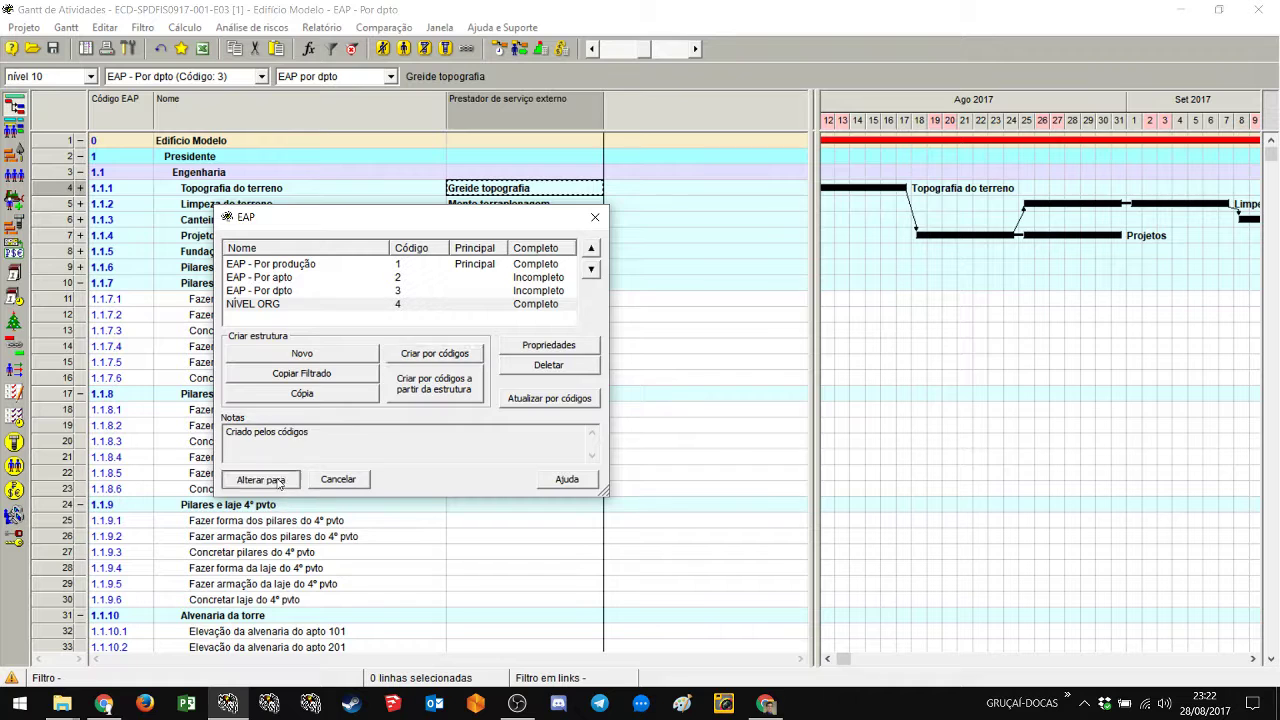
Step: Collapse the Gantt to nível 1, and expand phase A with its subphases A 1, A 2 and A 3
click(51, 77)
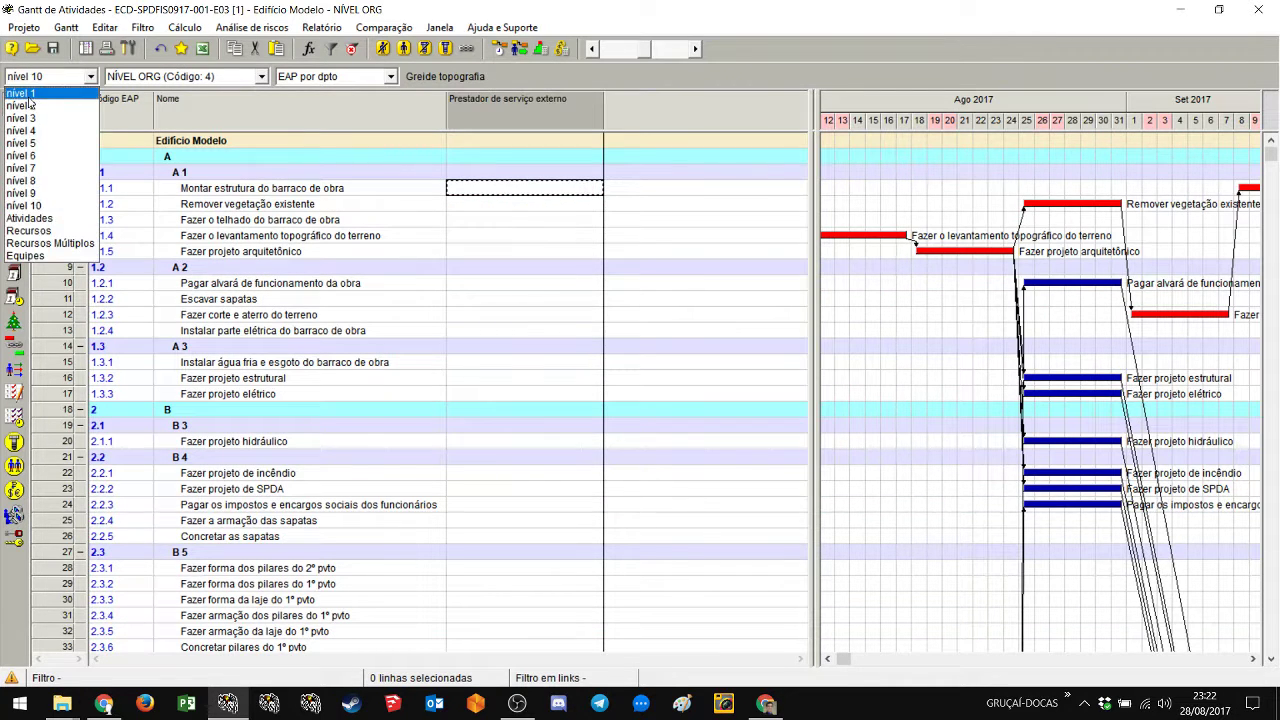
click(30, 93)
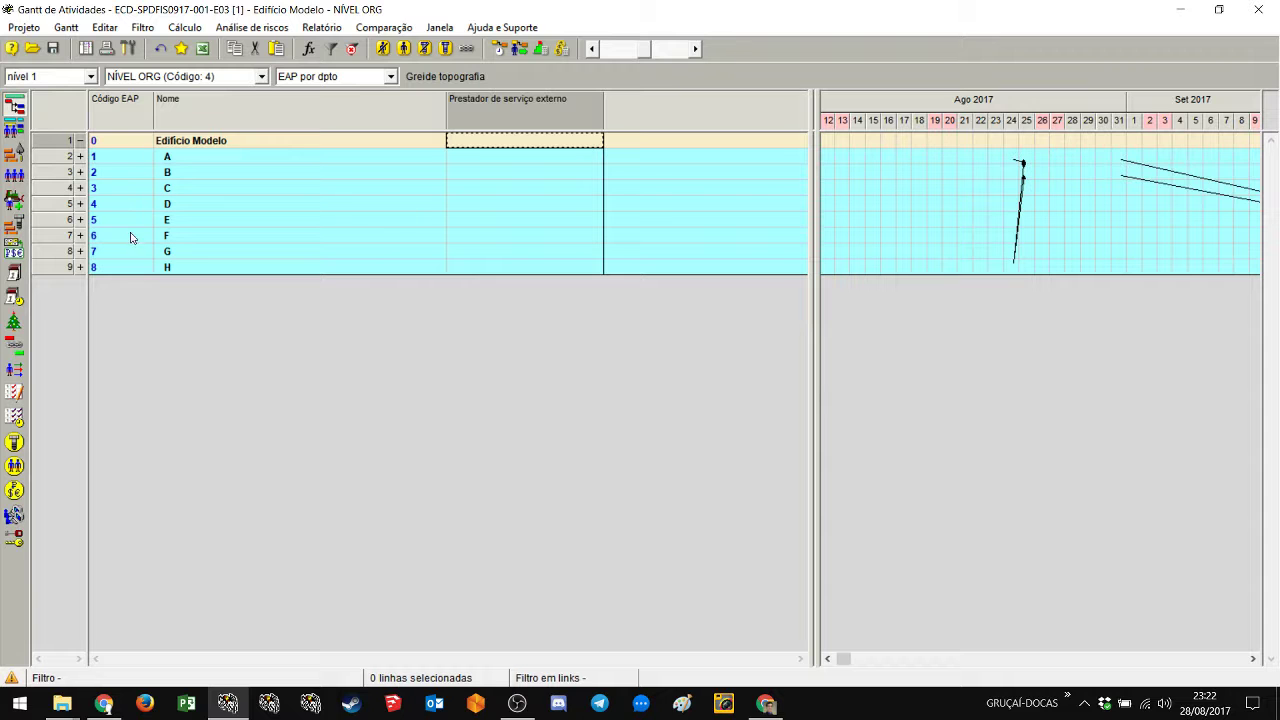
click(80, 156)
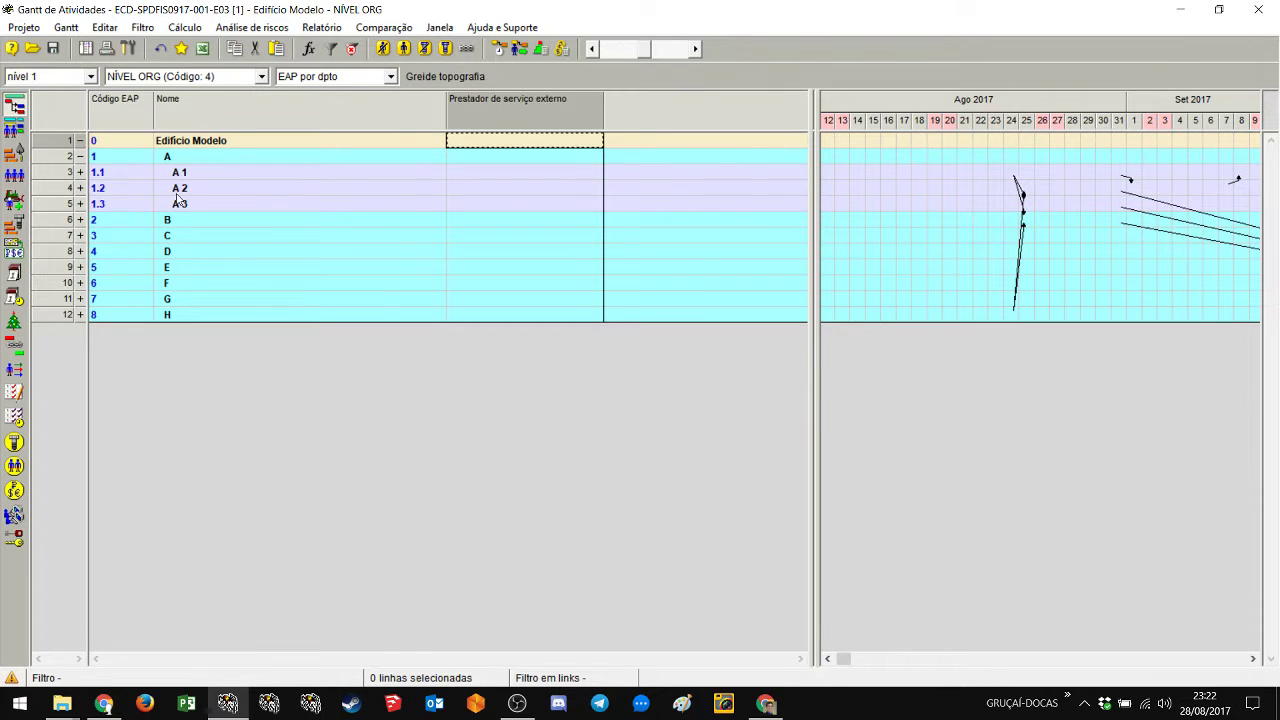
click(80, 172)
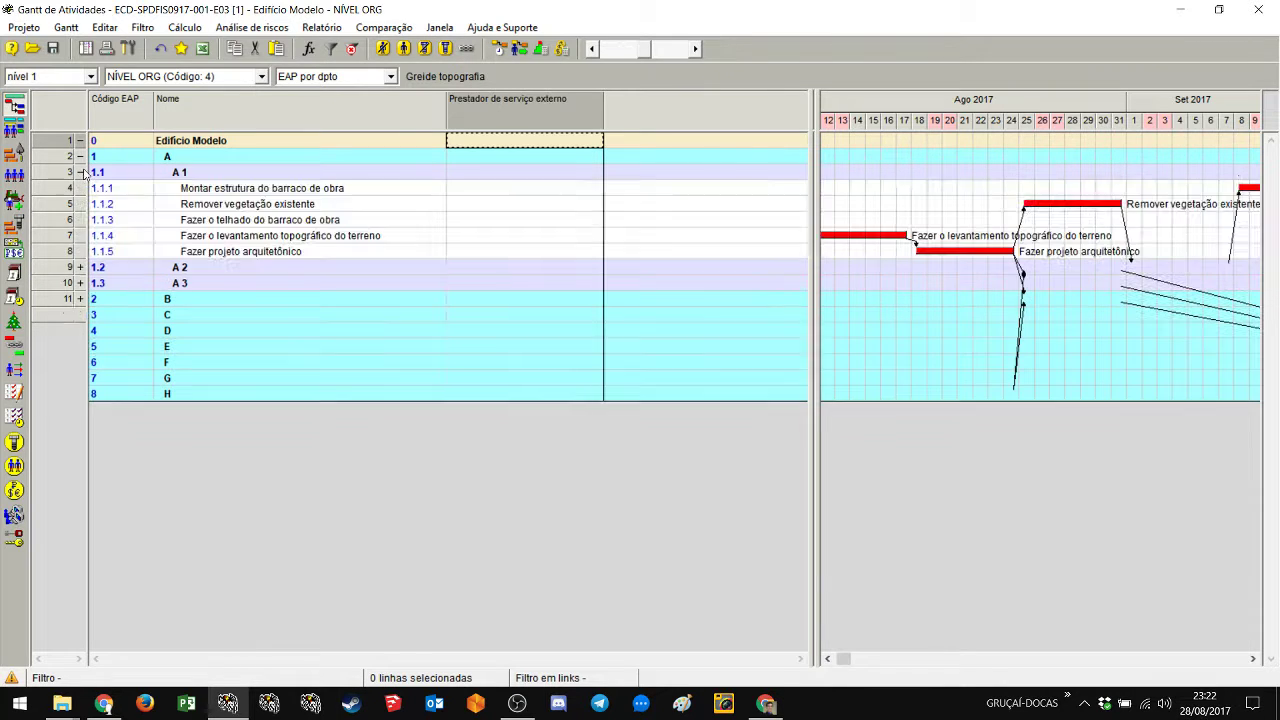
click(187, 176)
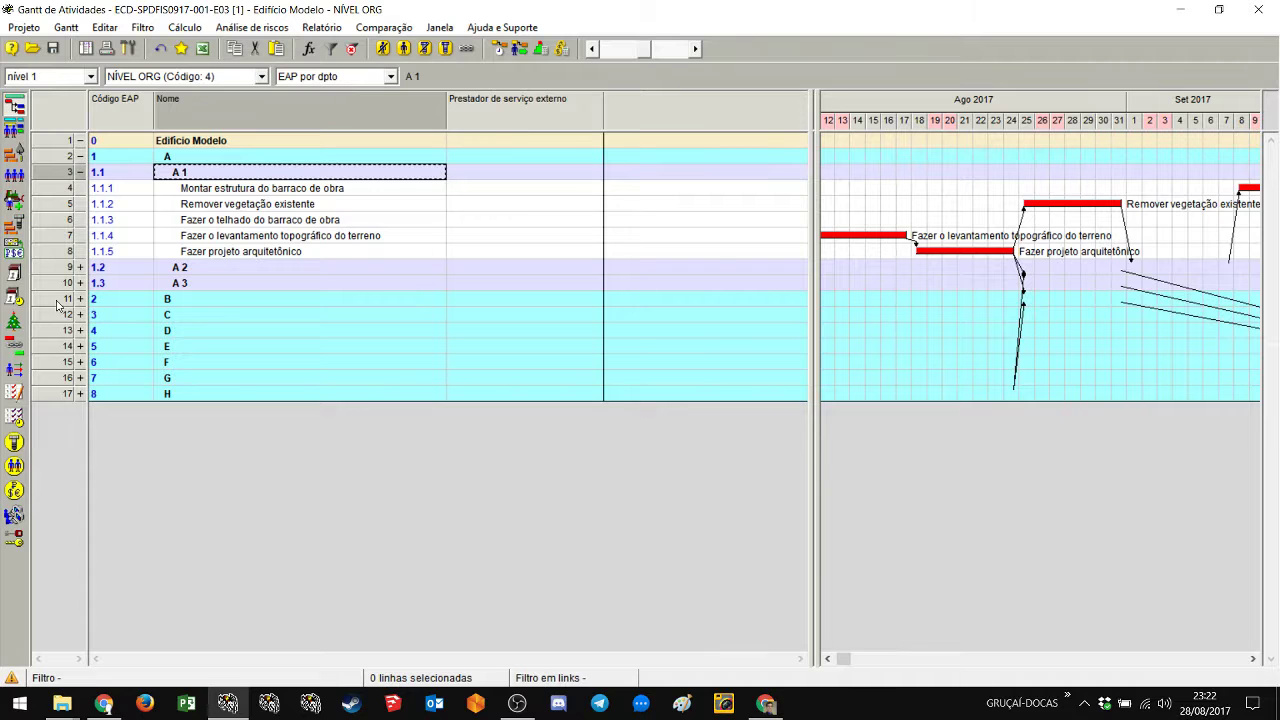
click(80, 267)
click(80, 346)
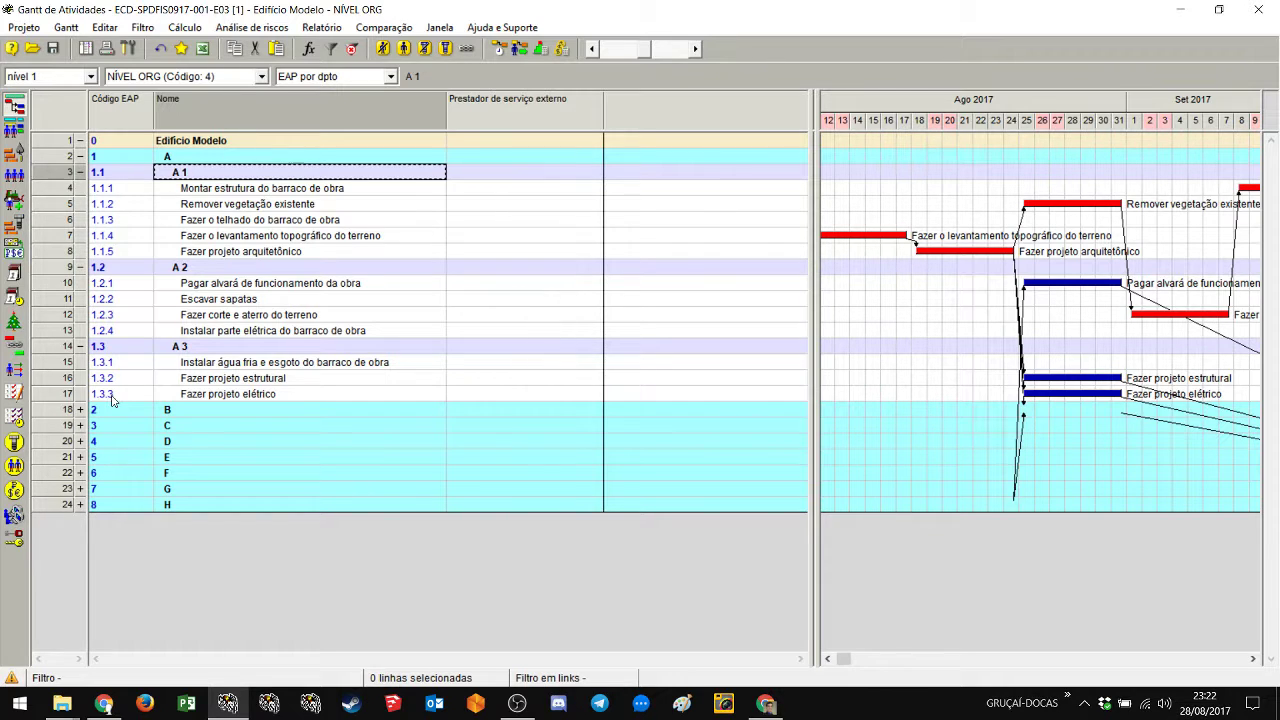
Step: In the activities table, set 2º Nível ORG to 7 for rows 6 to 12, from Pagar alvará de funcionamento to Fazer projeto elétrico
click(10, 157)
scroll(871, 257, up, 20)
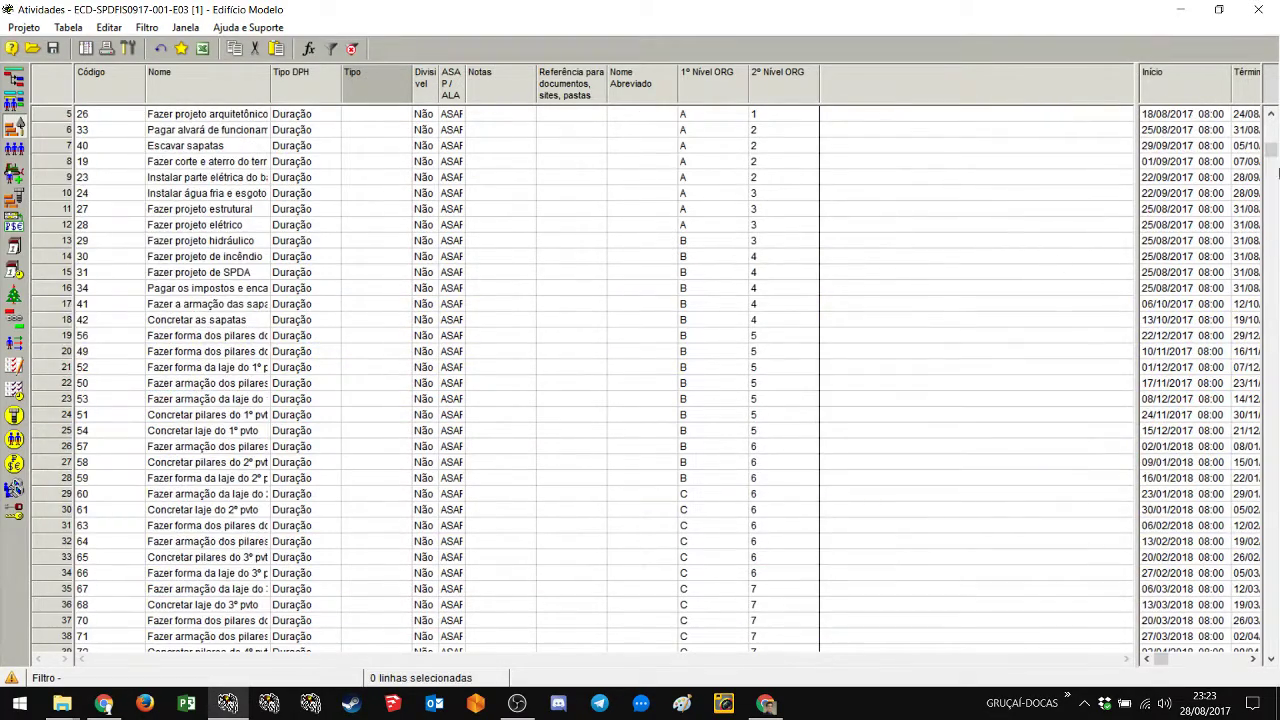
scroll(1278, 172, up, 4)
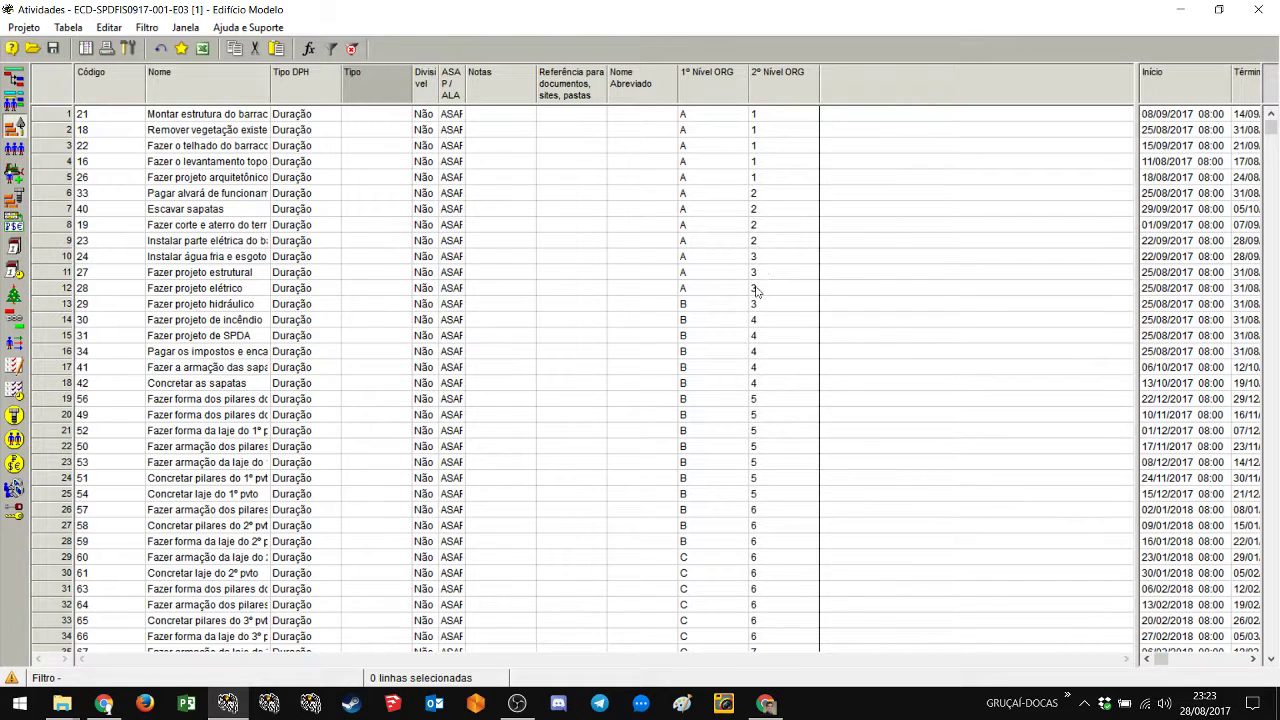
click(766, 195)
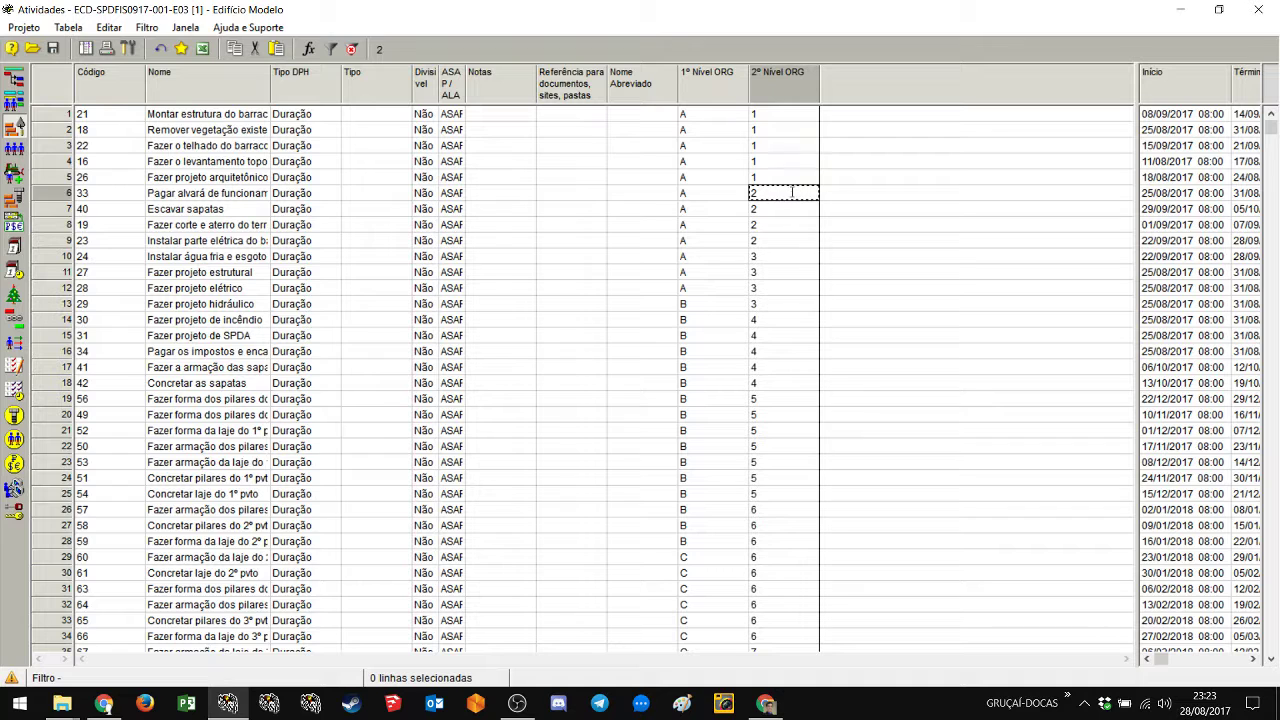
text(7)
key(Return)
text(7)
key(Return)
text(7)
key(Return)
key(7)
key(Return)
key(7)
key(Return)
text(7)
key(Return)
key(7)
key(Return)
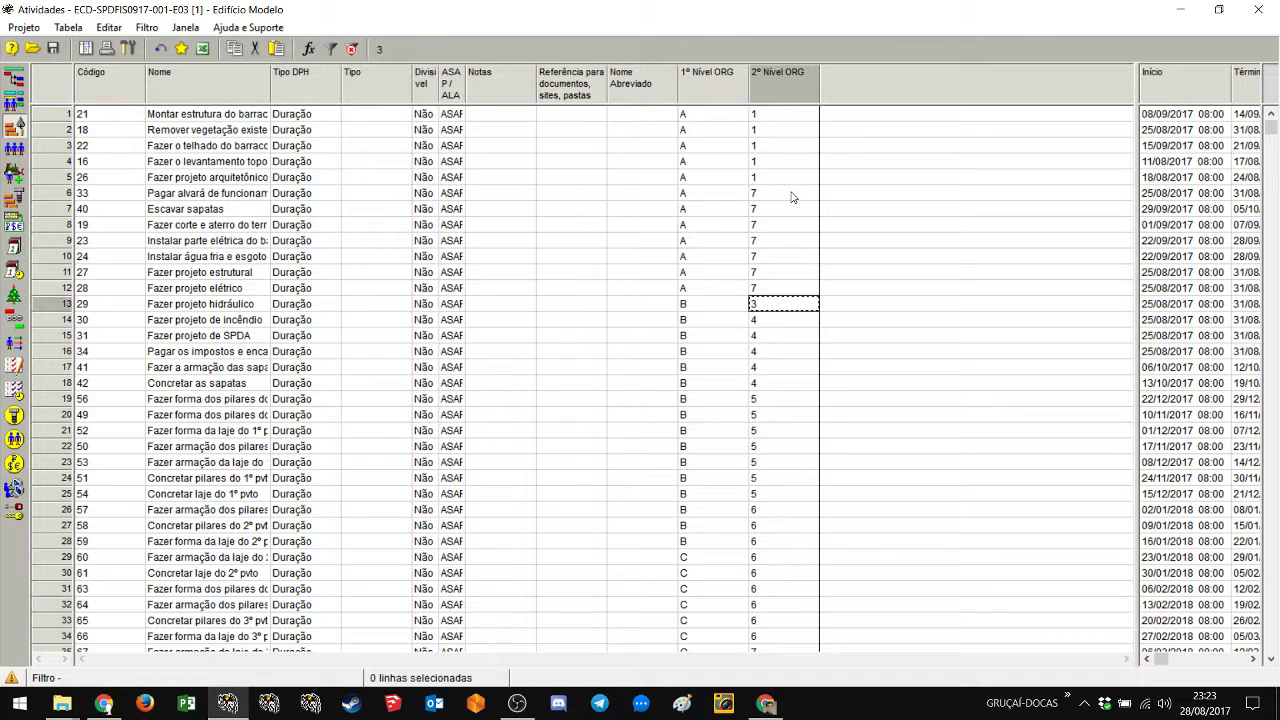
Step: Return to the activity Gantt and reload NÍVEL ORG by switching to EAP - Por produção and back
click(24, 74)
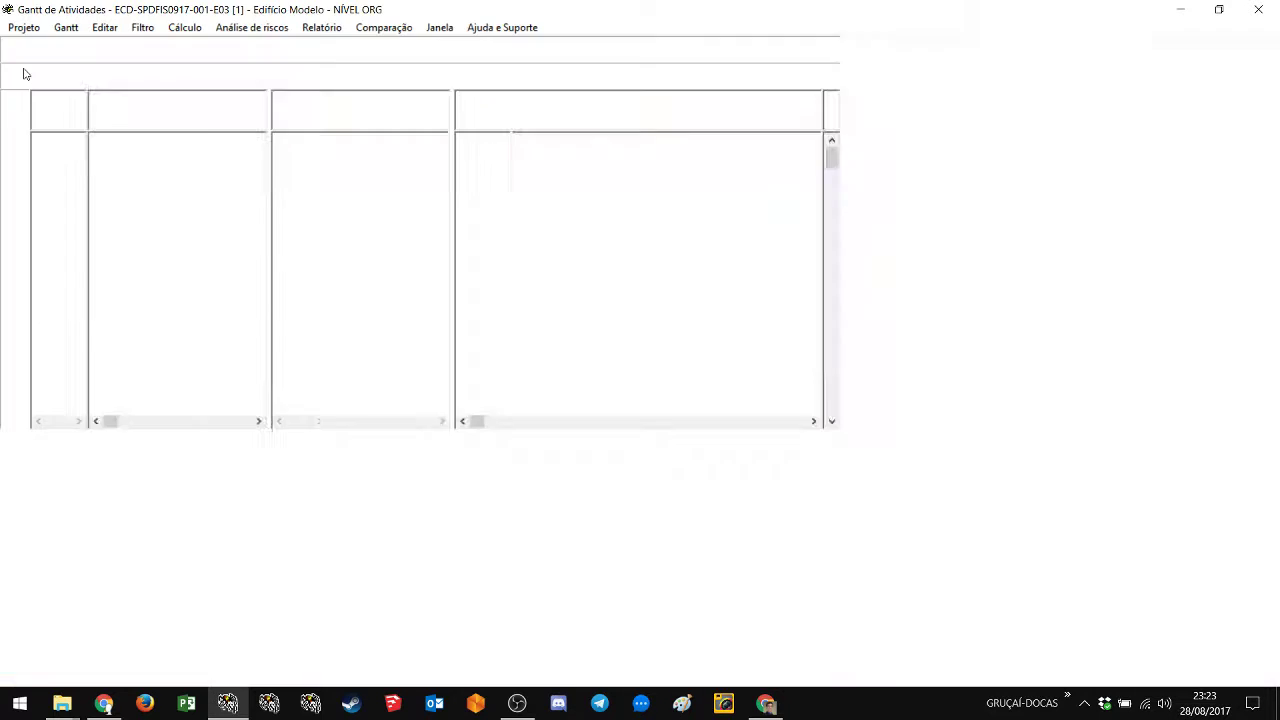
click(150, 77)
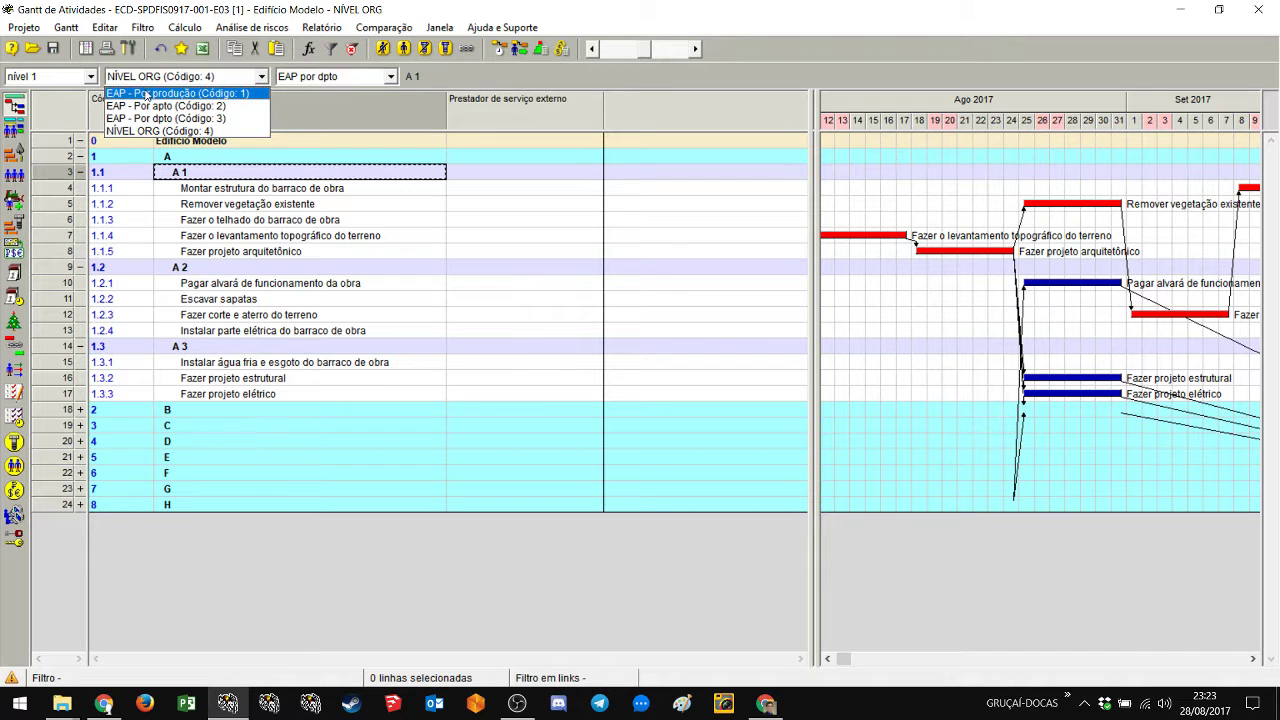
click(147, 93)
click(148, 77)
click(156, 130)
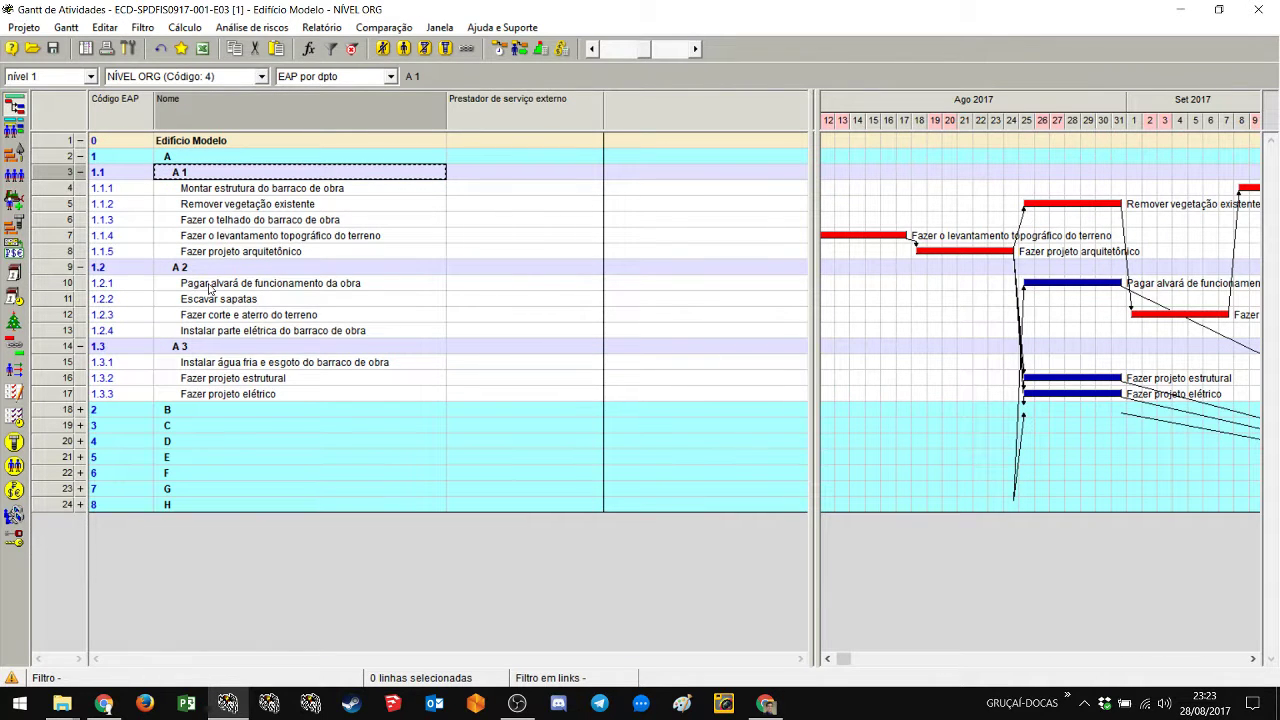
Step: Update the NÍVEL ORG structure by codes using 1º Nível ORG and 2º Nível ORG, and close the EAP list
click(24, 27)
click(30, 46)
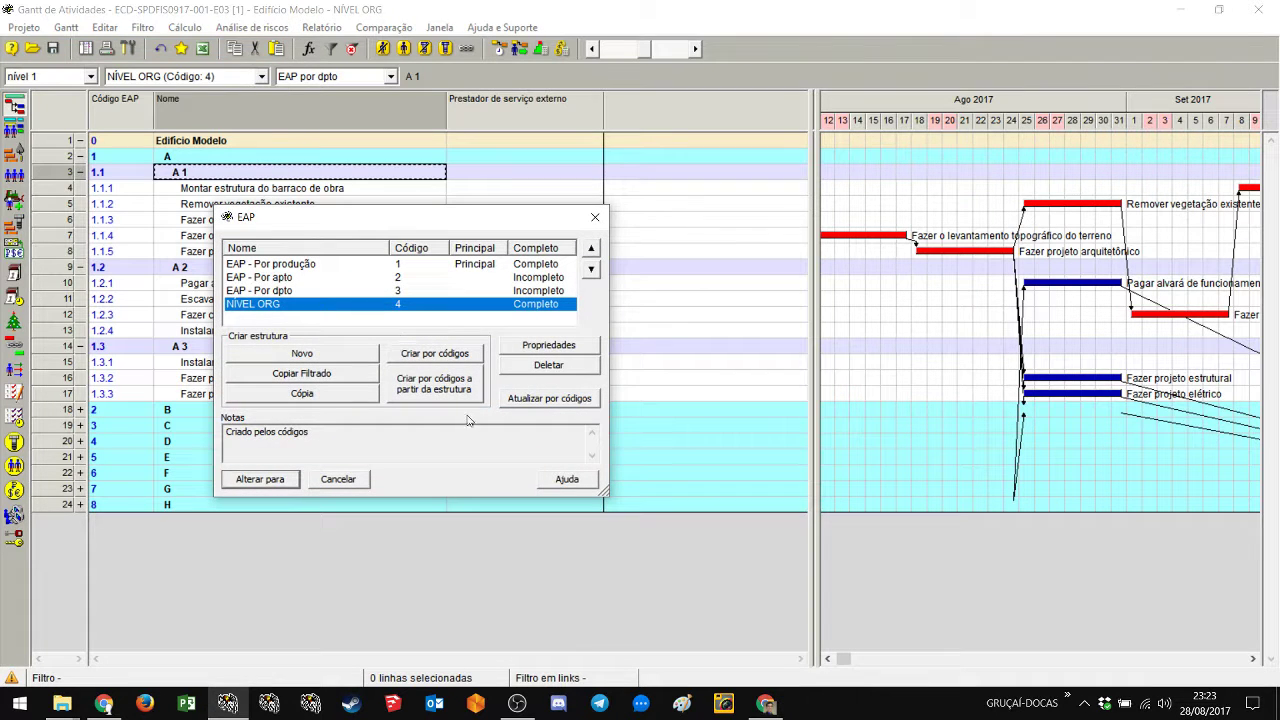
click(577, 402)
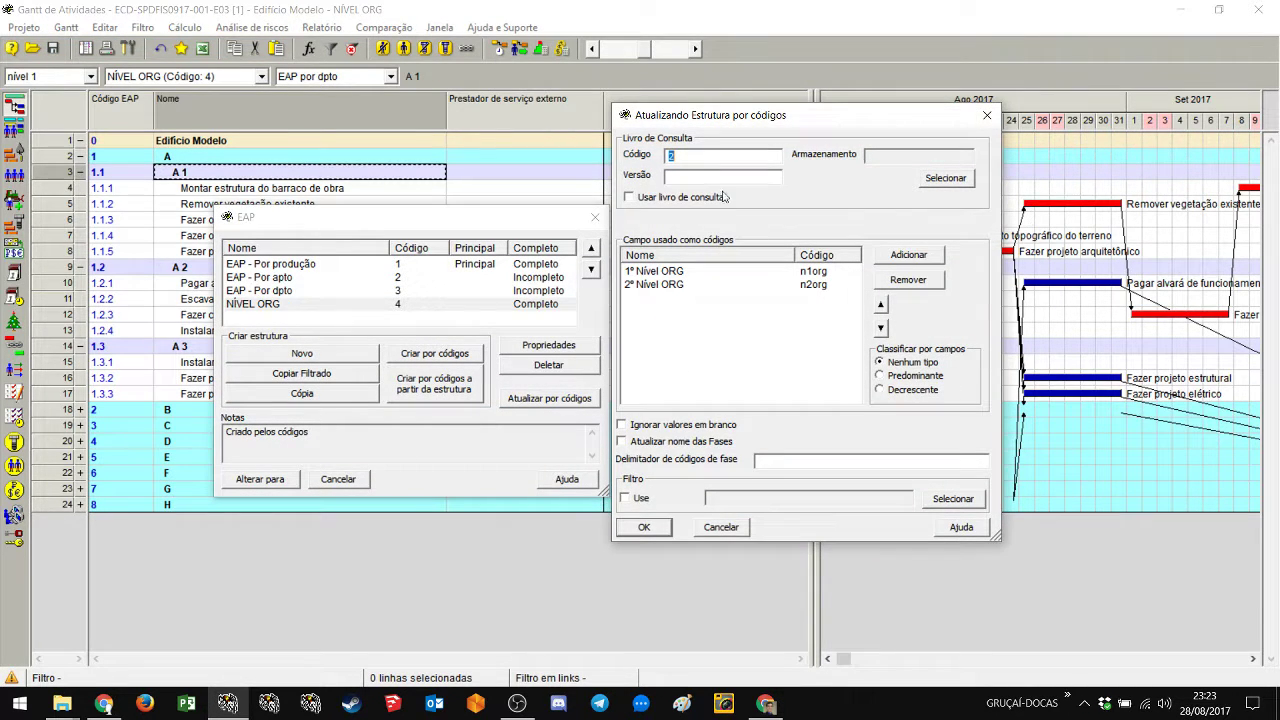
click(646, 528)
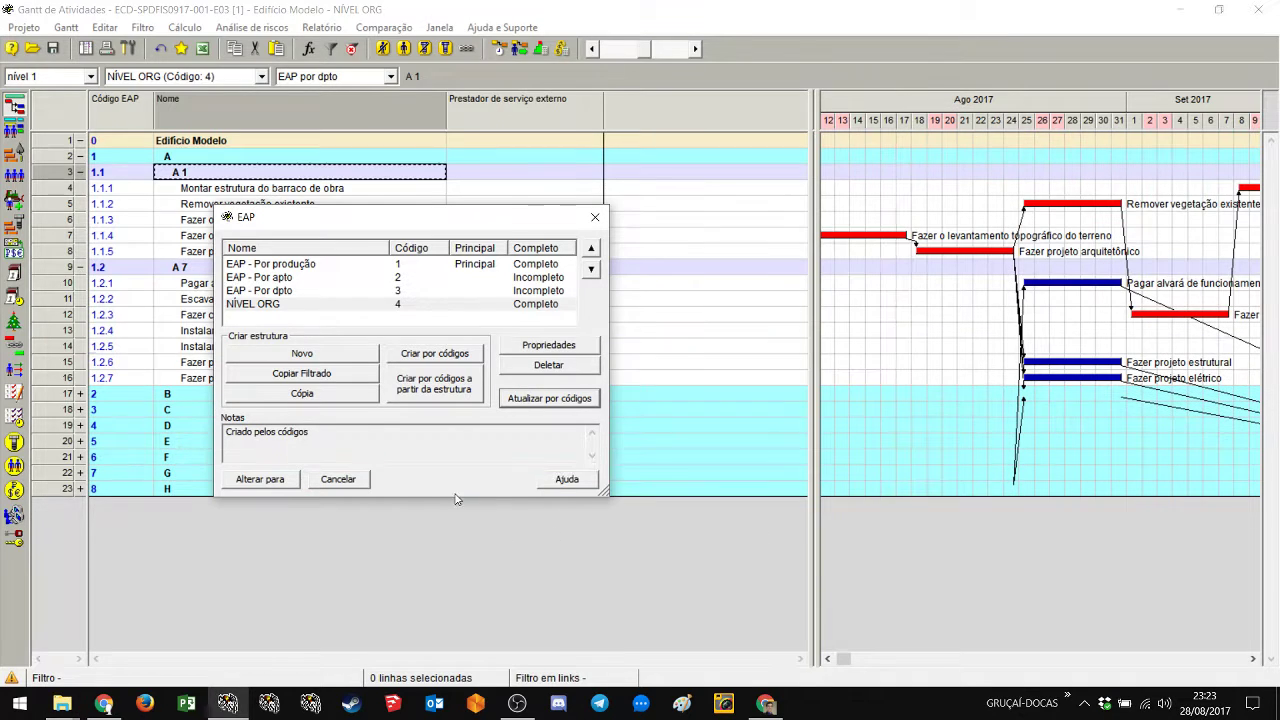
drag(307, 217, 556, 209)
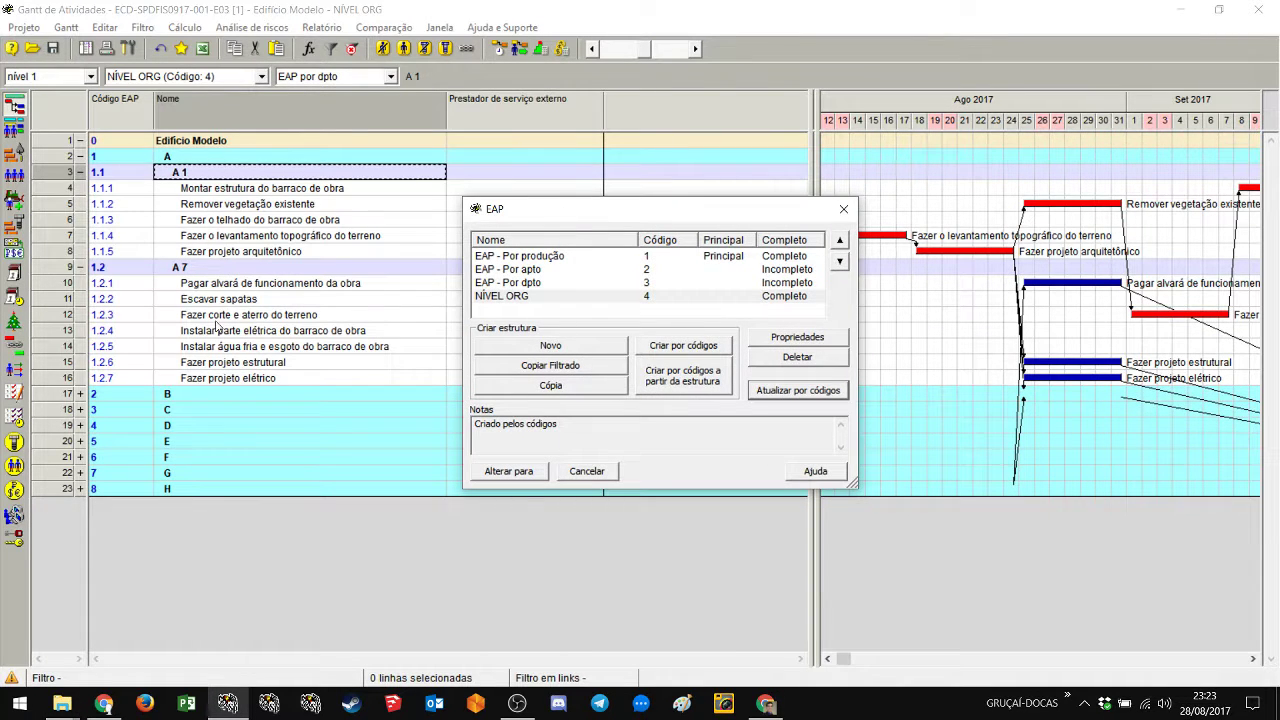
click(844, 209)
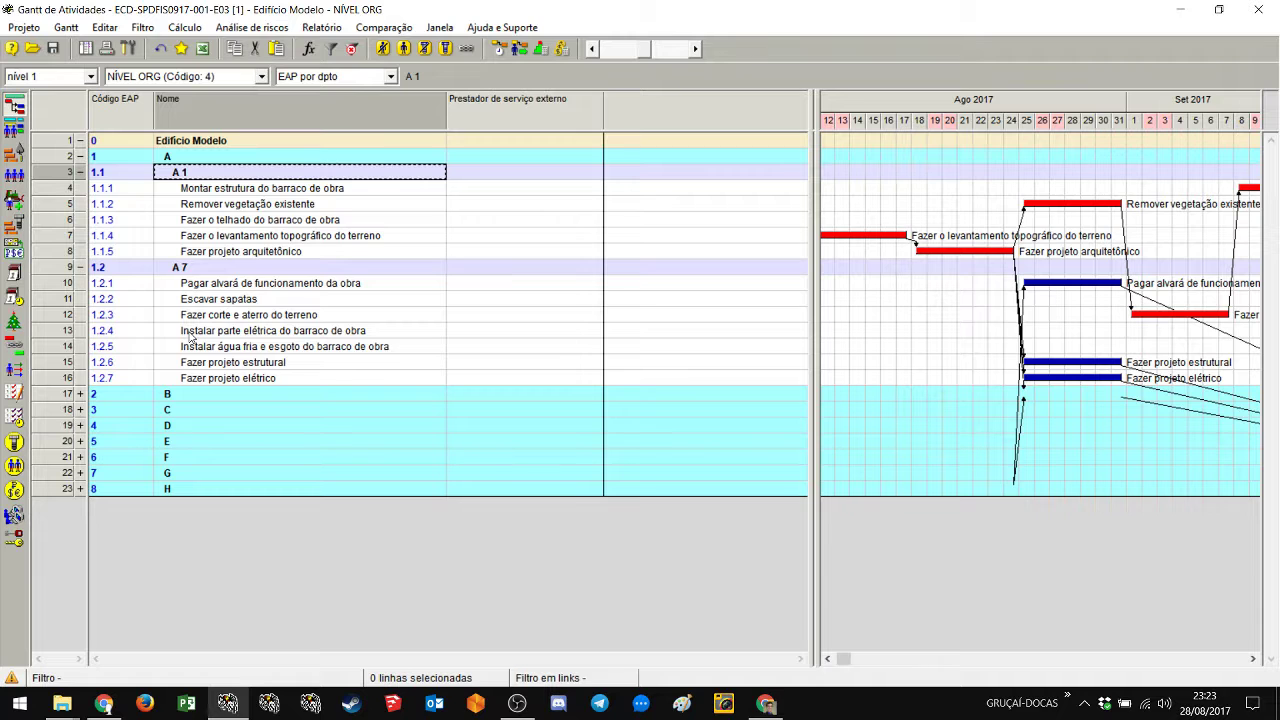
Step: Collapse and re-expand subphase A 7 to examine the activities grouped under it
click(60, 270)
click(80, 268)
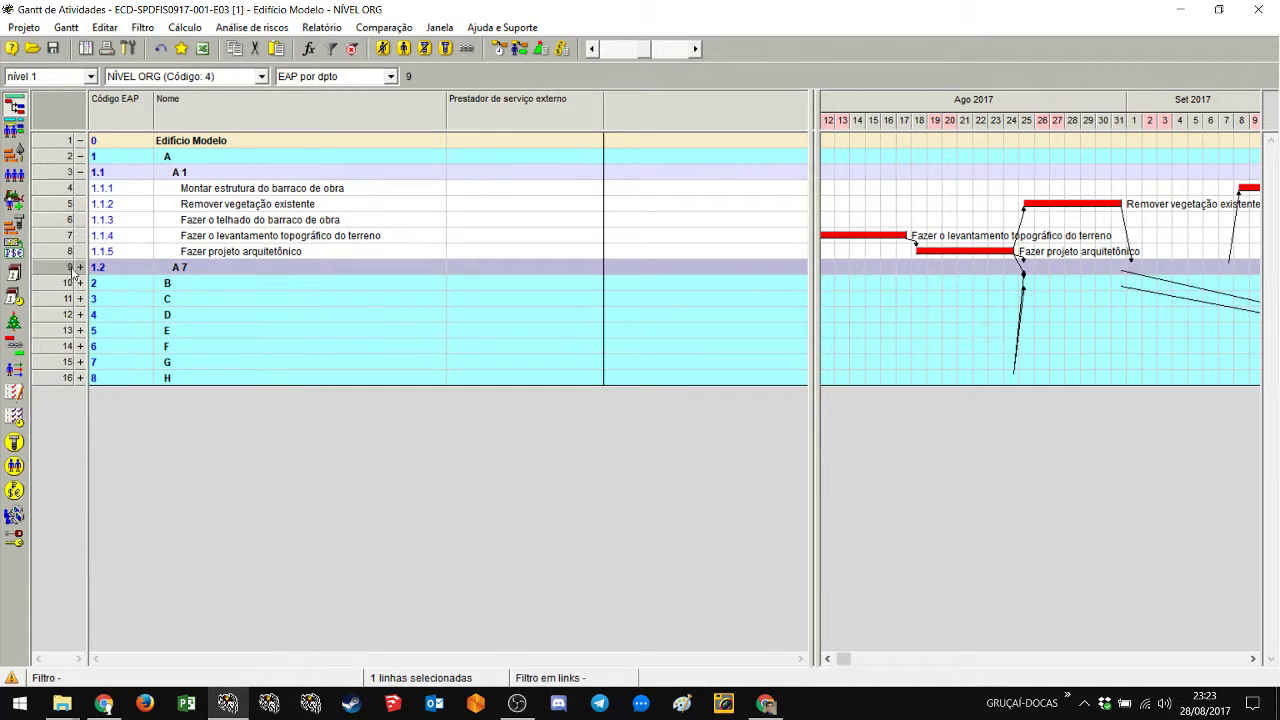
click(80, 268)
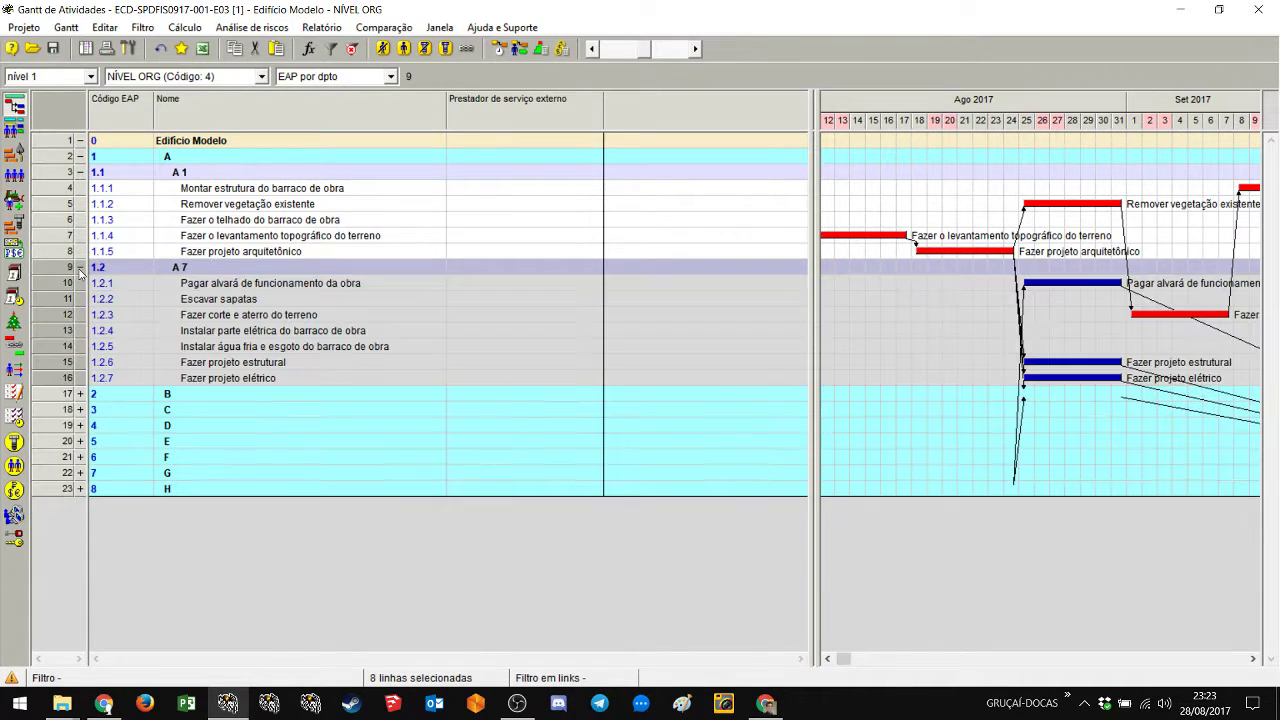
click(506, 269)
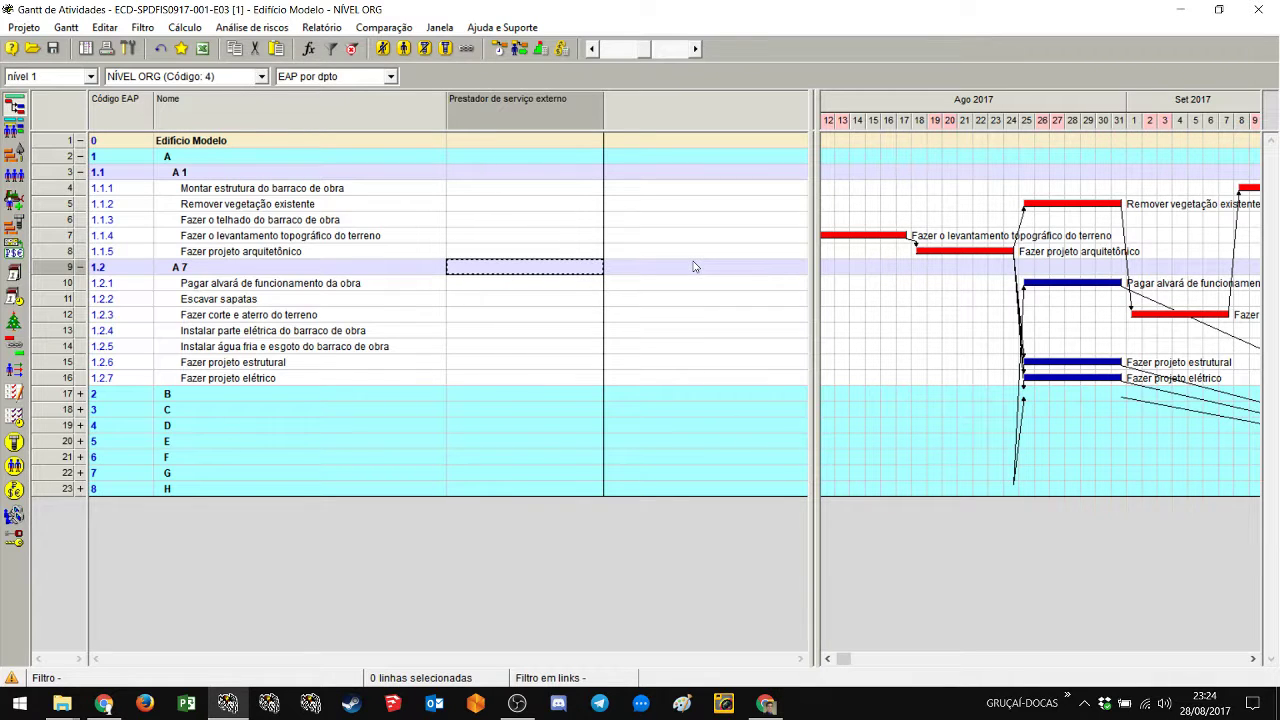
Step: Review the code-based creation options in the list of EAP structures and close it without changes
click(30, 28)
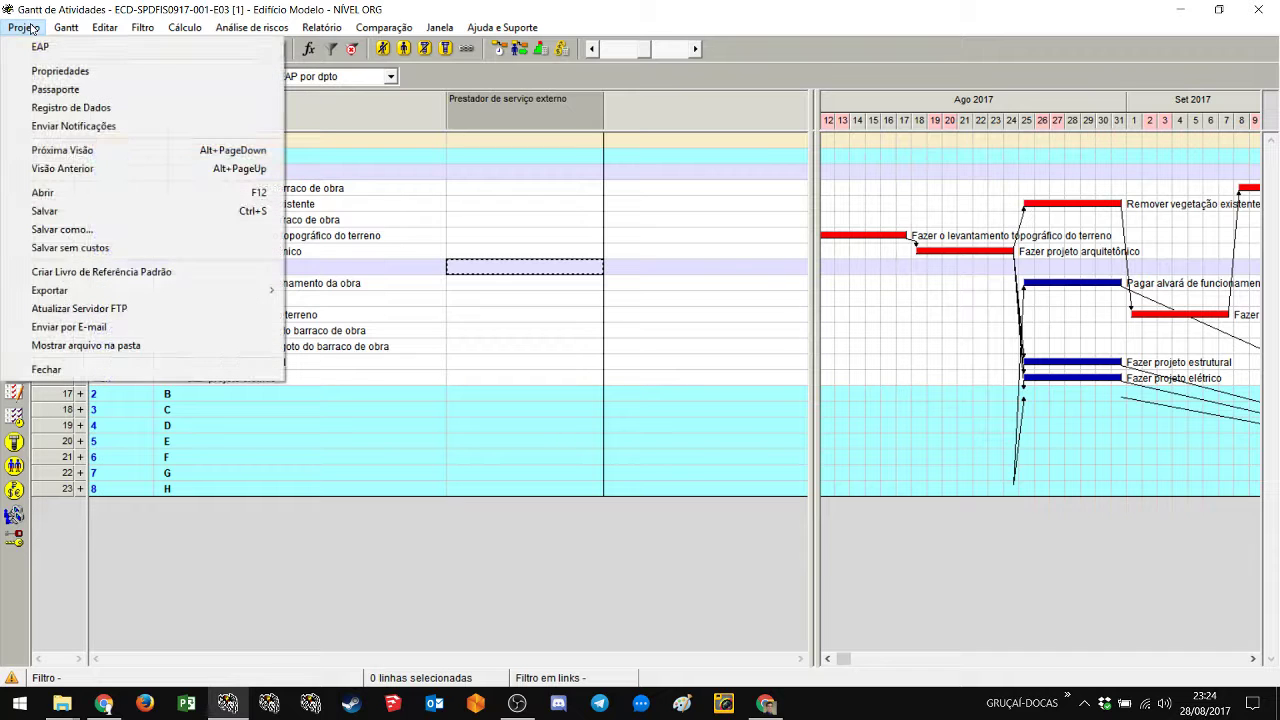
click(42, 47)
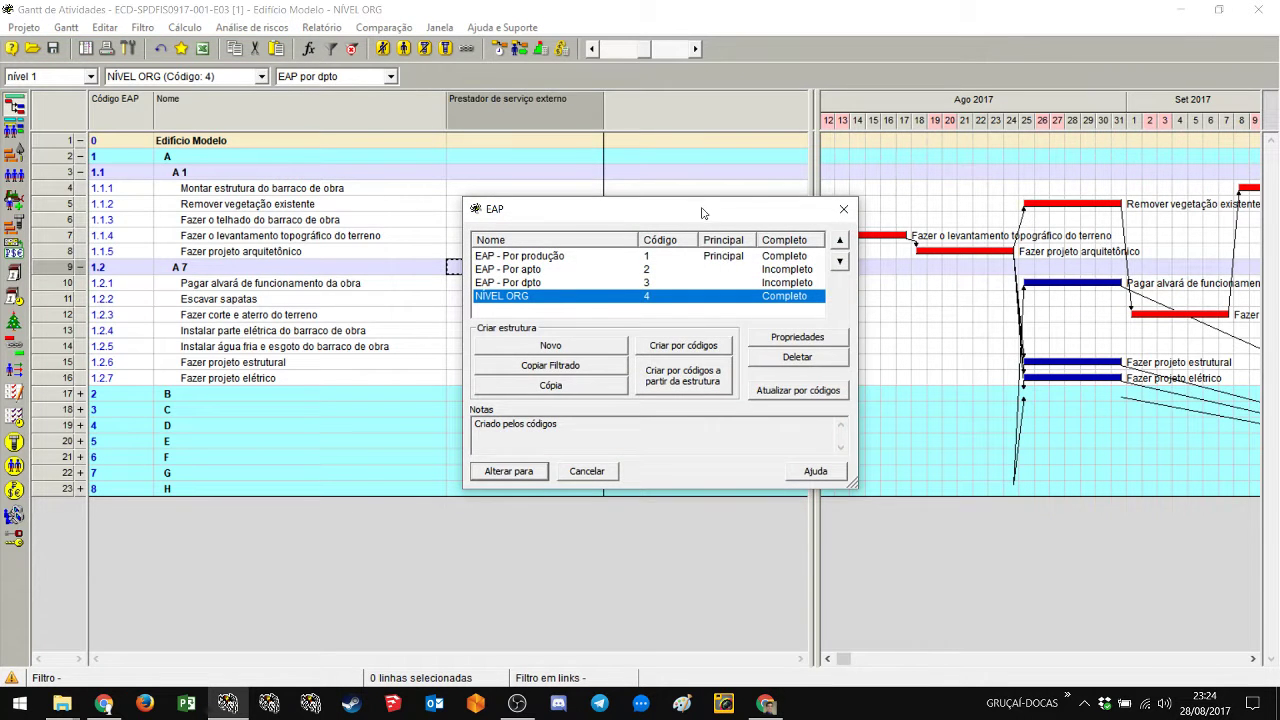
drag(701, 212, 572, 184)
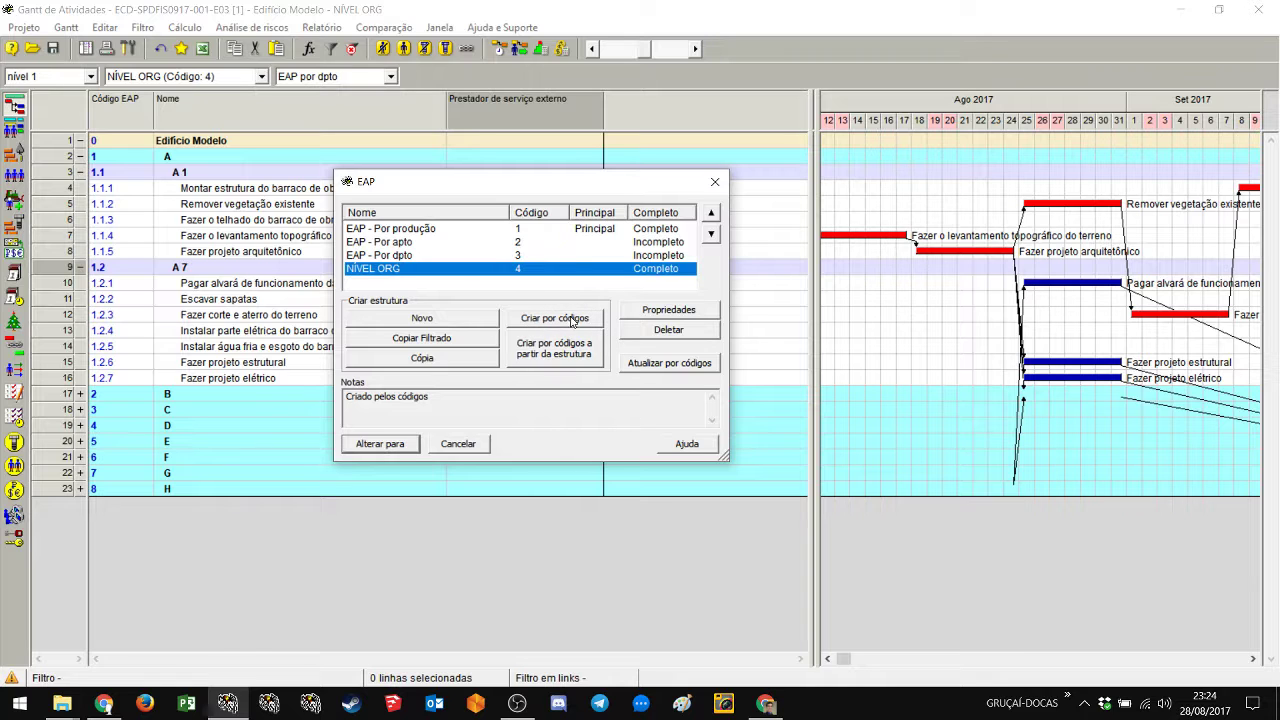
drag(520, 184, 442, 214)
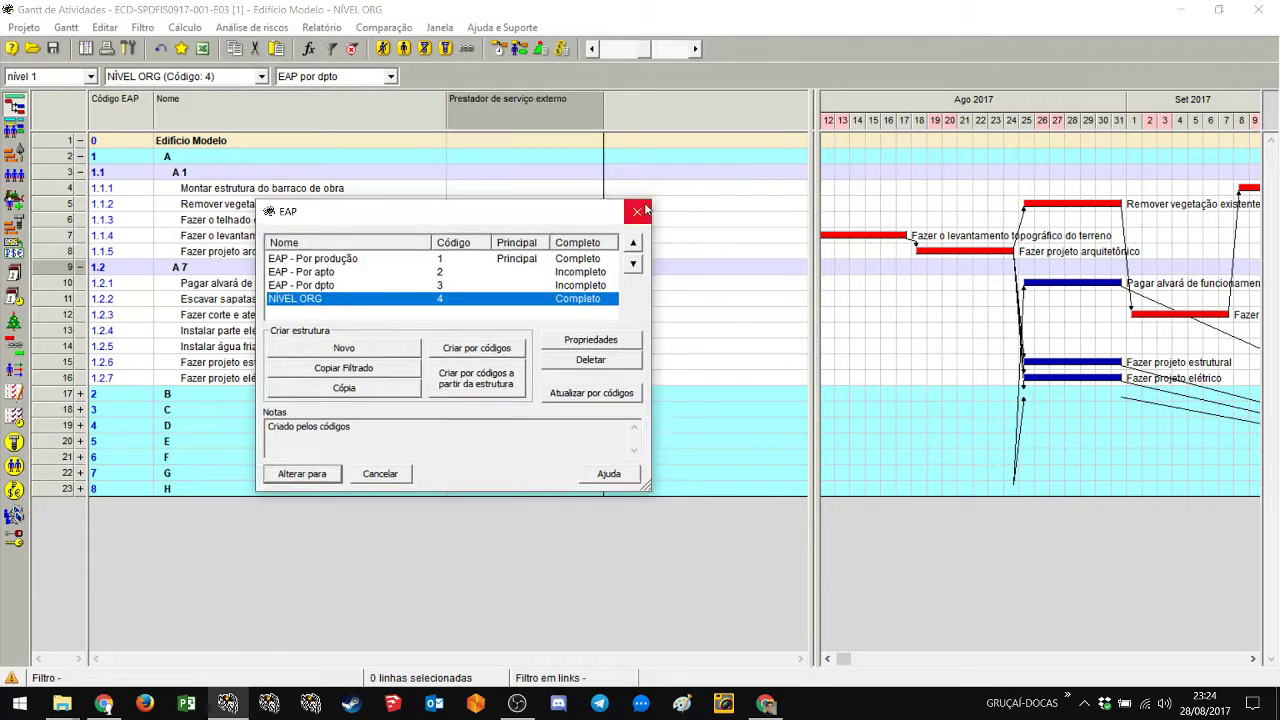
click(640, 210)
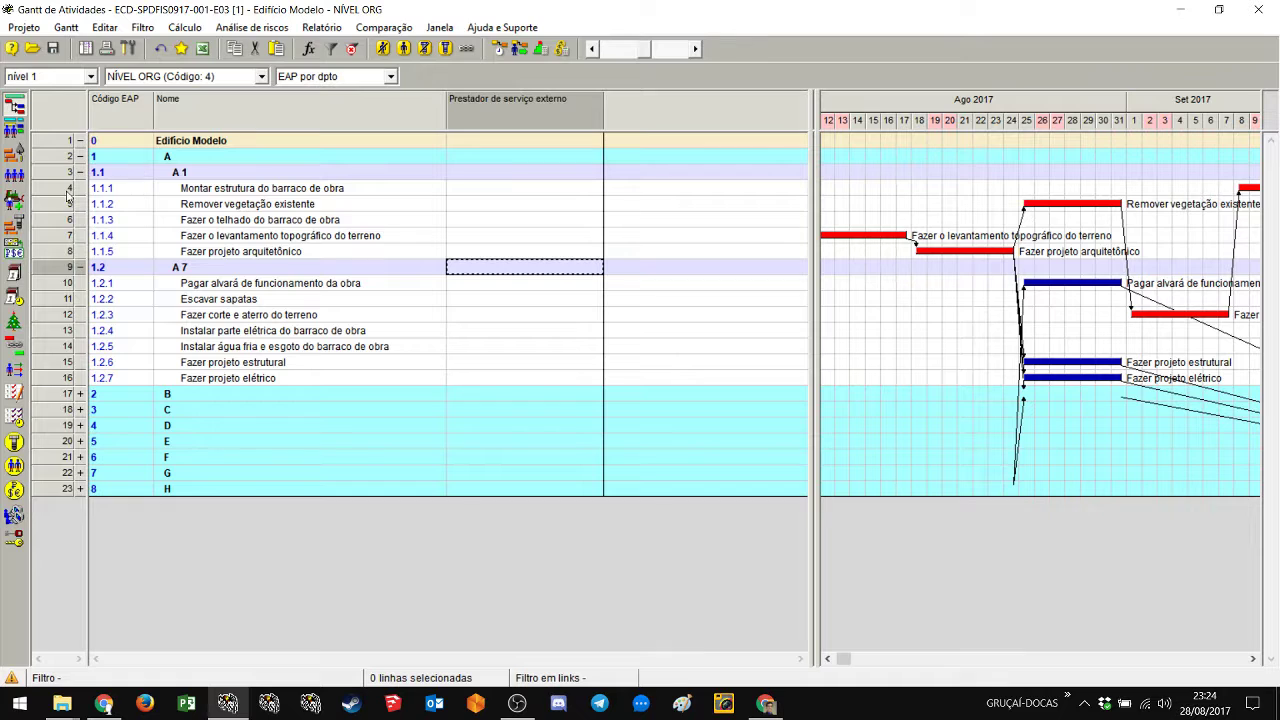
Step: Widen the Nome column in the activities table to show the full activity names, and return to the Gantt
click(15, 155)
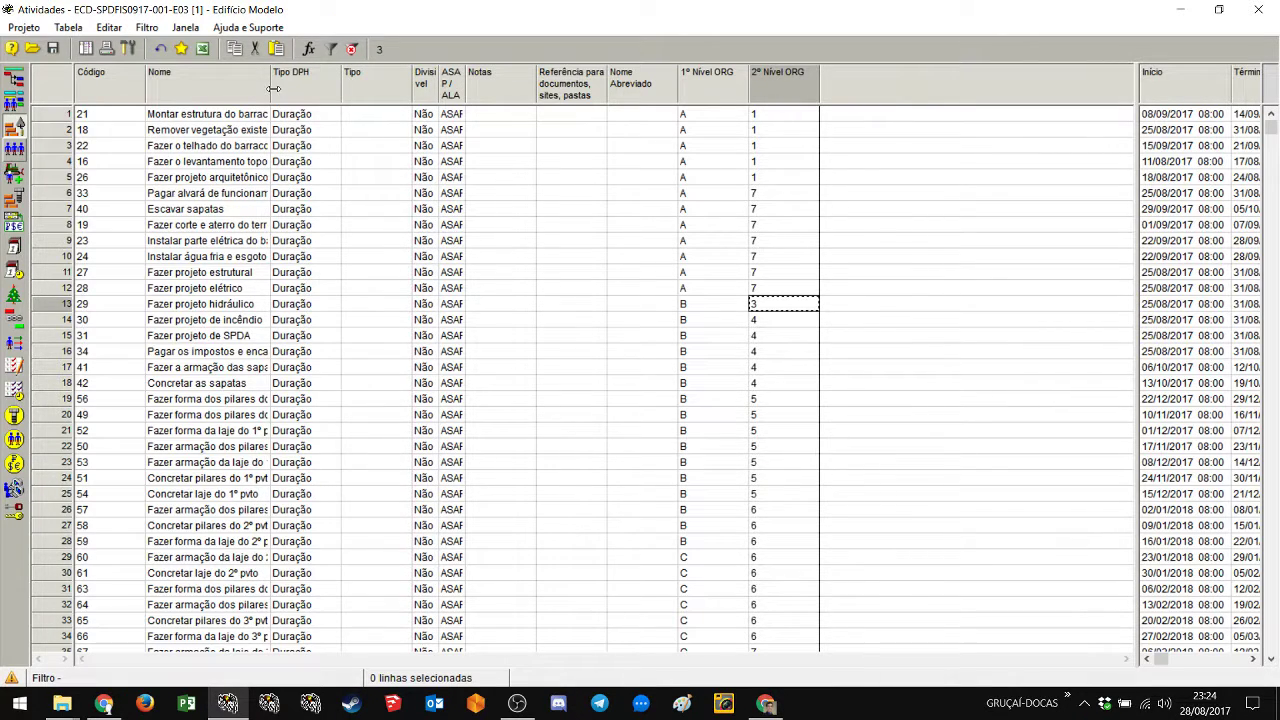
drag(270, 90, 434, 98)
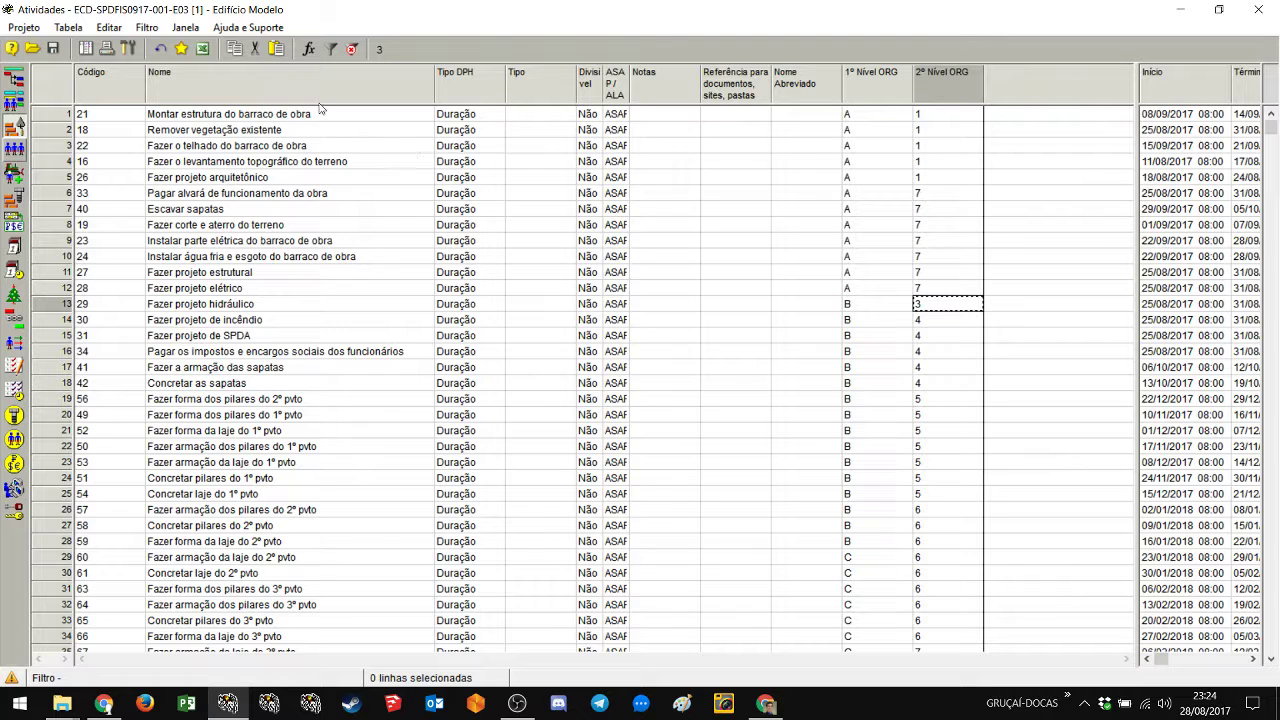
click(14, 78)
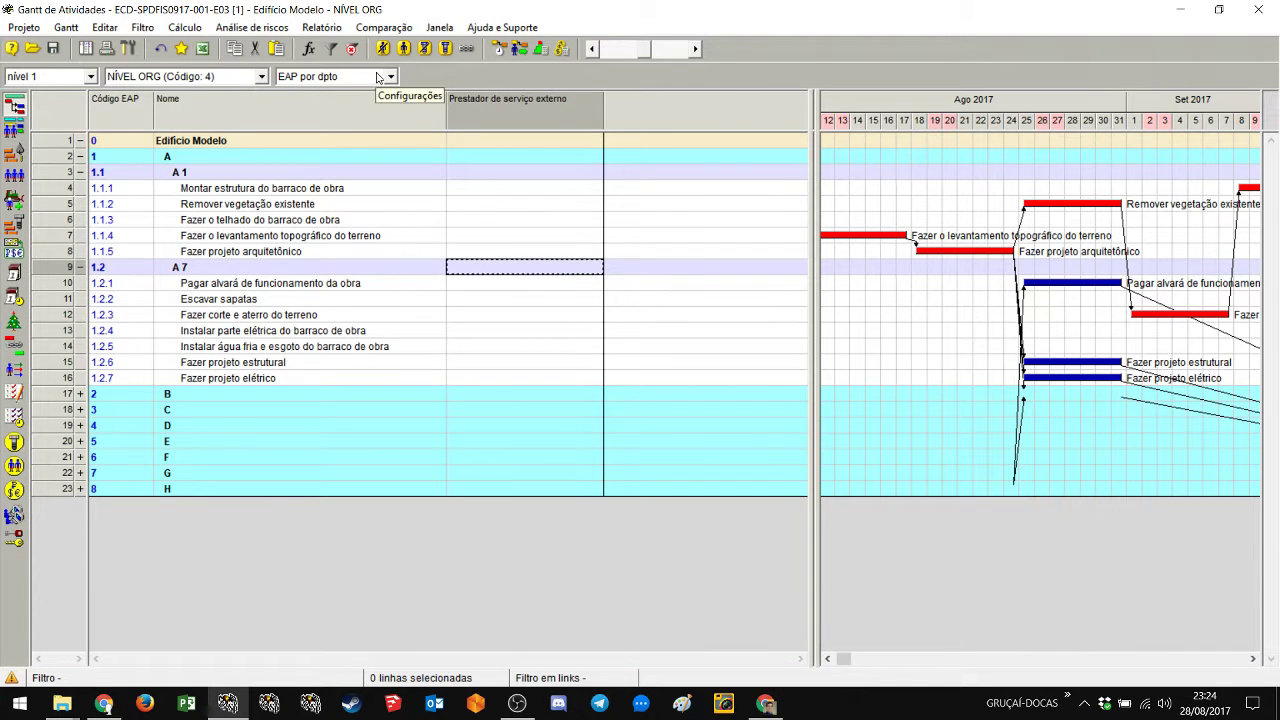